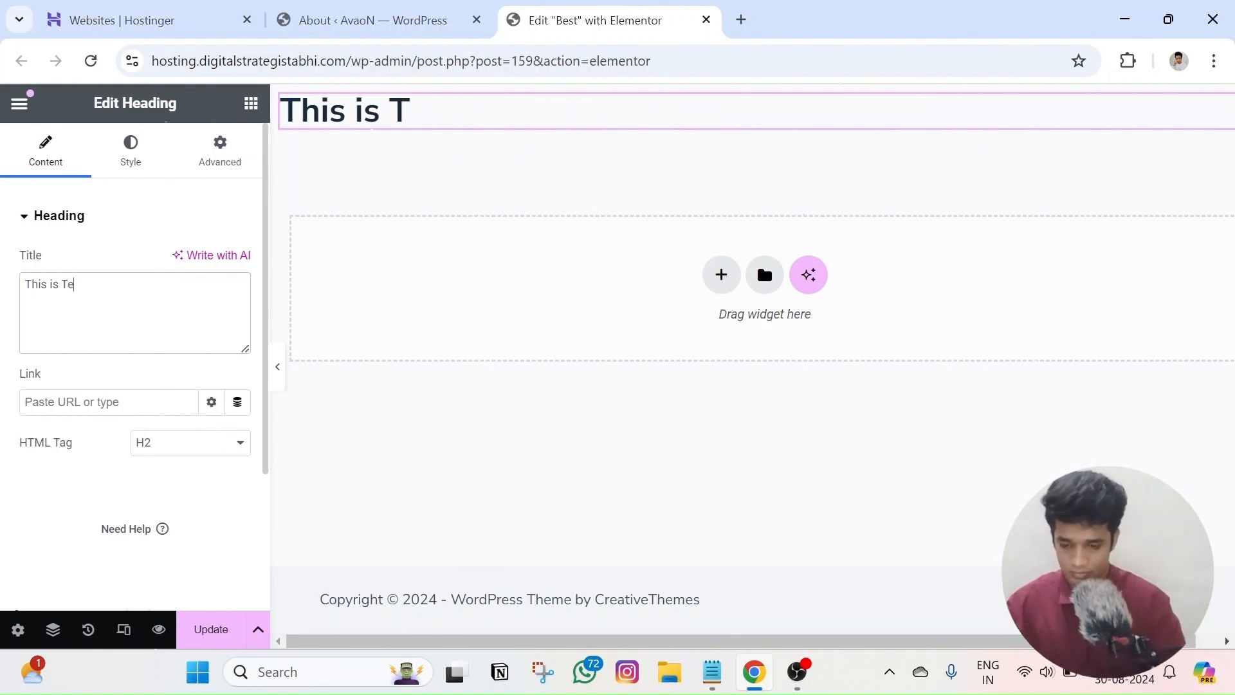
Change the heading's title to "This is a test heading" and align it to the center
key(BackSpace)
key(BackSpace)
key(BackSpace)
text(a test heading)
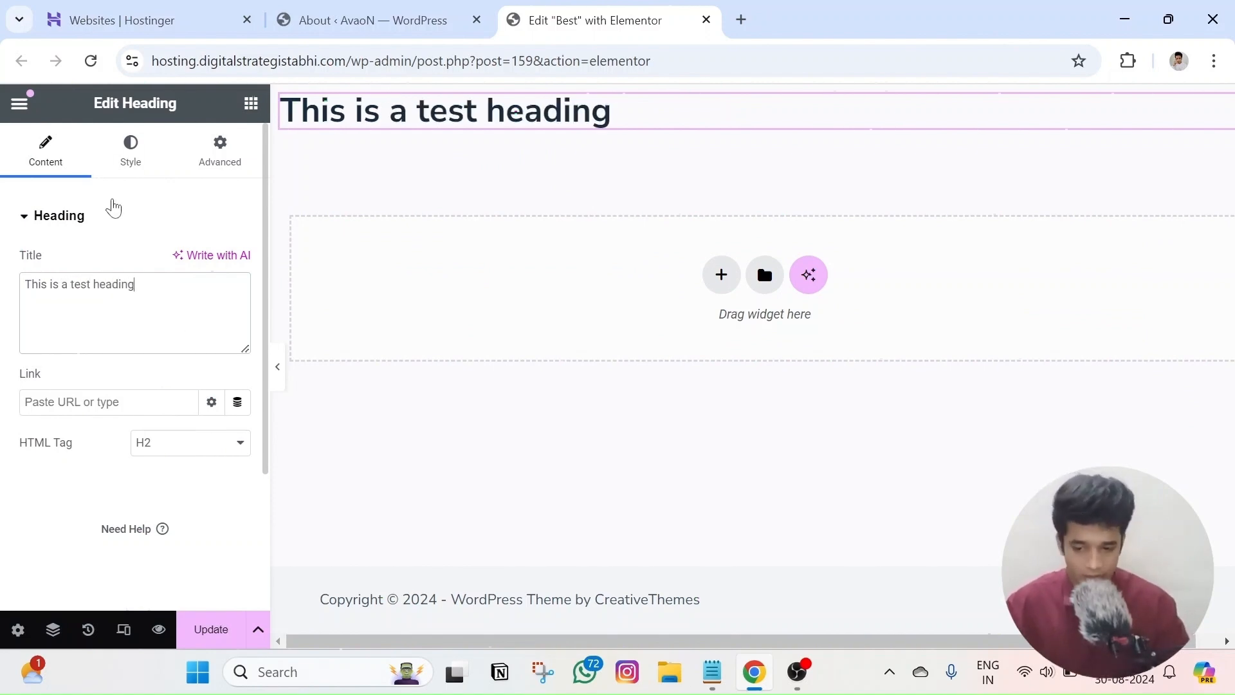
click(130, 153)
click(186, 262)
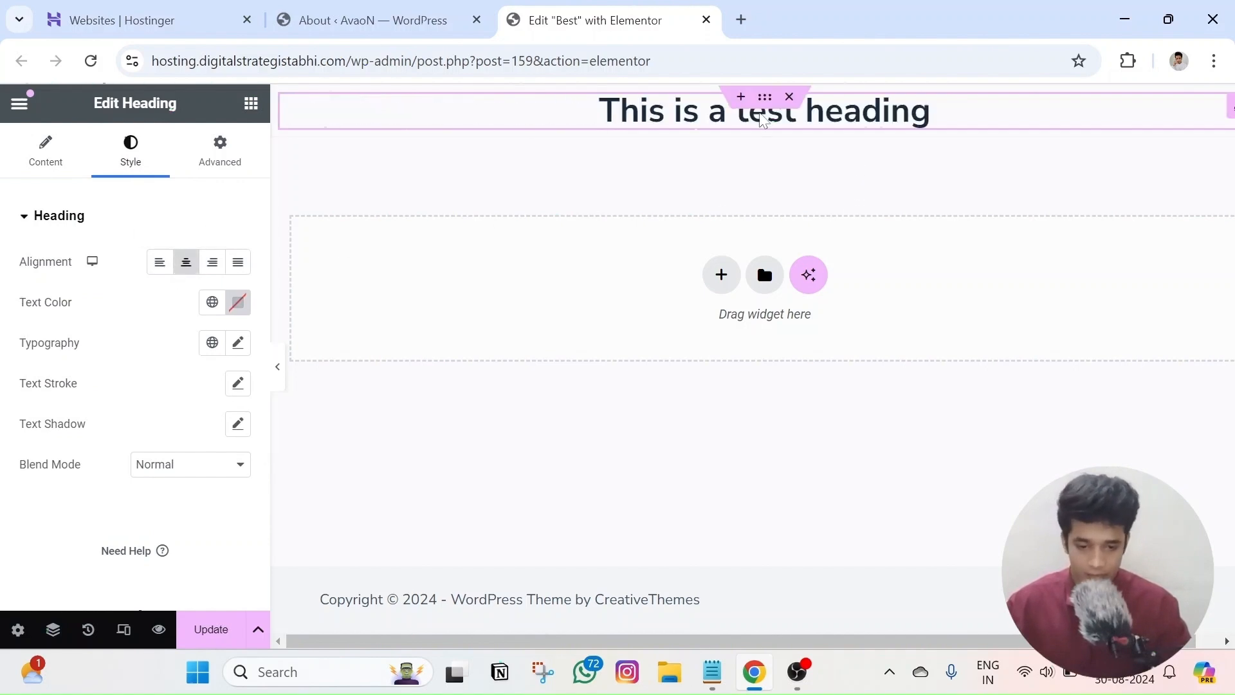
click(765, 97)
click(703, 115)
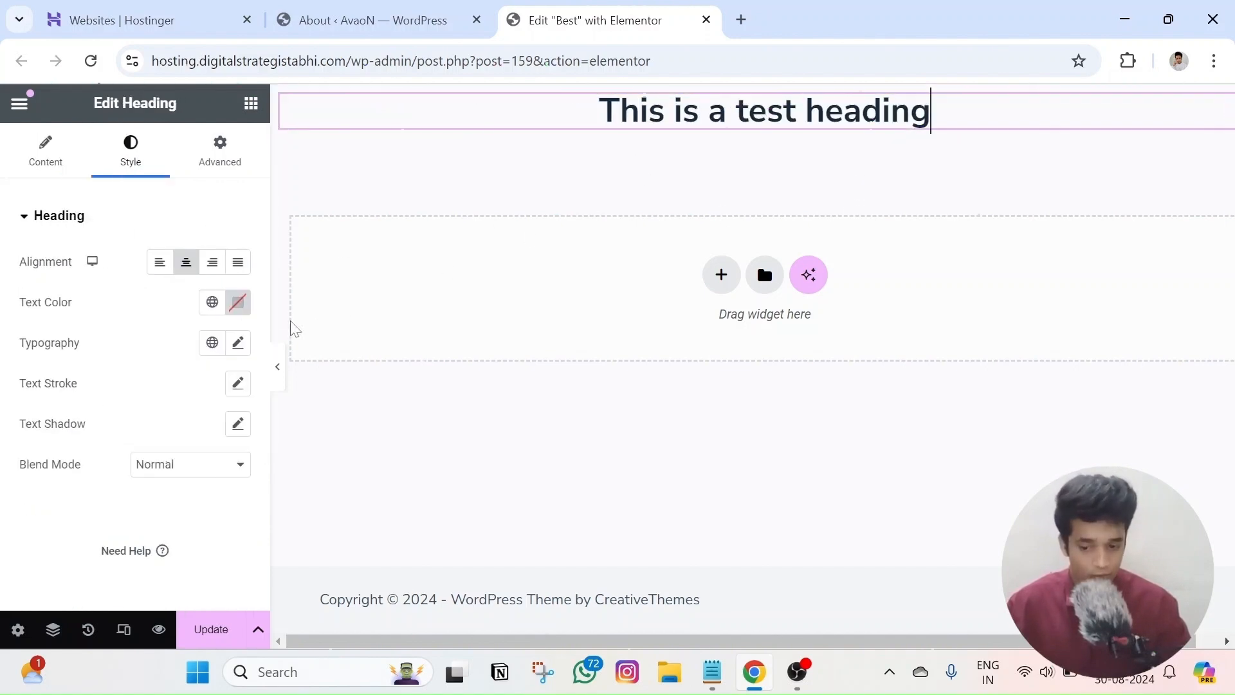
Try 12 px and 20 px font sizes in the heading's typography settings, and settle on 12 px
click(238, 342)
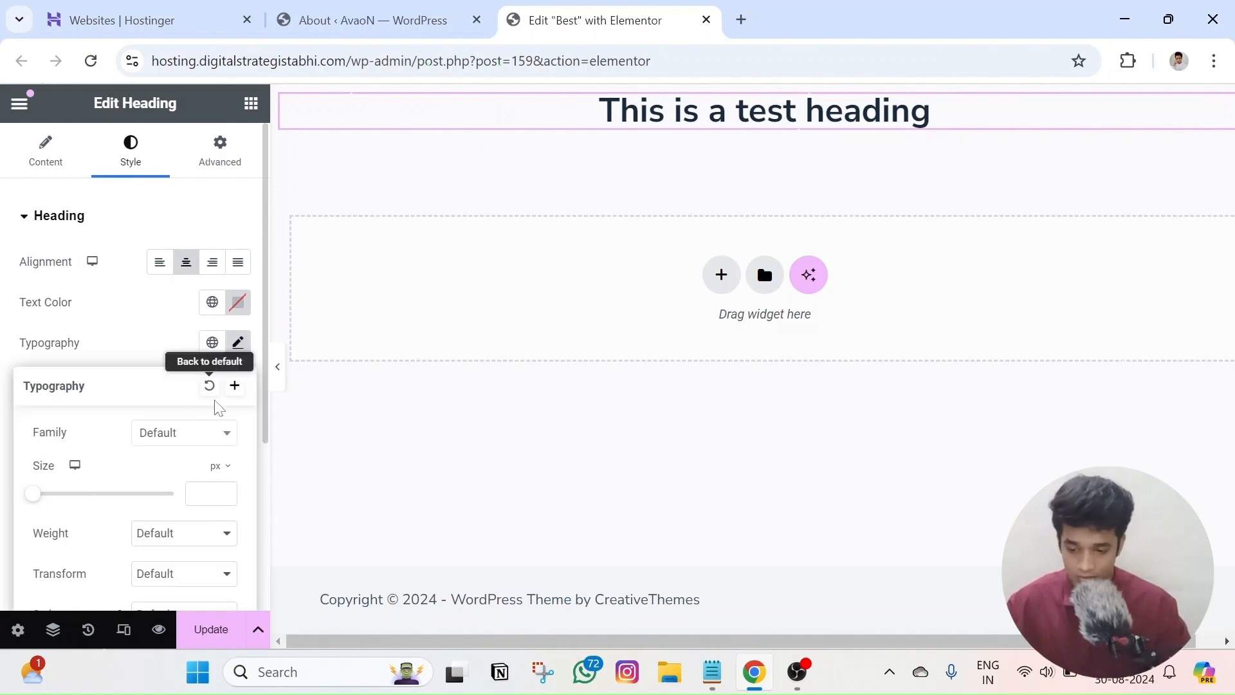
mouse_move(213, 473)
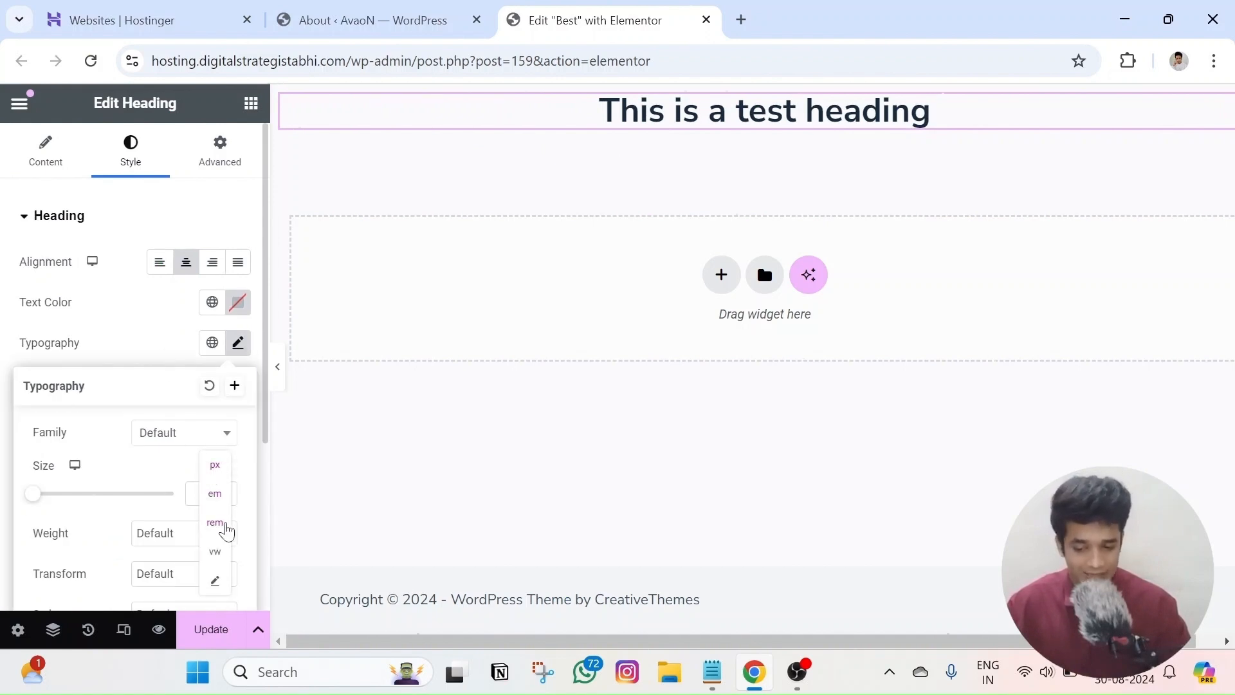
click(217, 468)
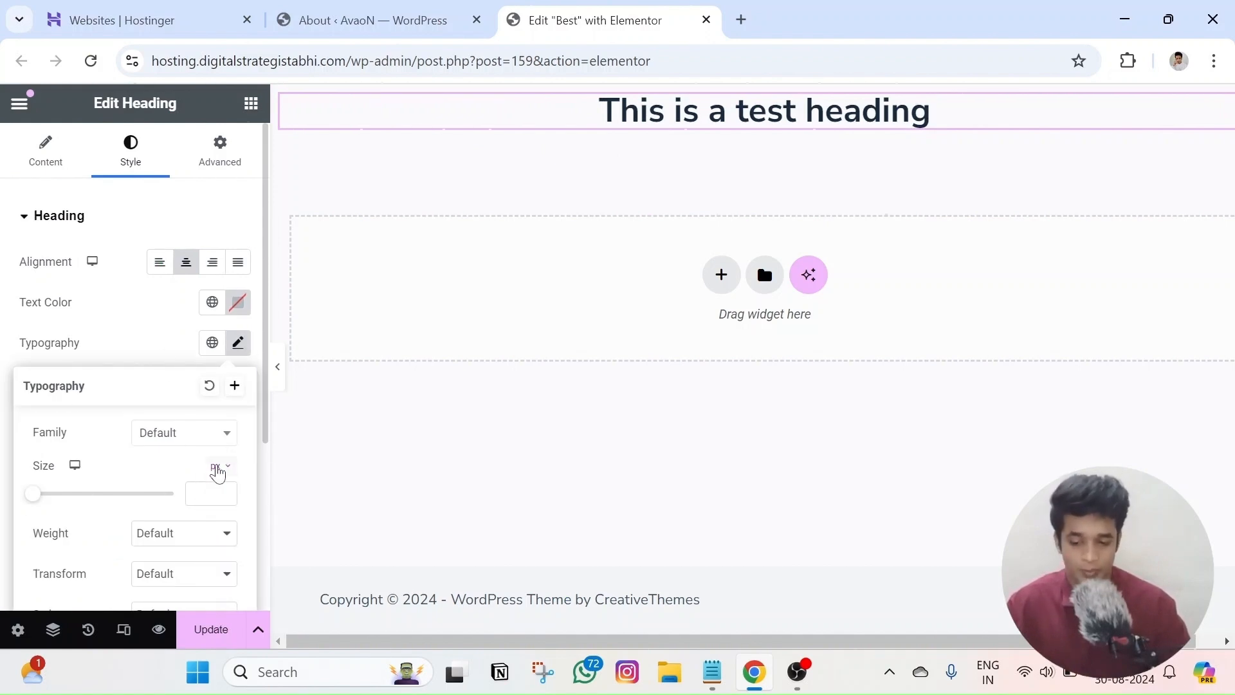
click(205, 493)
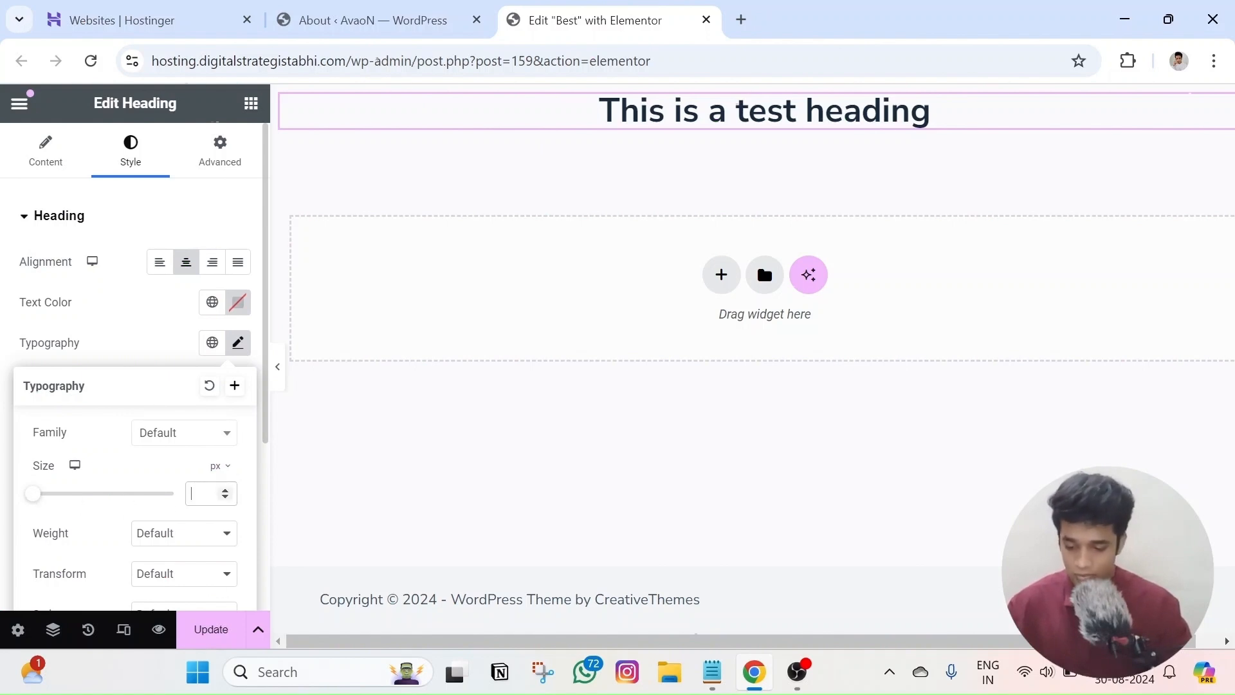
text(12)
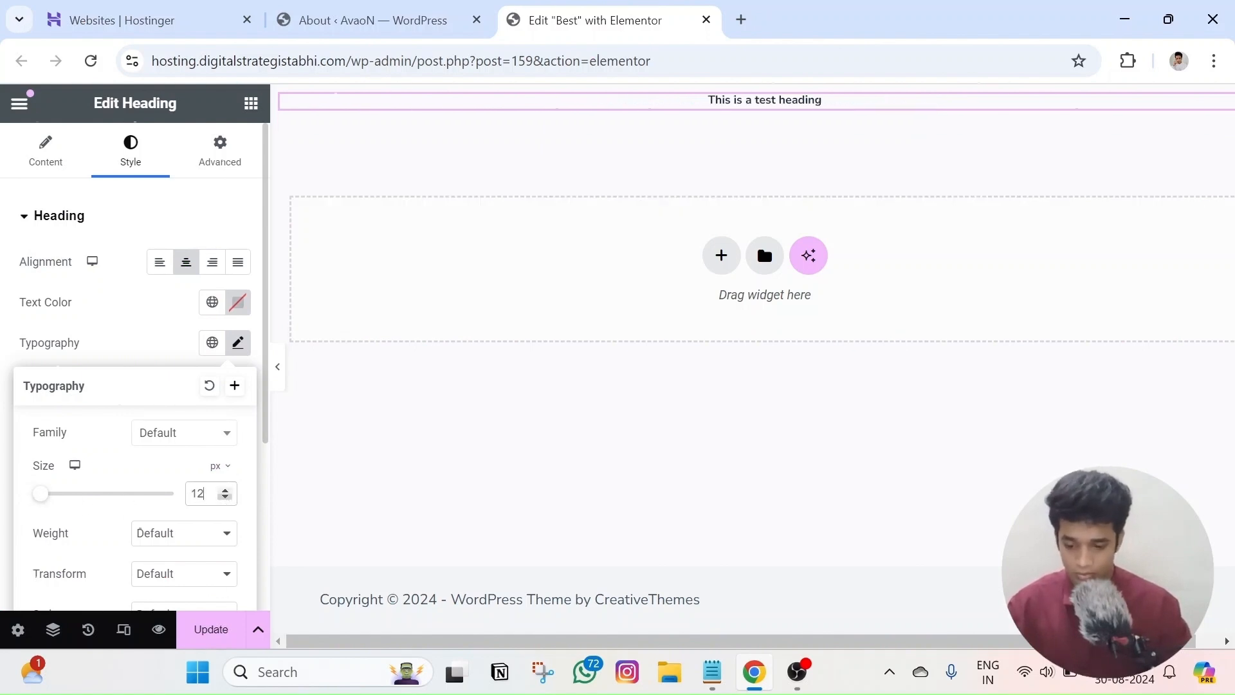
text(20)
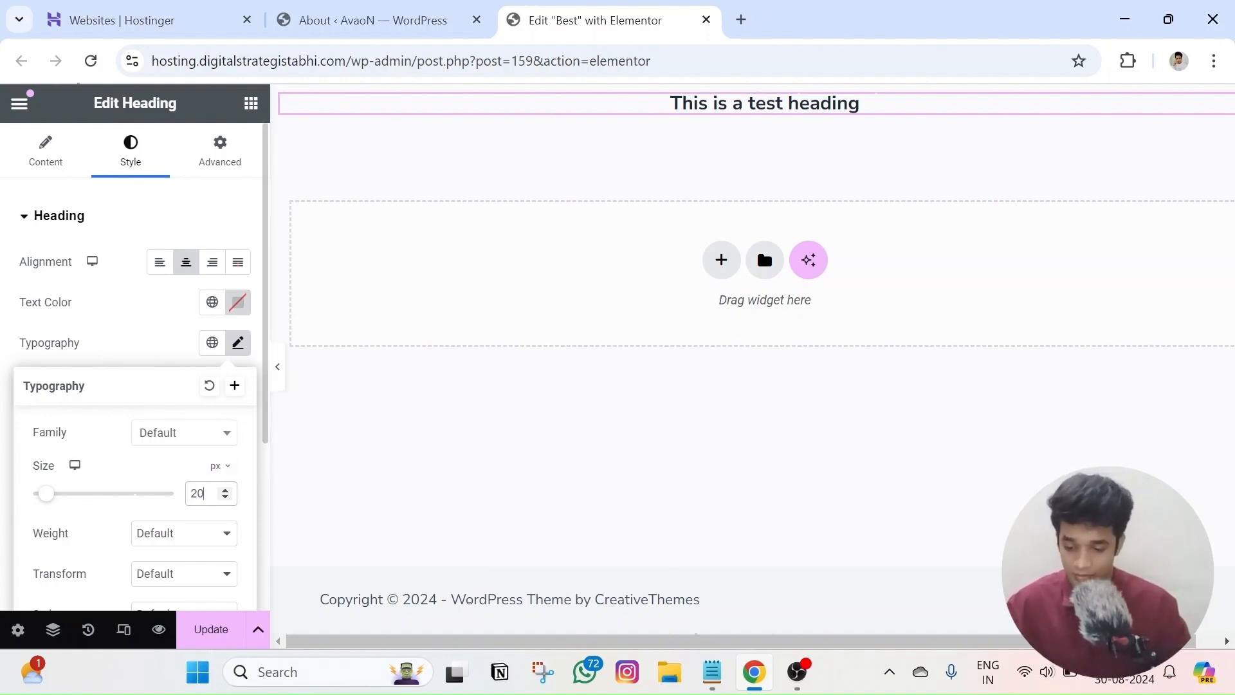
text(12)
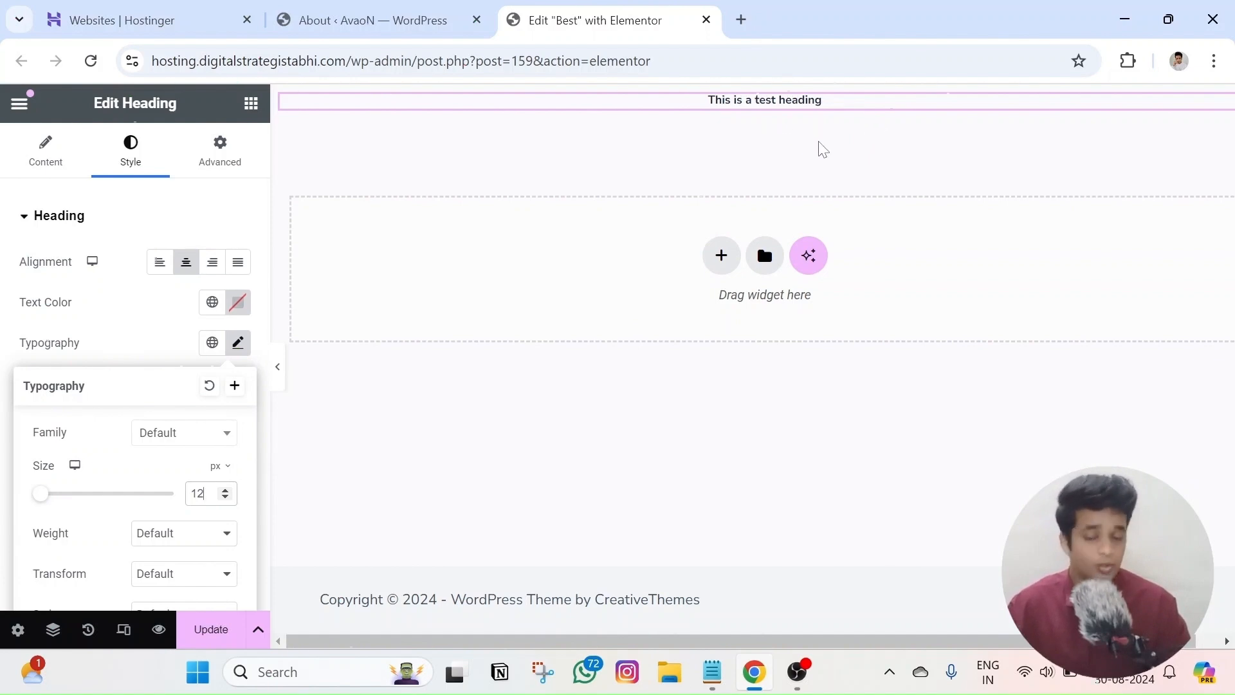
click(494, 346)
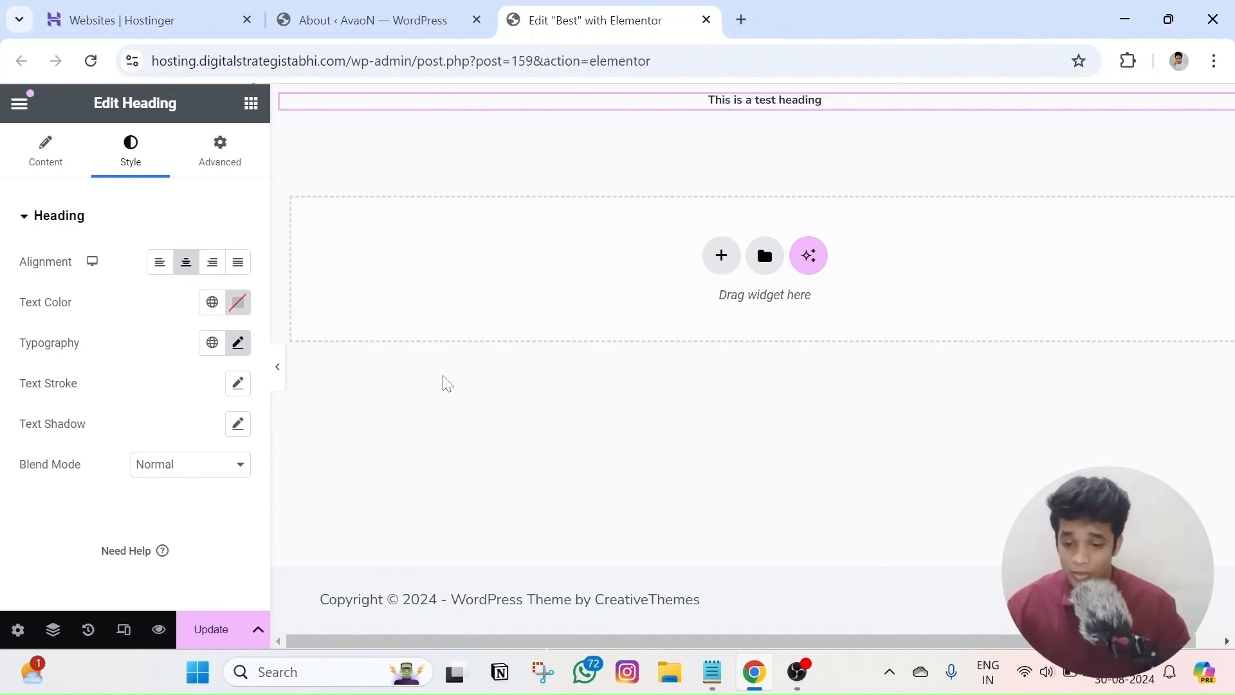
Preview the heading in the tablet and mobile portrait views, check its mobile typography settings, and return to the desktop view
click(124, 629)
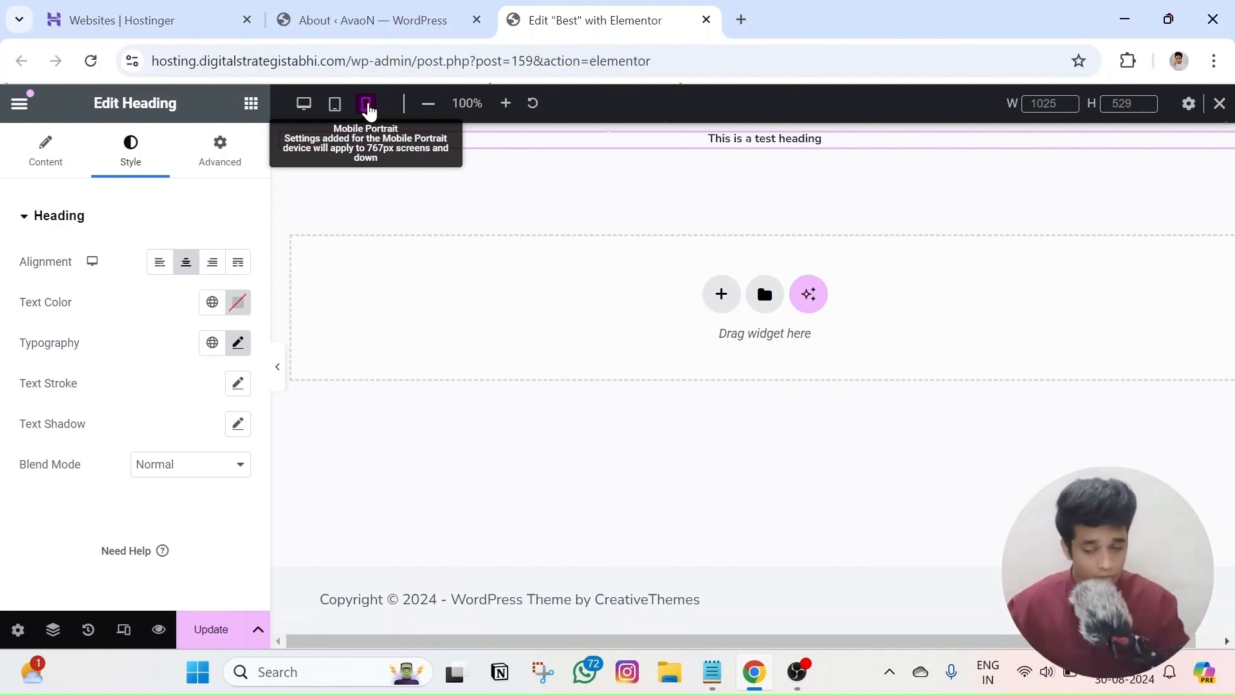
click(334, 105)
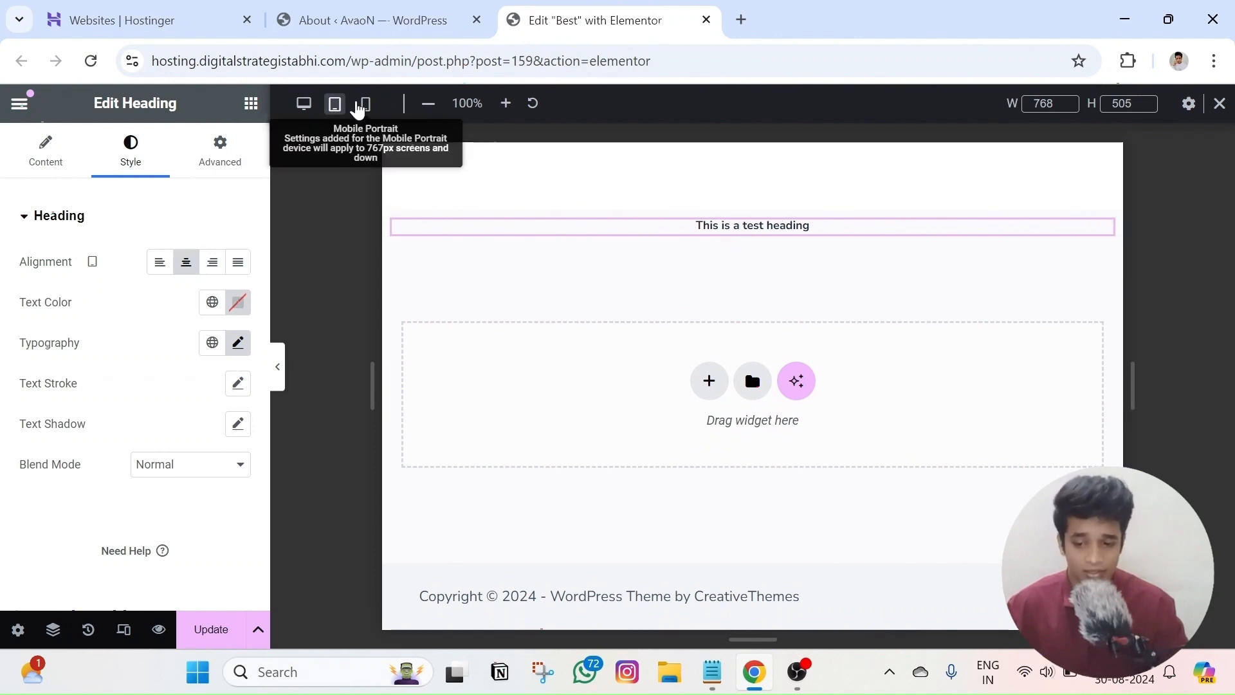
click(365, 104)
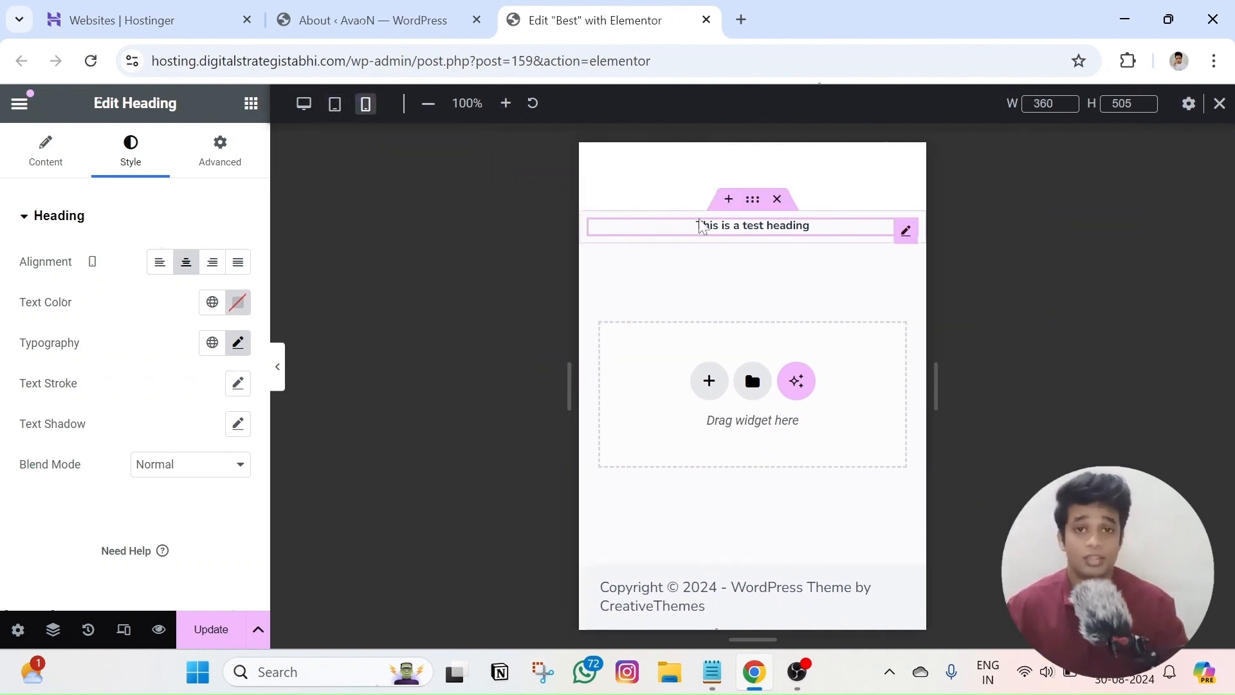
click(238, 342)
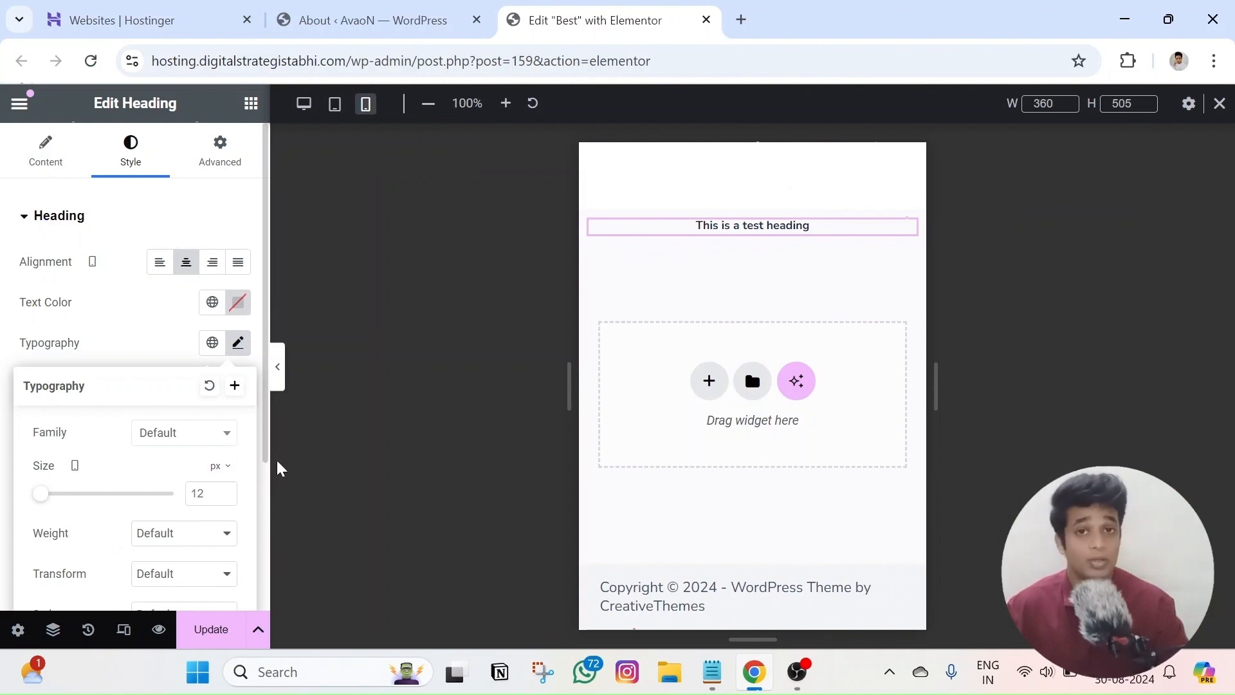
click(304, 104)
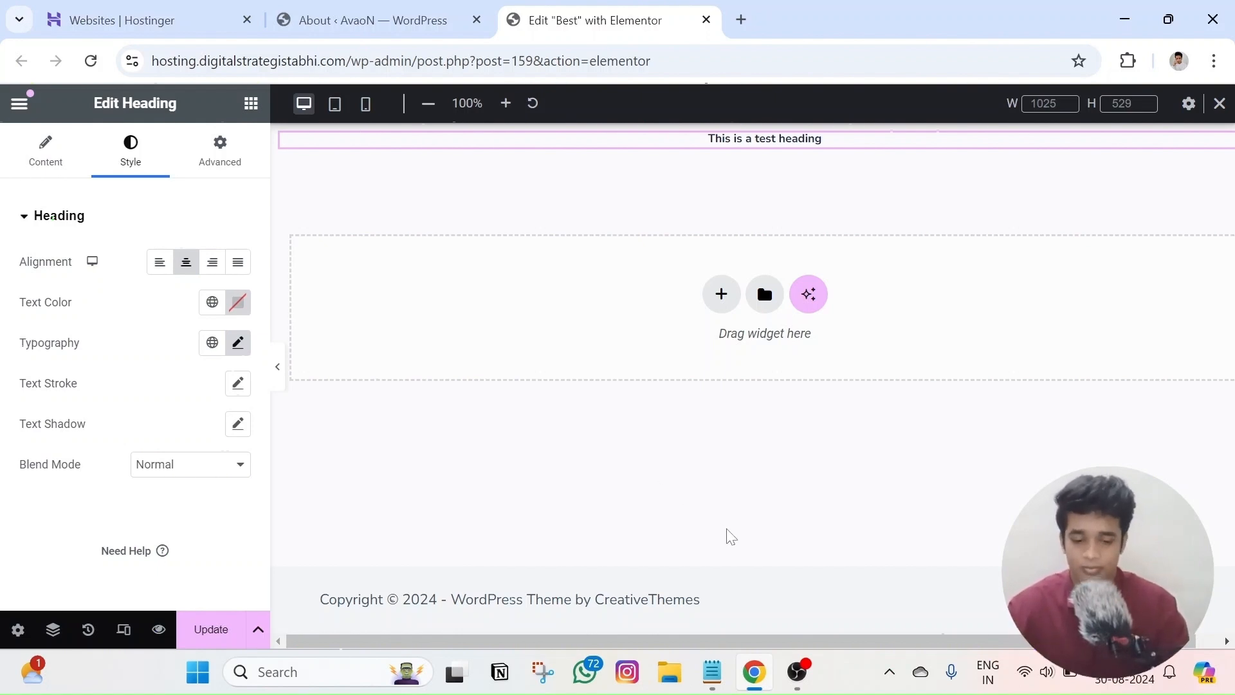
Add a single-column Flexbox container with a minimum height of 281 px
click(722, 294)
click(496, 331)
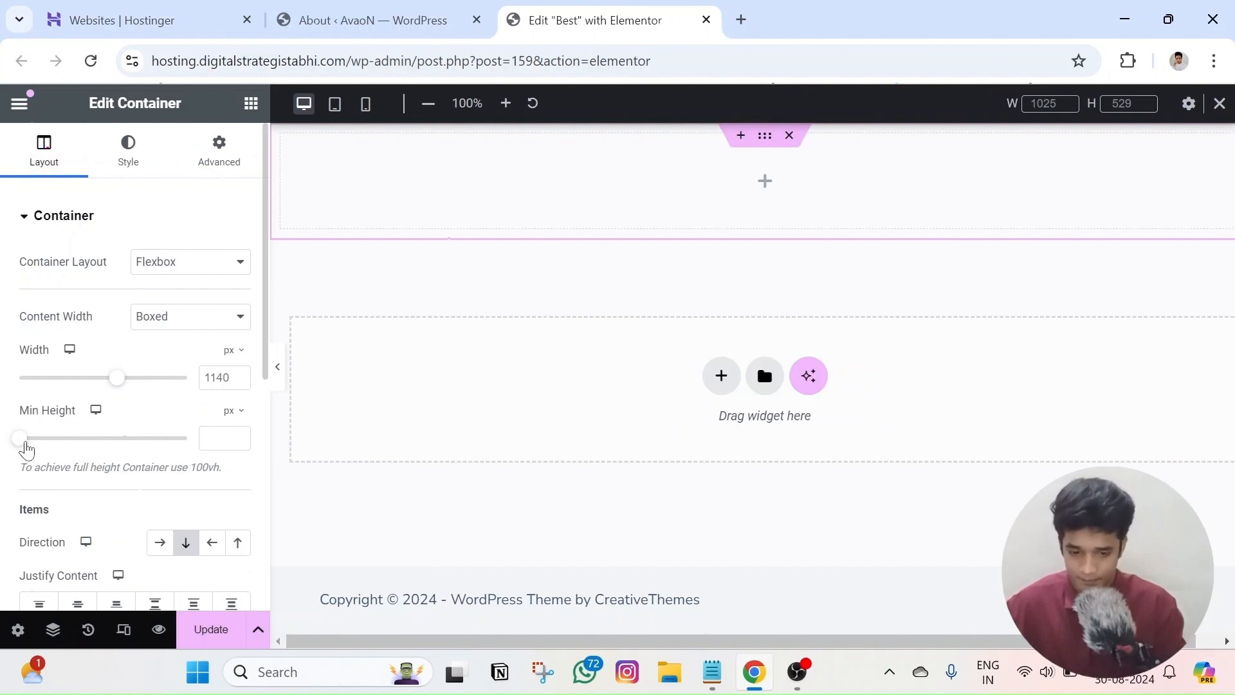
drag(22, 442, 52, 447)
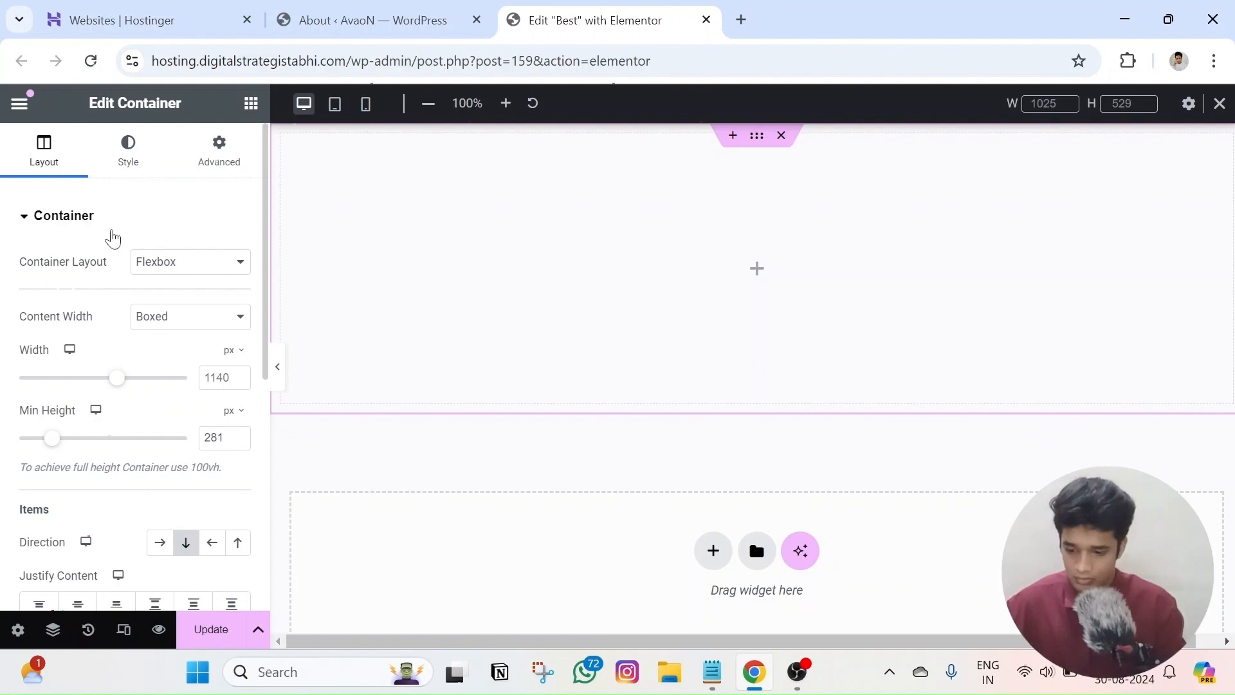
Give the container a solid border in black, #000000
click(120, 169)
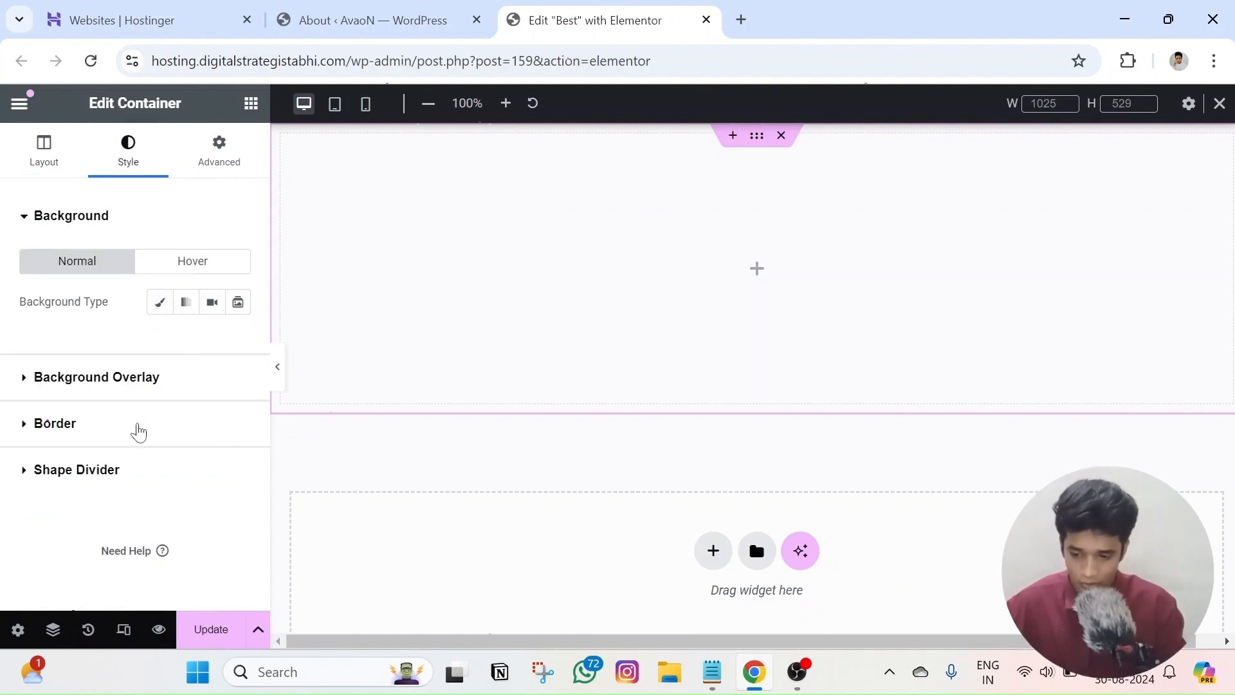
click(135, 425)
click(200, 279)
click(193, 350)
click(235, 395)
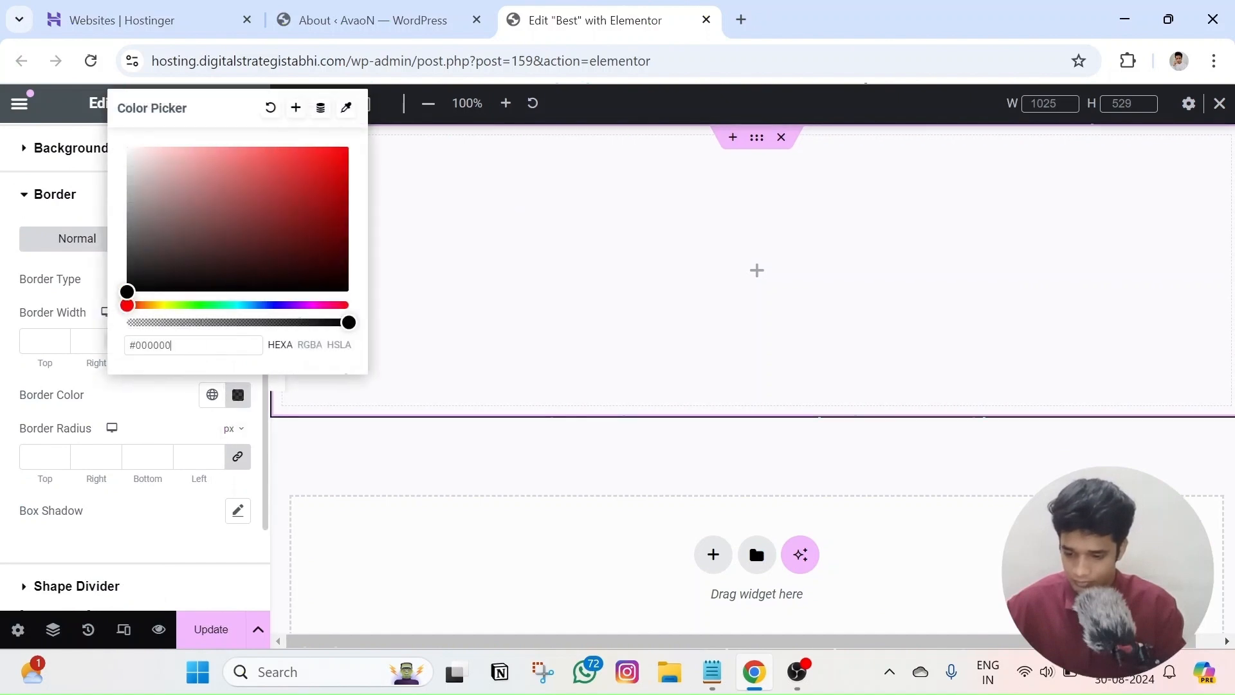
click(511, 335)
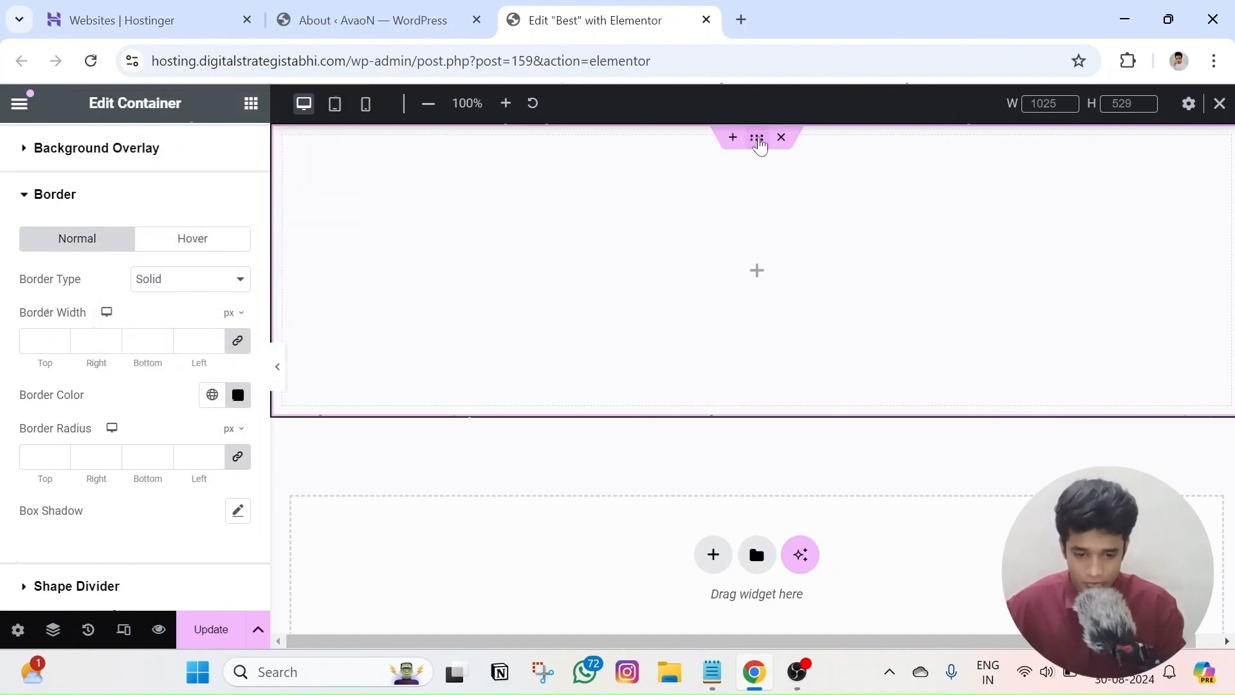
Nest a second container inside the black-bordered one and give it a solid red border
click(251, 104)
drag(72, 400, 619, 278)
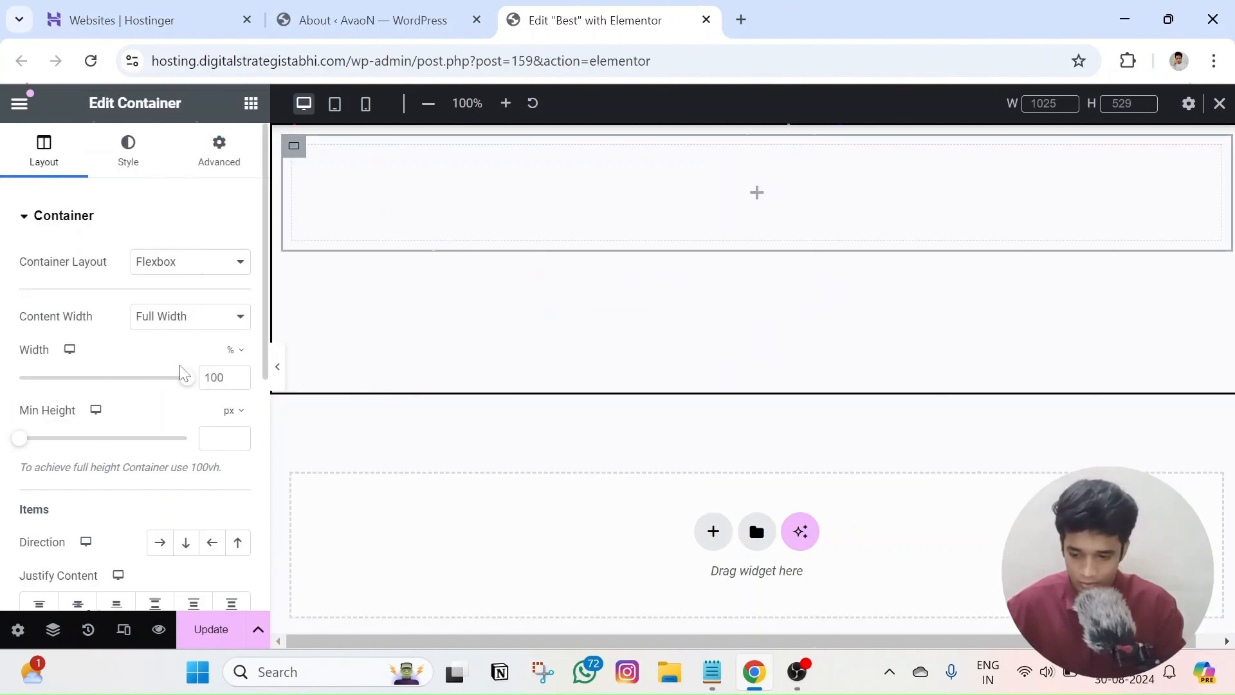
click(116, 147)
click(124, 422)
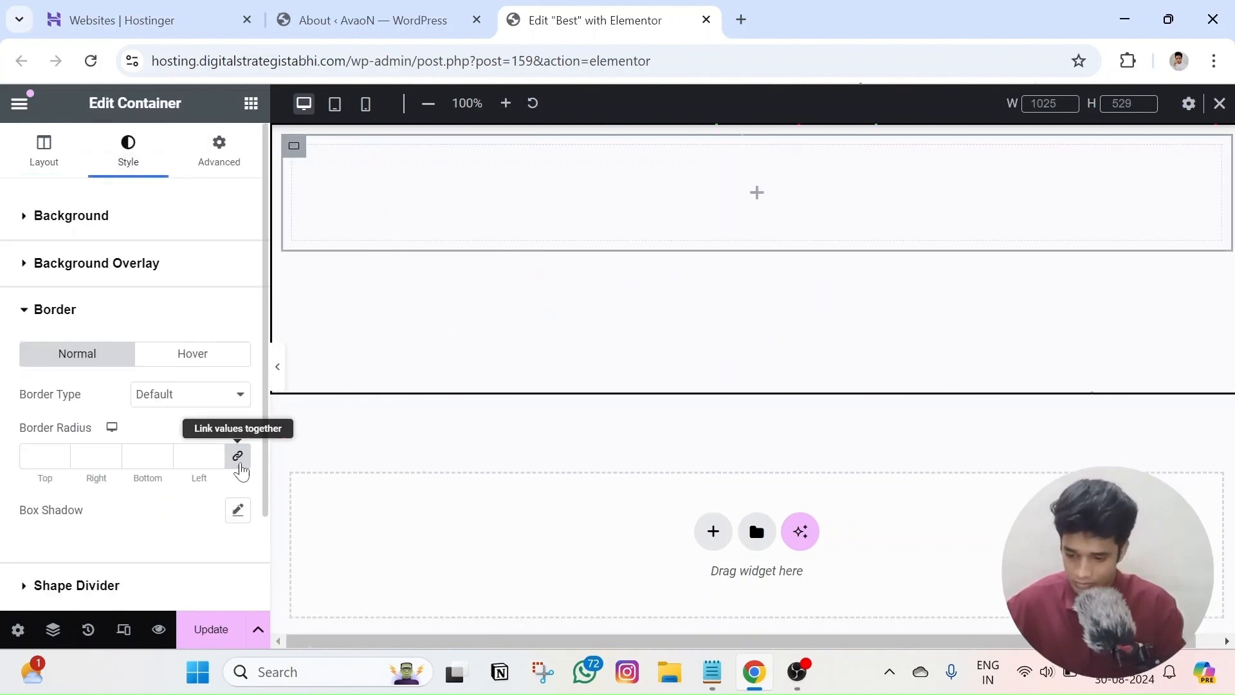
click(212, 394)
click(195, 474)
click(238, 509)
click(255, 322)
drag(292, 295, 367, 267)
click(491, 339)
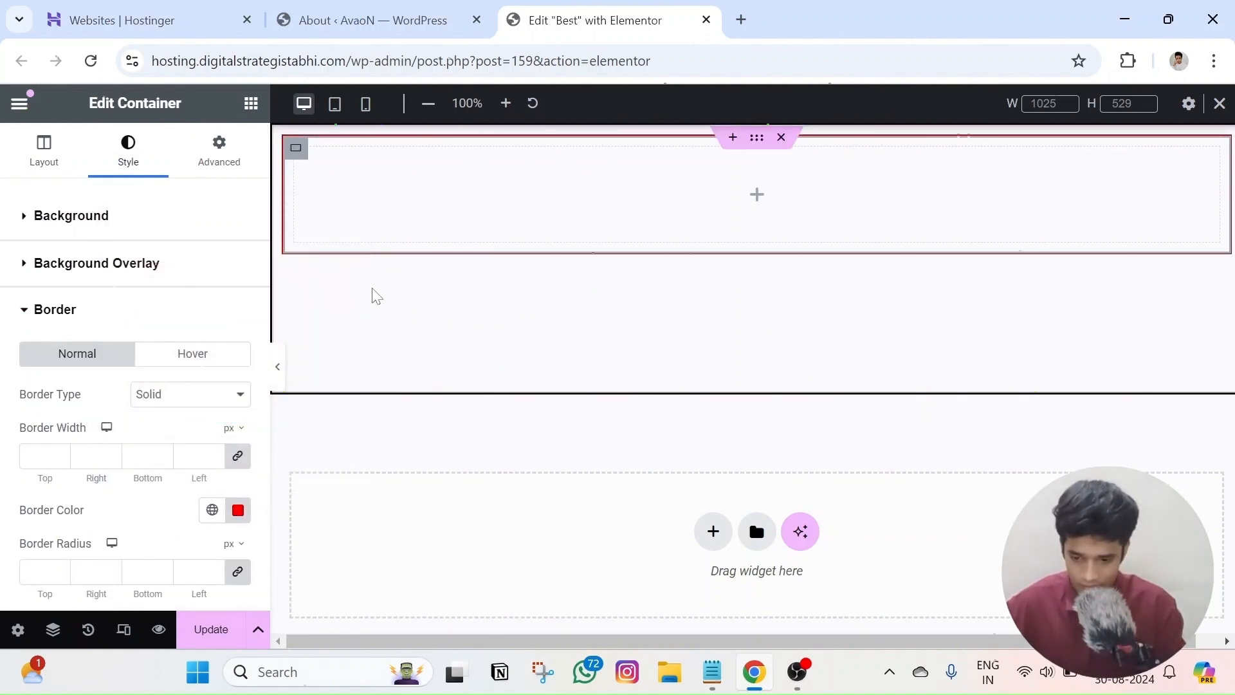
Add a Heading widget inside the red-bordered inner container
click(251, 103)
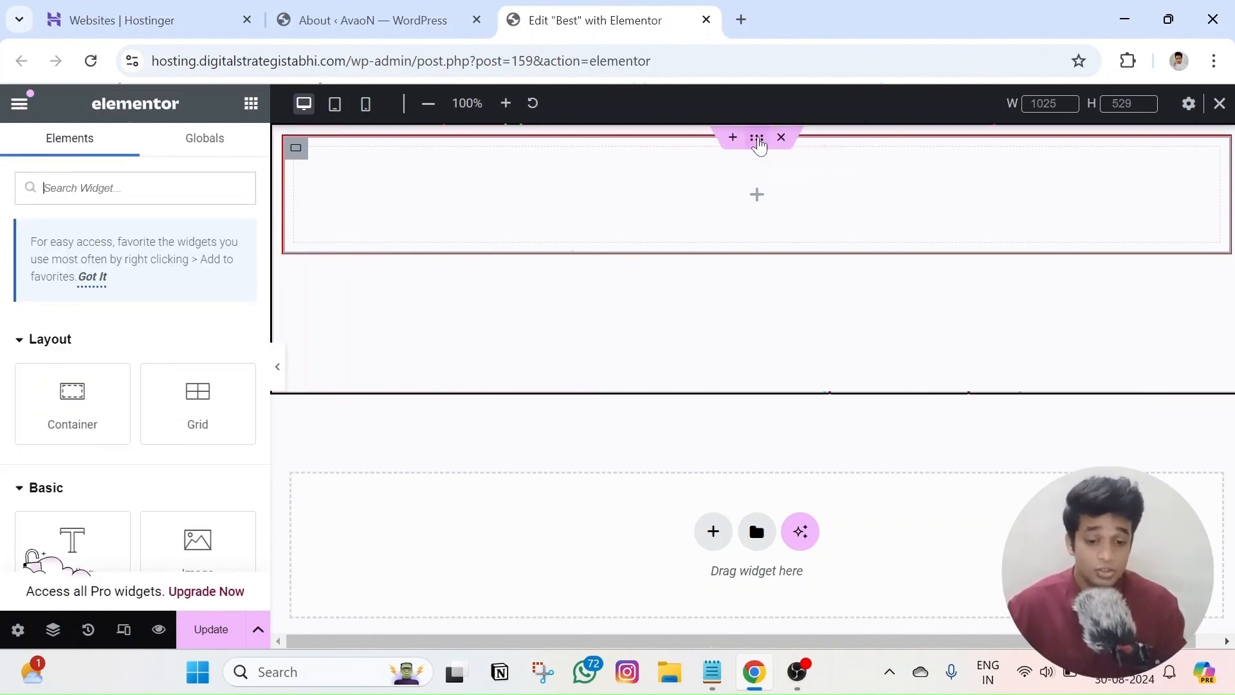
click(759, 141)
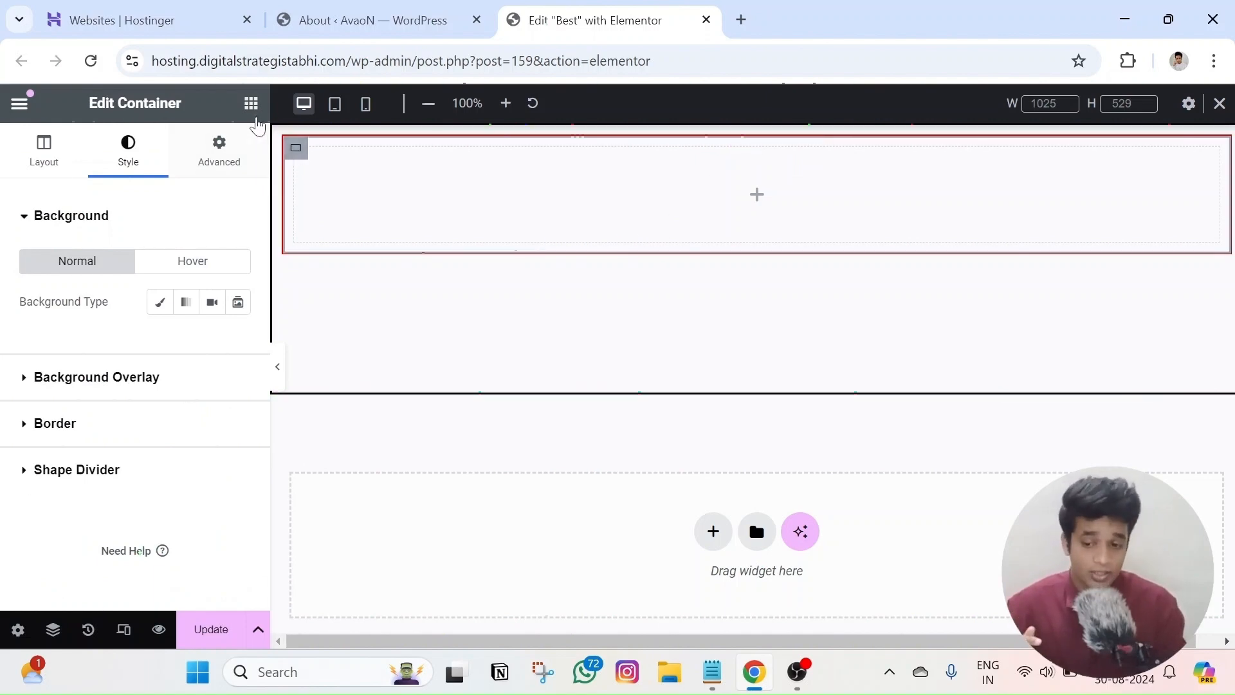
click(251, 105)
drag(93, 518, 776, 166)
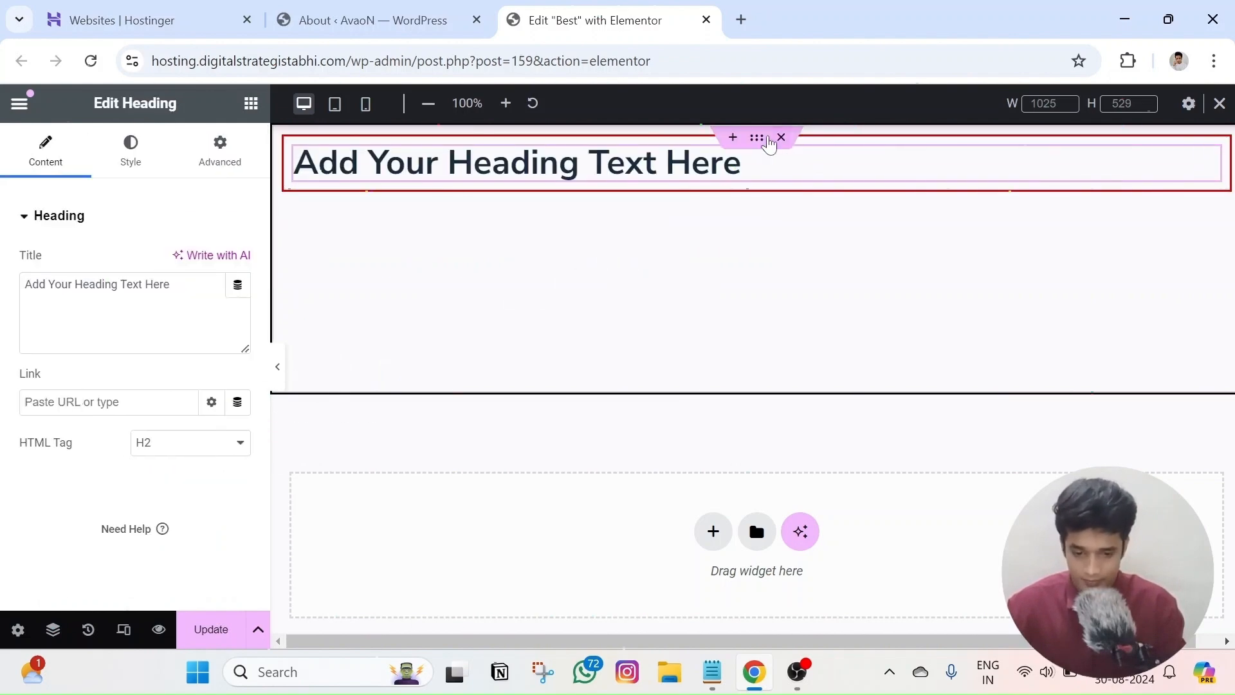
Set both Justify Content and Align Items of the outer container to Center
click(756, 137)
click(41, 166)
scroll(71, 354, down, 2)
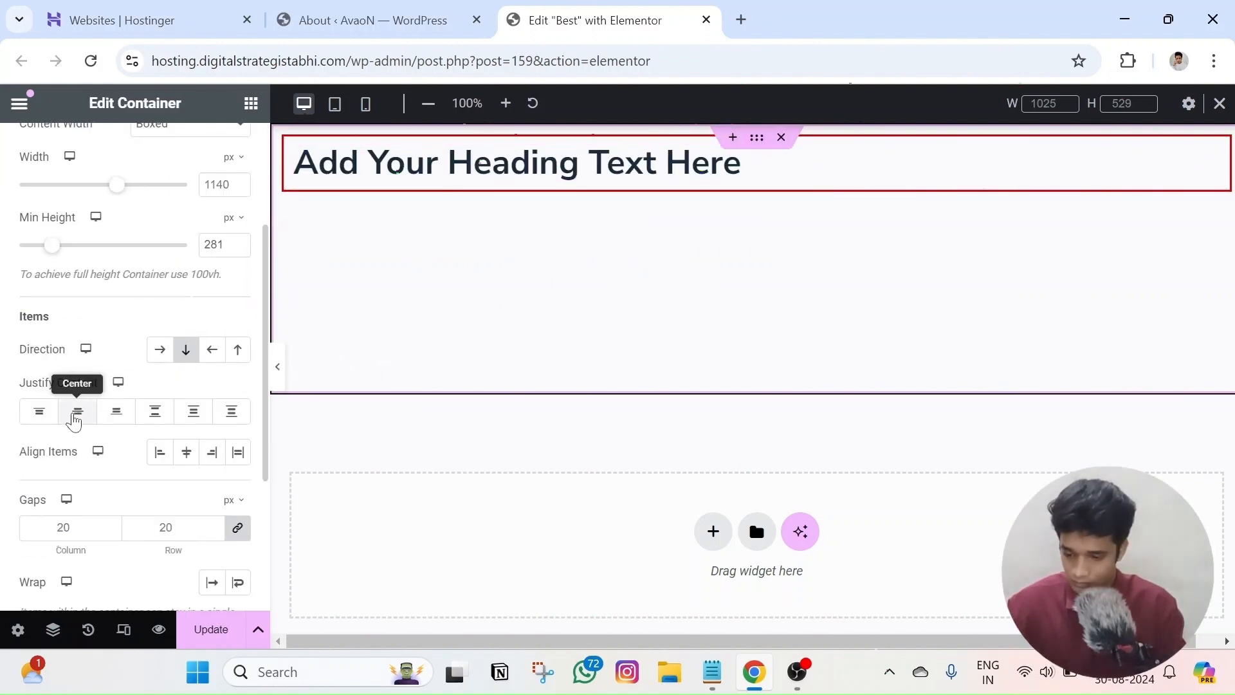
click(78, 411)
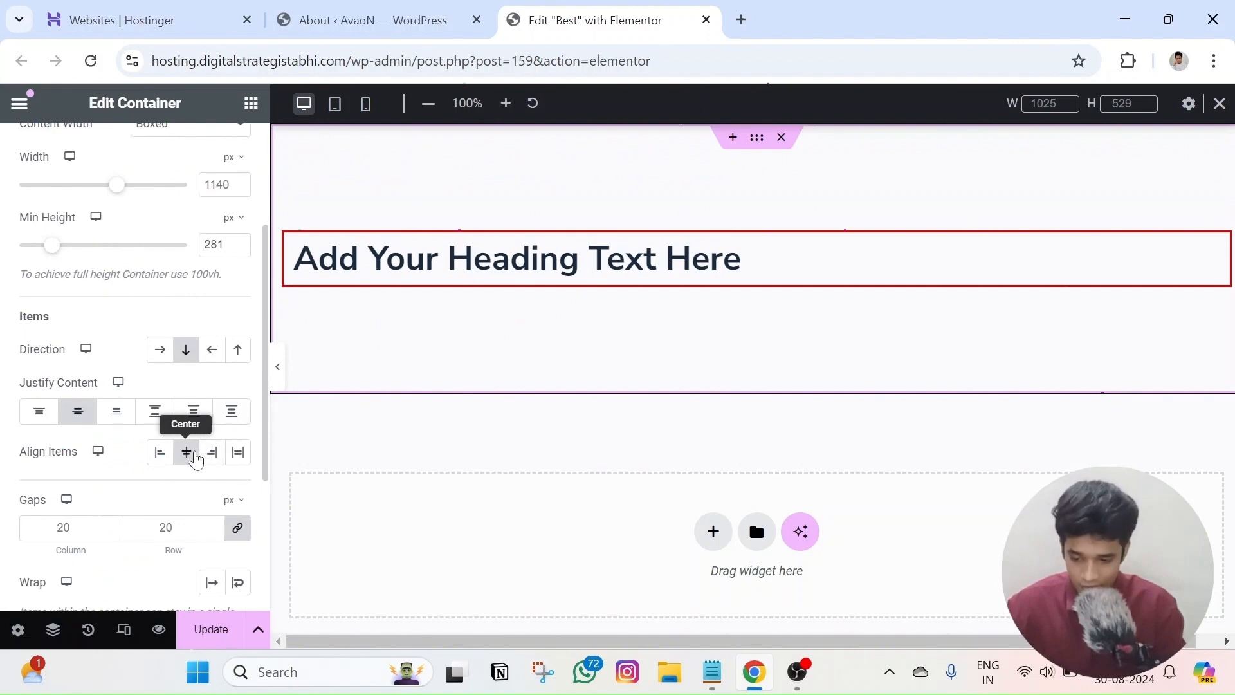
click(186, 452)
Give the inner container a minimum height of 141 px and set its Justify Content to Center
click(297, 205)
click(78, 603)
click(278, 367)
click(7, 367)
Narrow the outer container and adjust the width of the inner container that holds the heading
click(757, 137)
drag(187, 377, 147, 377)
click(412, 206)
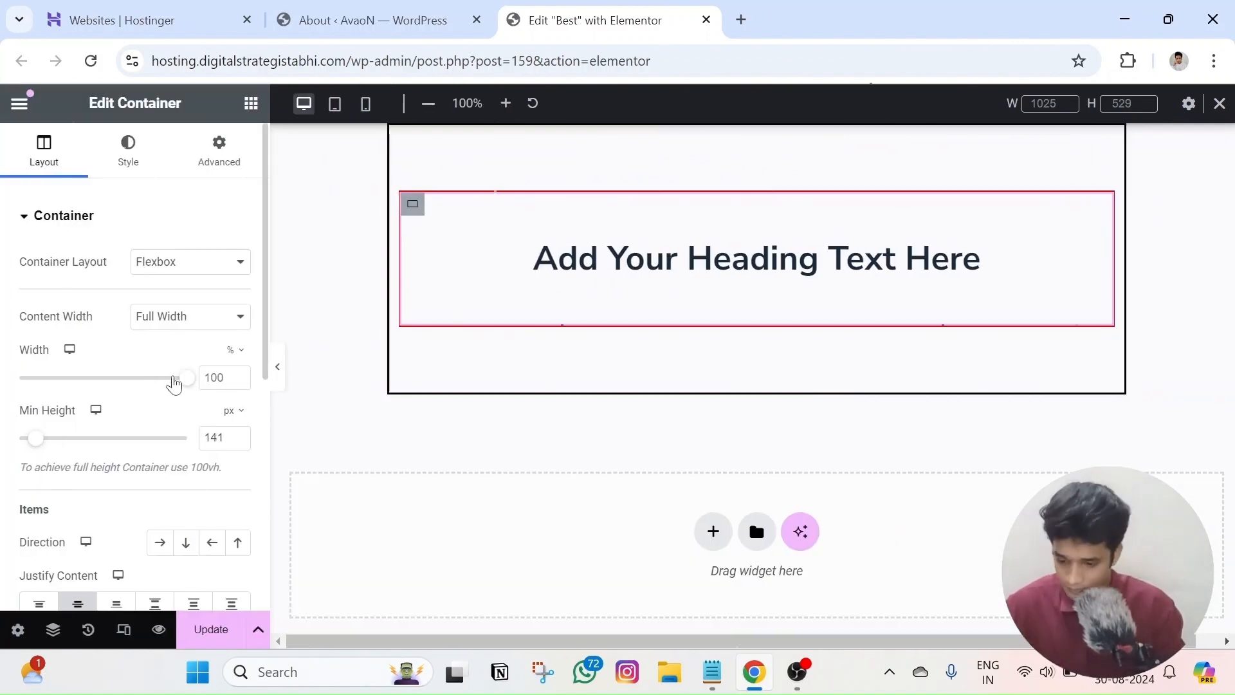
drag(20, 378, 47, 377)
click(278, 367)
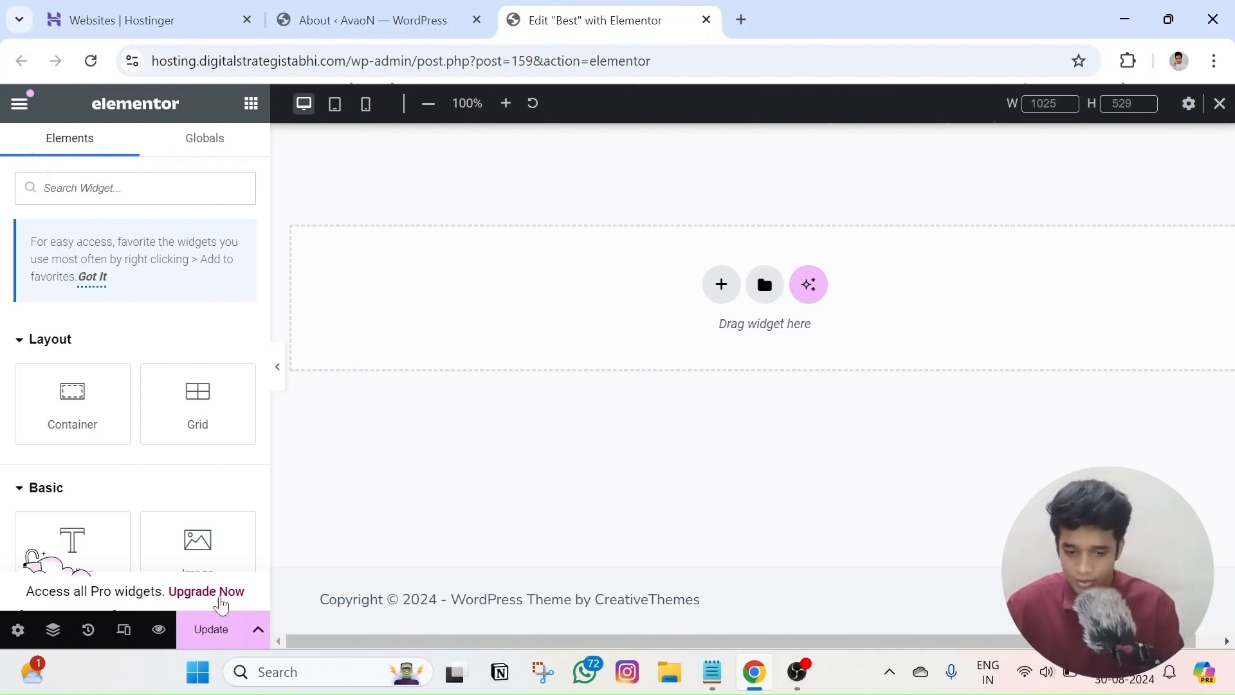
Save the emptied page and add a new single-column Flexbox container
click(210, 629)
click(721, 284)
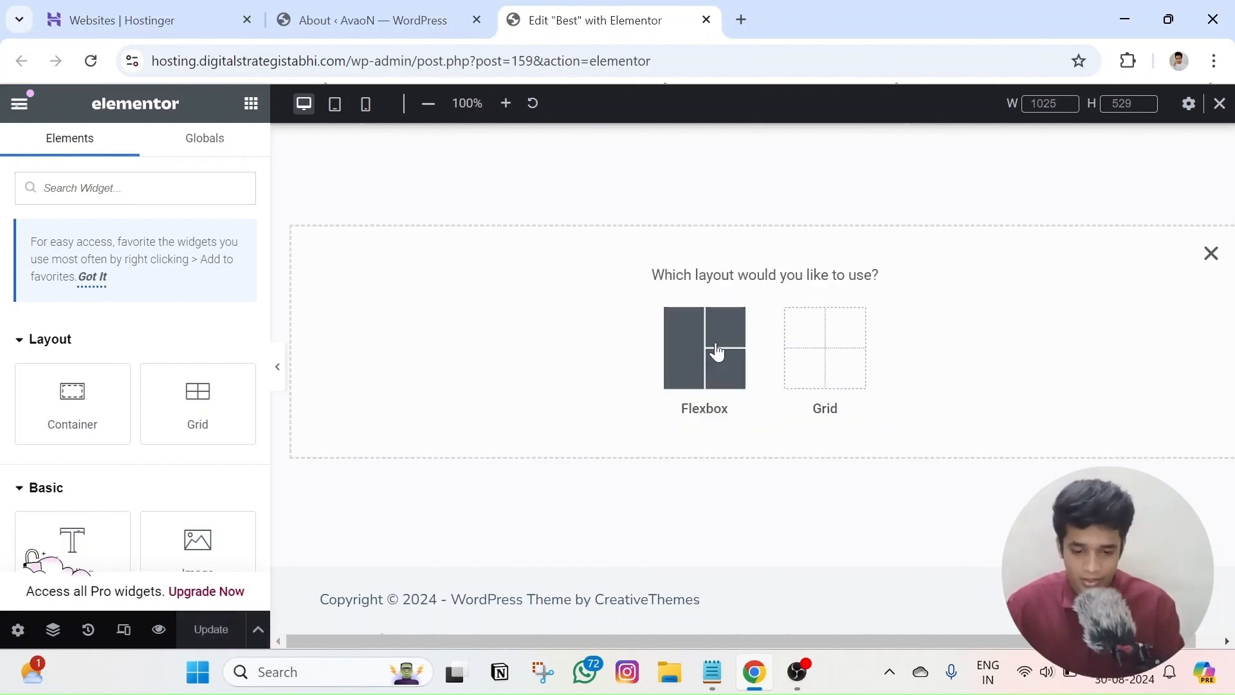
click(712, 350)
click(503, 341)
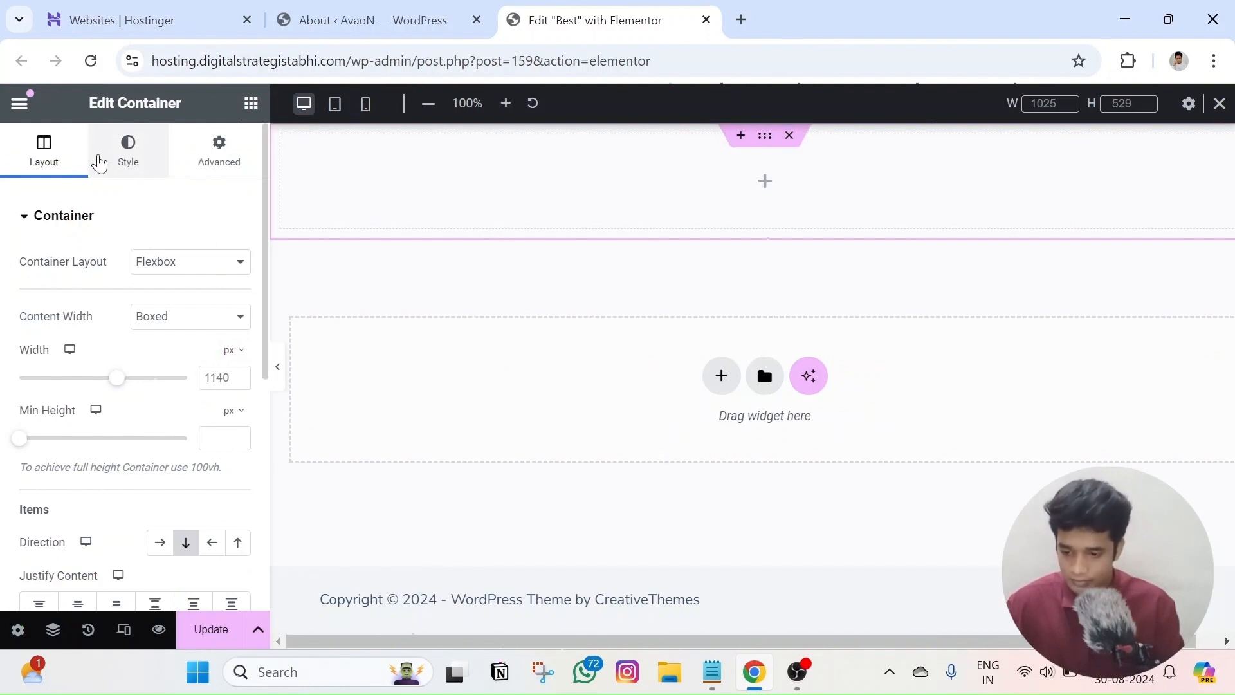
Give the new outer container a solid black classic background
click(113, 173)
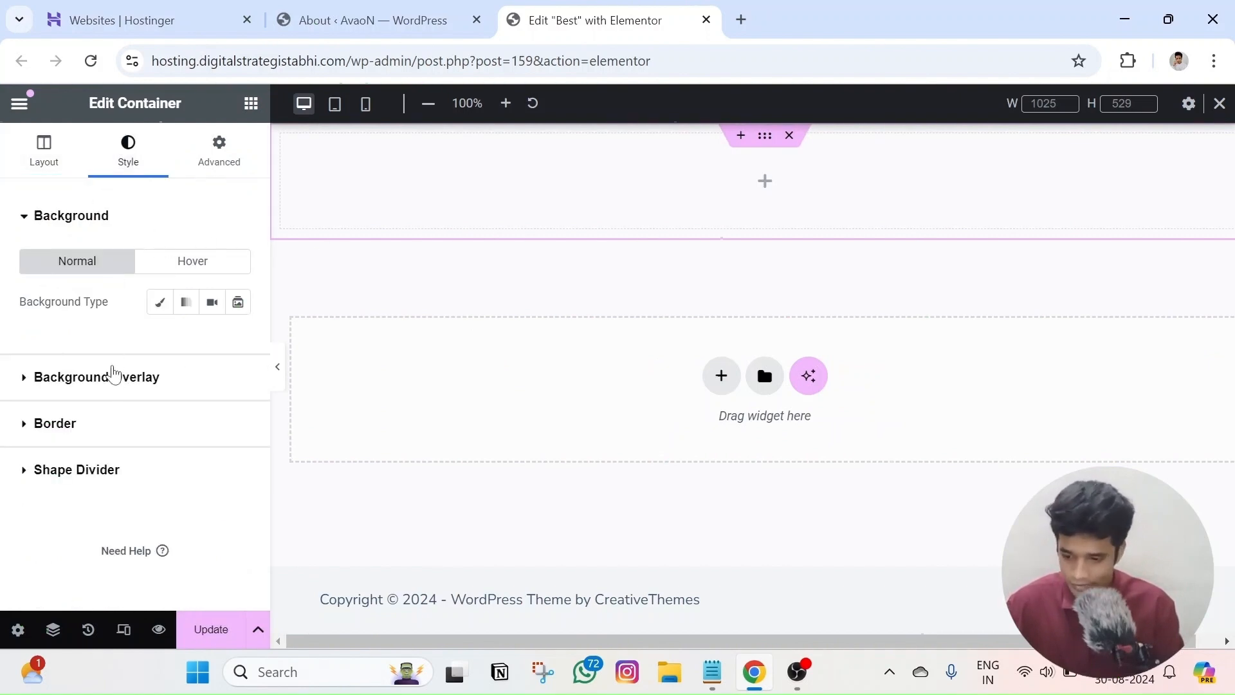
click(101, 420)
scroll(193, 309, up, 2)
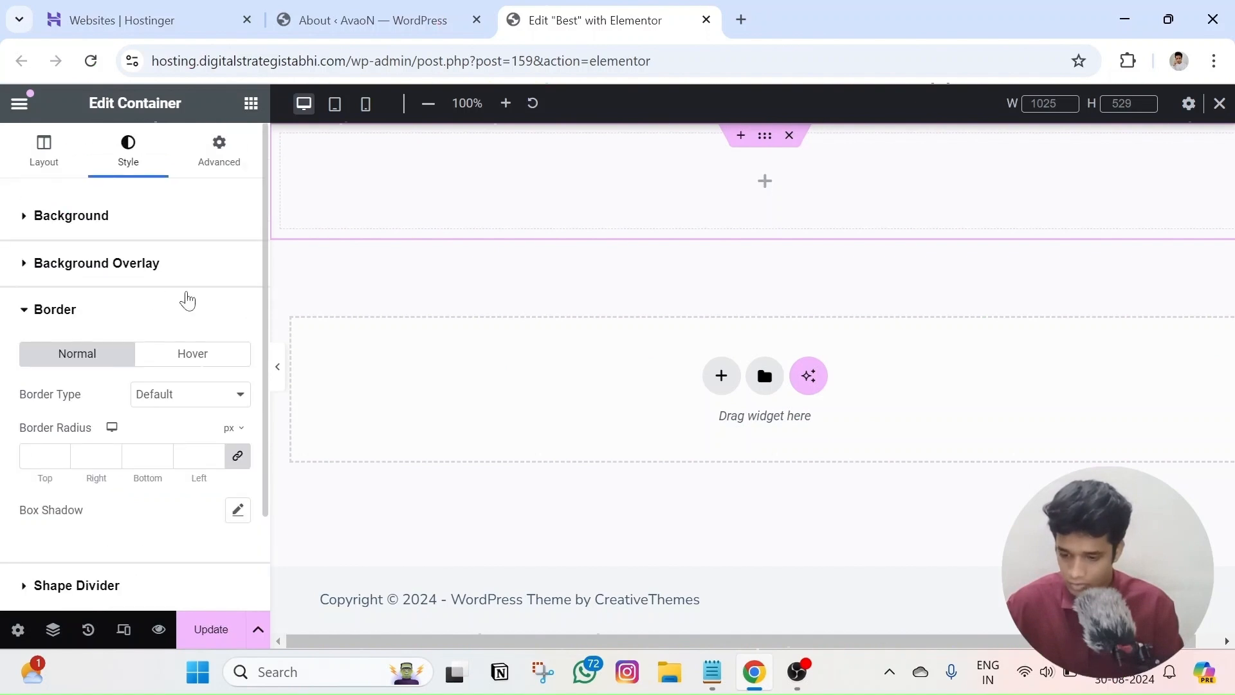
click(106, 222)
click(160, 306)
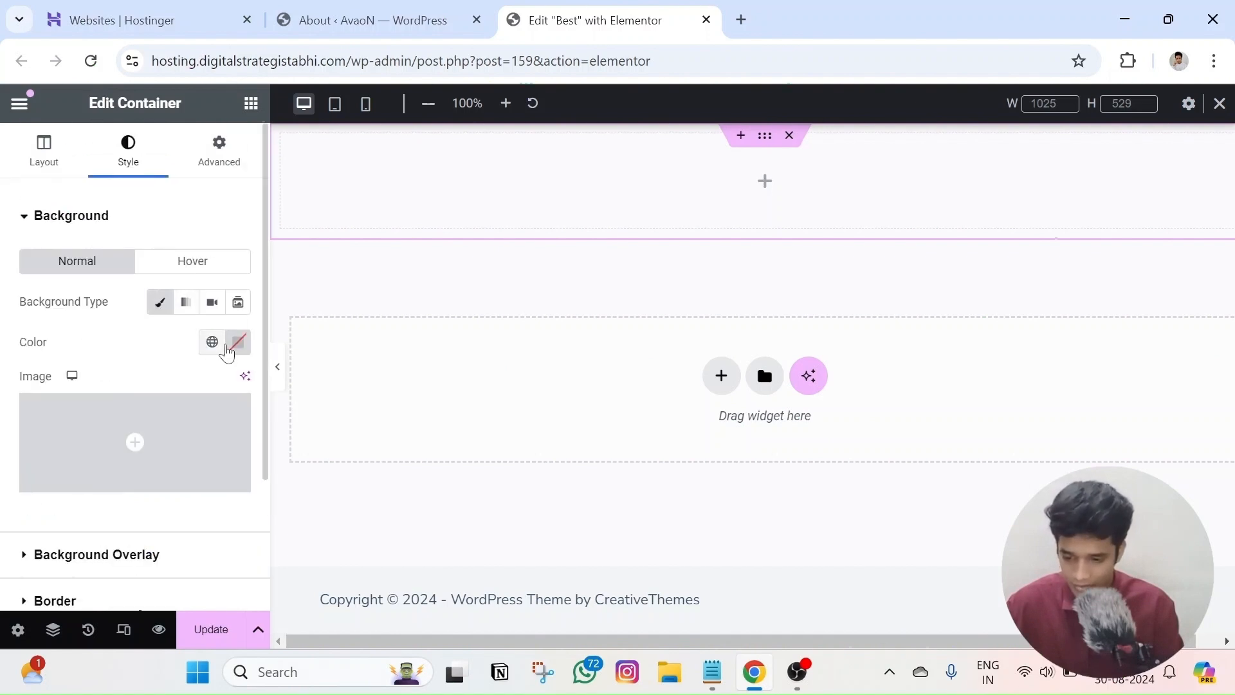
click(237, 345)
drag(171, 493, 93, 603)
Set the outer container's minimum height to 232 px and add a nested container inside it
click(45, 161)
drag(23, 441, 46, 440)
click(251, 103)
click(82, 397)
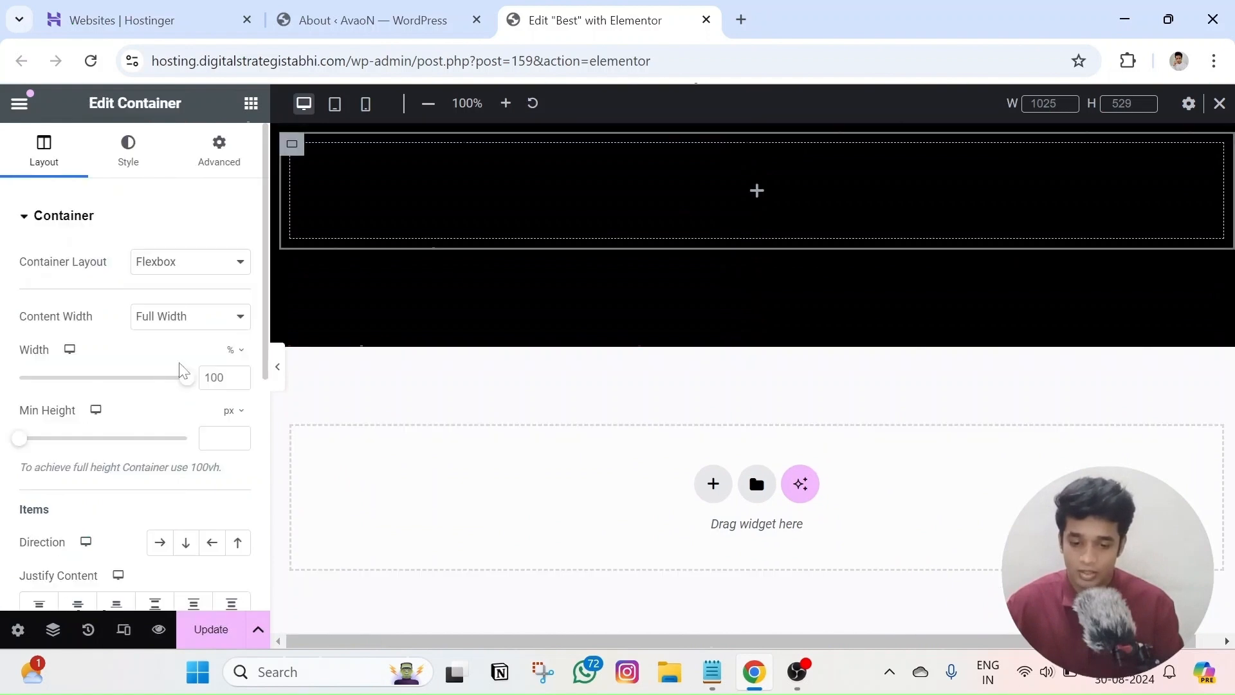
Give the inner container a solid bright red classic background and preview the nested containers at full page width
click(126, 154)
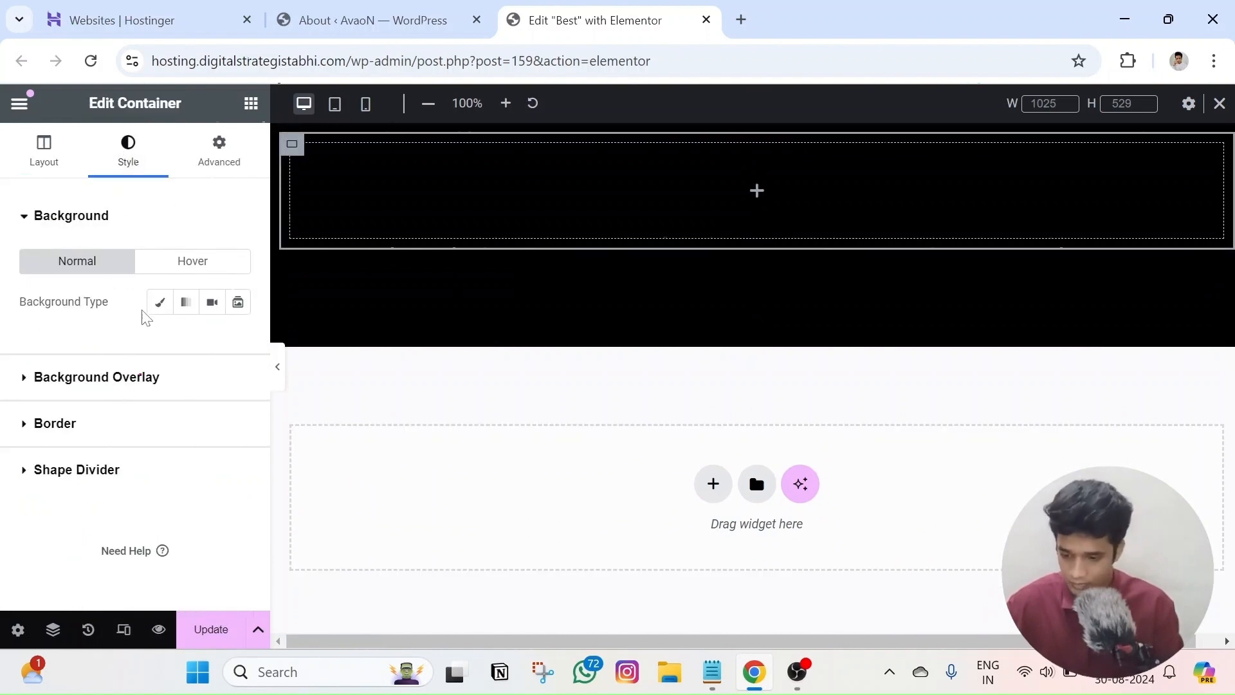
click(160, 301)
click(238, 341)
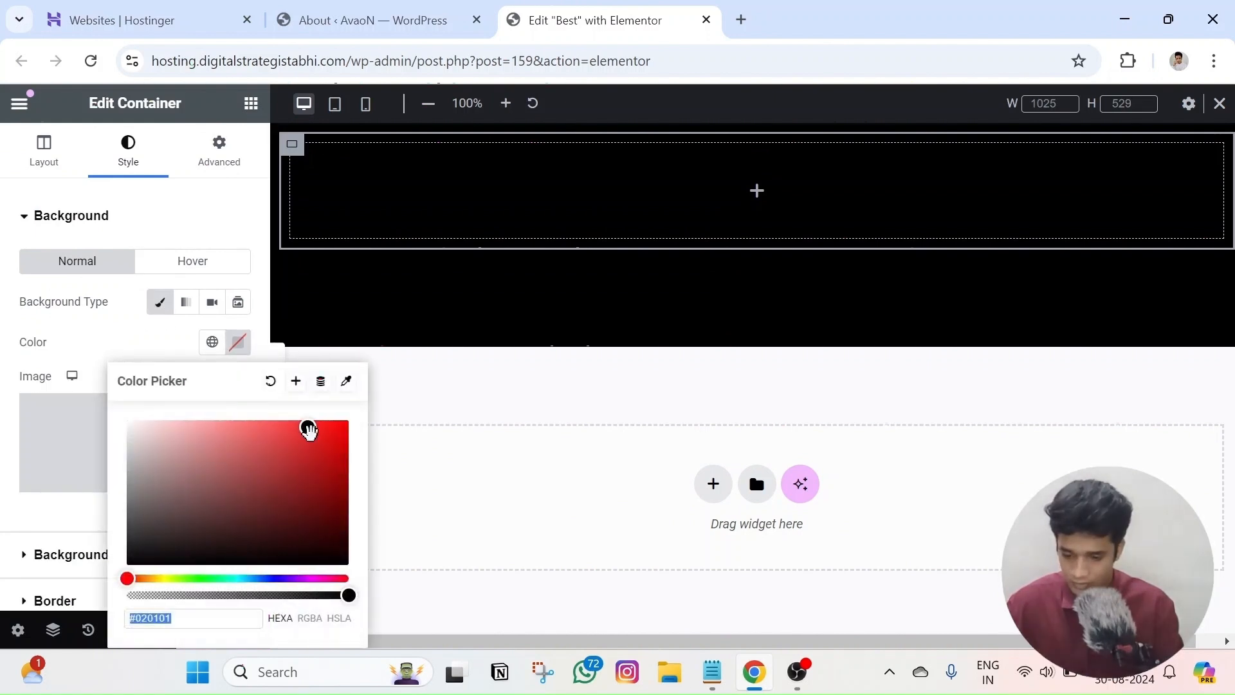
click(348, 463)
click(239, 423)
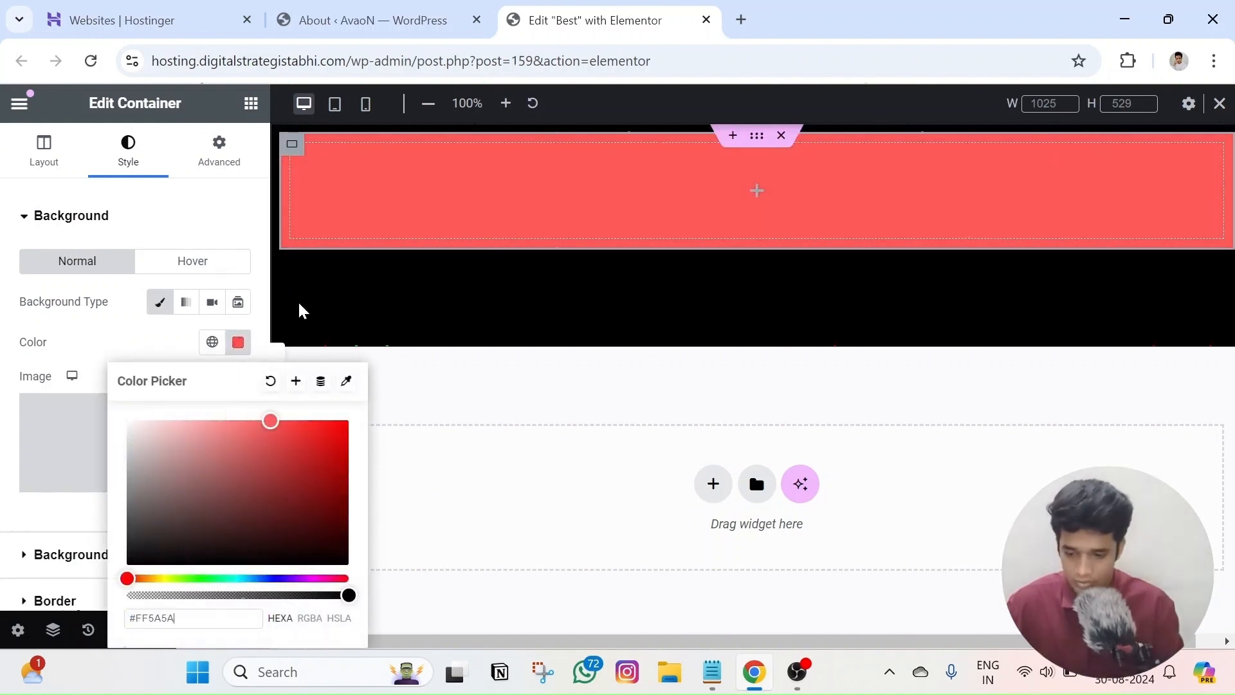
click(237, 342)
click(245, 350)
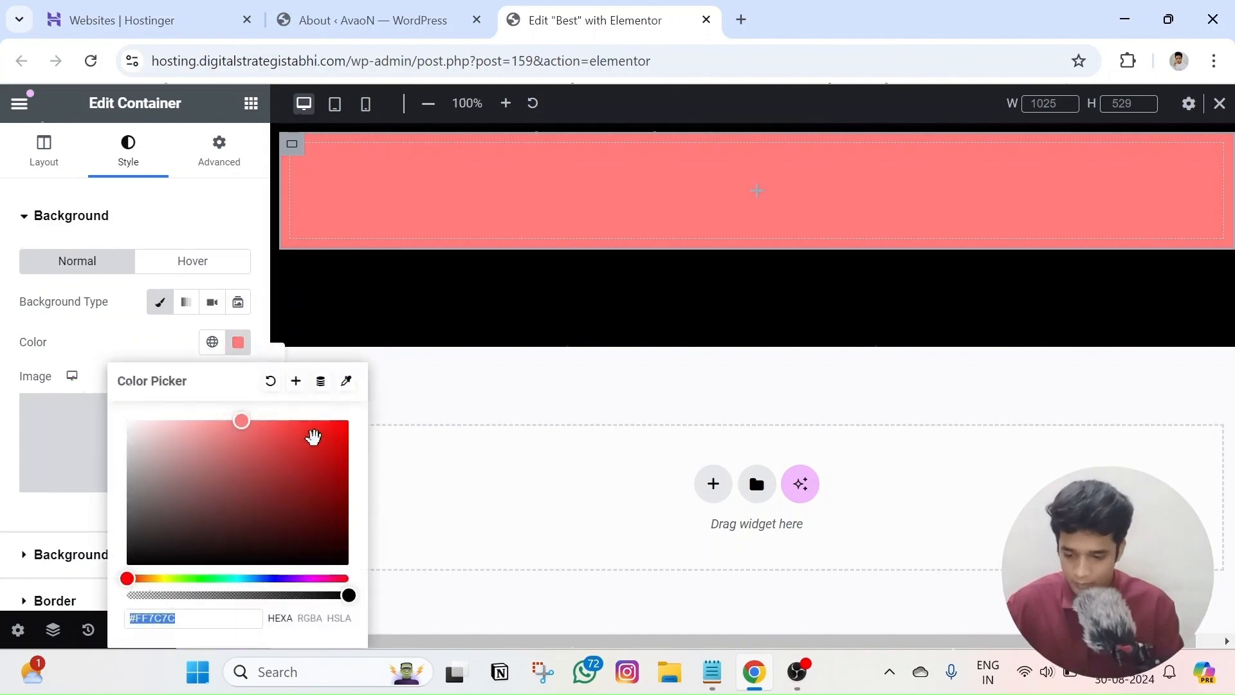
drag(298, 440, 365, 422)
click(278, 365)
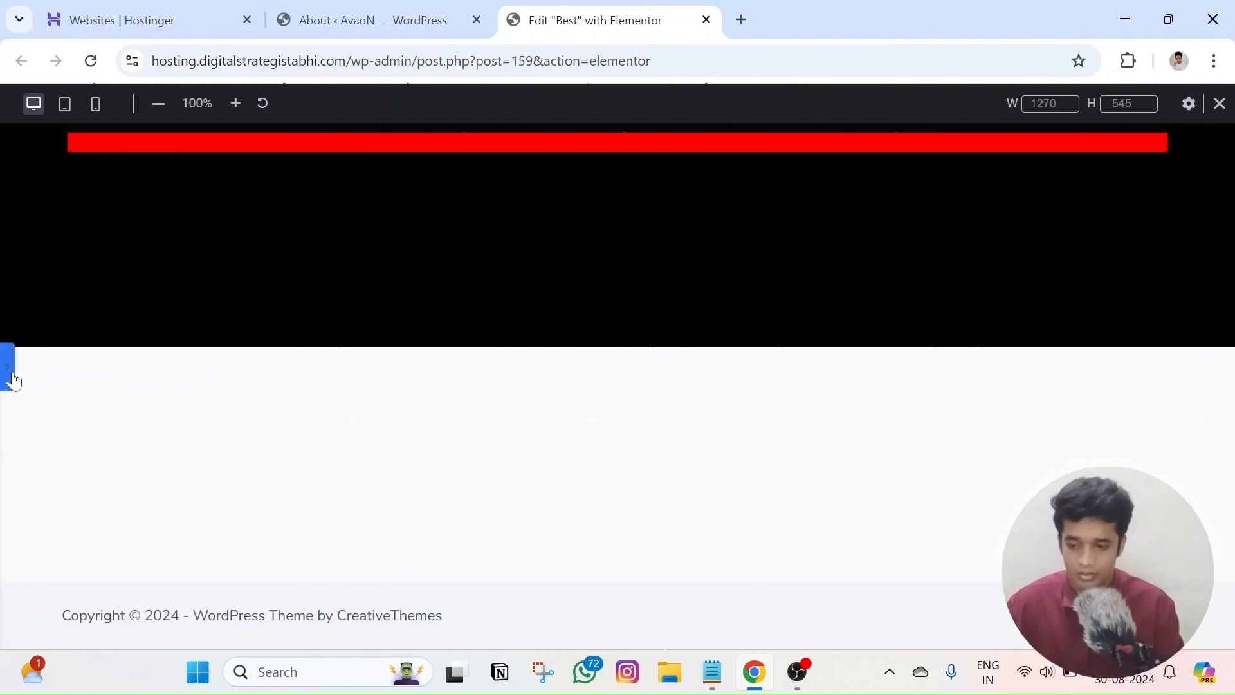
click(8, 378)
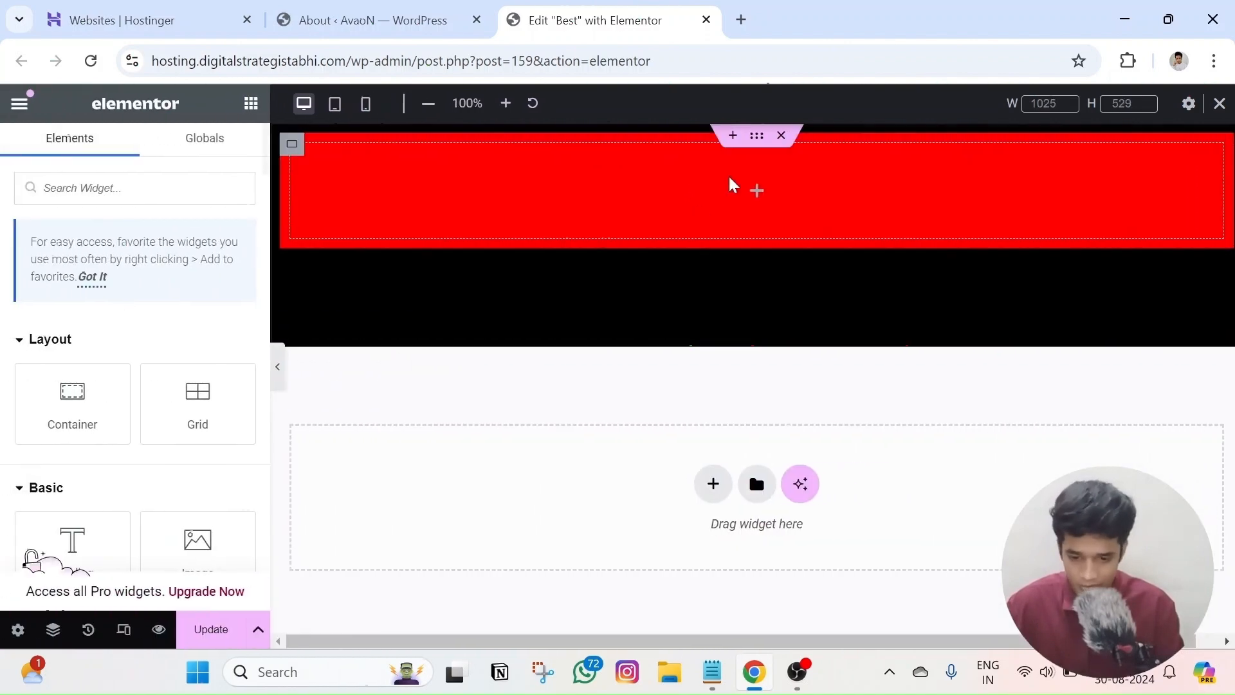
Set the red inner container's minimum height to 132 px
click(291, 144)
click(19, 154)
scroll(64, 321, down, 2)
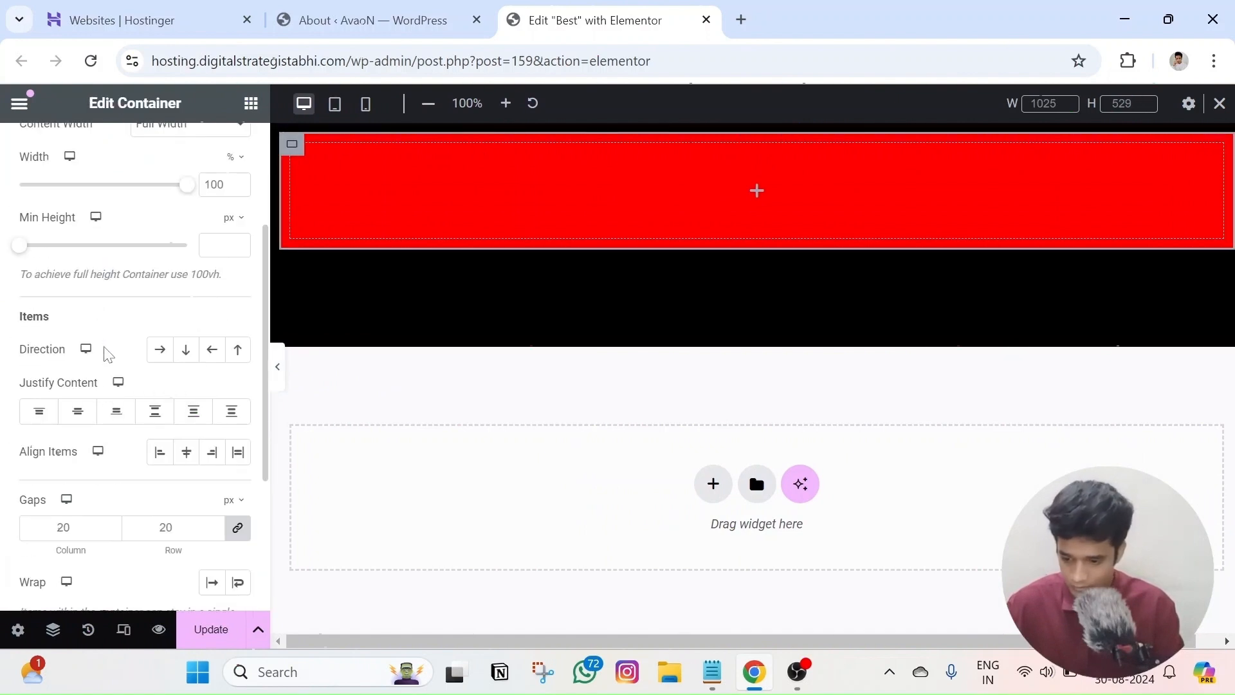
drag(28, 251, 45, 246)
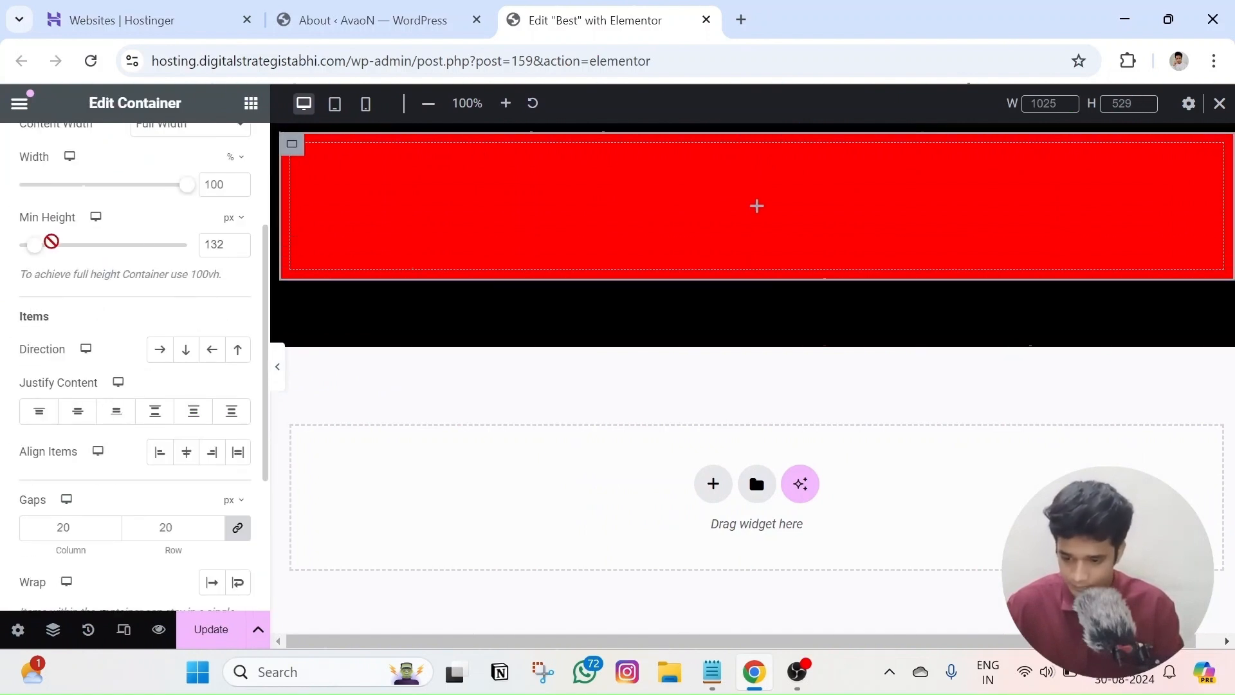
Preview the boxed layout at full page width, and set the outer container's Content Width to Full Width
click(753, 143)
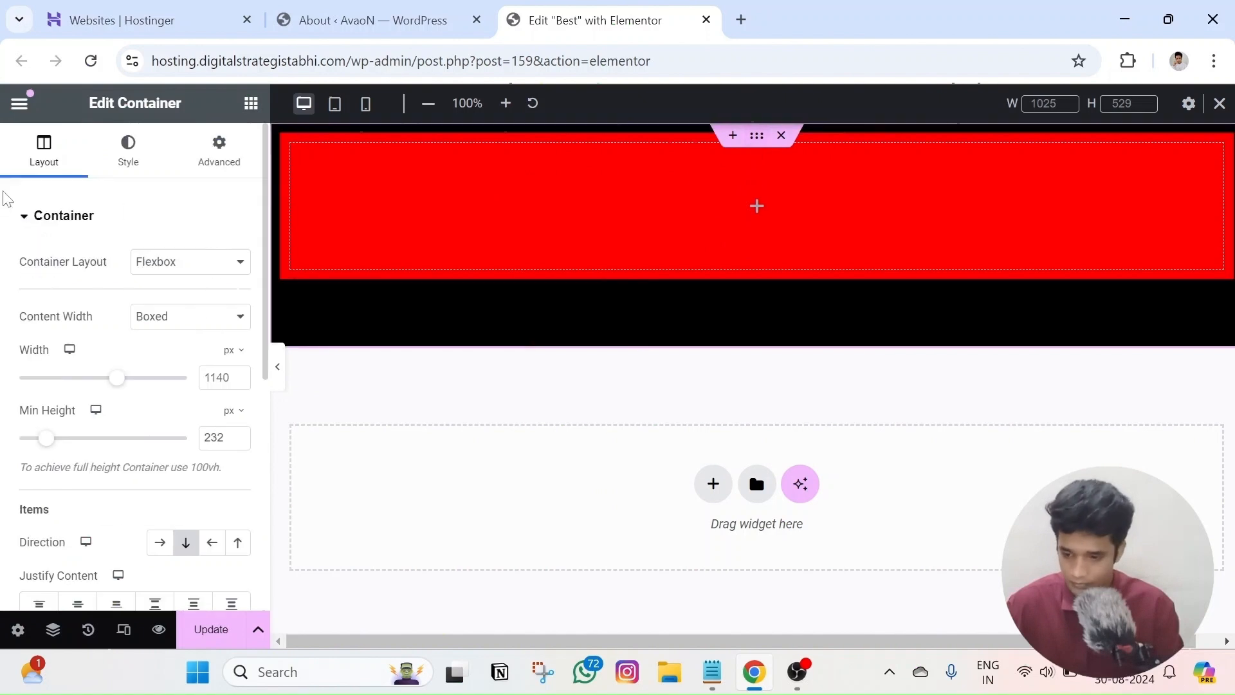
click(277, 366)
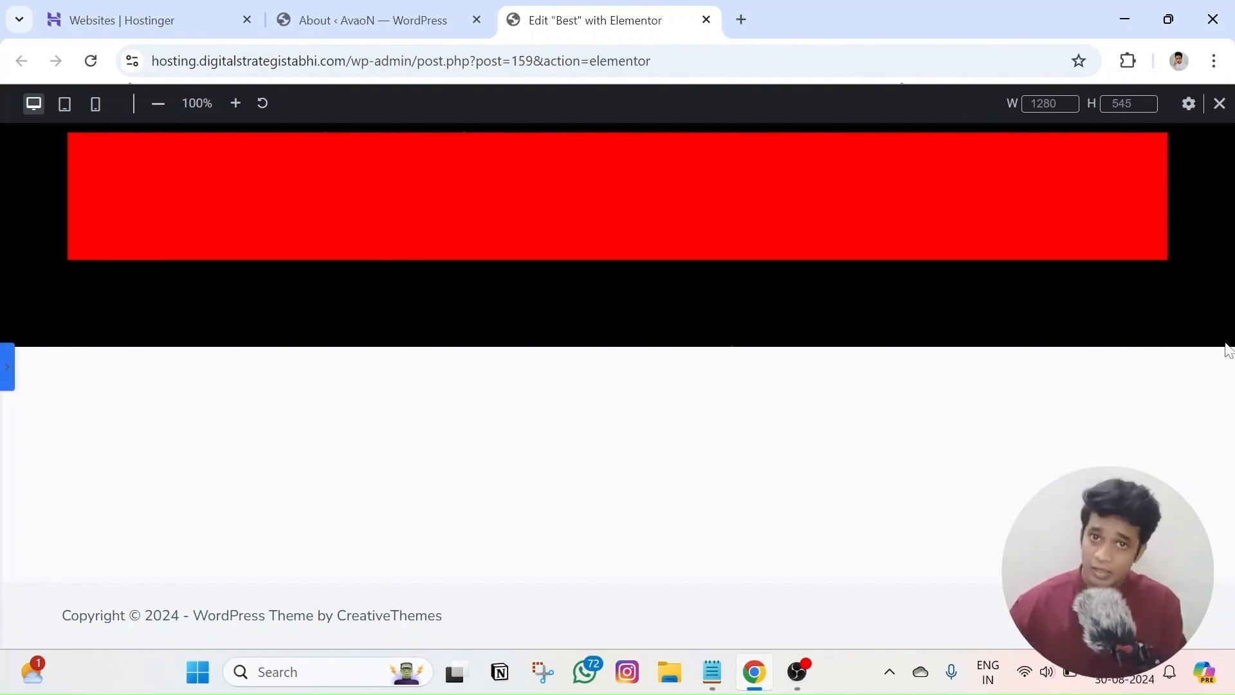
click(7, 367)
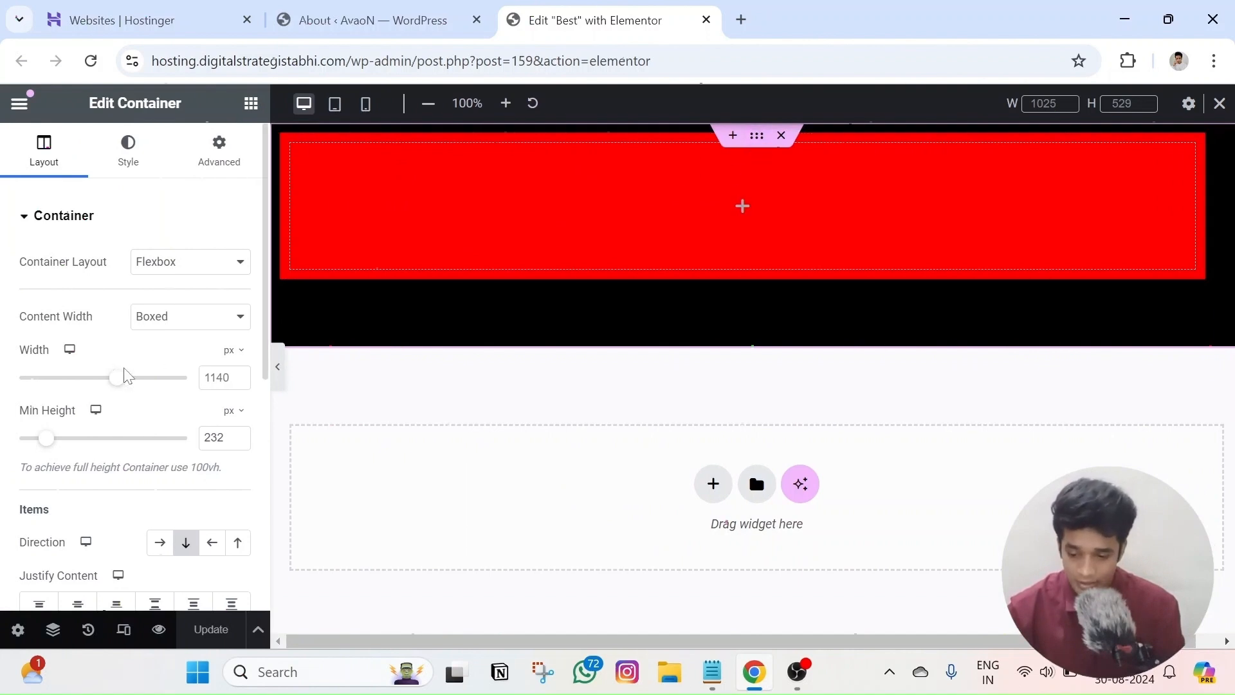
click(191, 316)
click(164, 361)
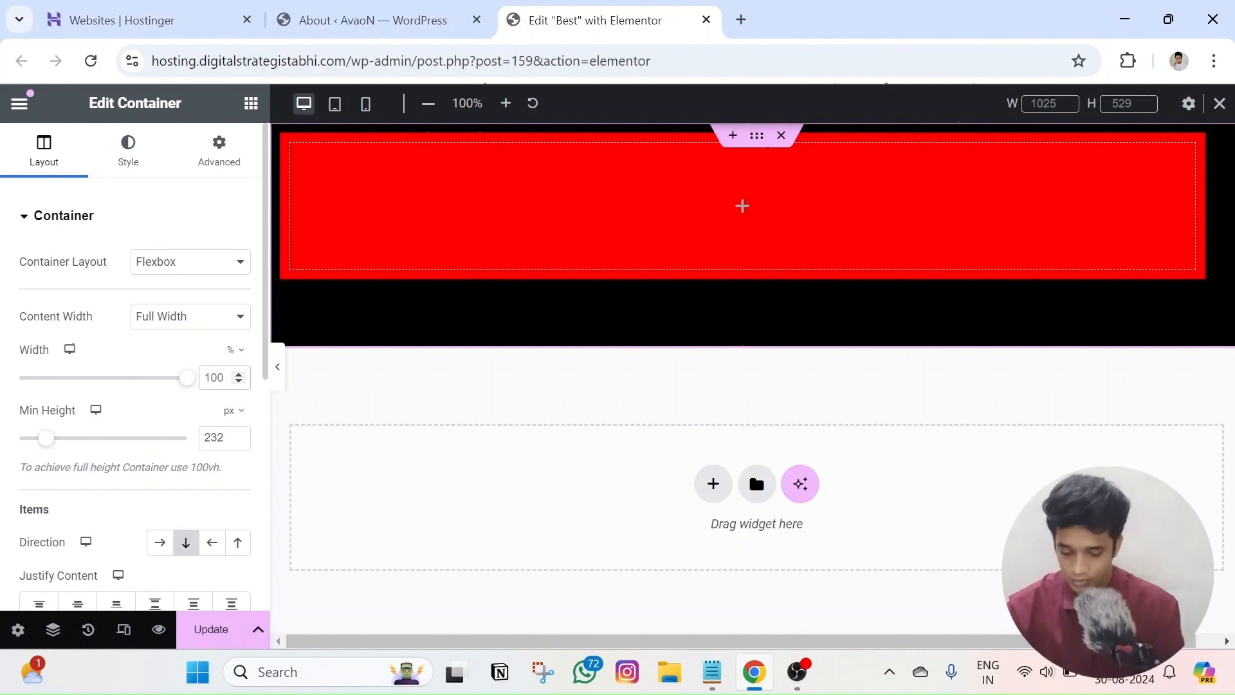
Switch the outer container's width unit to pixels and set its width to 600 px
key(ctrl+a)
text(800)
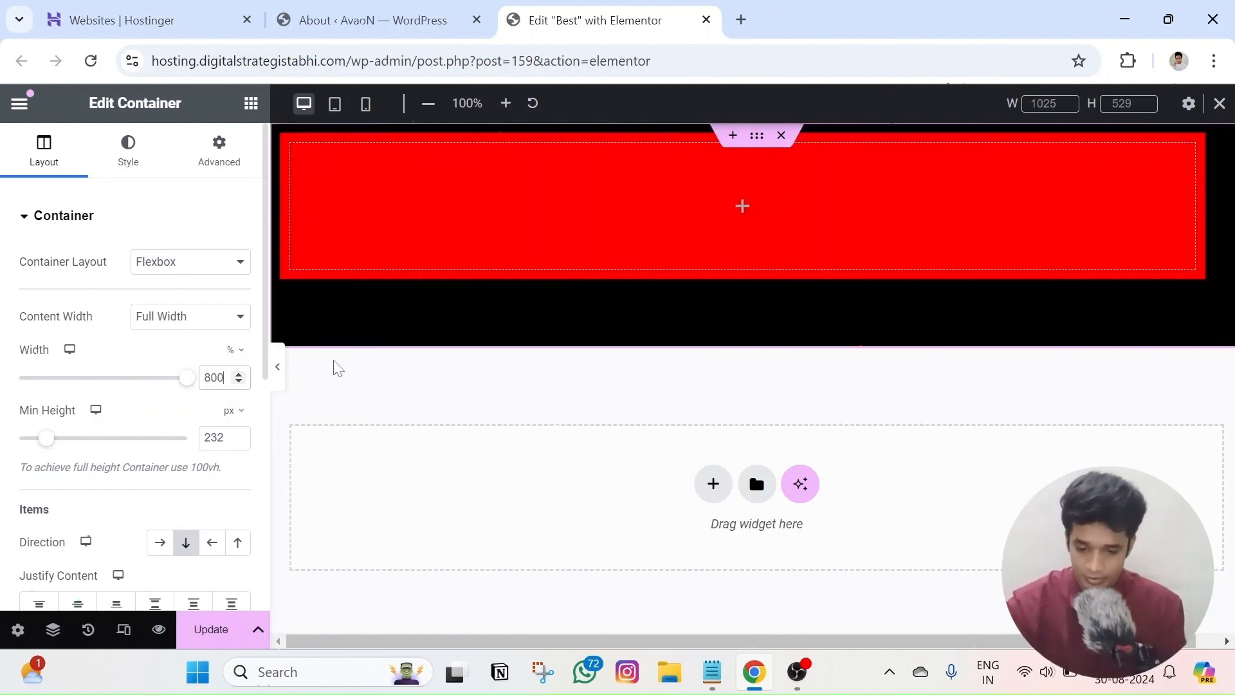
double_click(214, 377)
click(233, 351)
click(234, 354)
double_click(213, 378)
text(600)
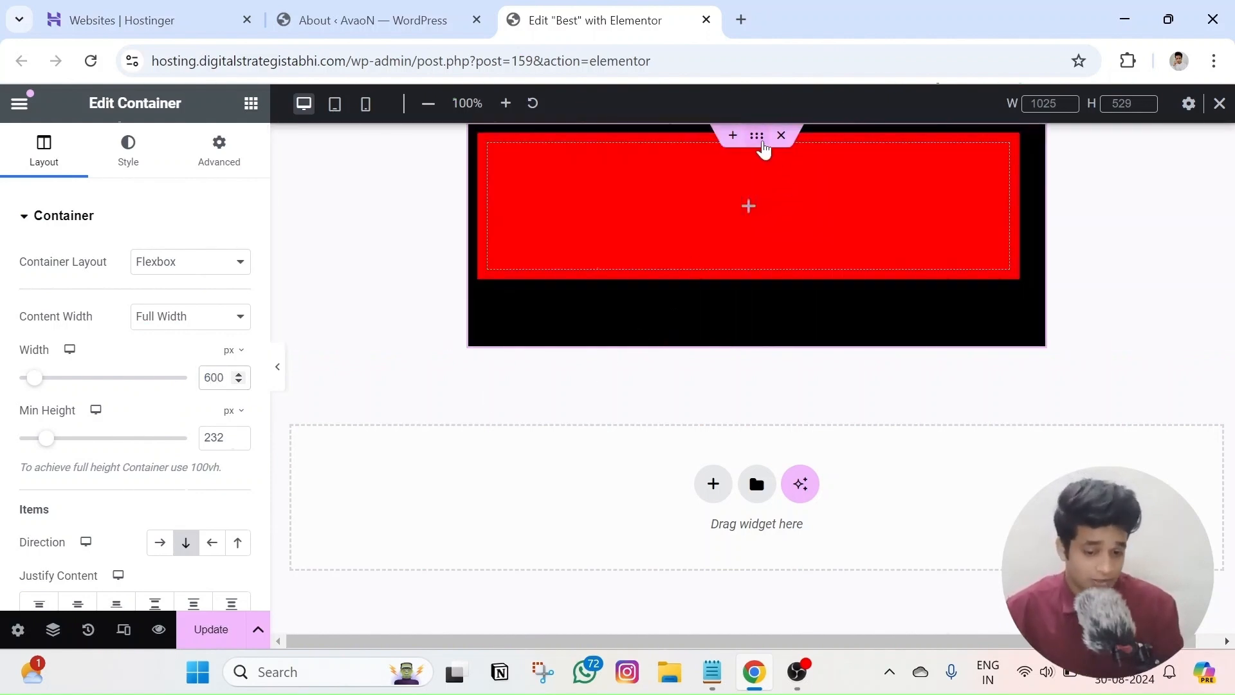
Set the red inner container's width to 50% and preview the result at full page width
click(488, 143)
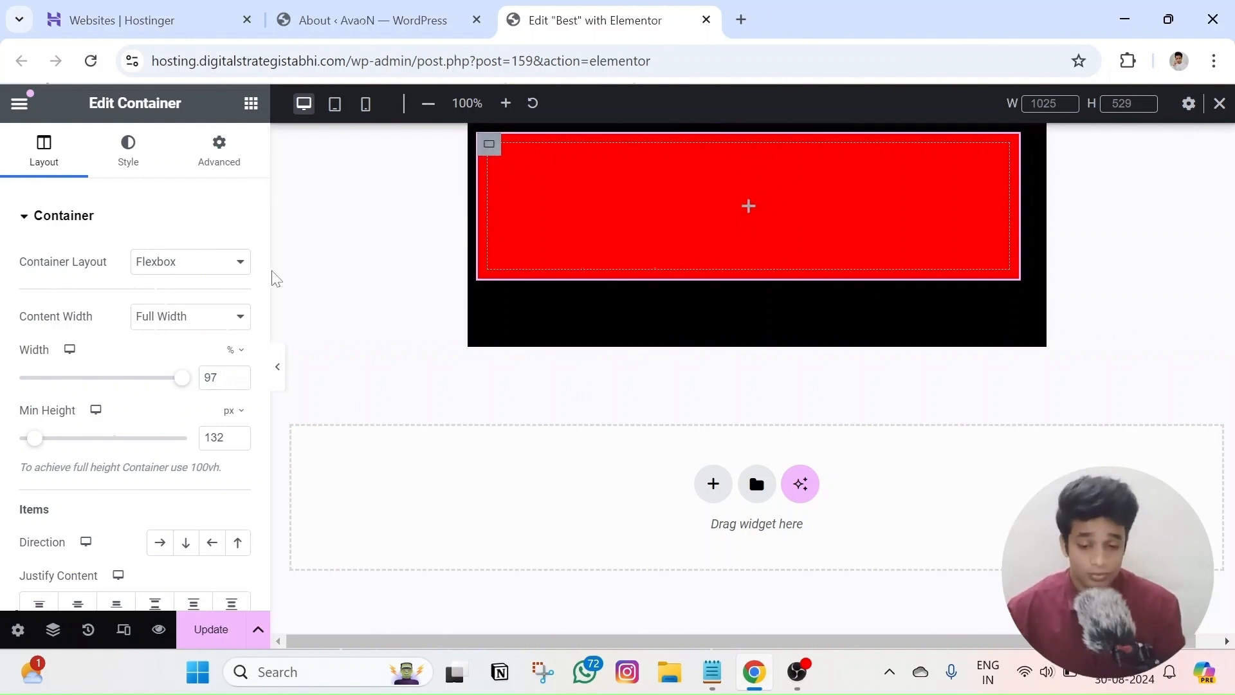
double_click(211, 378)
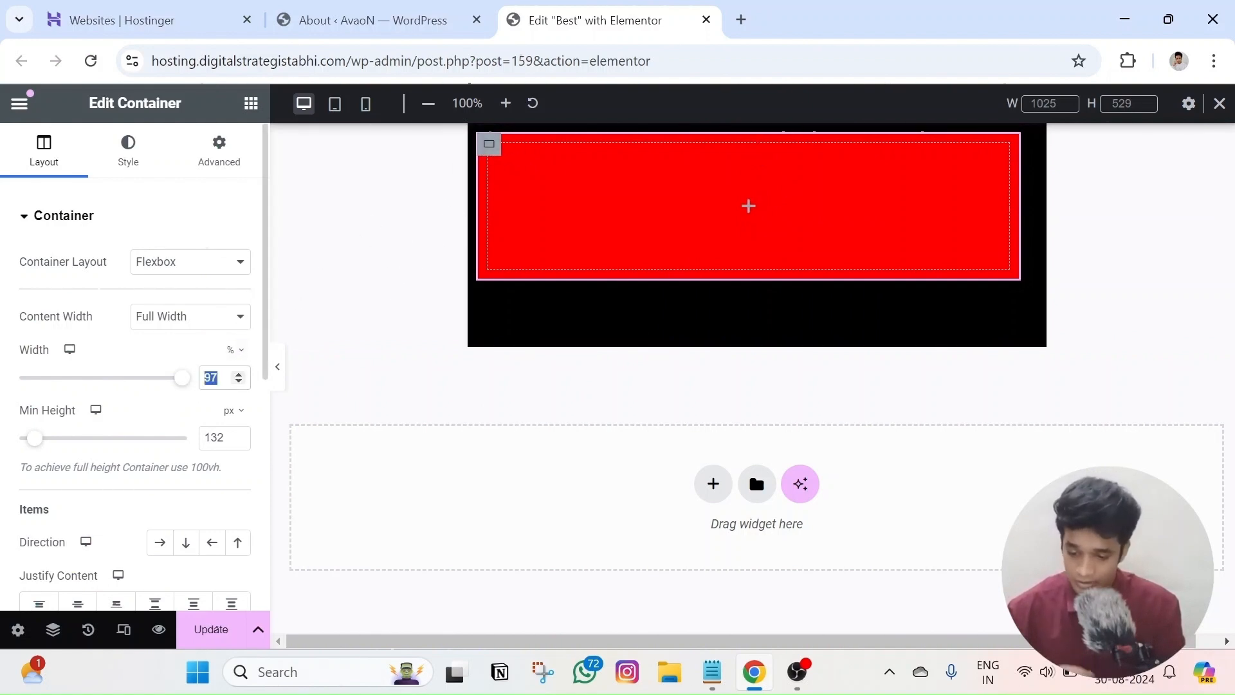
text(50)
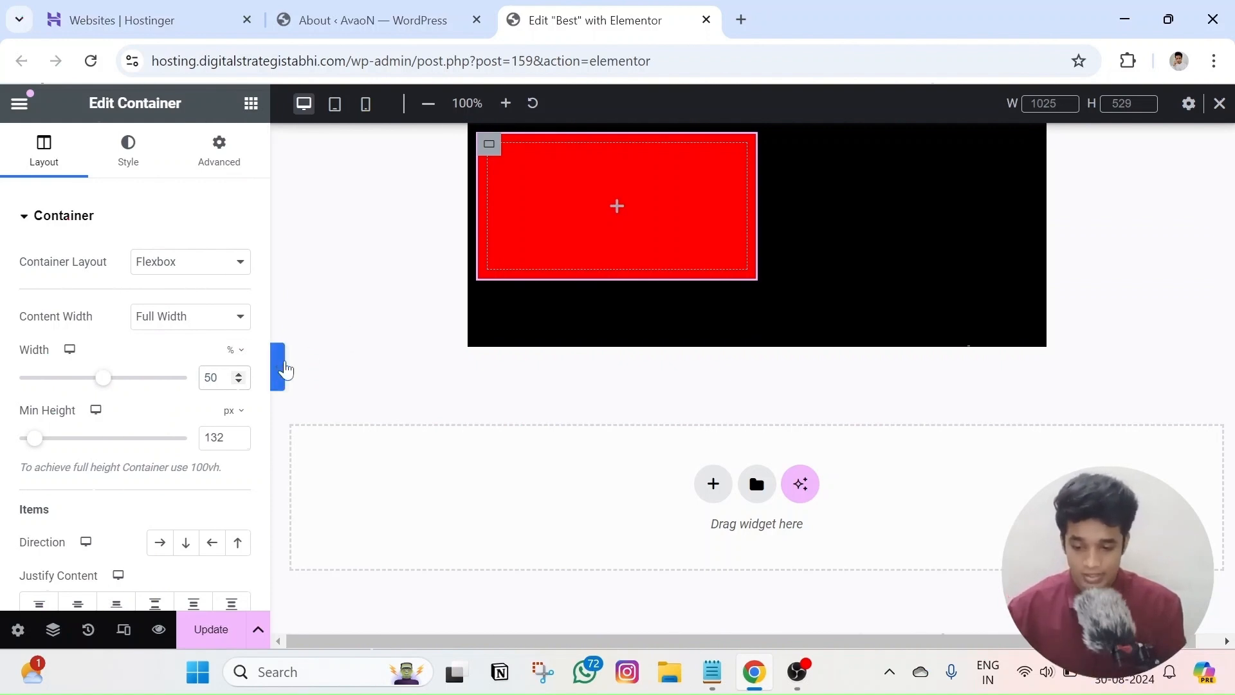
click(277, 367)
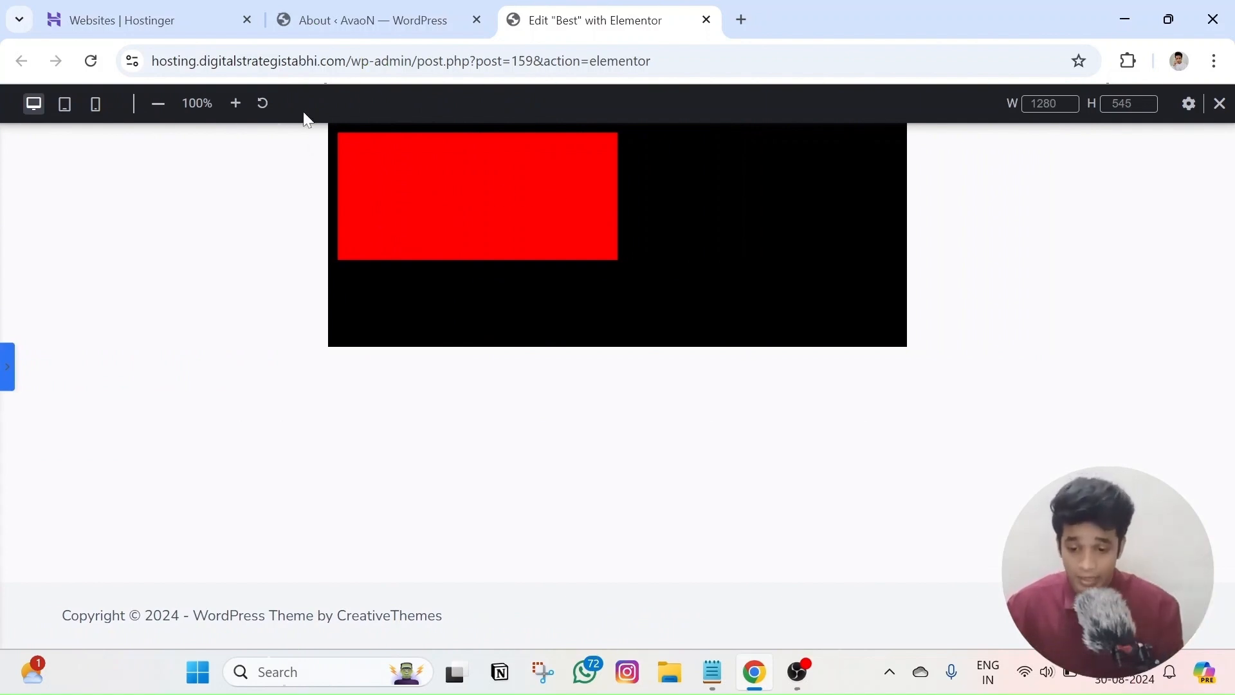
click(5, 380)
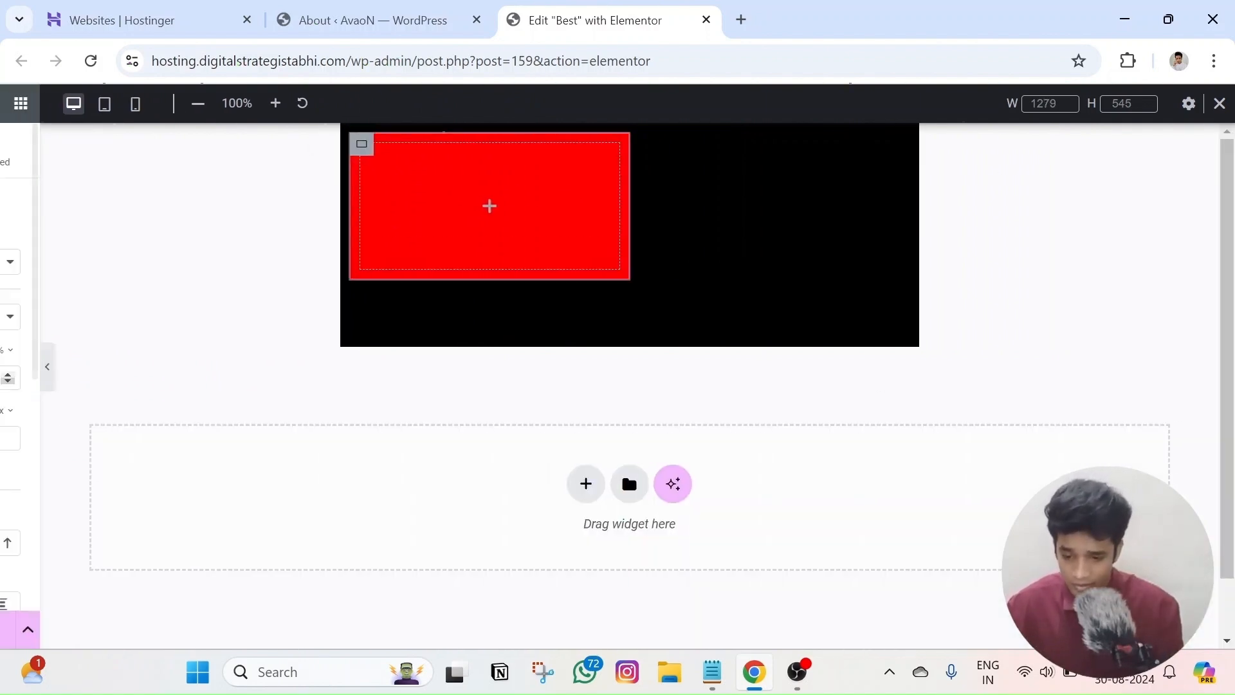
Compare the width settings of the outer and inner containers and preview how the inner one sits within its parent
click(754, 141)
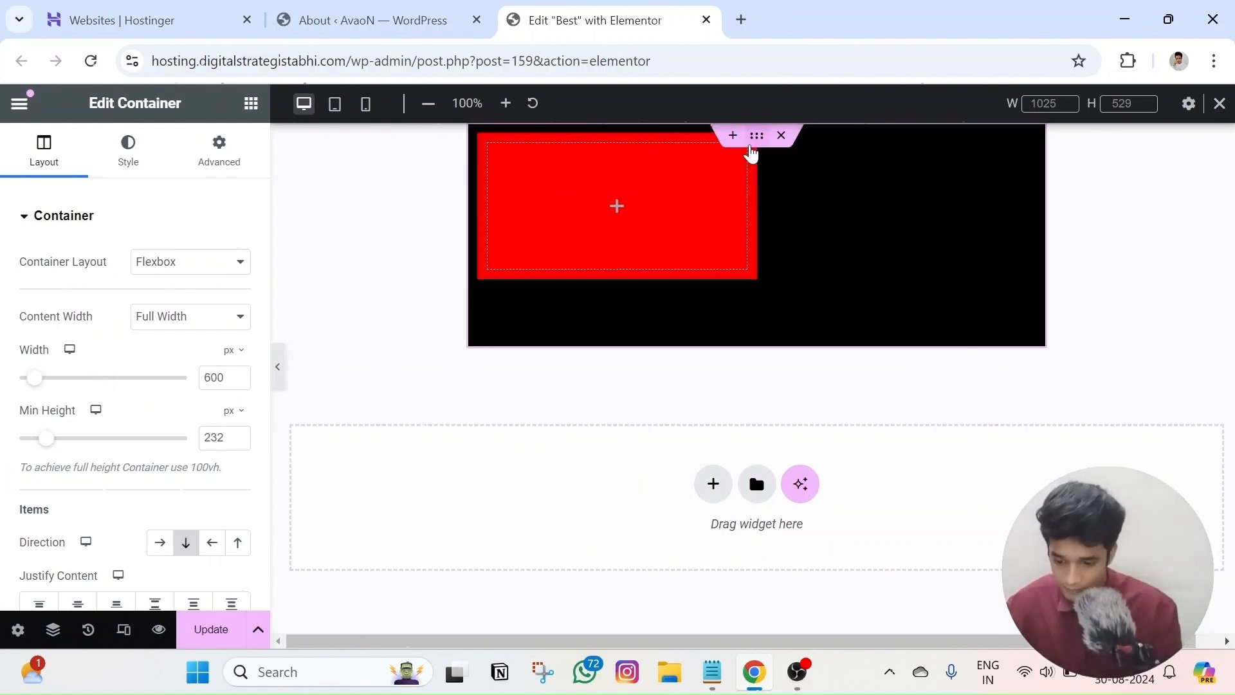
click(283, 384)
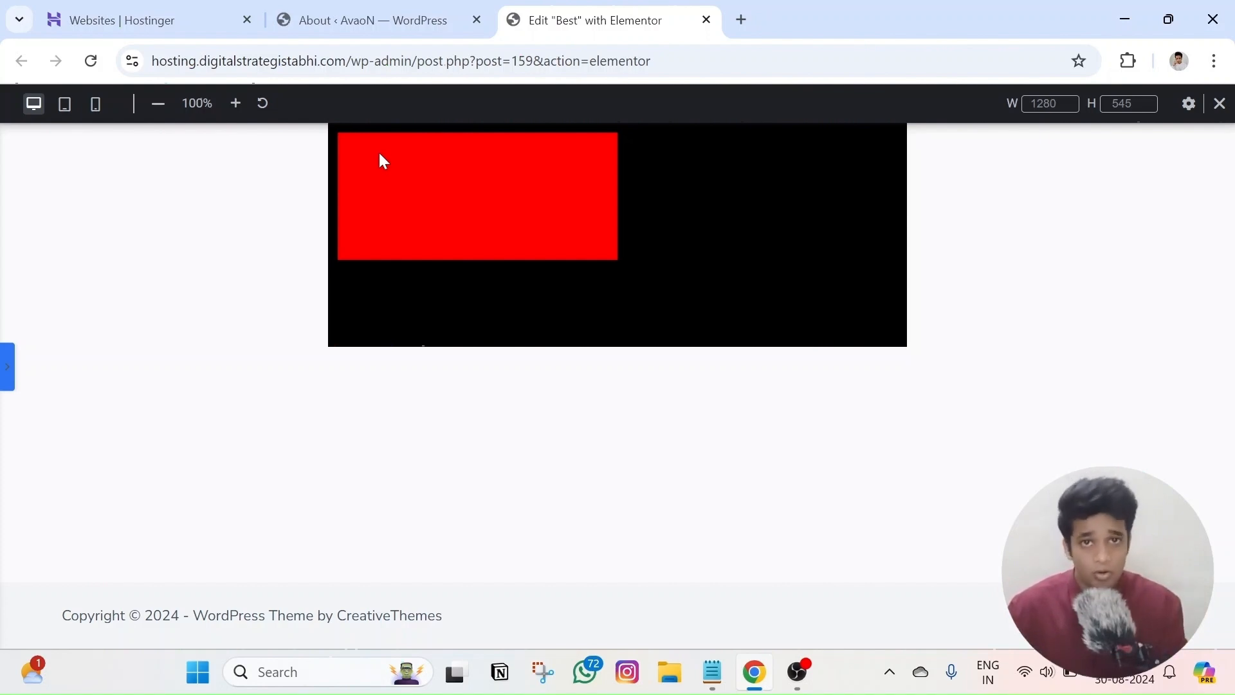
click(6, 376)
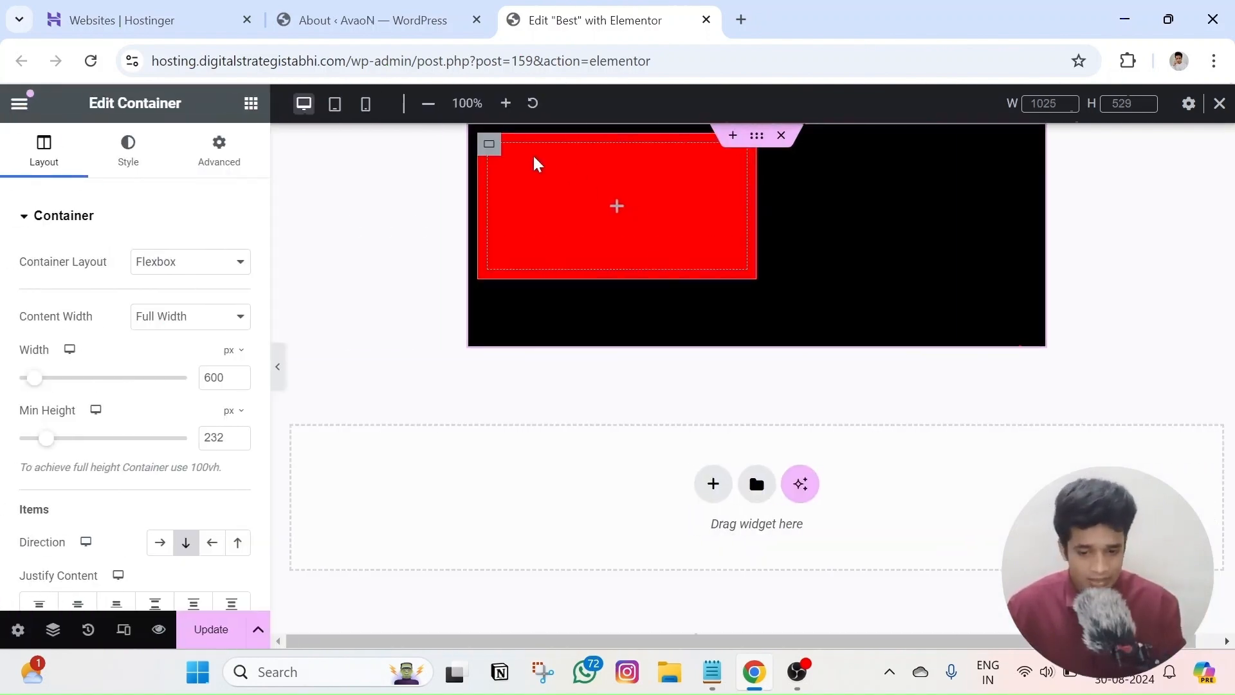
click(486, 147)
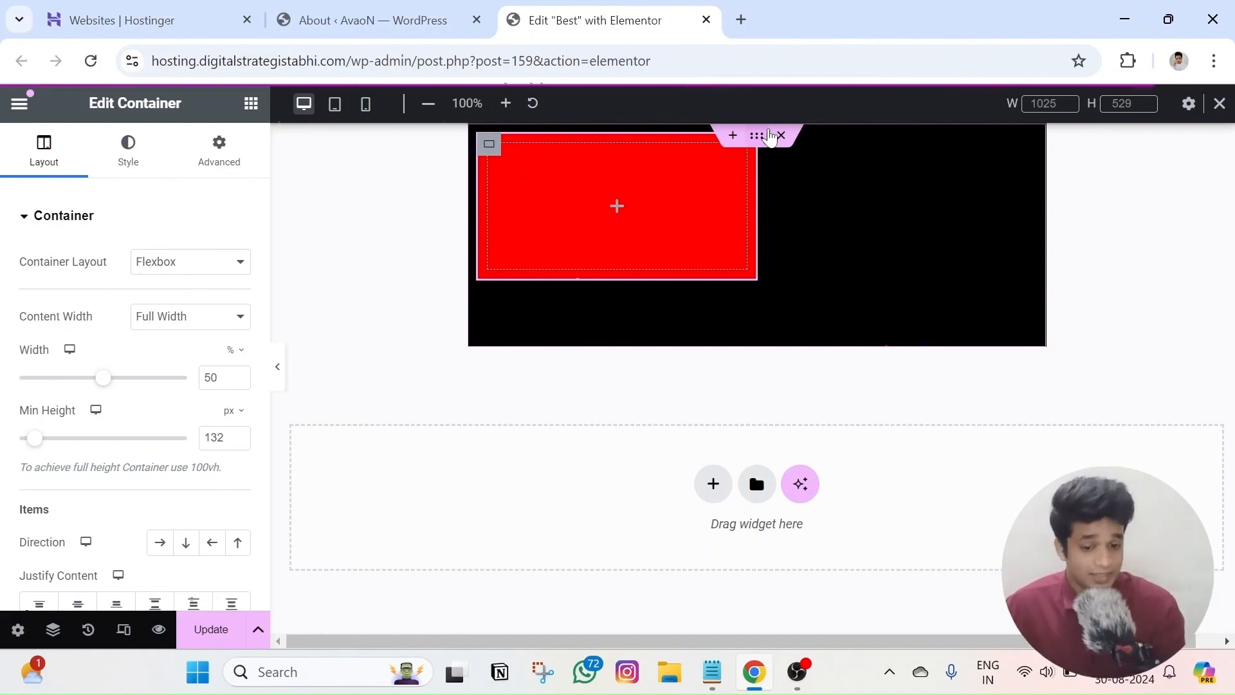
click(759, 139)
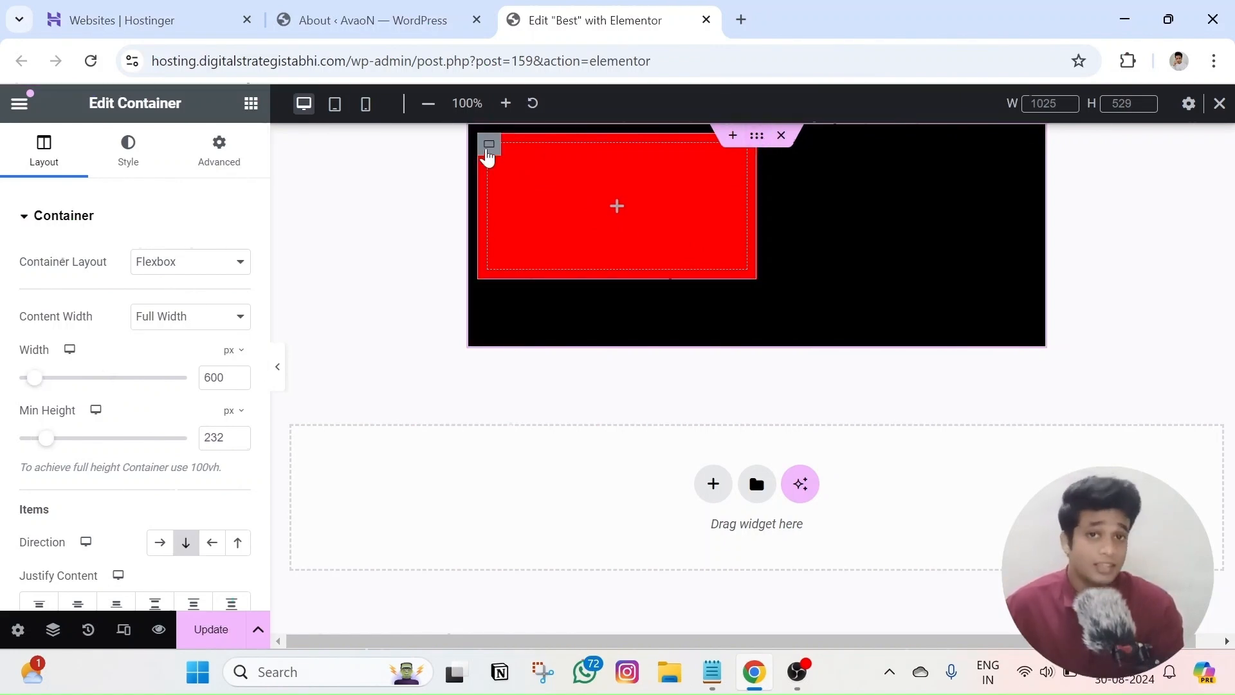
click(488, 147)
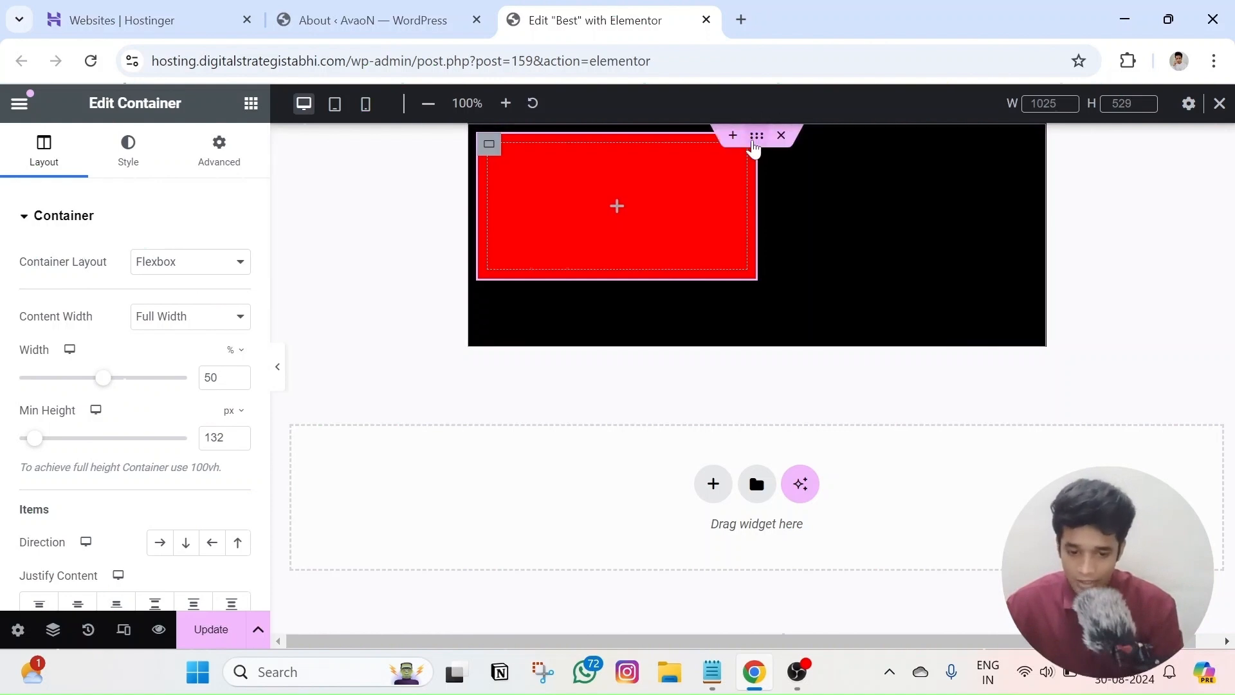
Set the outer container's width to 900 px and preview how the inner container scales with it
click(754, 148)
double_click(215, 378)
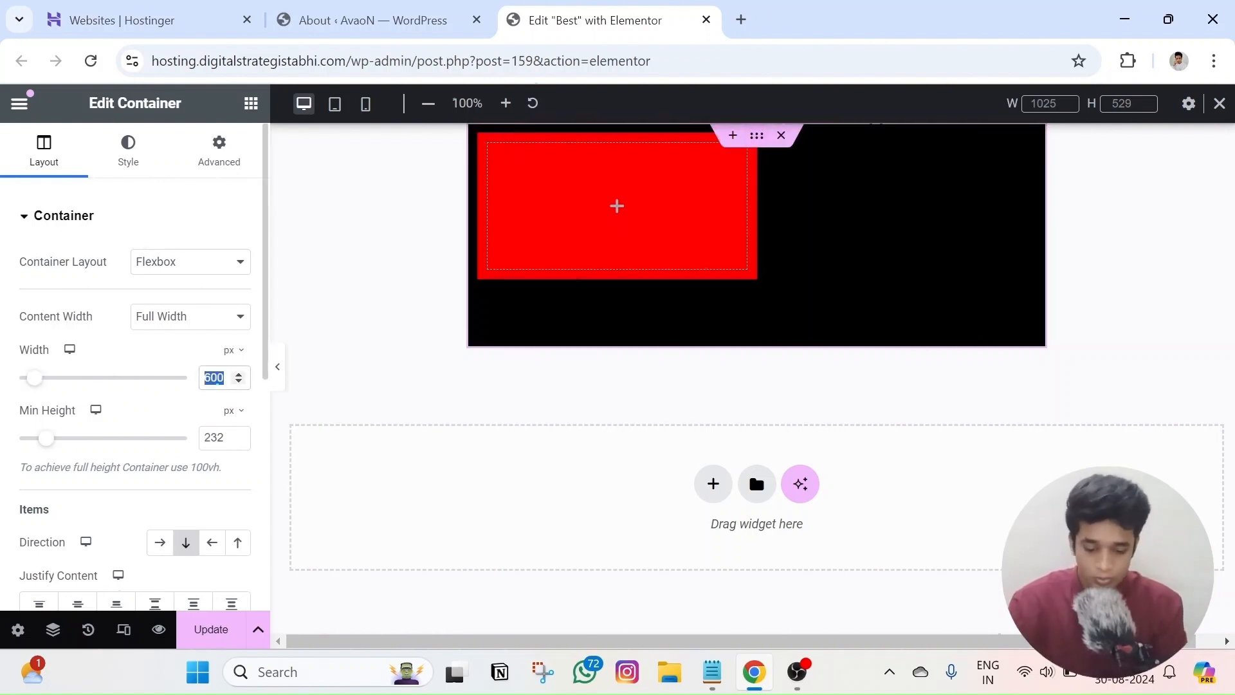
text(9)
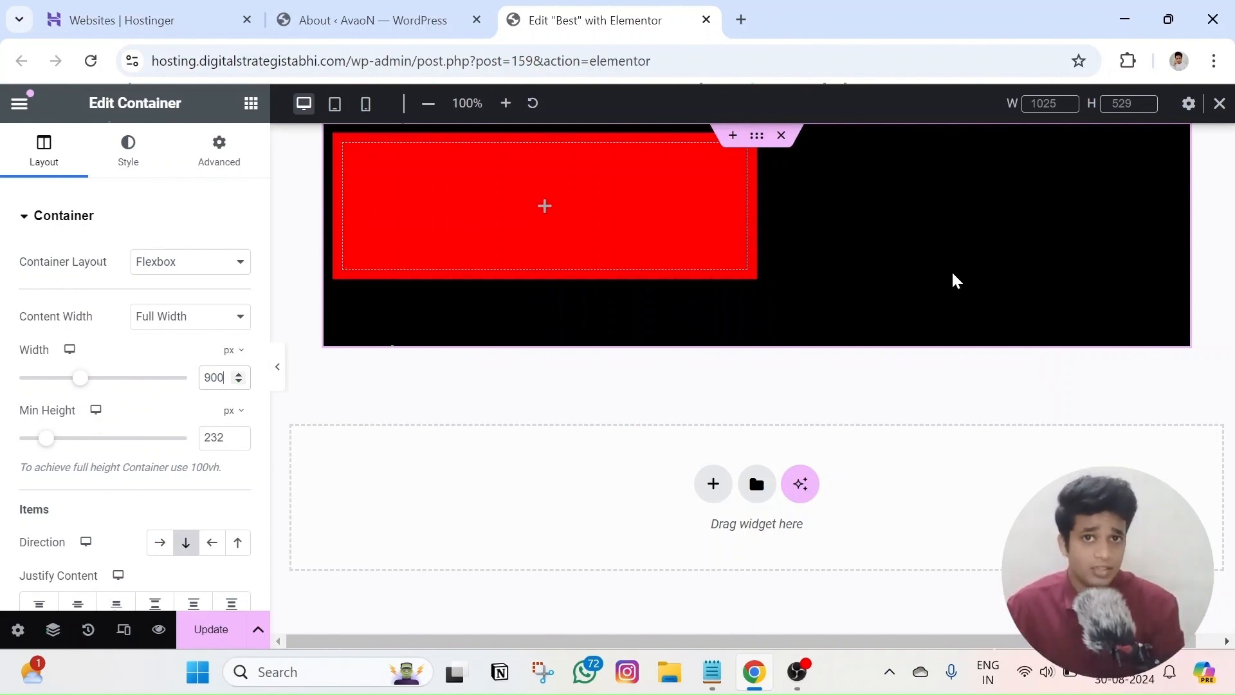
click(287, 350)
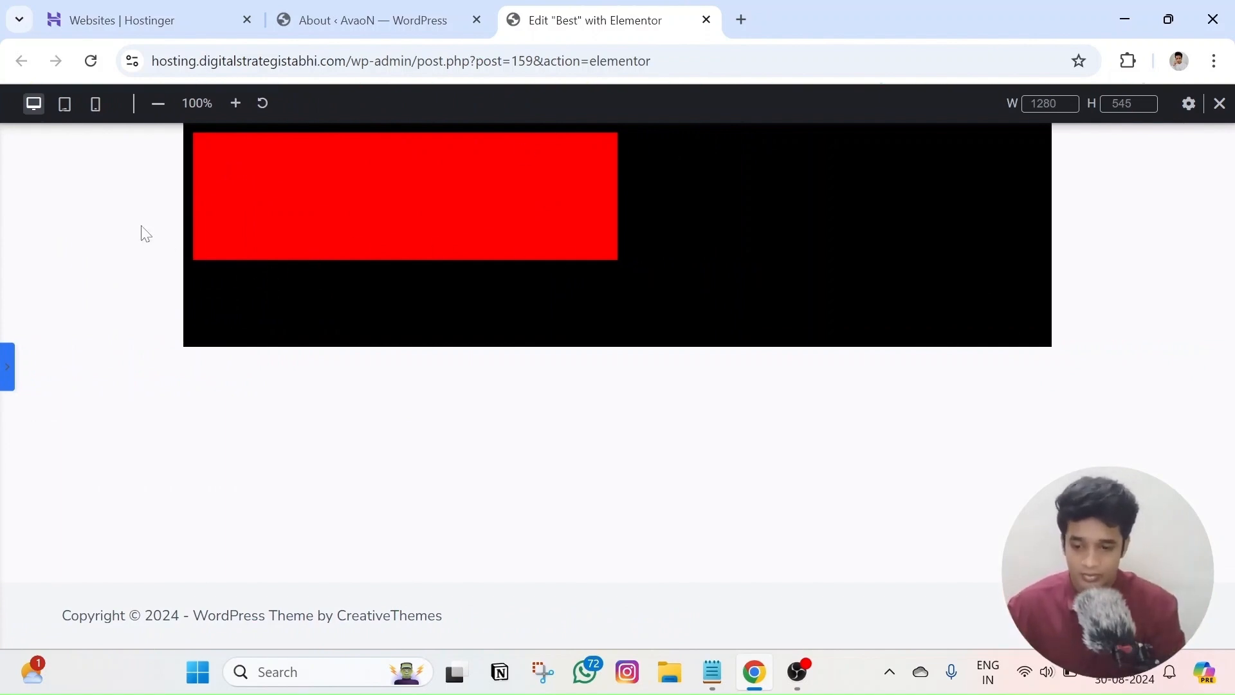
click(6, 367)
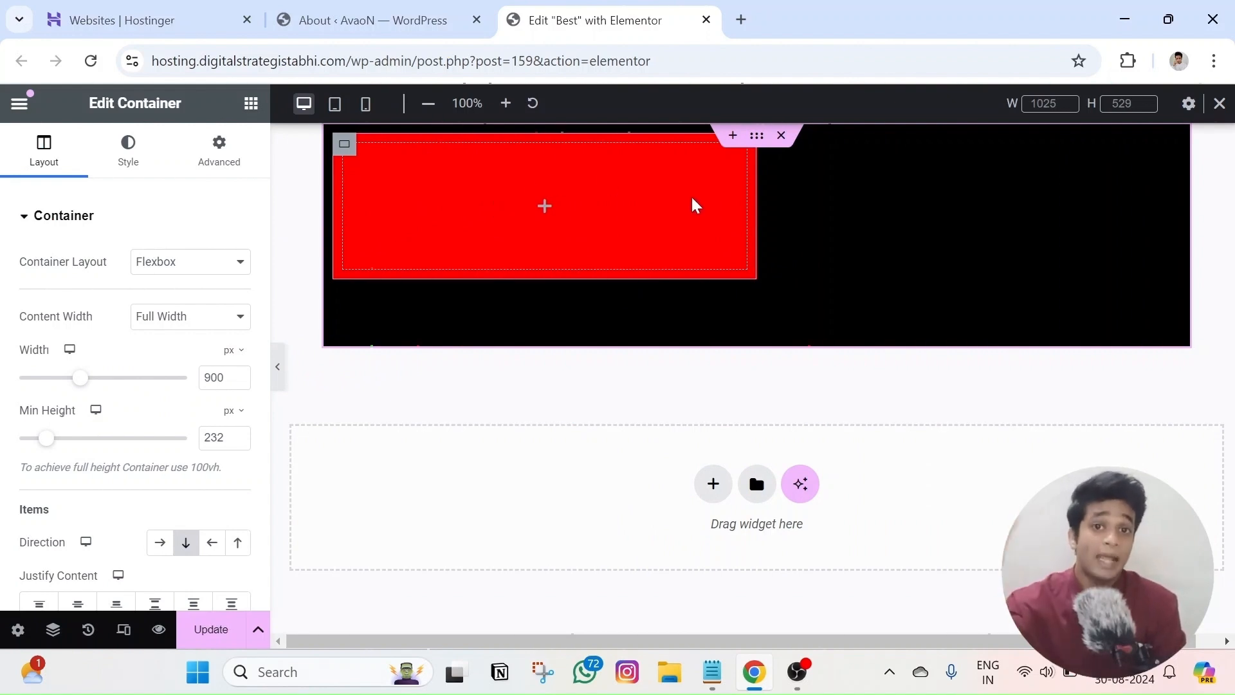
Set the outer container's width to 300 px
double_click(214, 377)
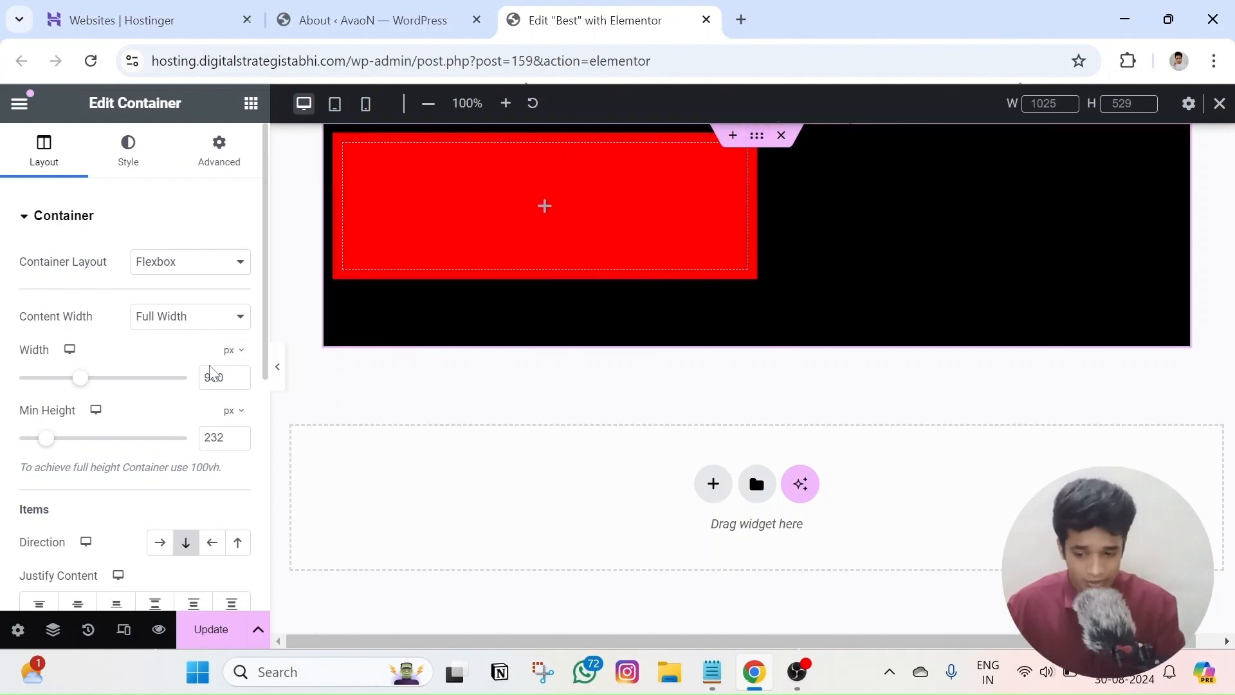
text(300)
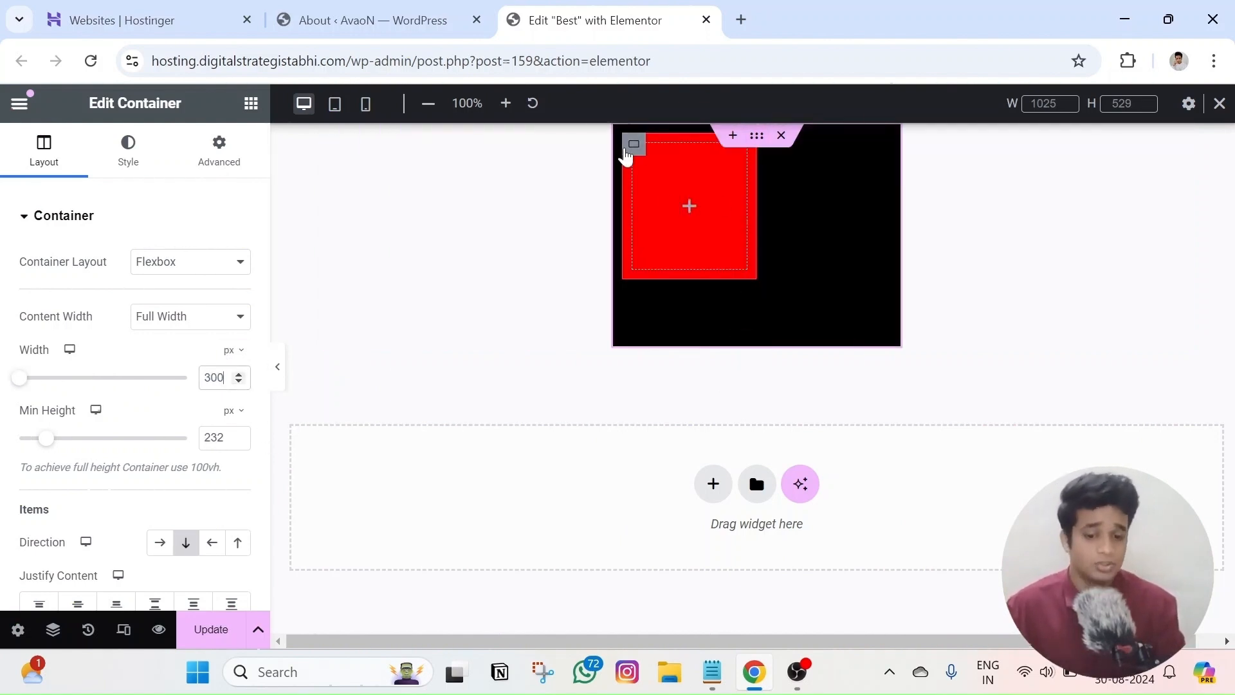
Delete the outer container with its nested red container, and preview the empty page in mobile portrait view
click(626, 152)
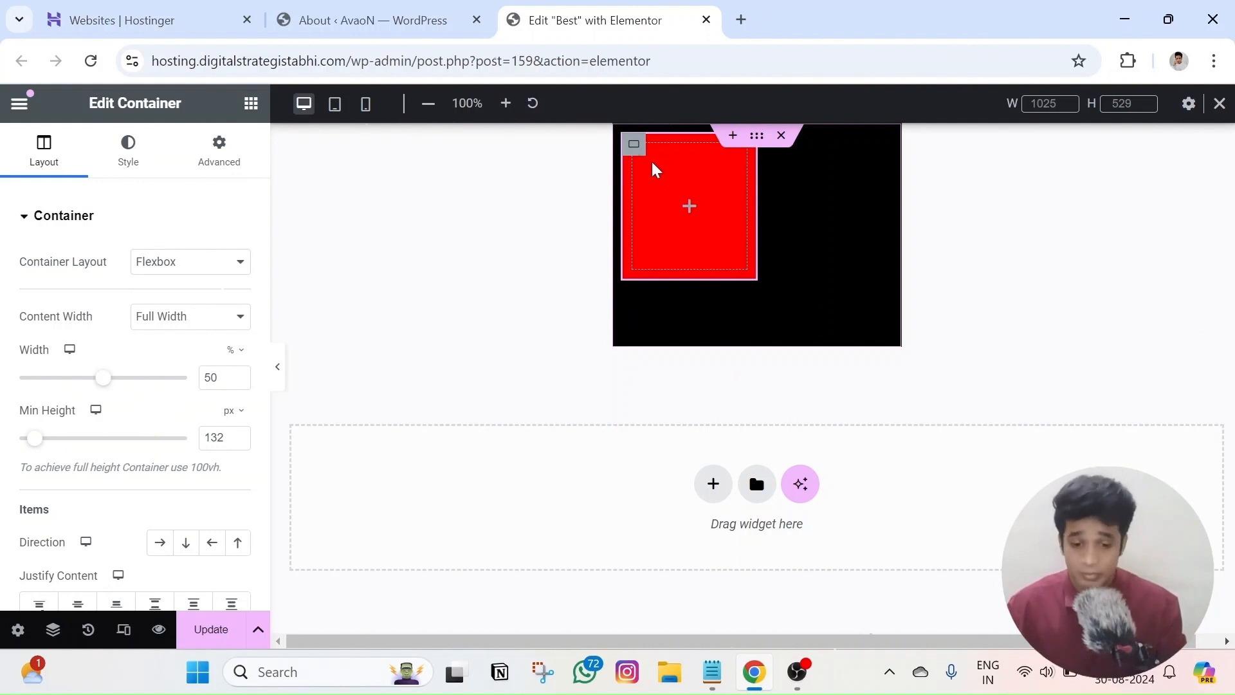
click(781, 135)
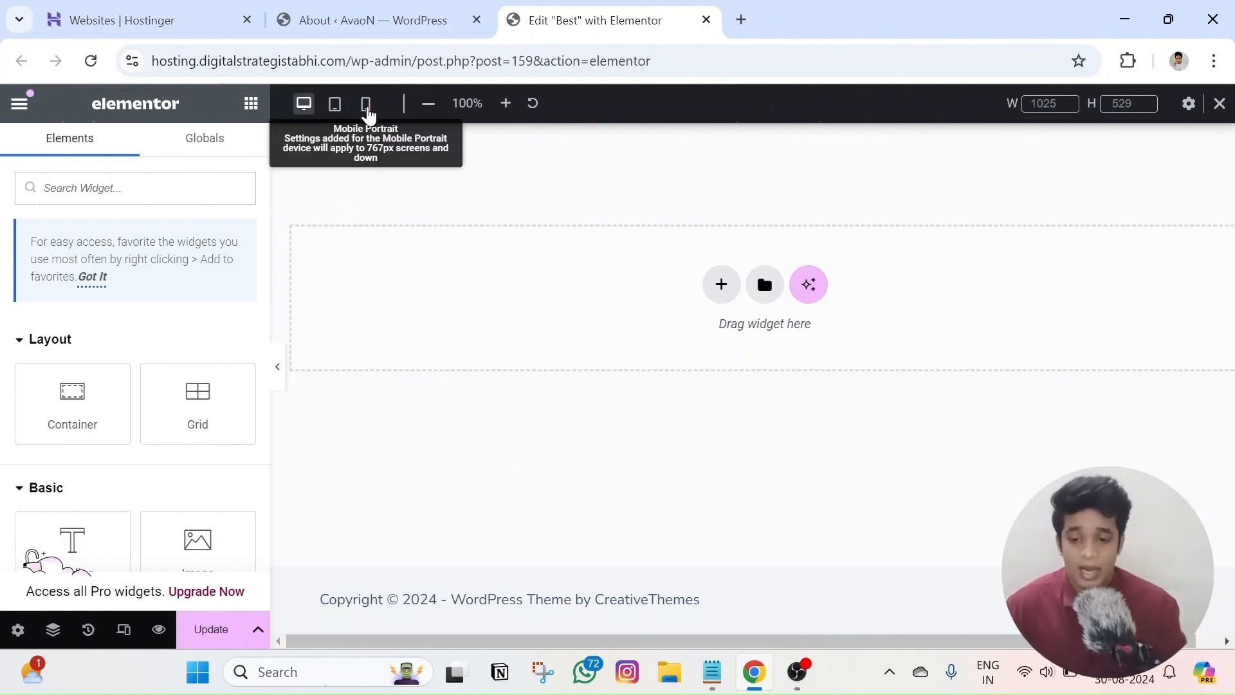
click(366, 105)
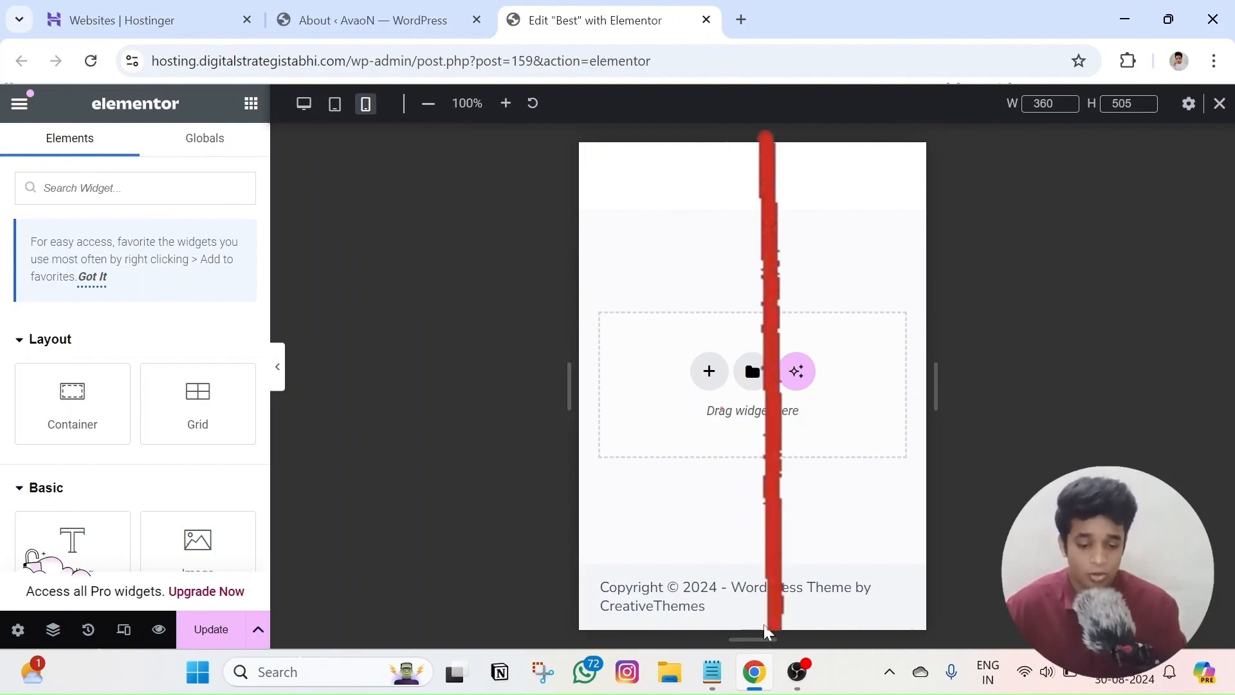
click(303, 104)
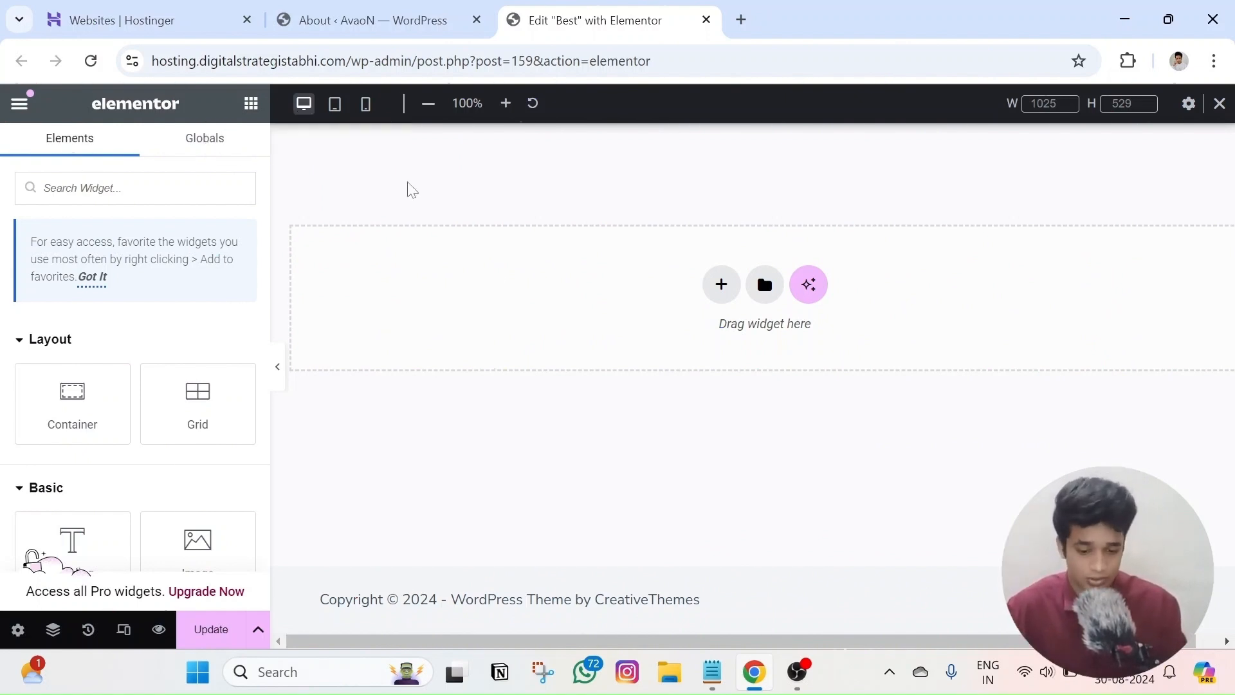
Add a single-column Flexbox container and set its boxed content width to 100 vw
click(722, 284)
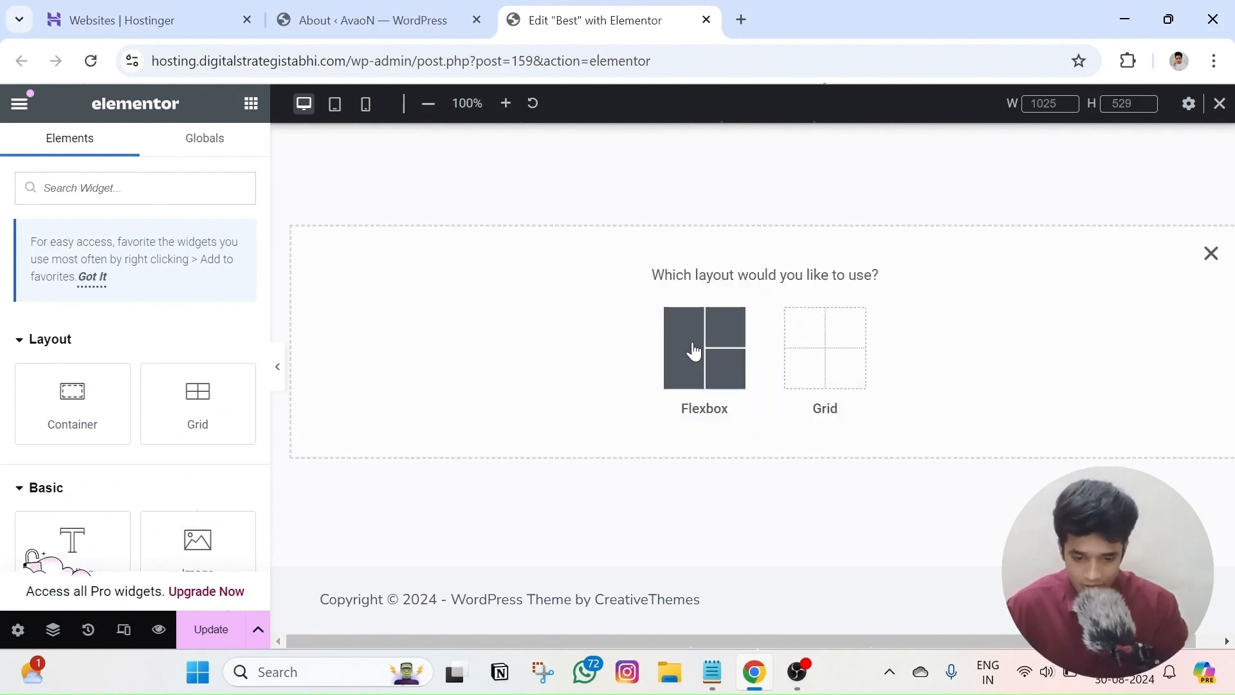
click(695, 347)
click(517, 350)
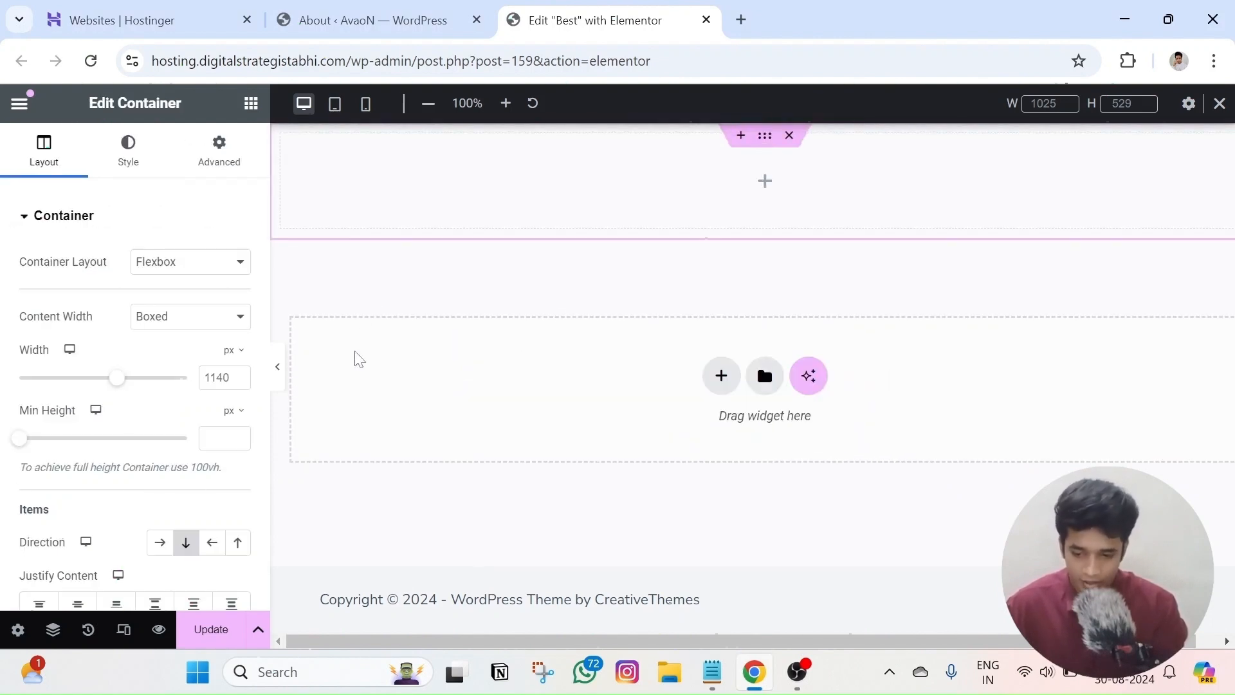
click(232, 352)
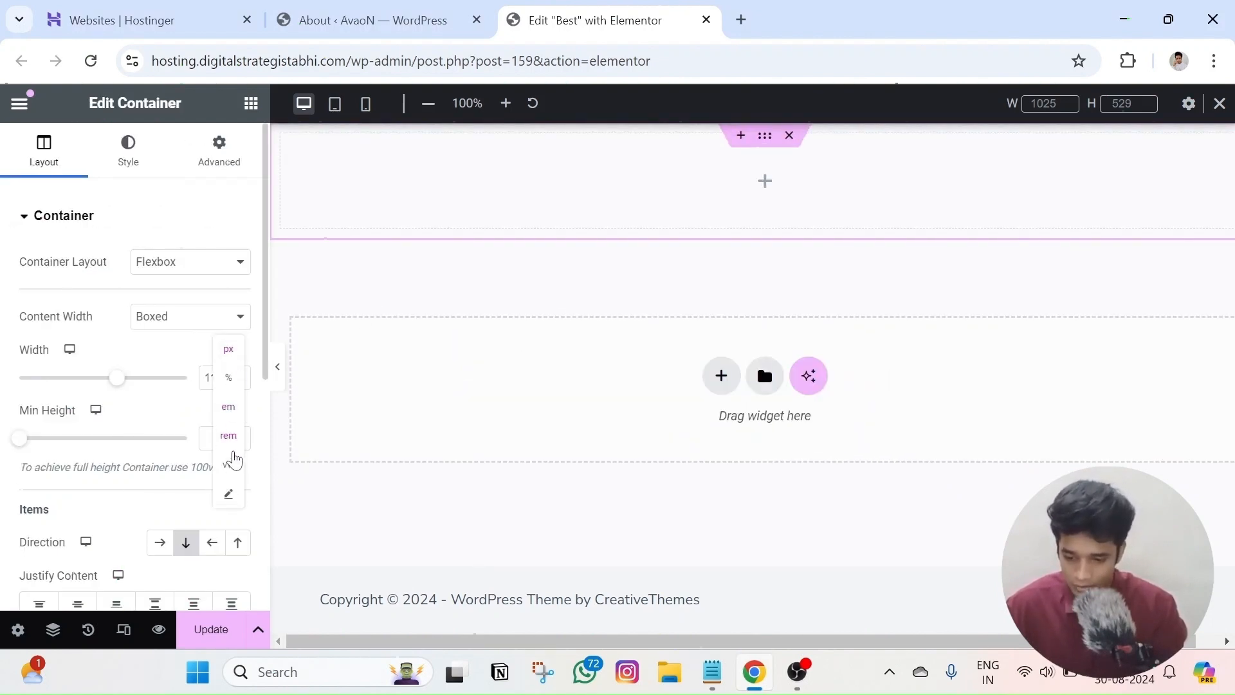
click(232, 469)
double_click(216, 378)
text(100)
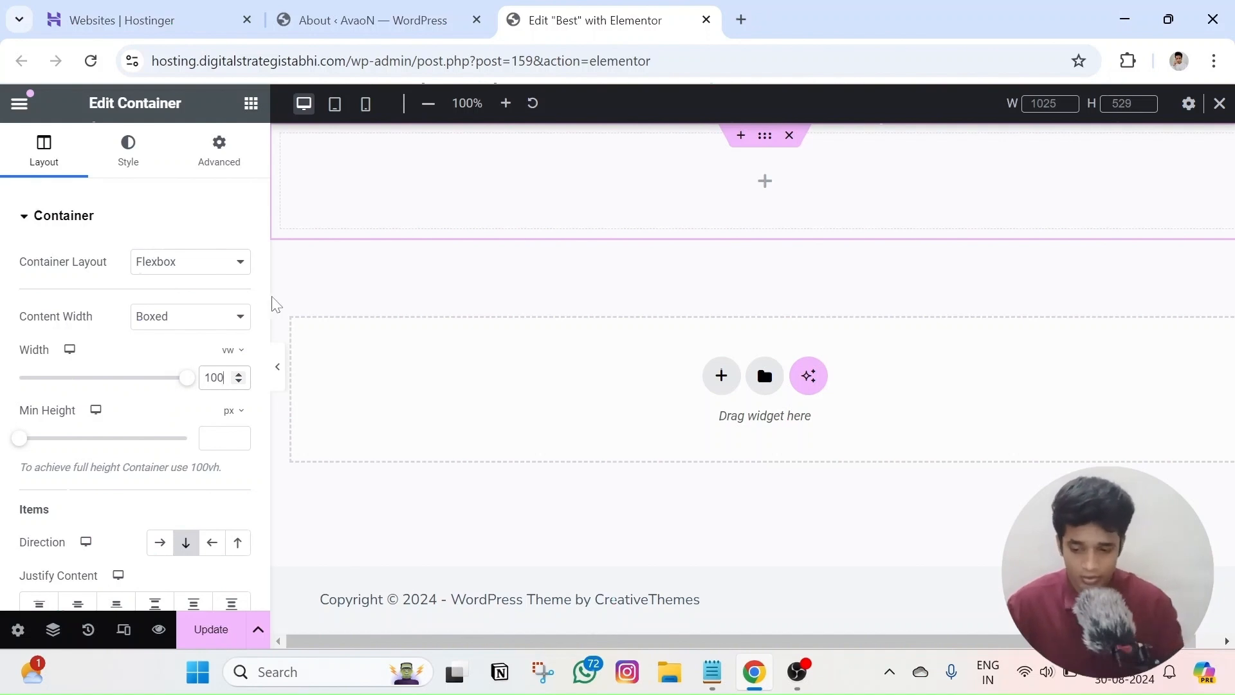
Give the container a classic background in black (#000000)
click(127, 156)
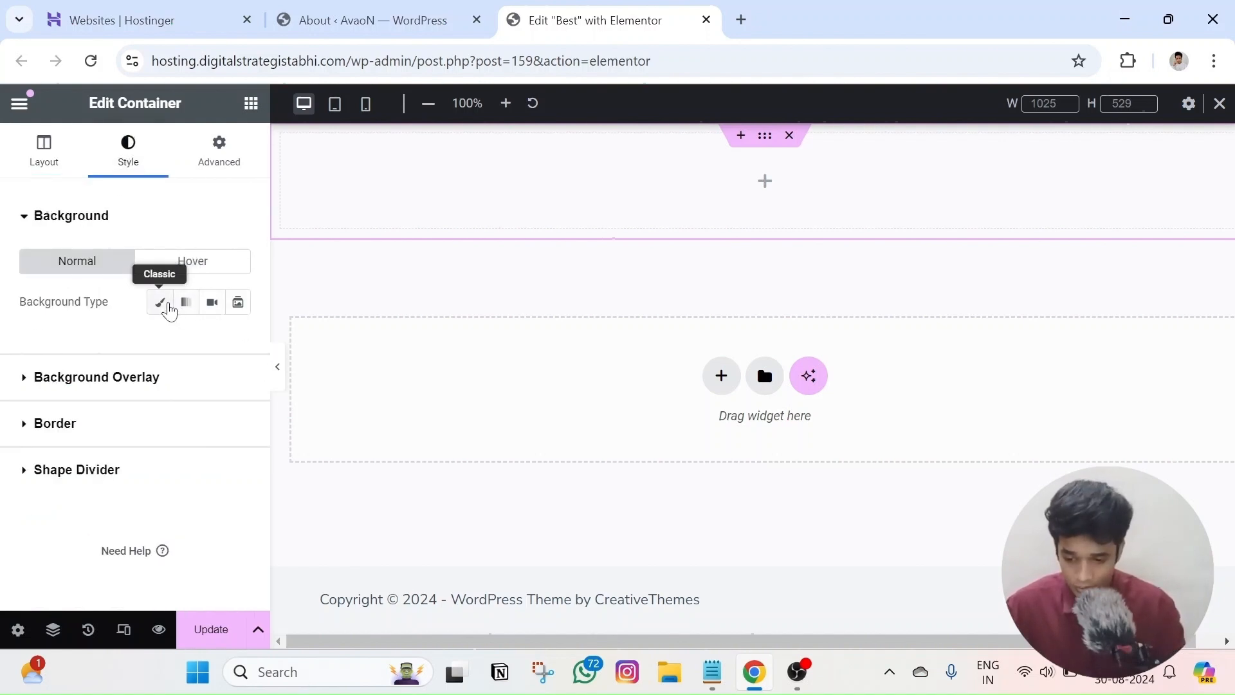
click(167, 305)
click(238, 341)
drag(193, 443, 46, 631)
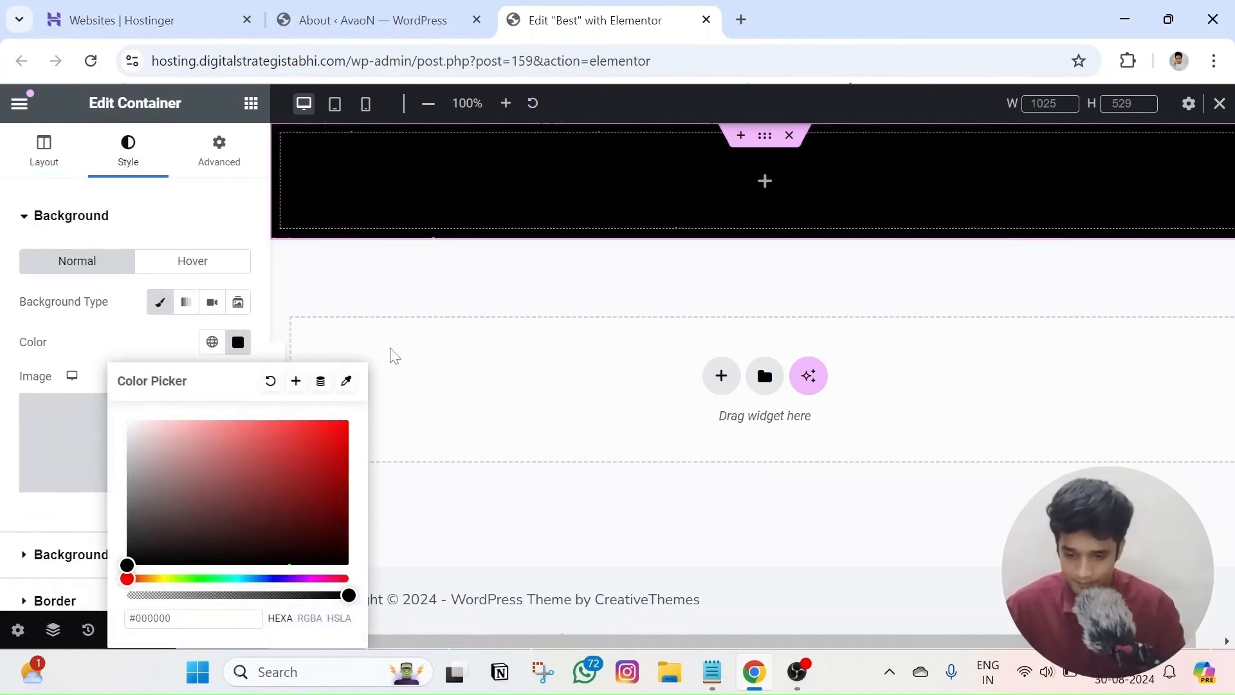
click(400, 327)
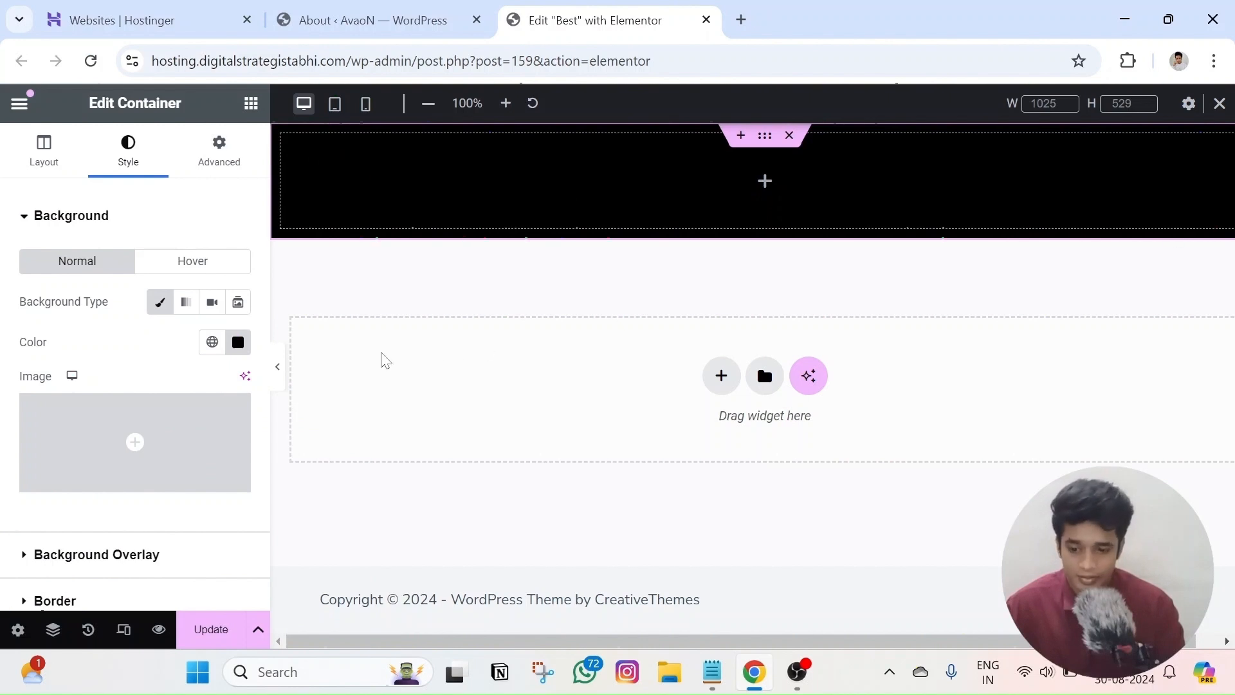
Preview the 100 vw container at full desktop, tablet and mobile widths, and return to the desktop view
click(277, 367)
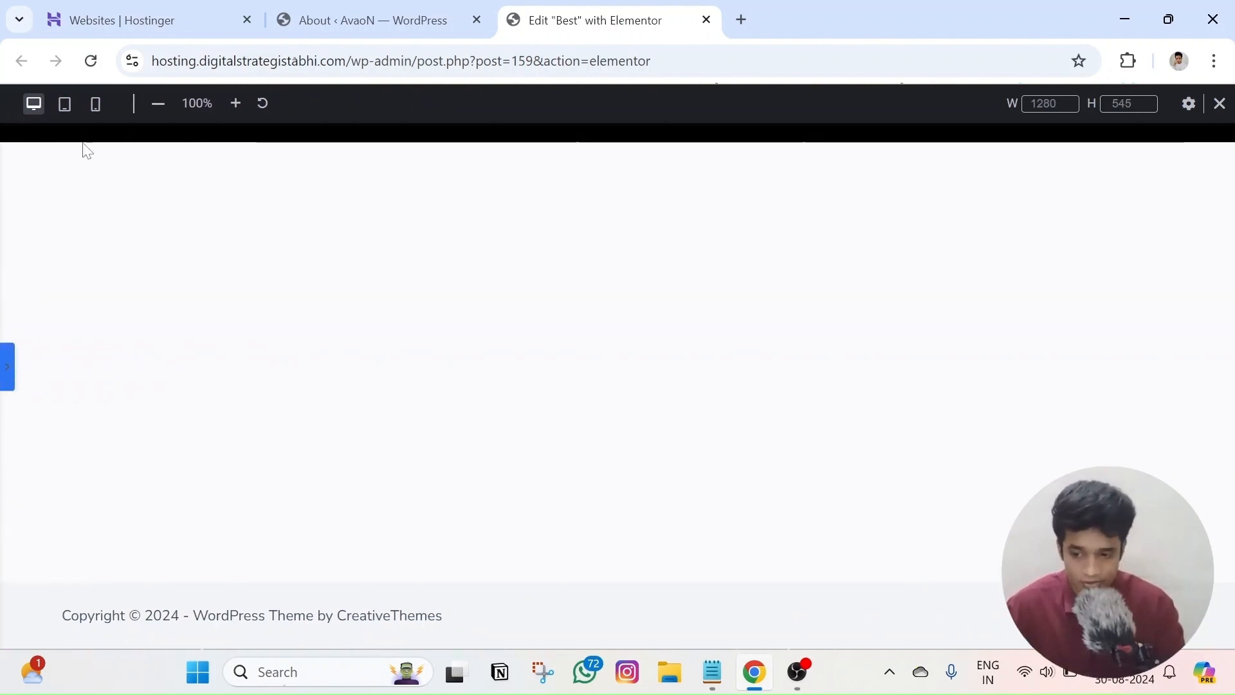
click(65, 103)
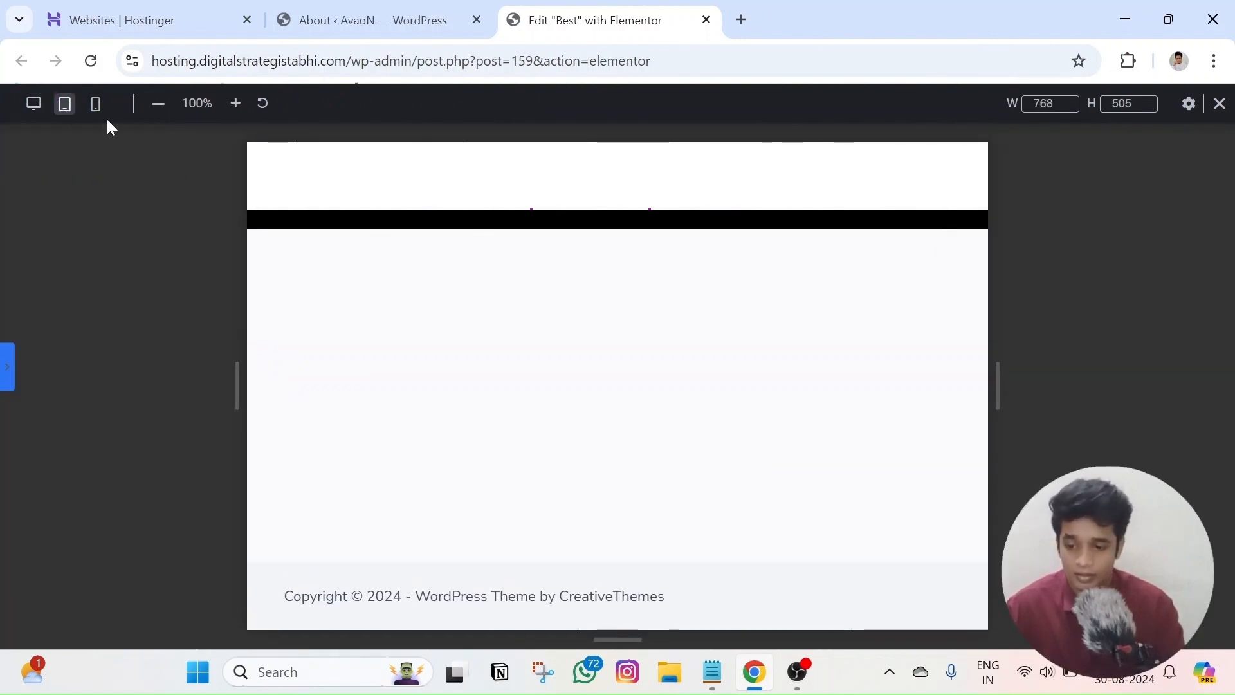
click(95, 104)
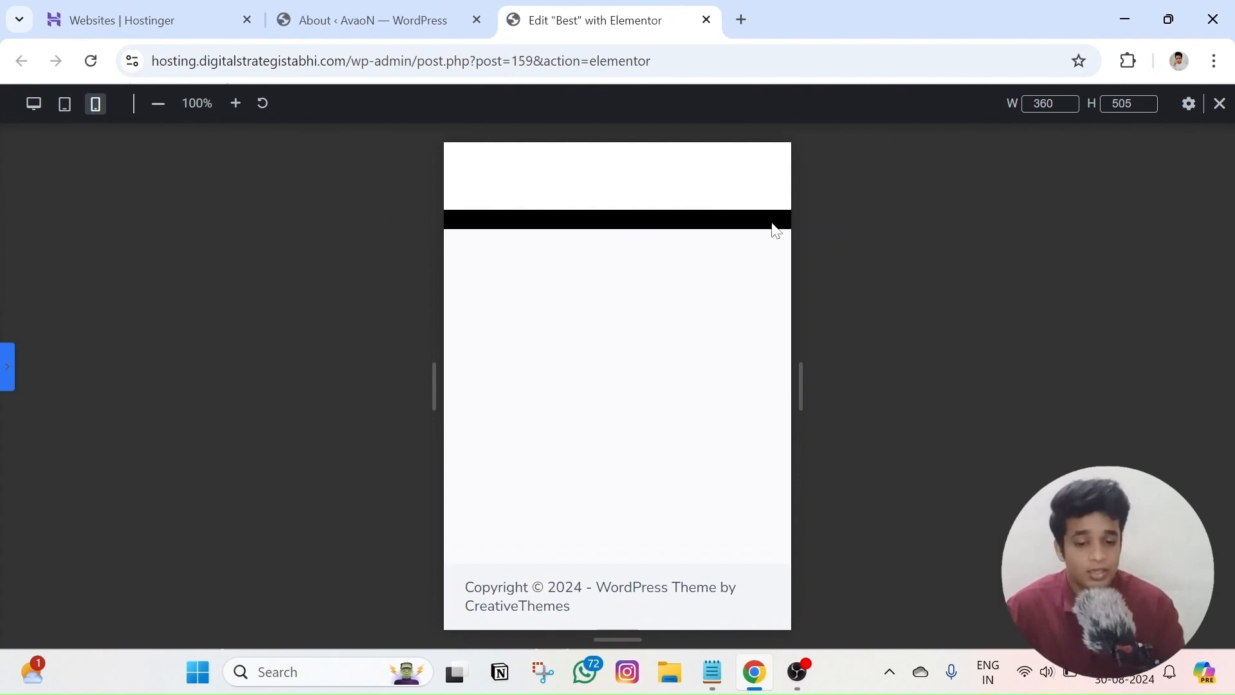
click(5, 364)
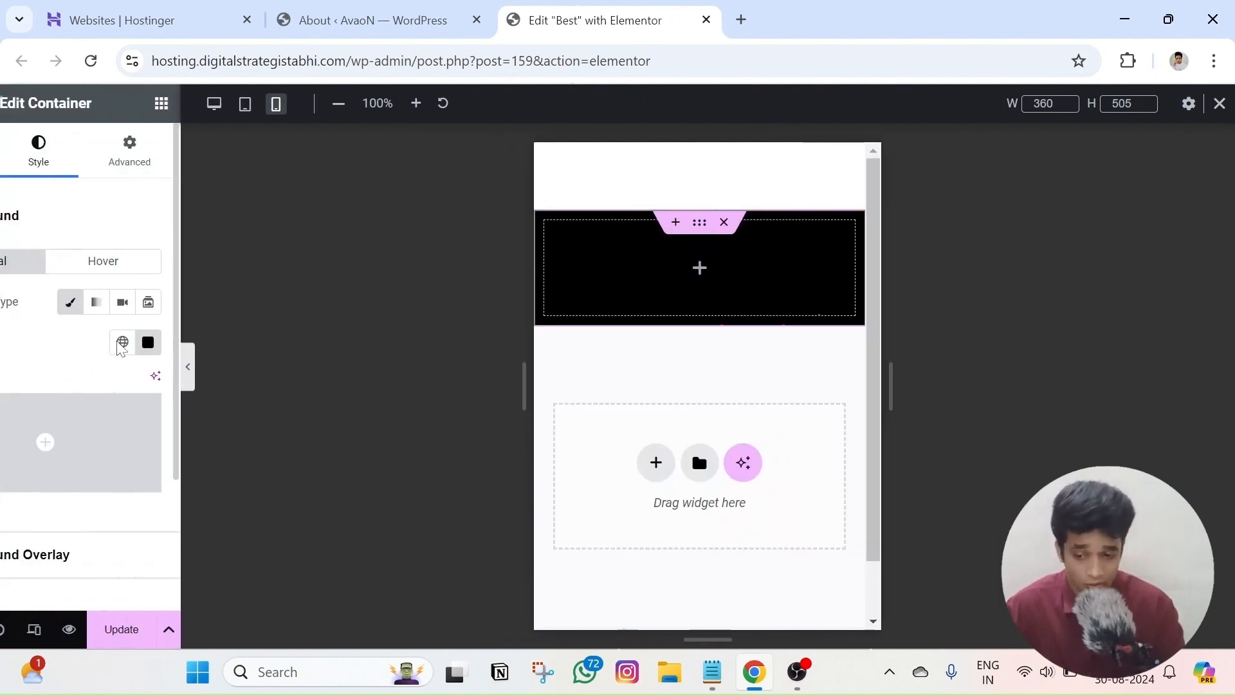
click(303, 103)
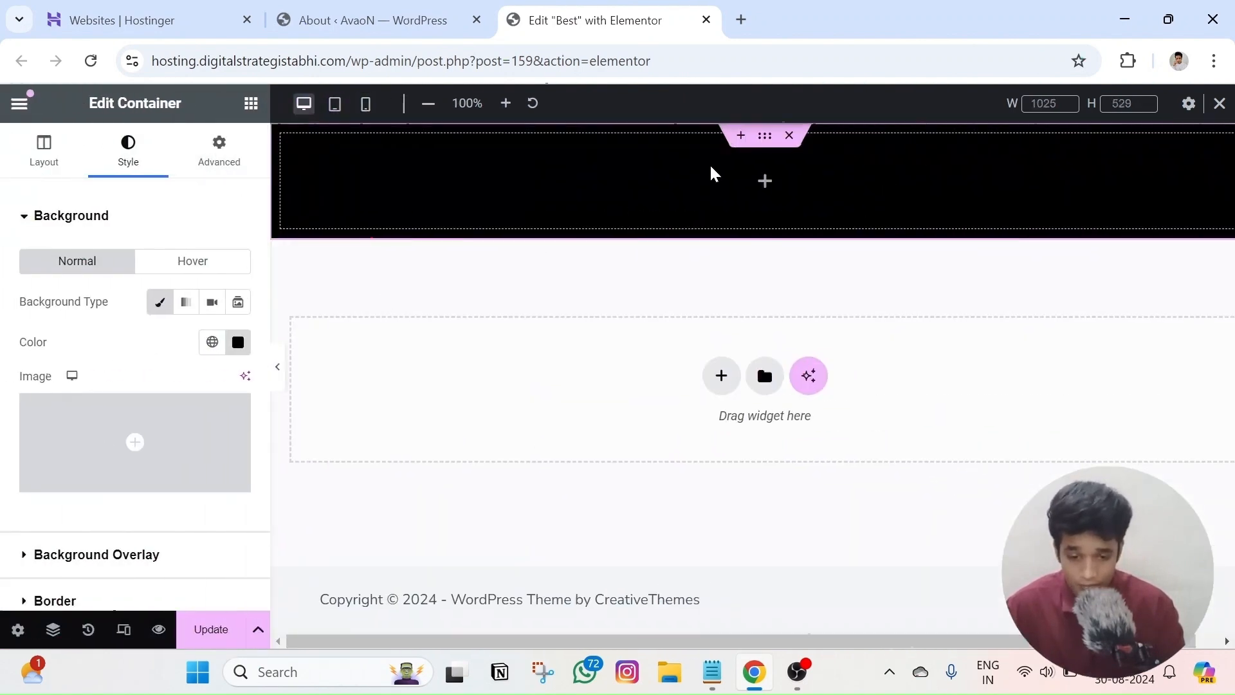
Set the black container's minimum height to 50 vh
click(12, 162)
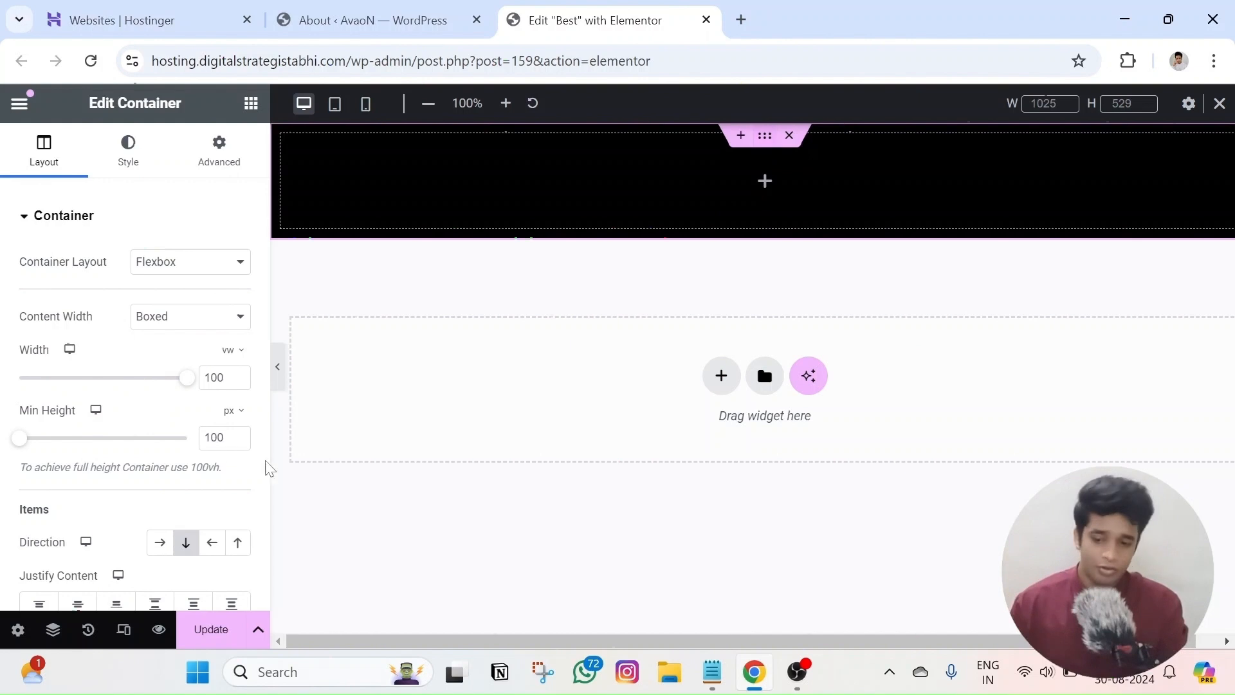
click(233, 410)
click(239, 499)
text(1500)
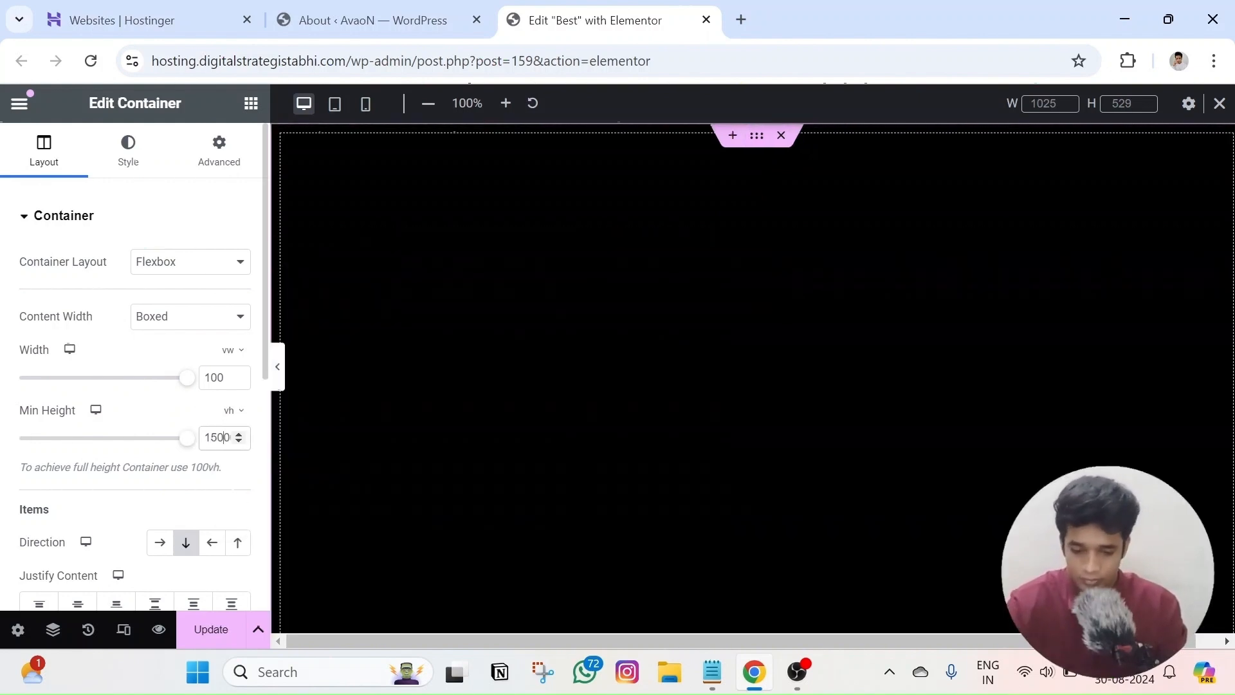
drag(219, 438, 204, 438)
double_click(219, 438)
text(50)
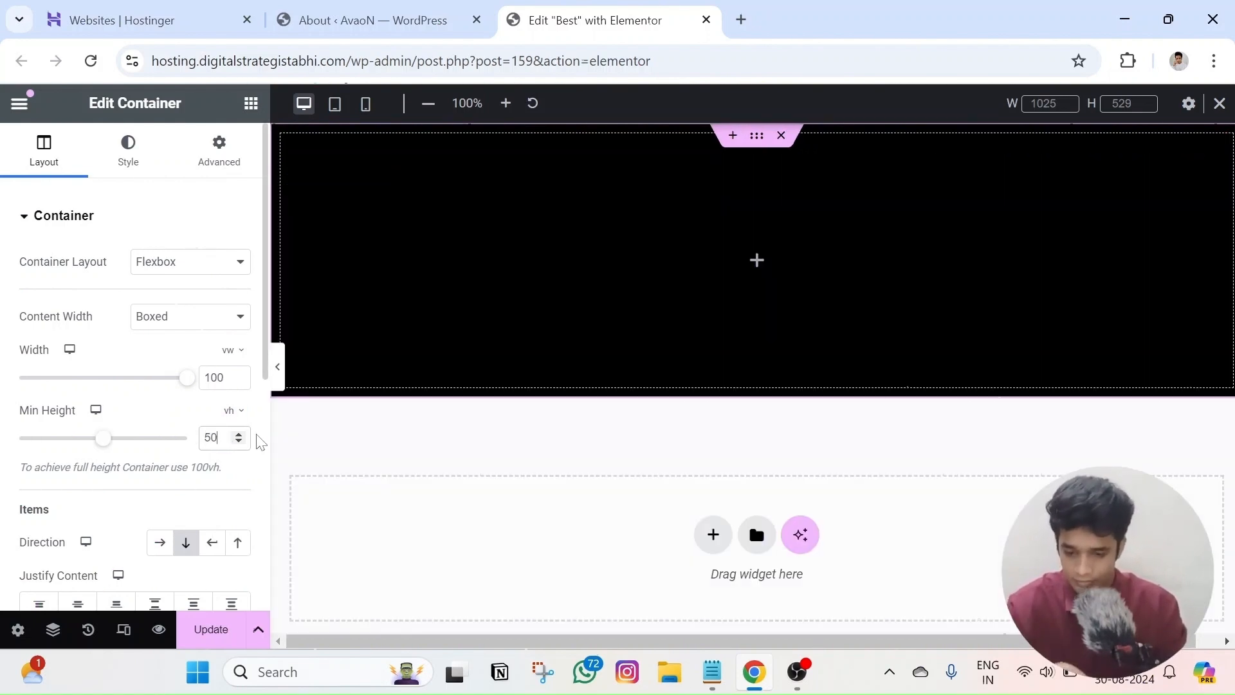
Preview the 50 vh container's height on desktop, tablet and mobile, and return to the desktop view
click(278, 368)
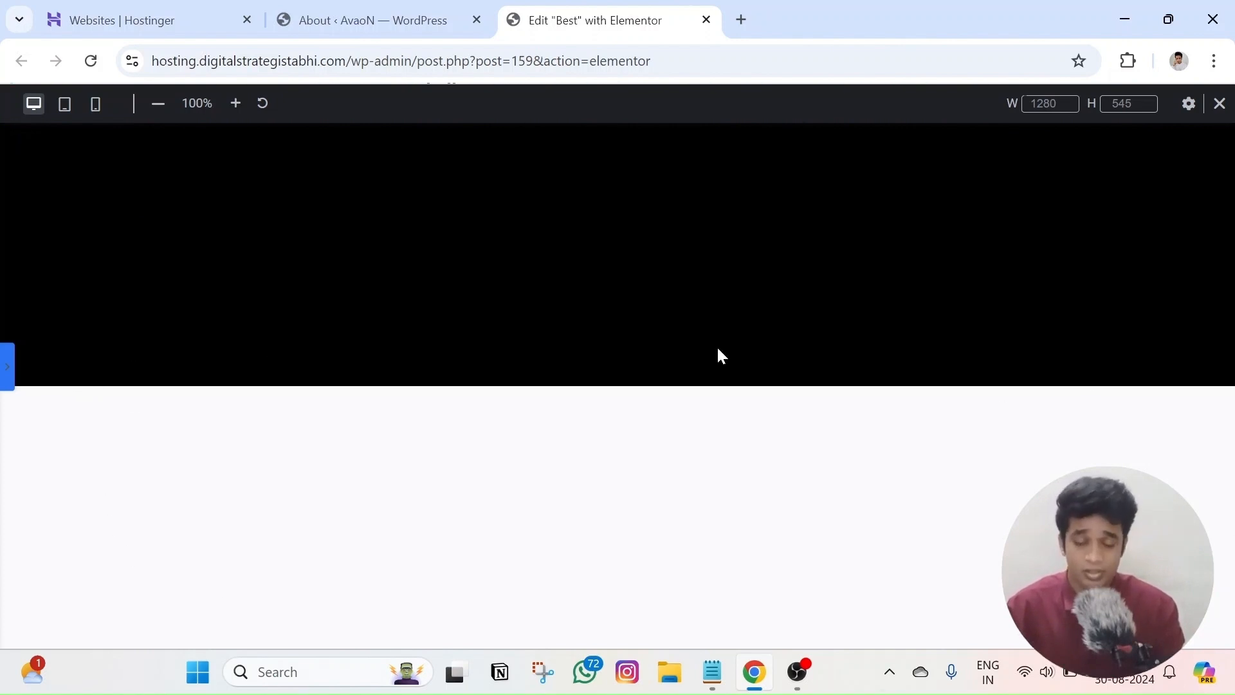
click(65, 104)
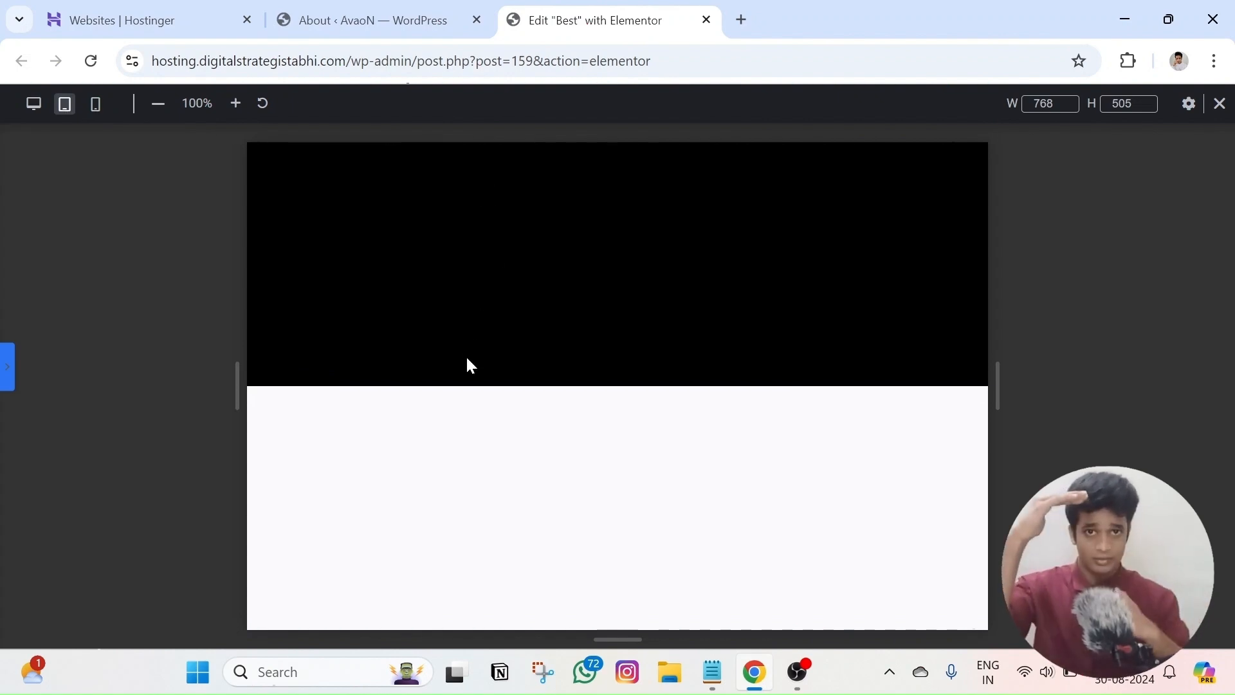
click(95, 105)
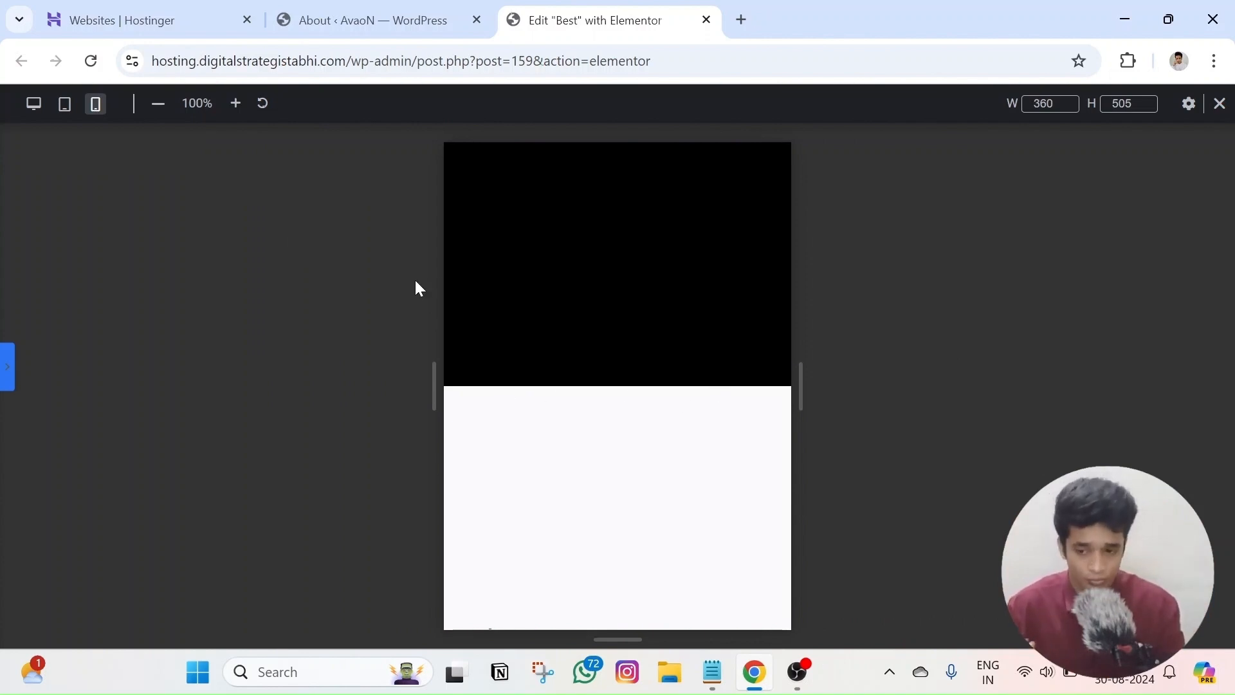
click(7, 367)
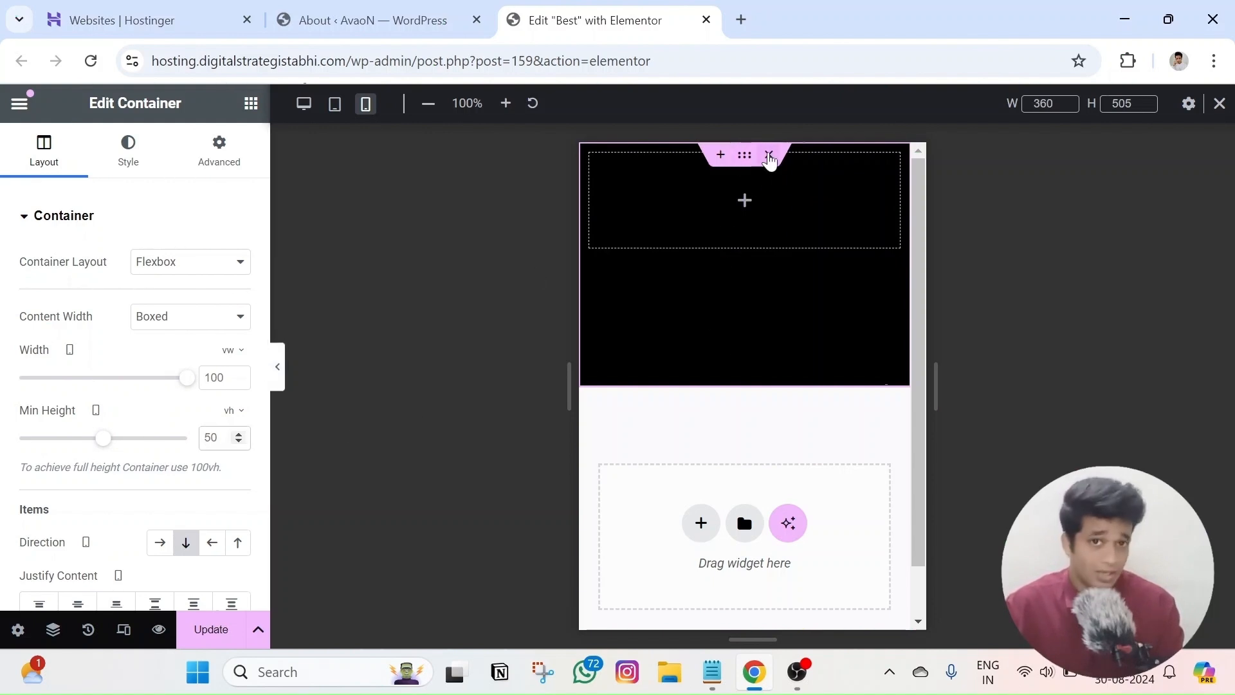
click(305, 106)
Delete the black container and add a Flexbox container with two equal columns
key(Delete)
click(720, 284)
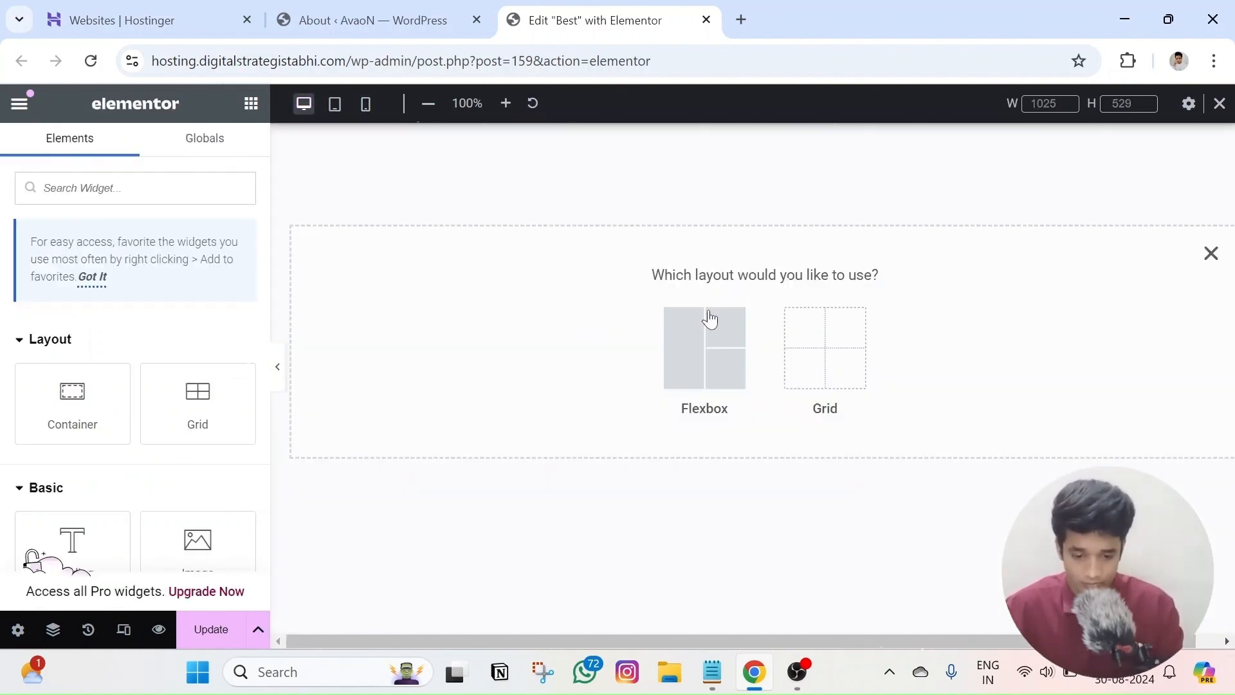
click(718, 312)
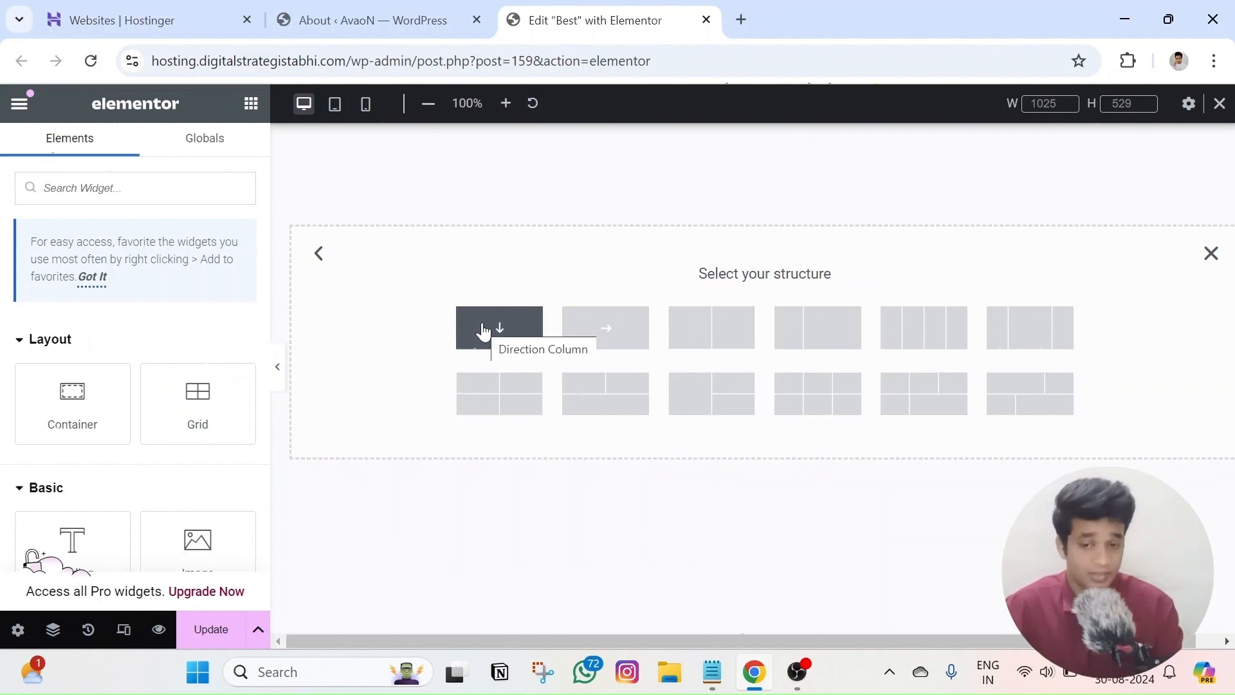
click(691, 326)
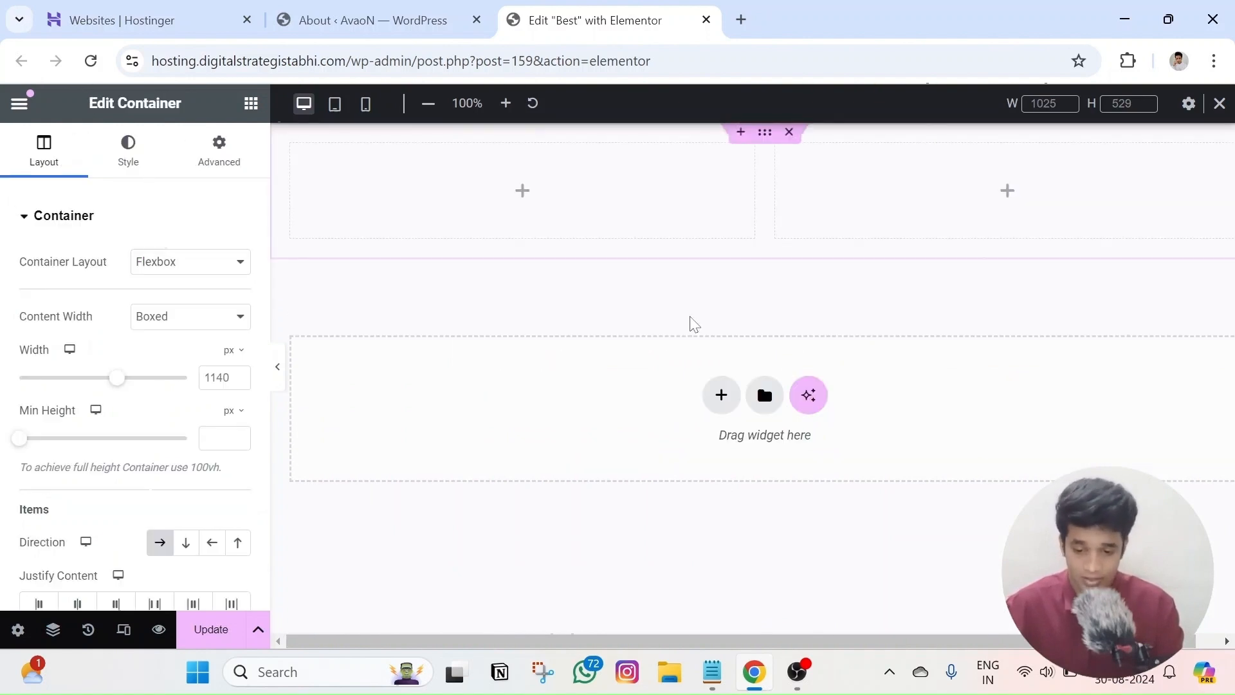
Give the first inner container a solid red border
click(730, 196)
click(785, 159)
click(298, 158)
click(142, 157)
click(90, 433)
click(225, 315)
click(190, 367)
click(237, 413)
drag(183, 305, 127, 310)
drag(337, 237, 370, 137)
click(494, 332)
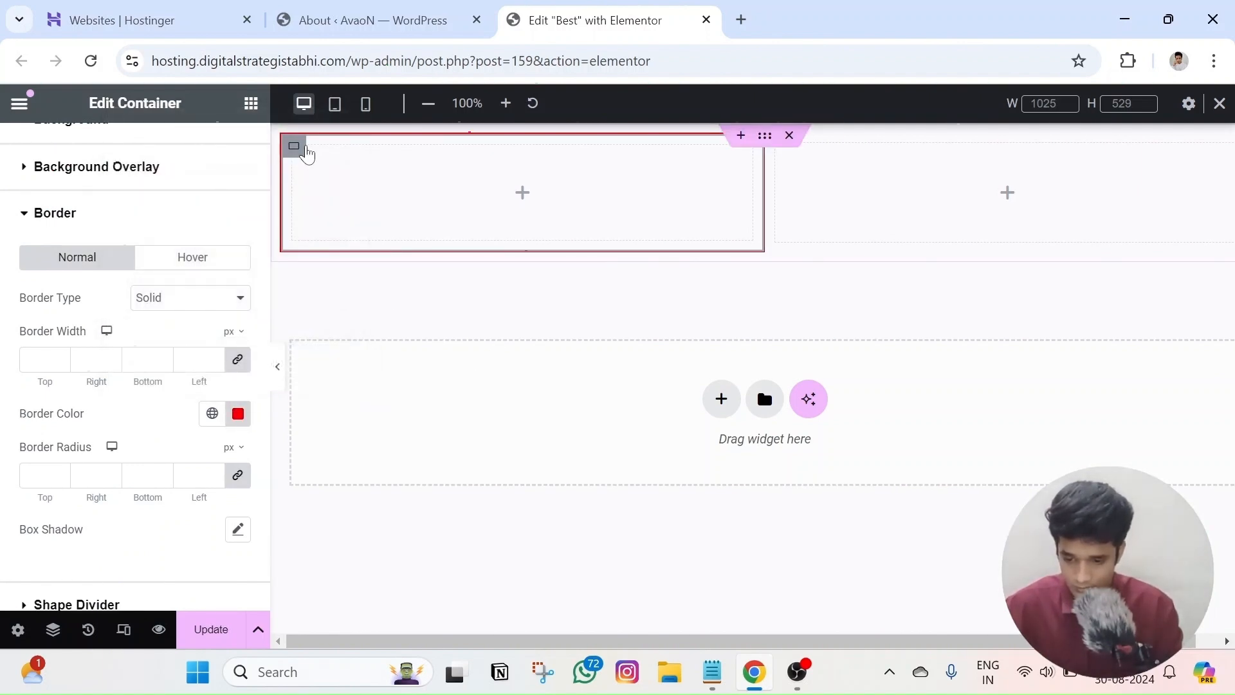
Delete the second inner container, leaving the red-bordered one in the parent
right_click(304, 150)
right_click(918, 172)
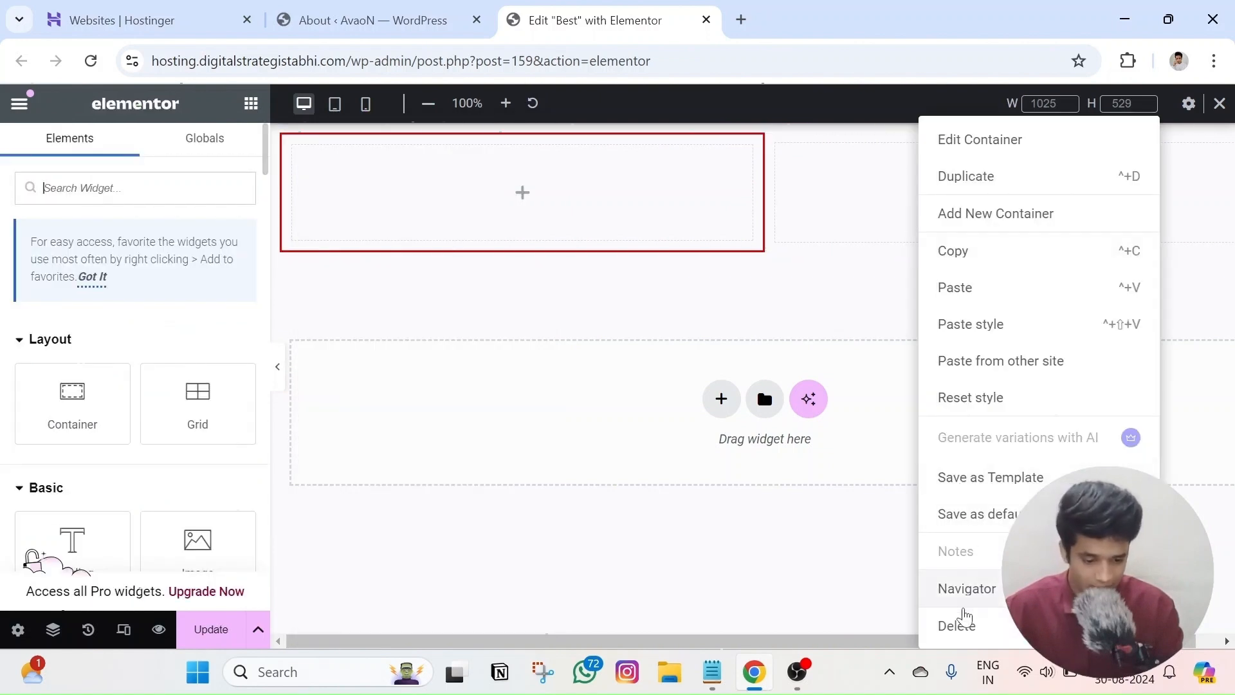
click(960, 625)
Give the parent container a classic black background
click(767, 138)
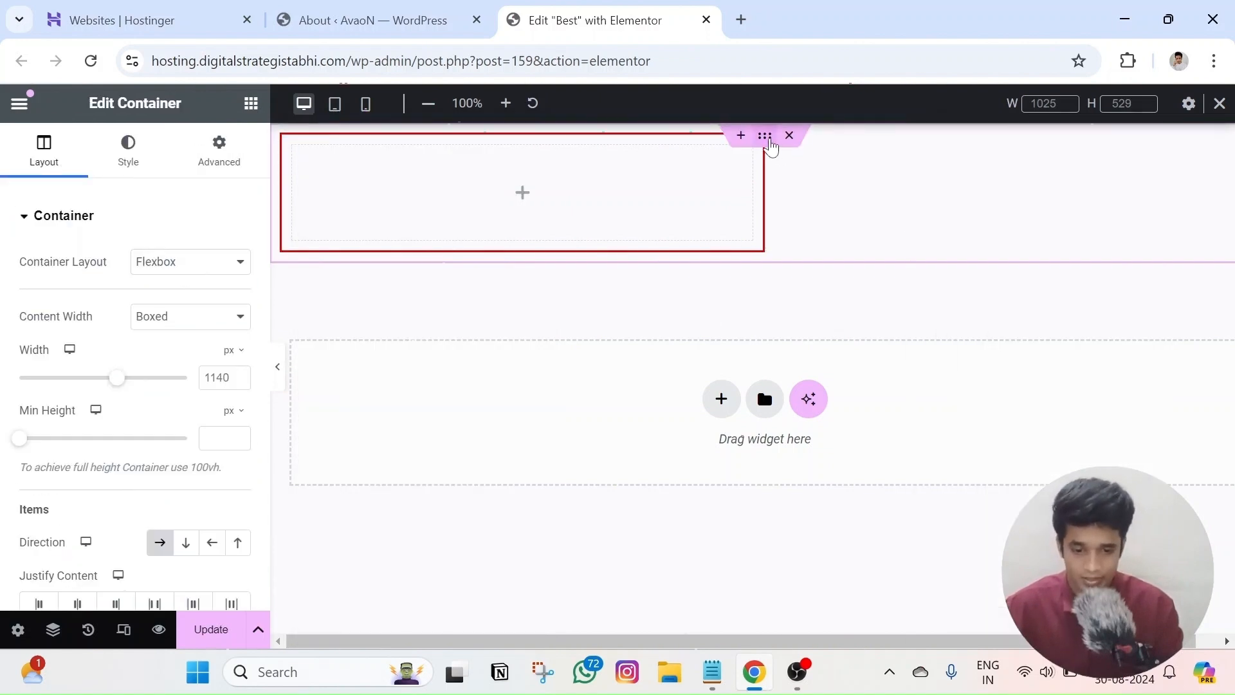
click(128, 155)
click(159, 302)
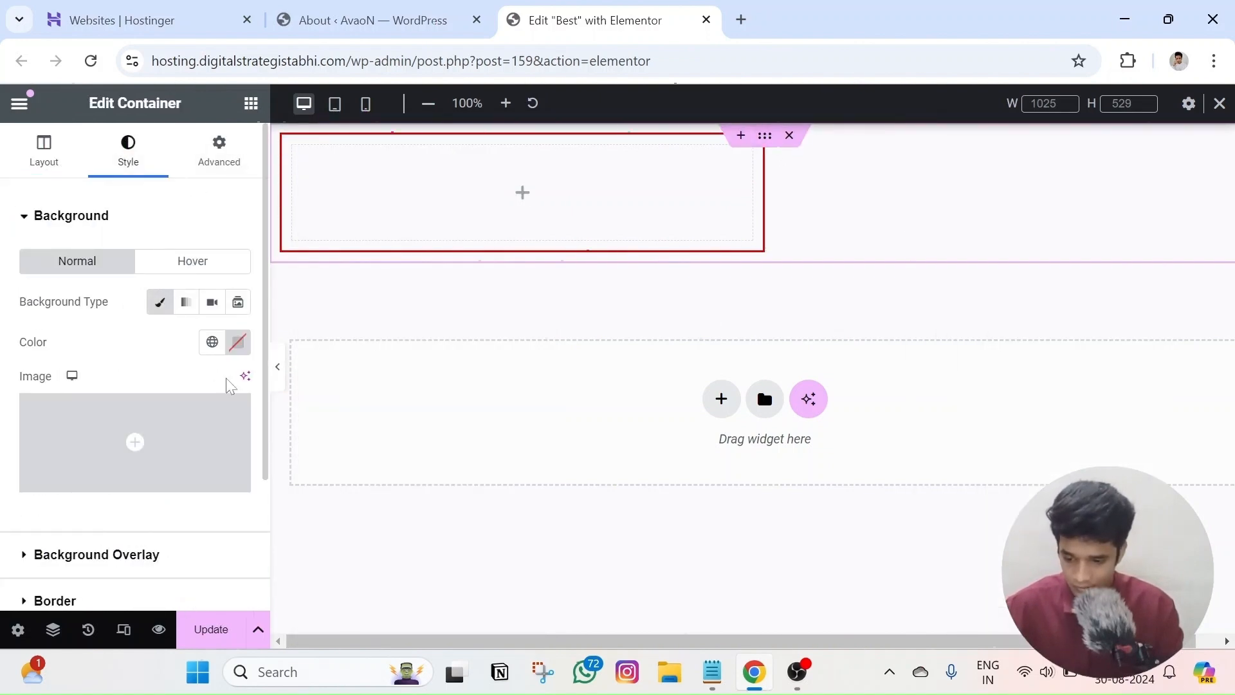
click(238, 341)
drag(181, 442, 82, 593)
click(573, 201)
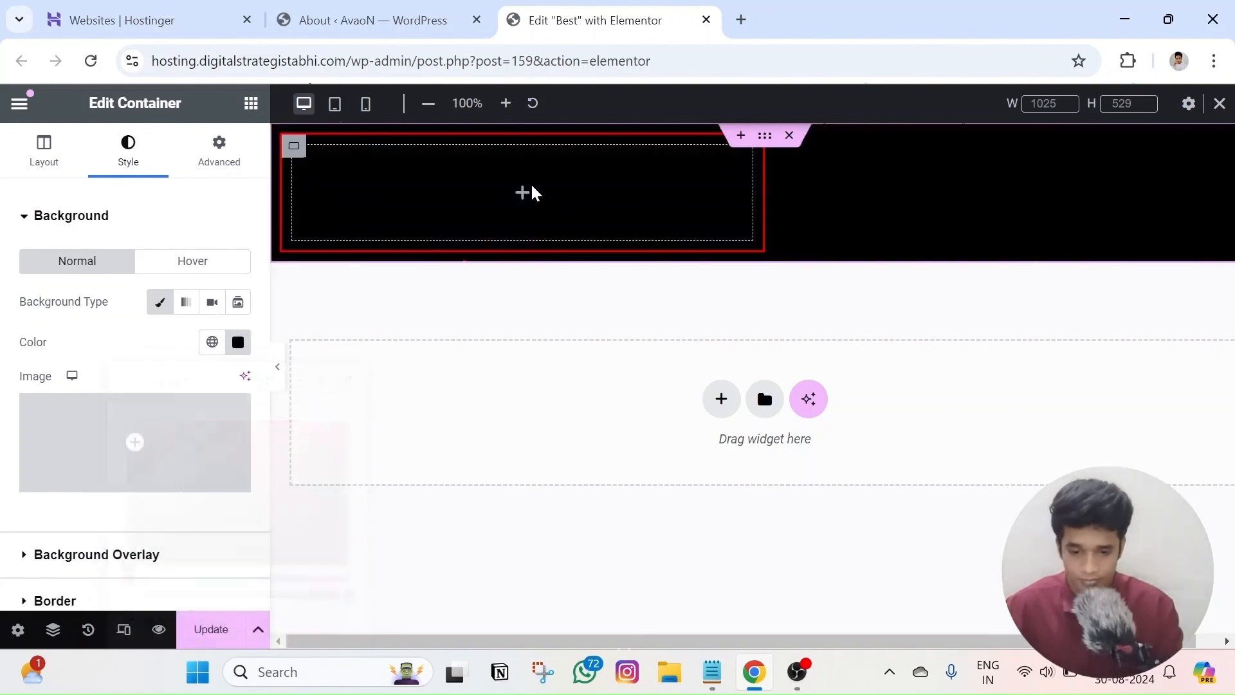
Add an Image widget inside the red-bordered inner container
click(298, 151)
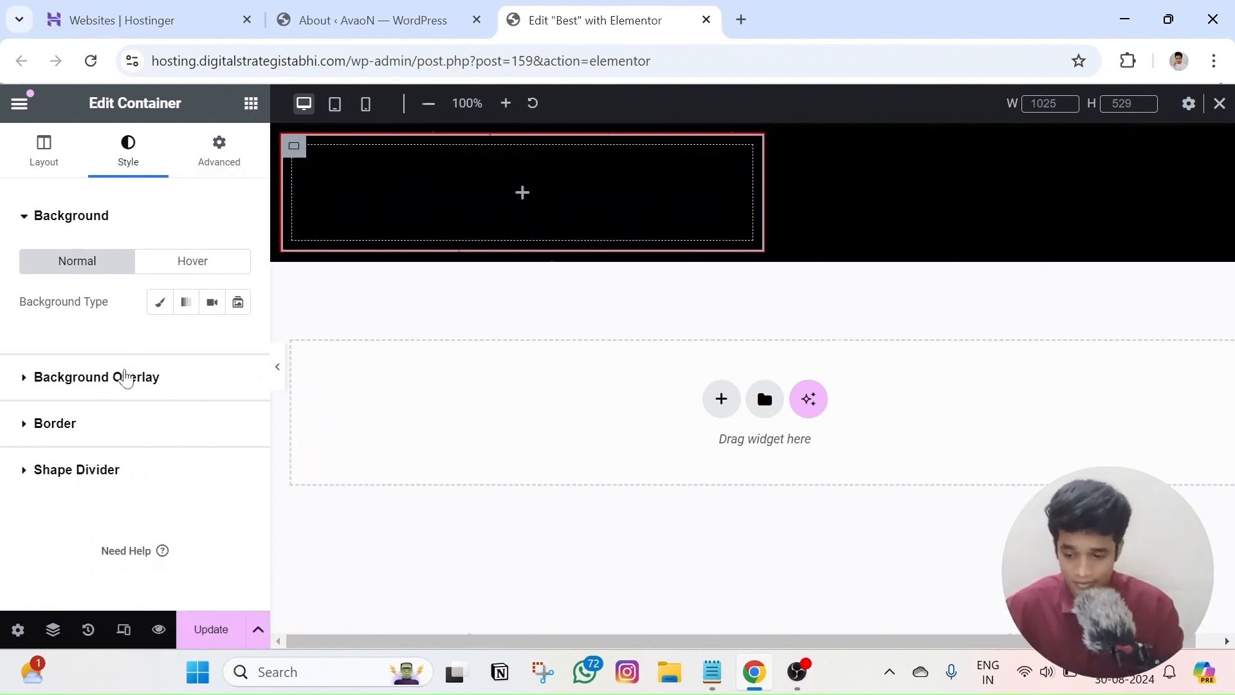
click(251, 103)
double_click(59, 499)
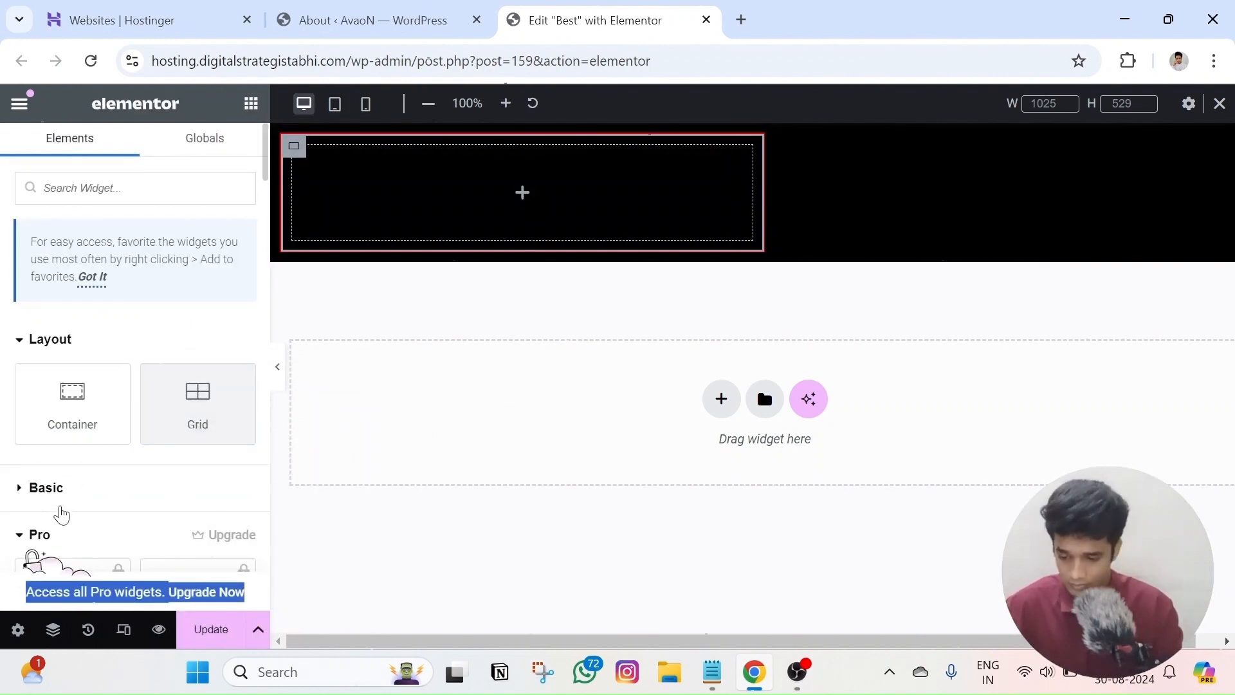
scroll(212, 415, down, 1)
drag(217, 423, 532, 206)
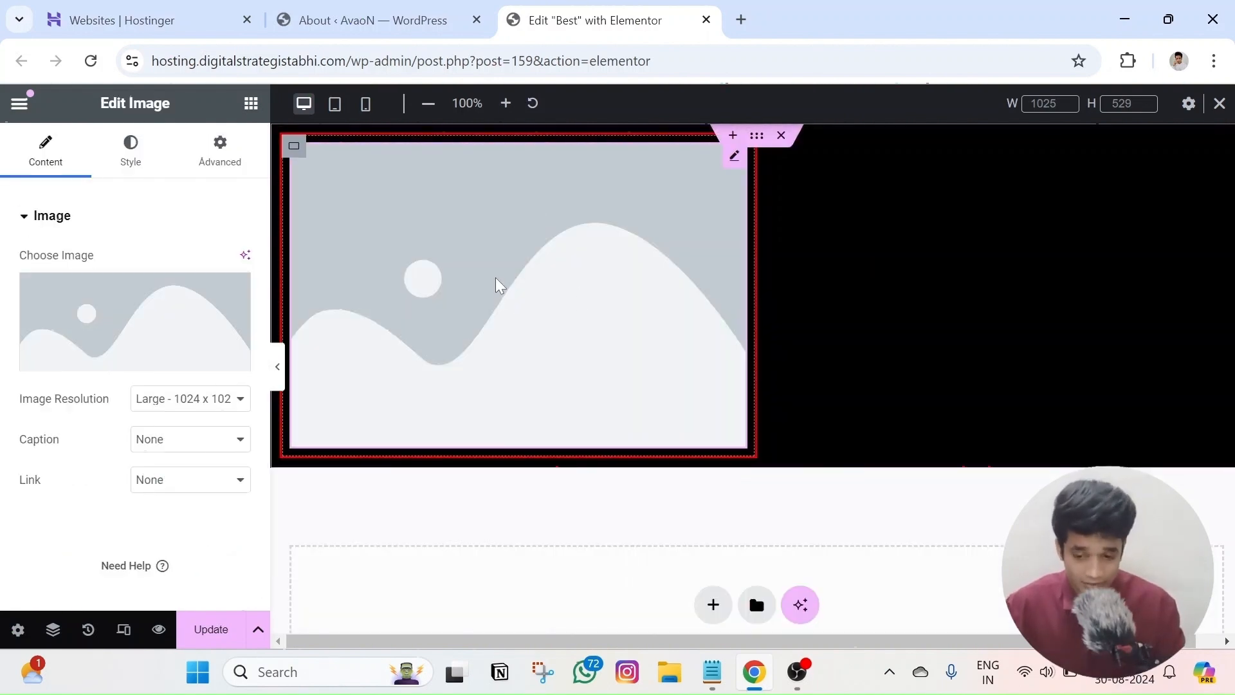
Set the image widget's layout width to Custom with a value of 100 vw
click(220, 149)
scroll(138, 257, down, 3)
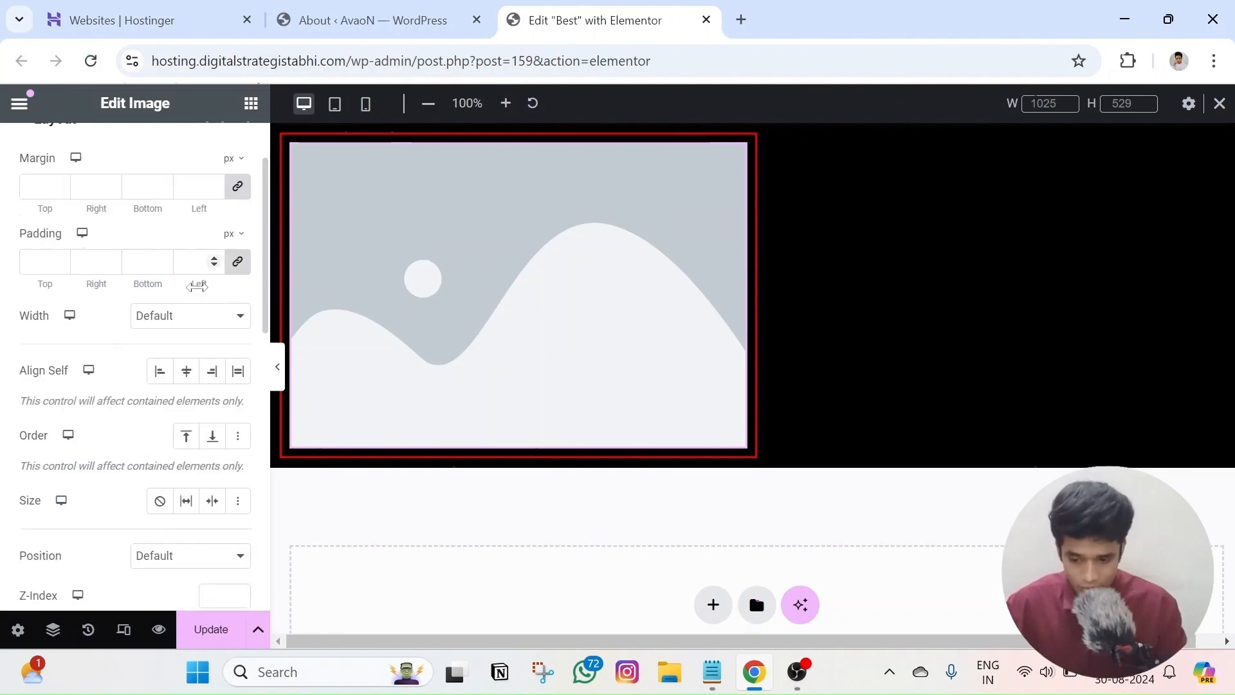
scroll(182, 419, up, 2)
scroll(187, 347, down, 3)
scroll(205, 257, up, 3)
click(180, 322)
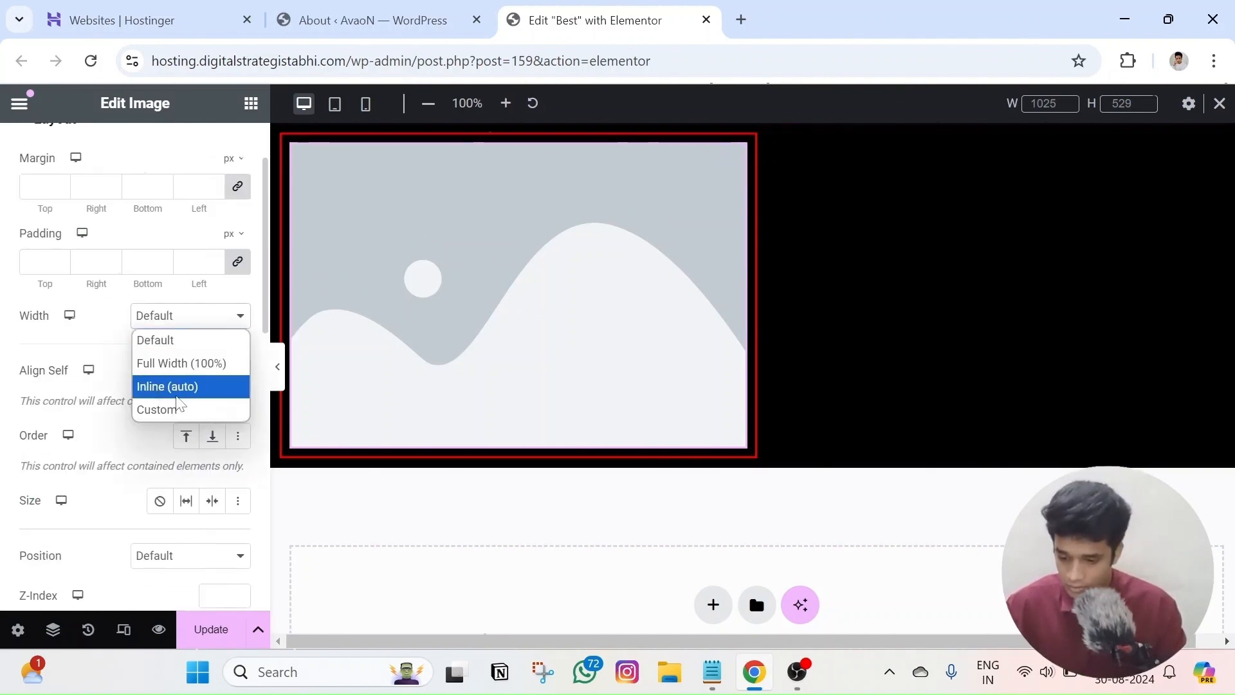
click(187, 407)
click(245, 353)
click(231, 466)
drag(16, 383, 224, 372)
scroll(224, 372, up, 5)
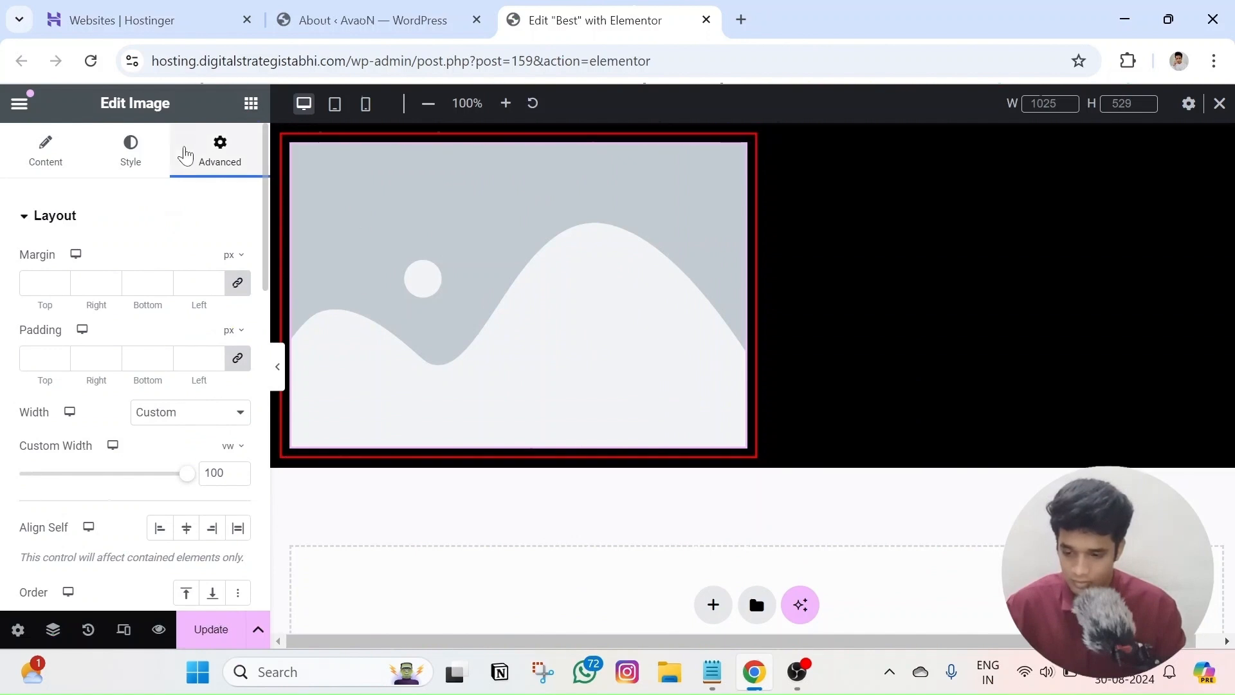
Set both the width and the max width in the image's style settings to 100 vw
click(103, 156)
click(71, 158)
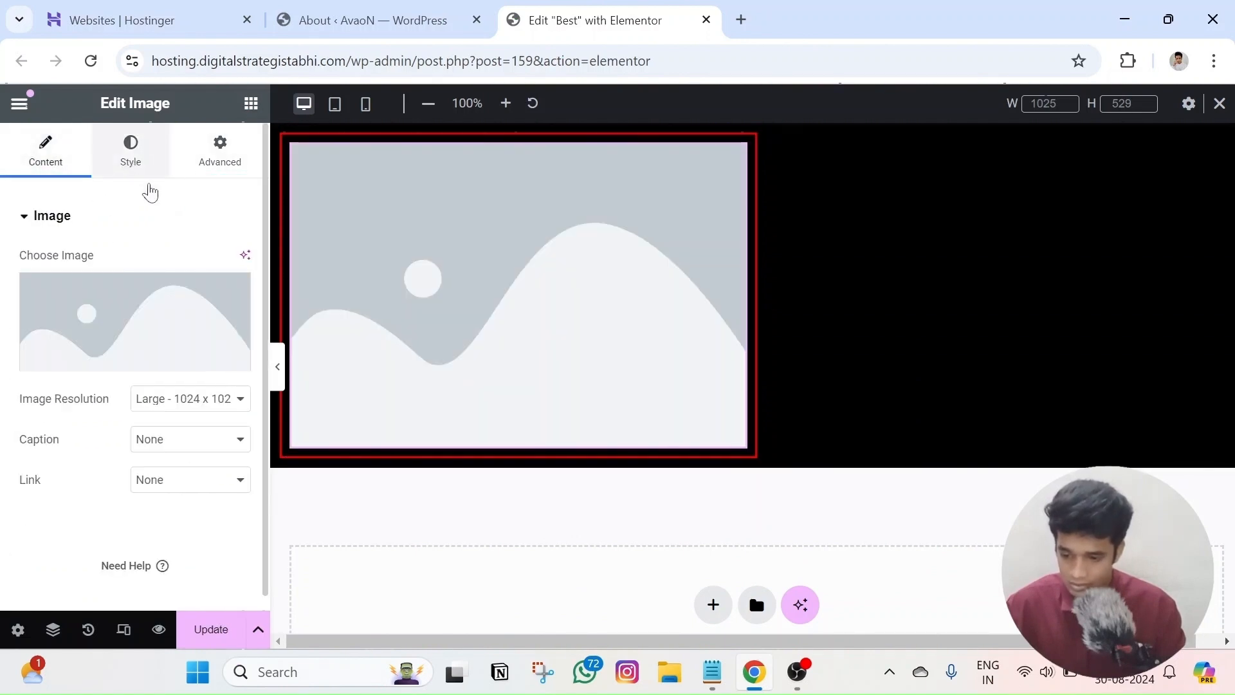
click(131, 154)
click(235, 295)
click(233, 410)
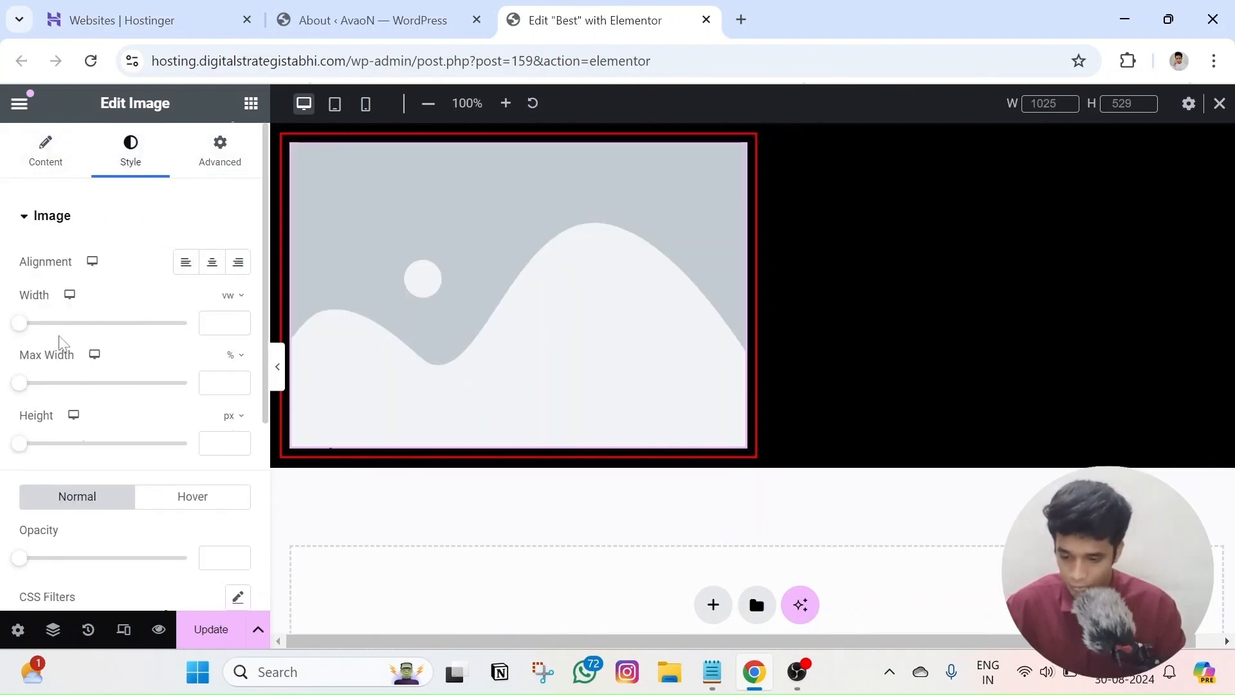
drag(22, 329, 187, 323)
click(233, 355)
click(239, 465)
drag(182, 383, 198, 391)
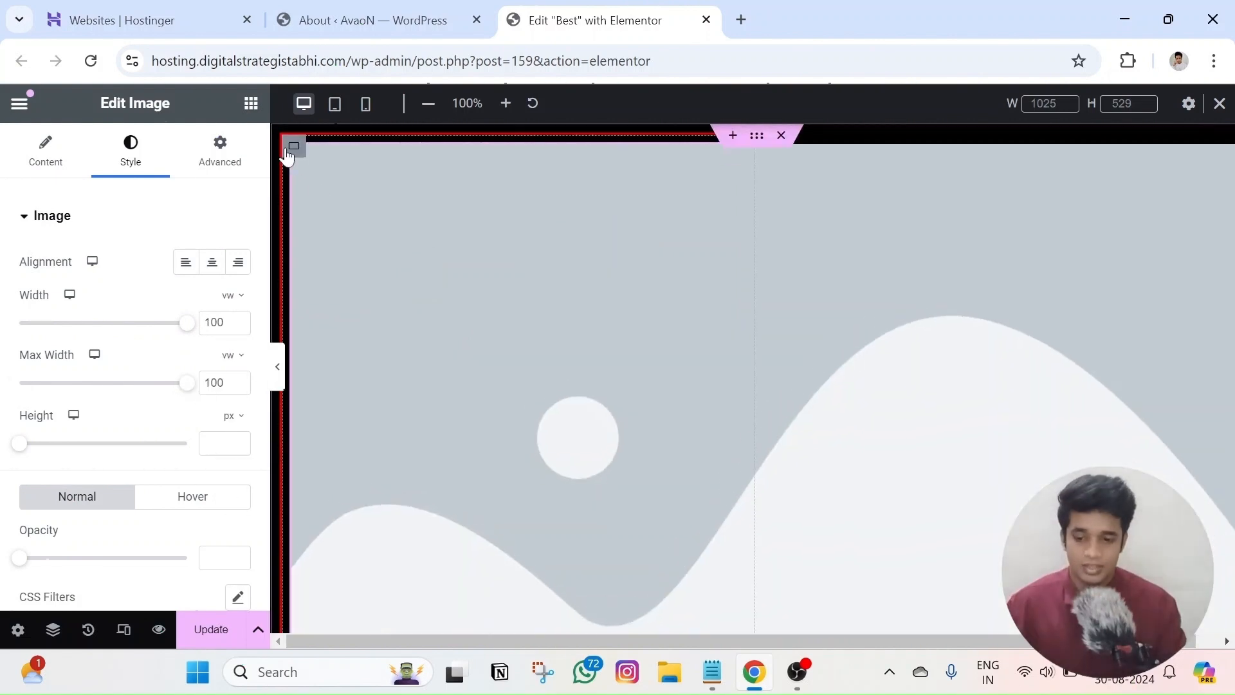
Compare the 100 vw image with its red-bordered container in the editor and at full canvas width
click(734, 156)
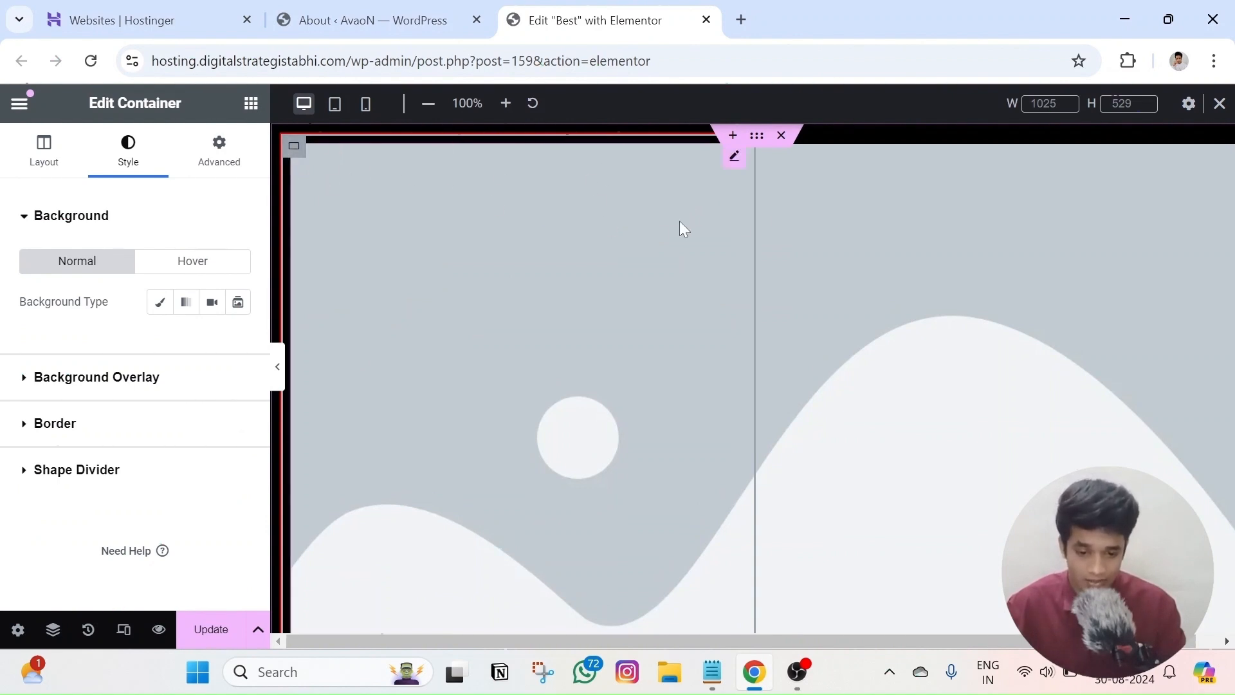
click(759, 141)
click(283, 374)
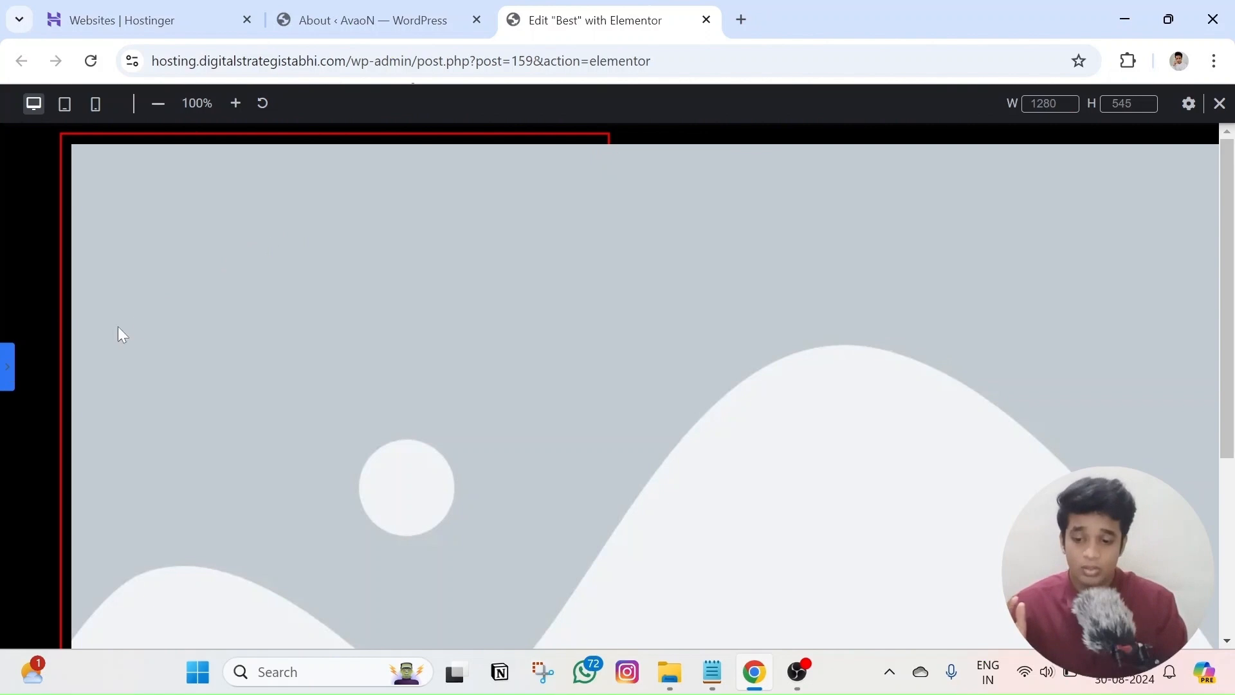
click(5, 370)
click(435, 268)
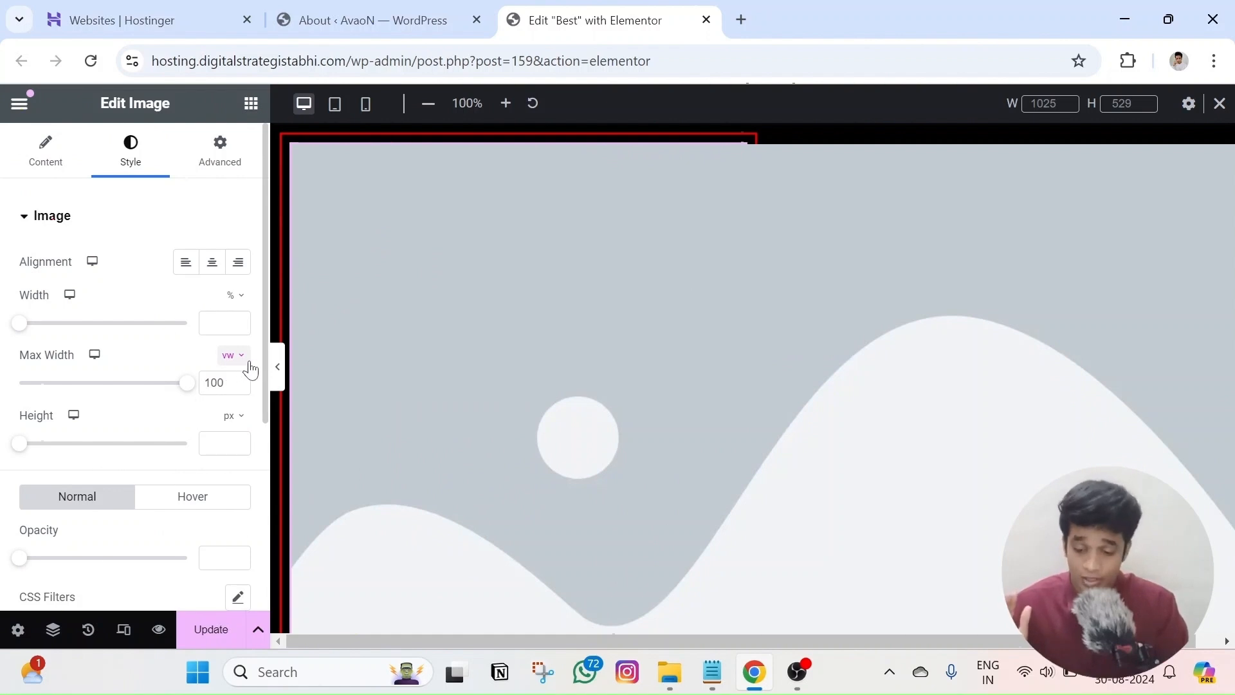
click(277, 367)
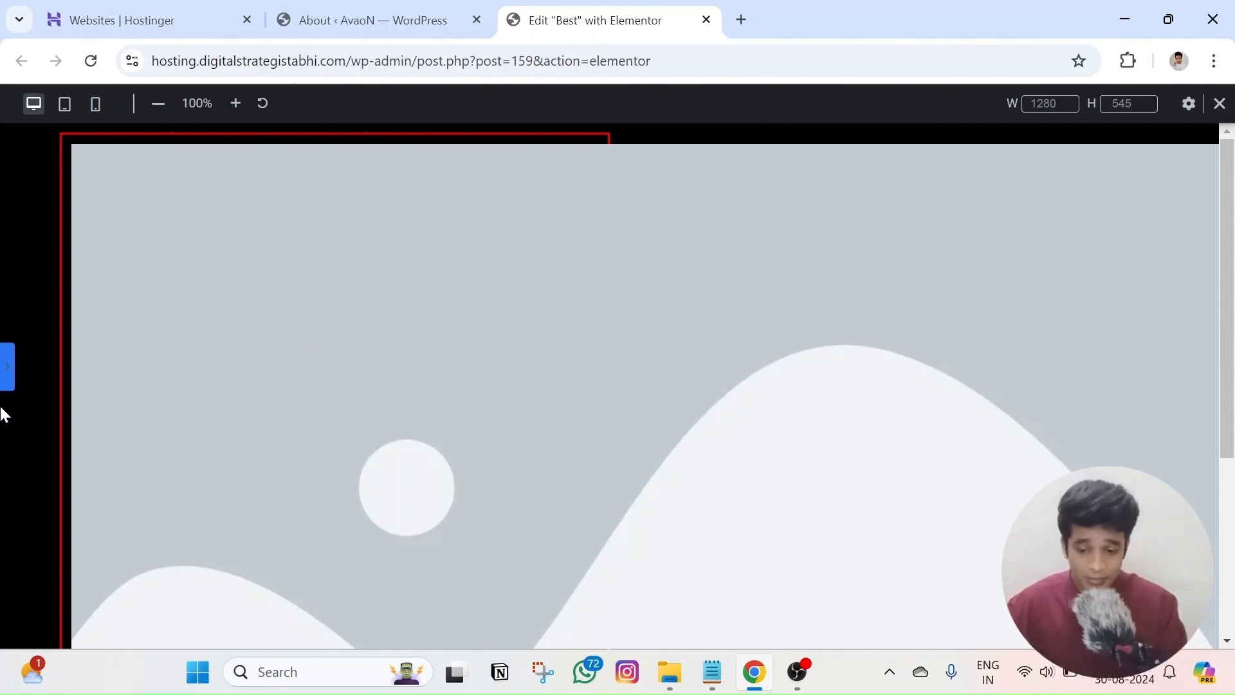
click(5, 385)
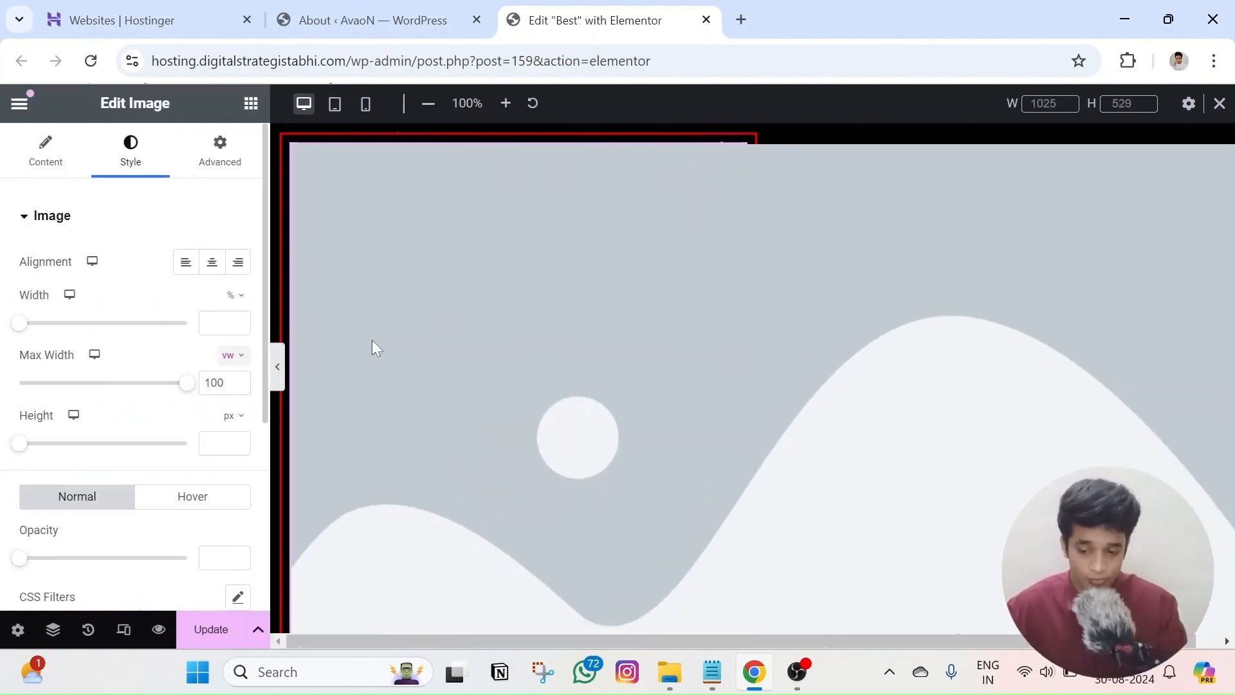
click(277, 367)
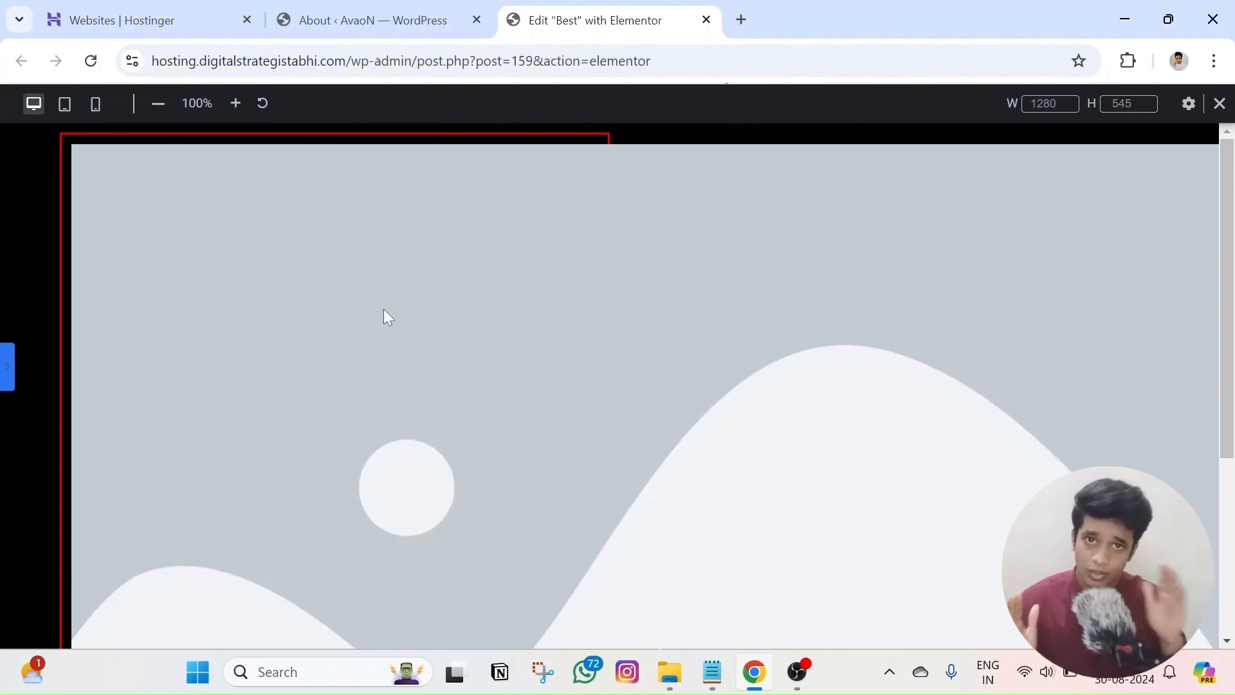
click(7, 367)
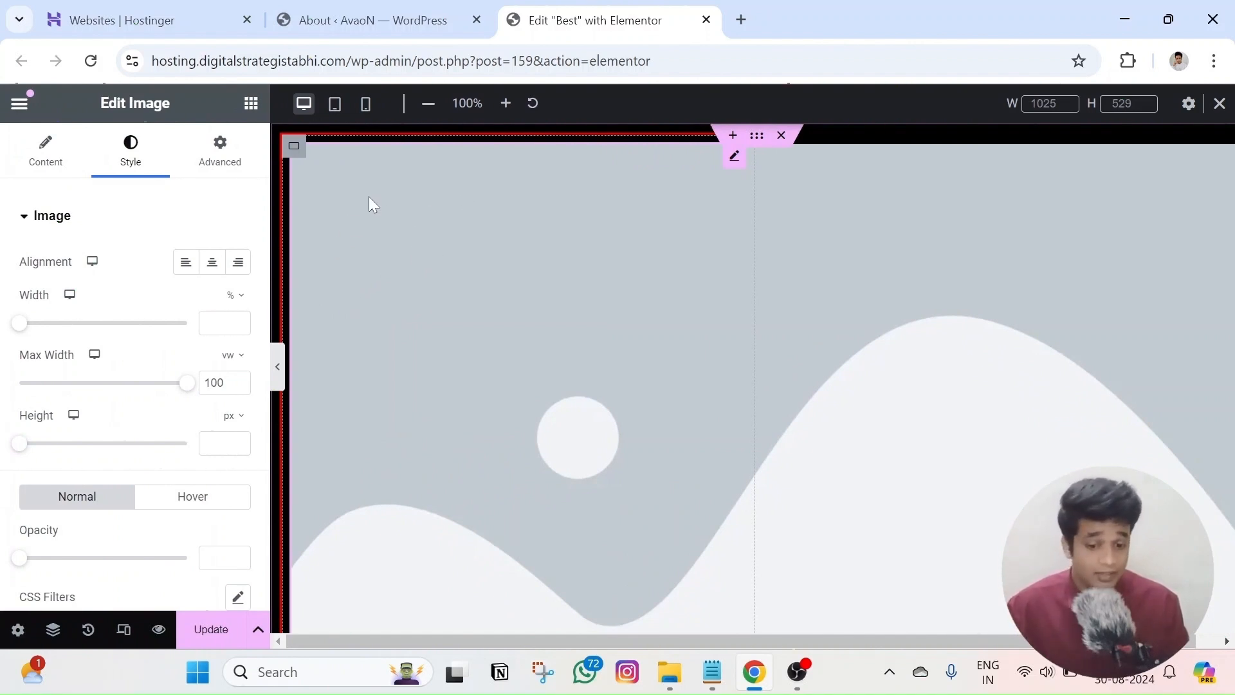
Change the image's max width to 100% and preview it at full canvas width
click(234, 355)
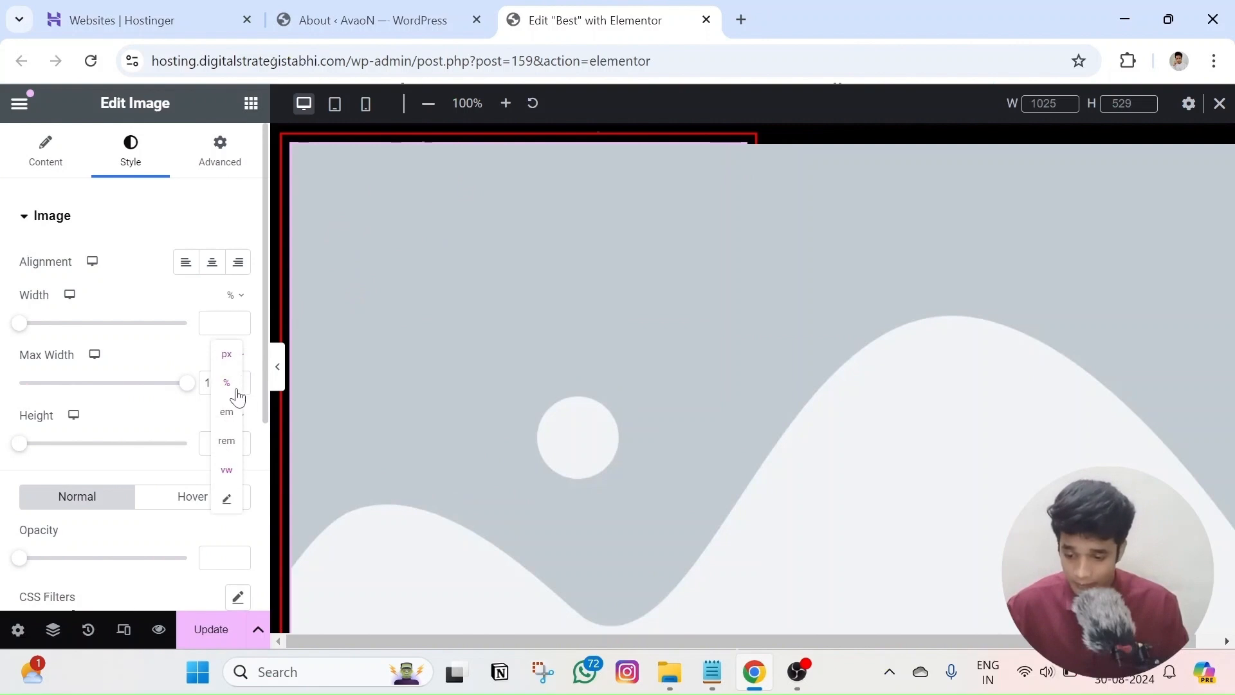
click(237, 388)
click(275, 366)
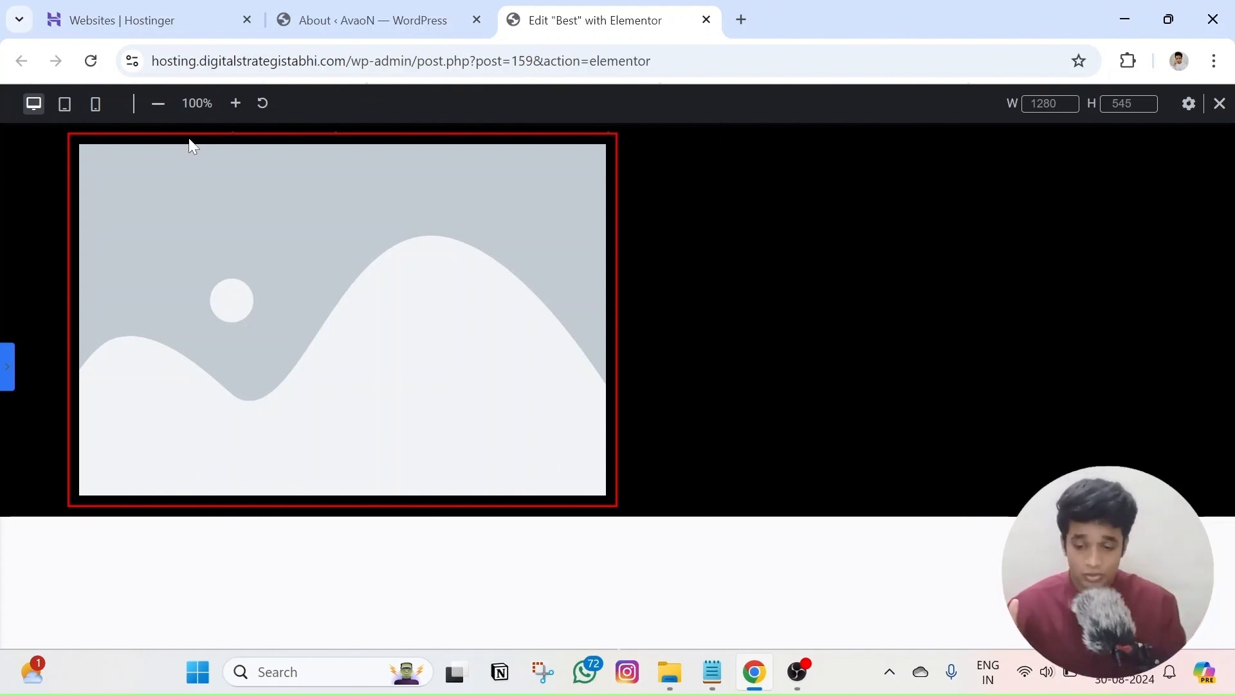
click(7, 365)
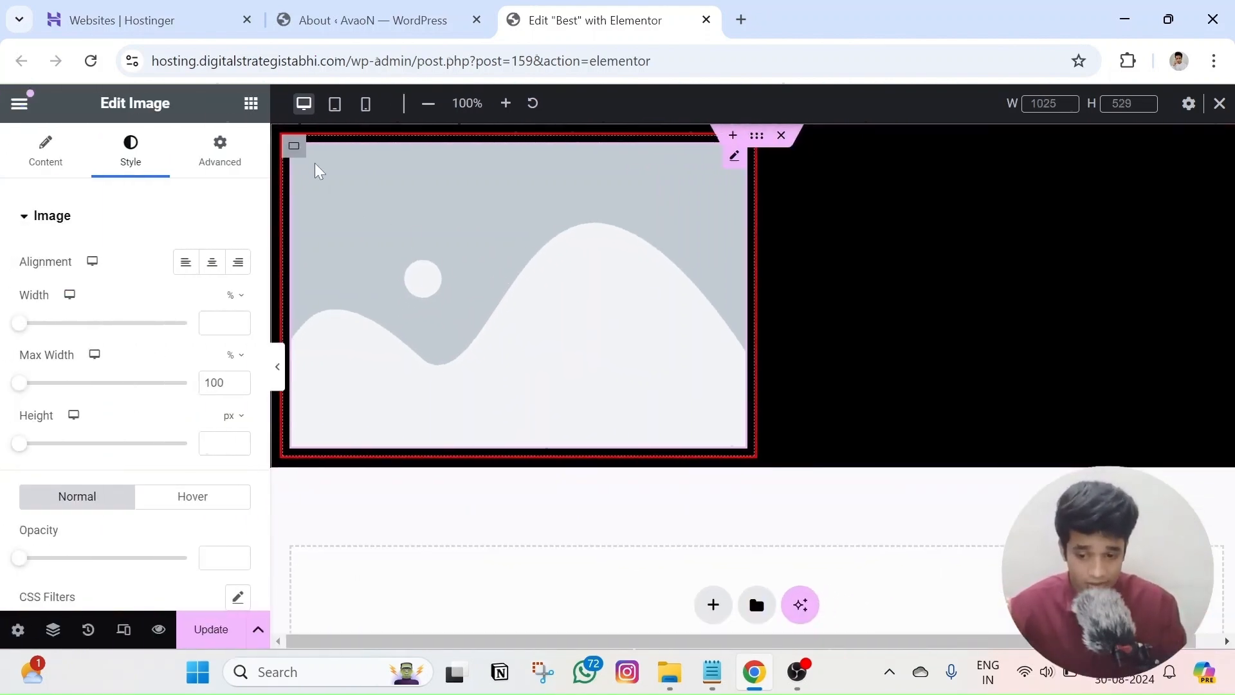
Set the image's max width to 100 vw and preview it at full canvas width
click(303, 156)
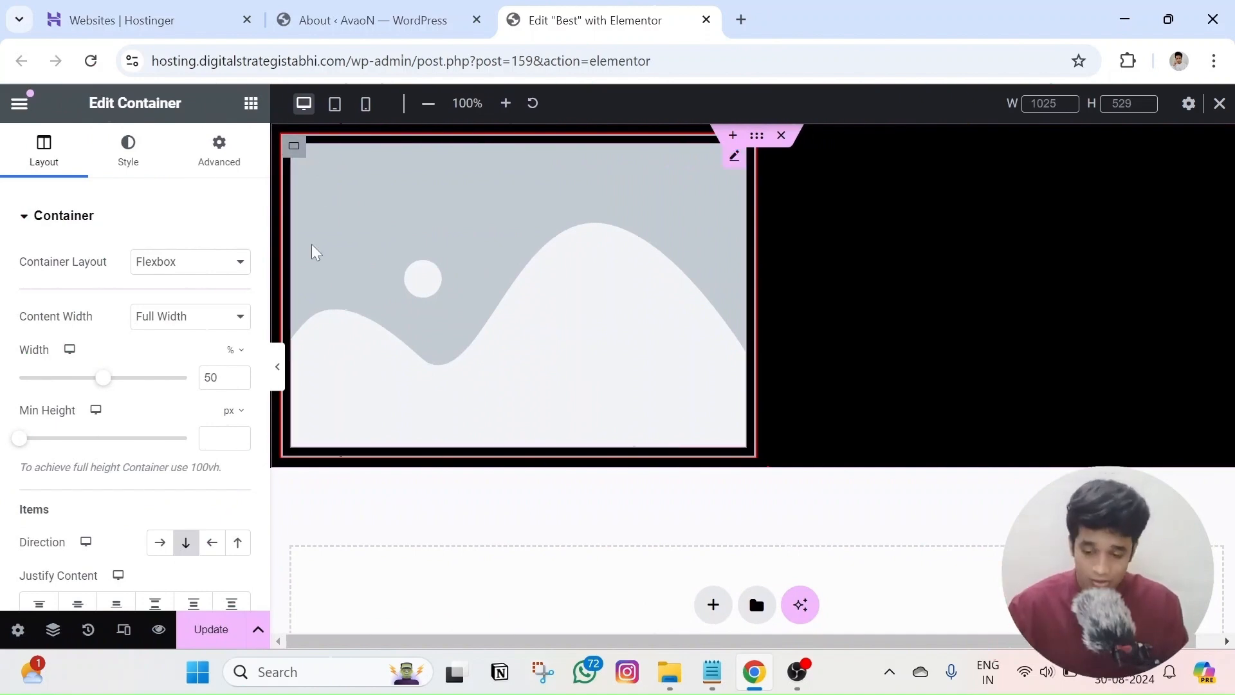
click(315, 315)
mouse_move(233, 364)
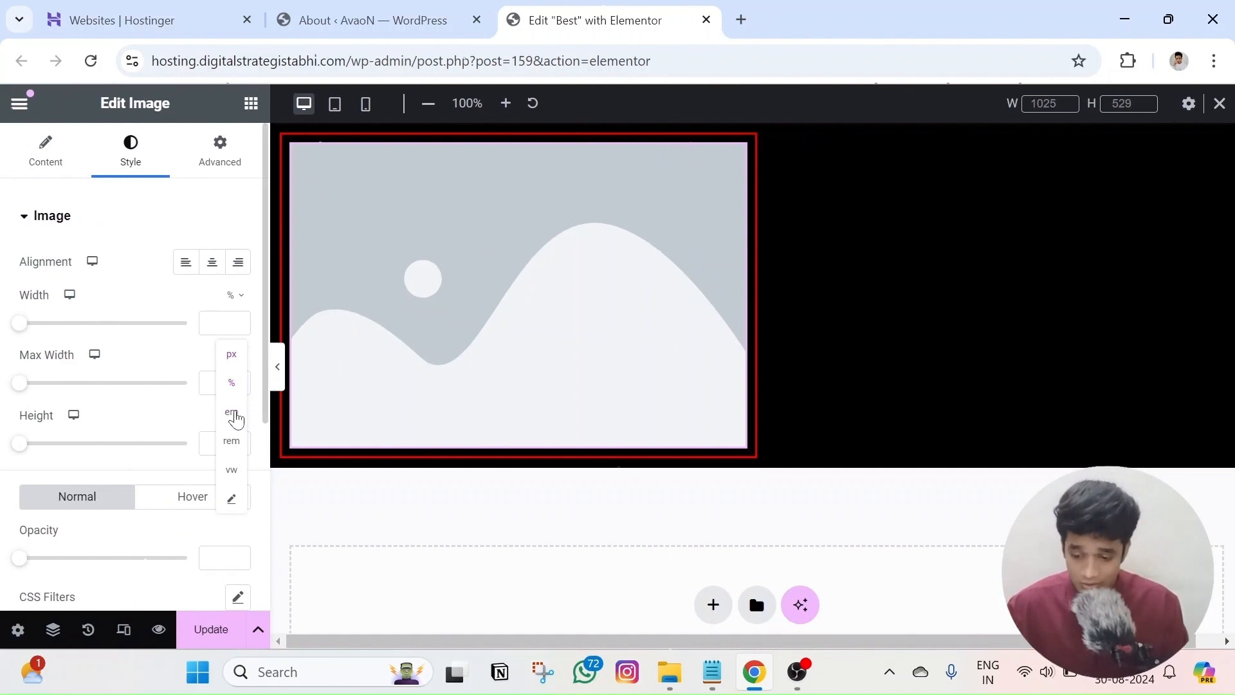
click(232, 478)
drag(20, 384, 187, 383)
click(282, 370)
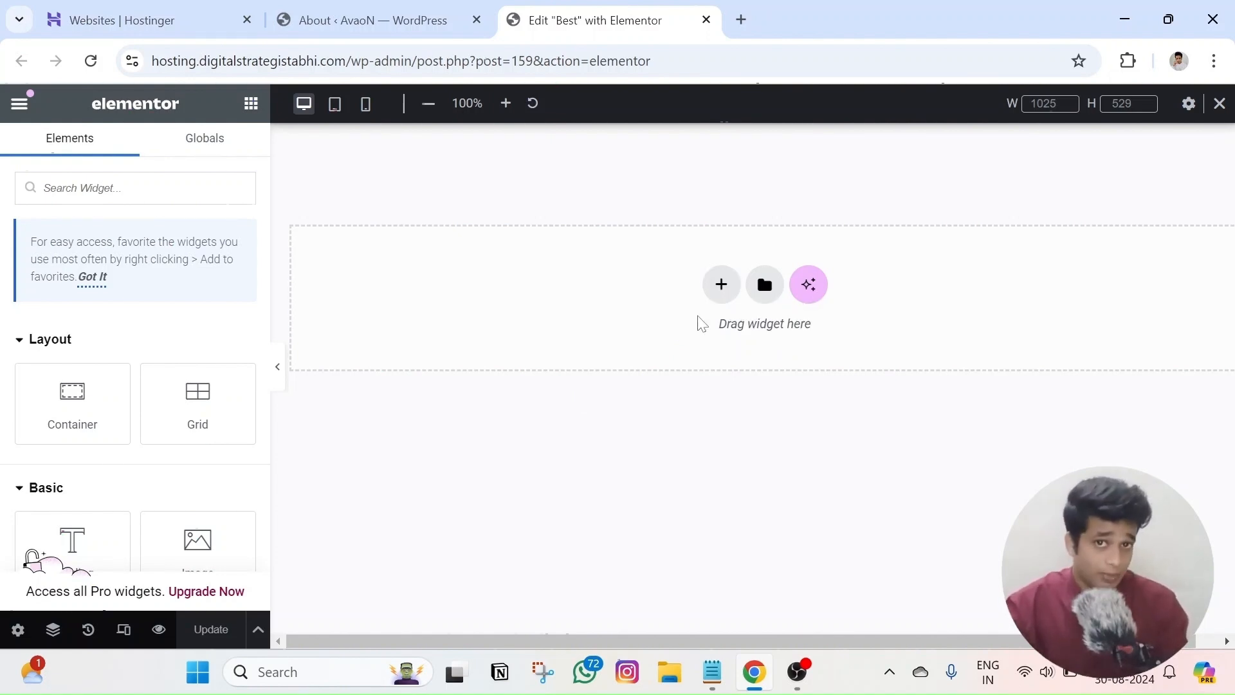
Add a single-column Flexbox container to the empty page
click(721, 284)
click(705, 347)
click(499, 327)
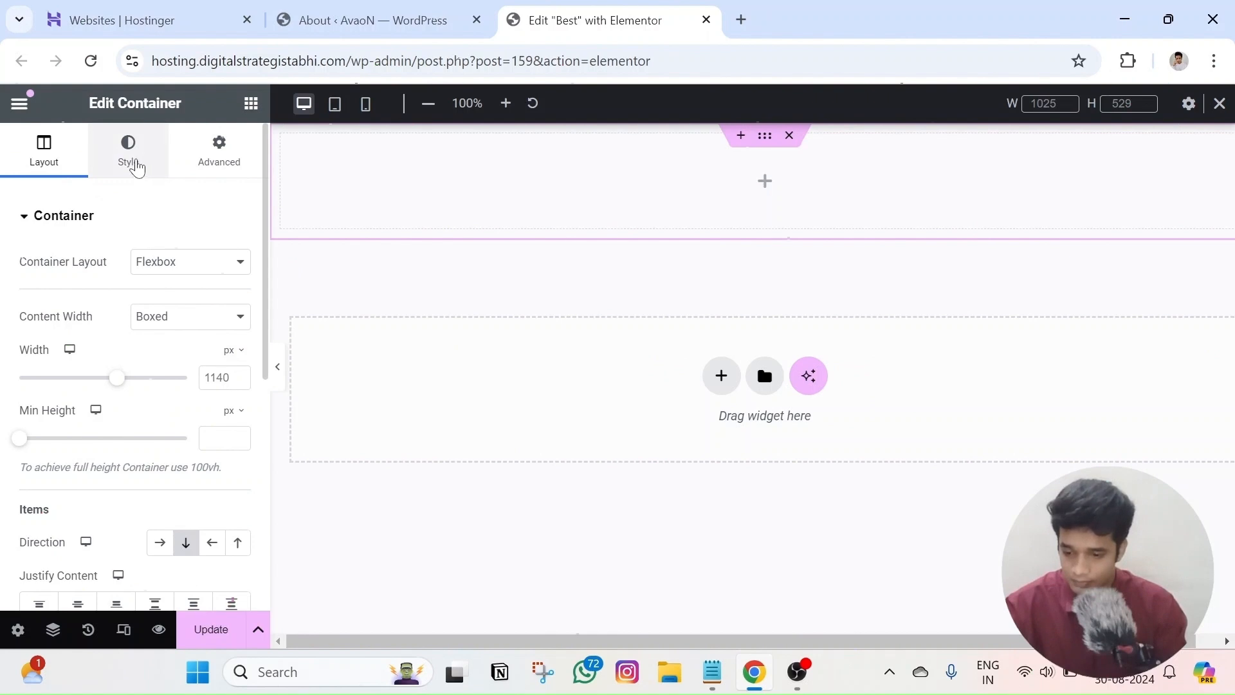
Give the new container a classic black background
click(132, 164)
click(185, 302)
click(160, 302)
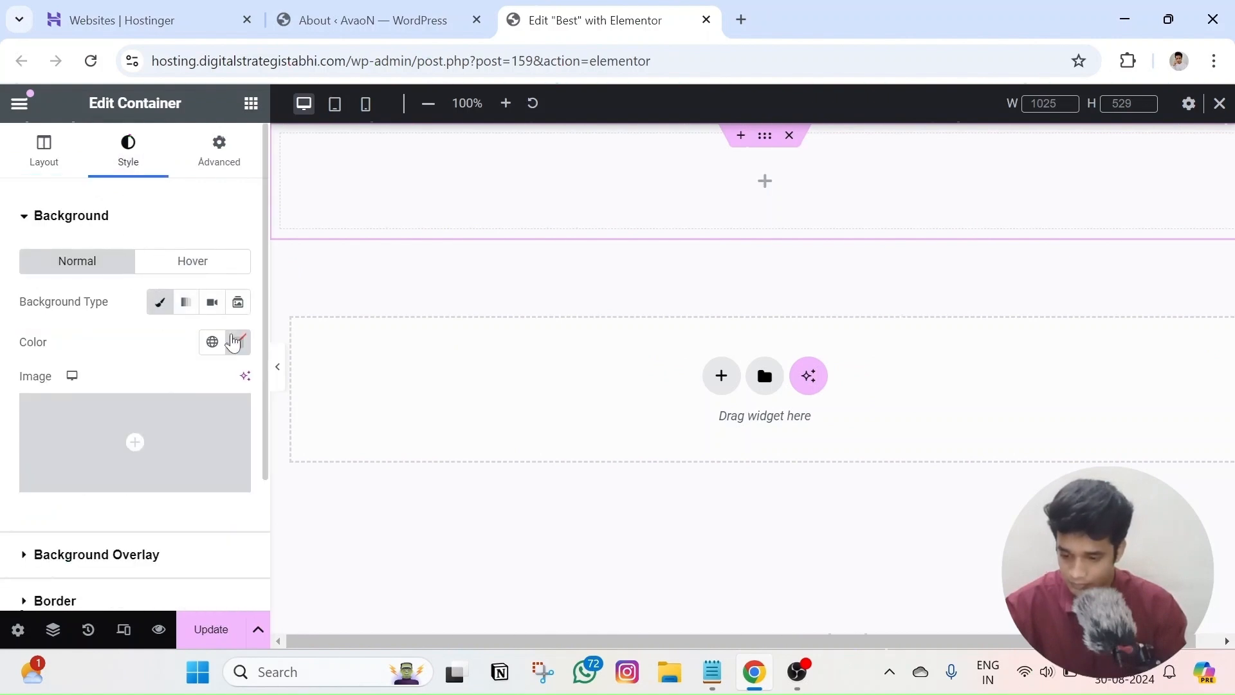
click(237, 342)
click(127, 565)
click(475, 291)
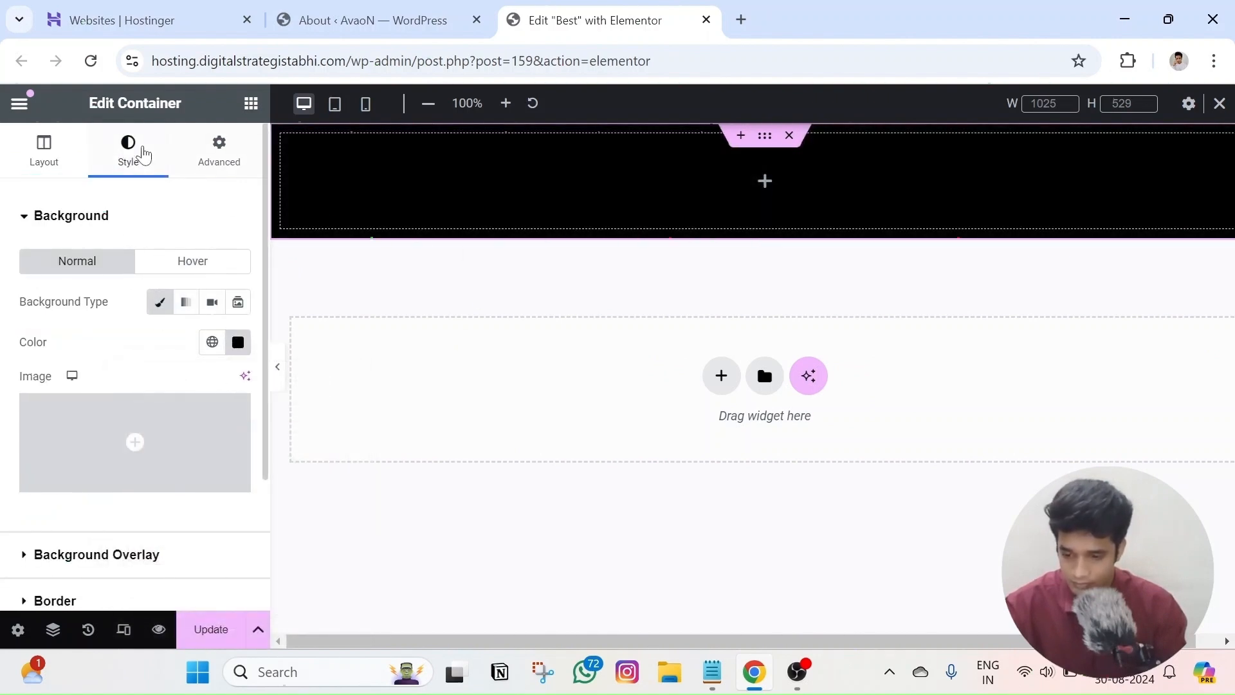
Add a Heading widget to the black container and make its text white
click(251, 103)
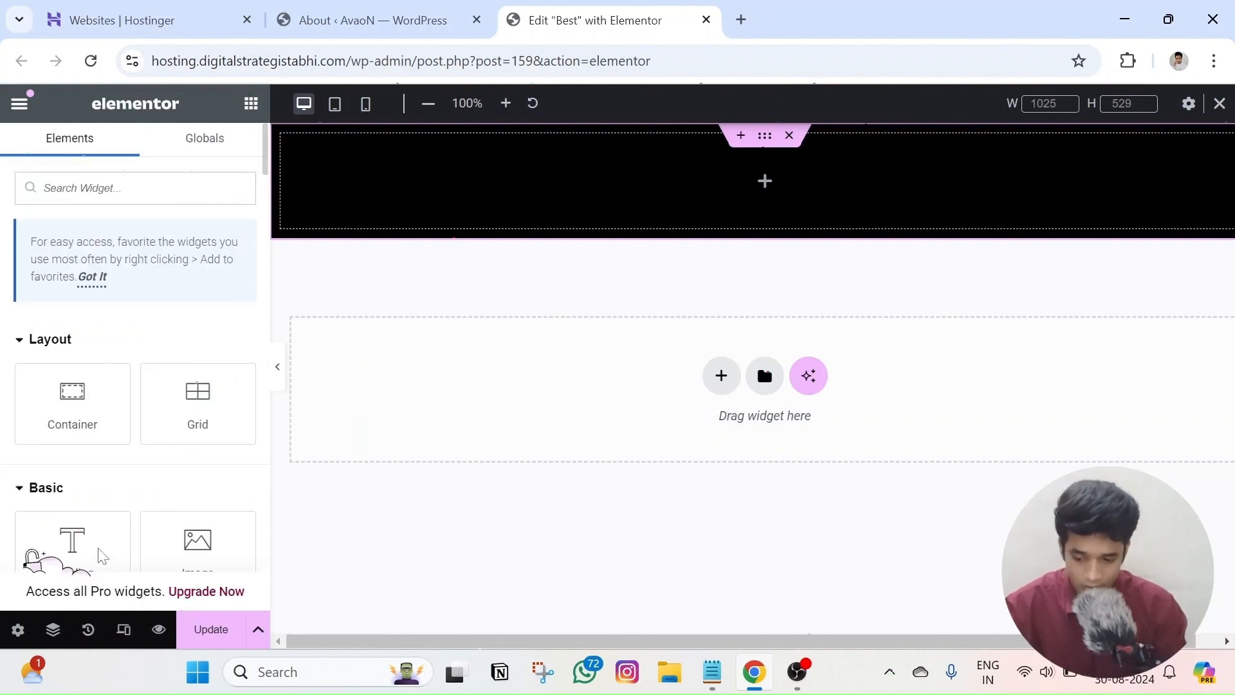
drag(83, 531, 645, 187)
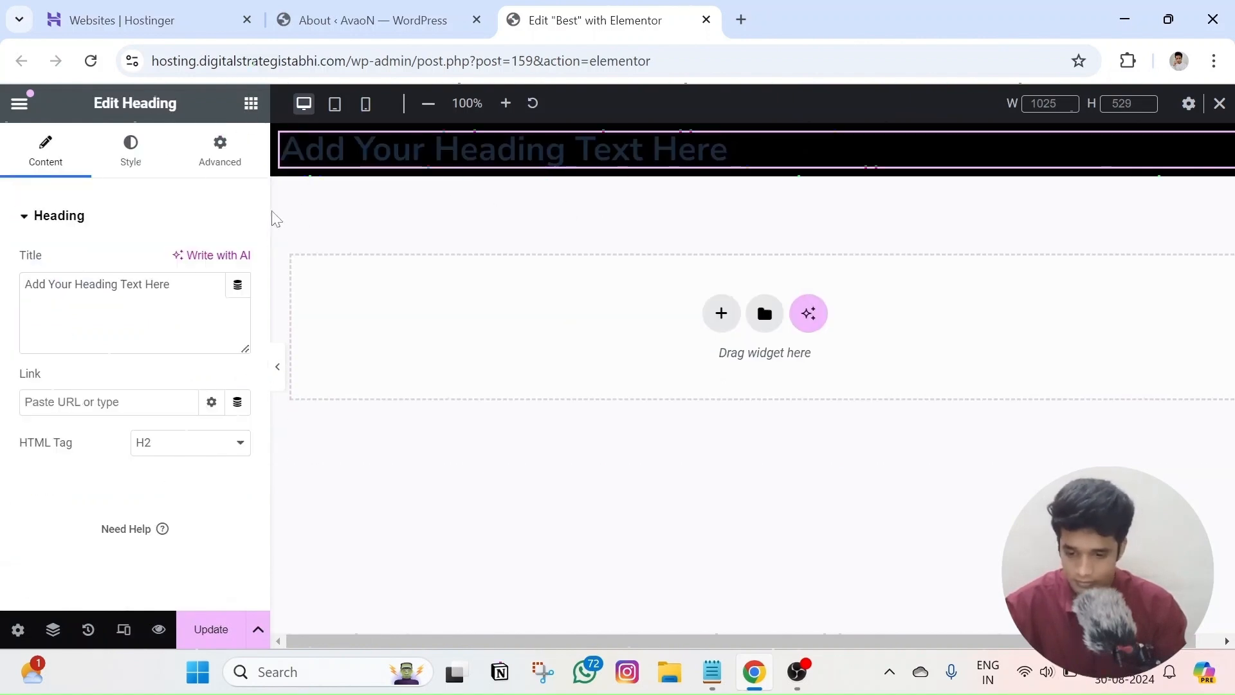
click(130, 151)
click(237, 302)
click(127, 381)
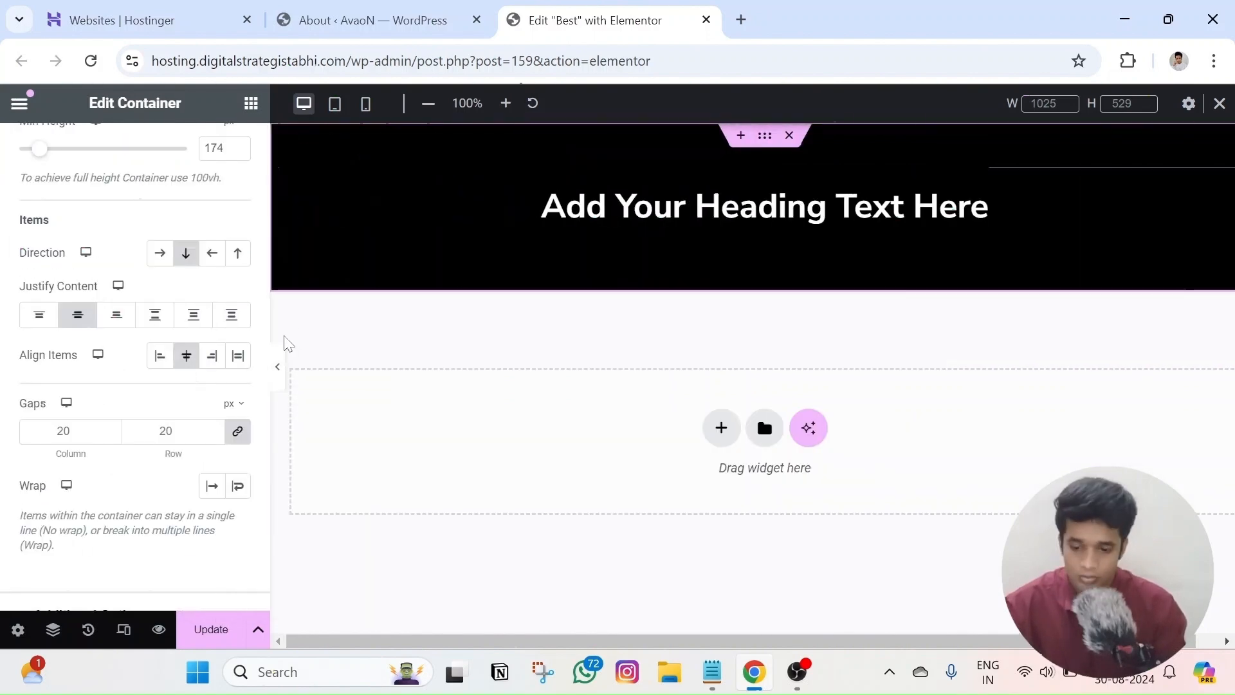
Preview the centred heading at full canvas width and change its typography size unit to em
click(277, 361)
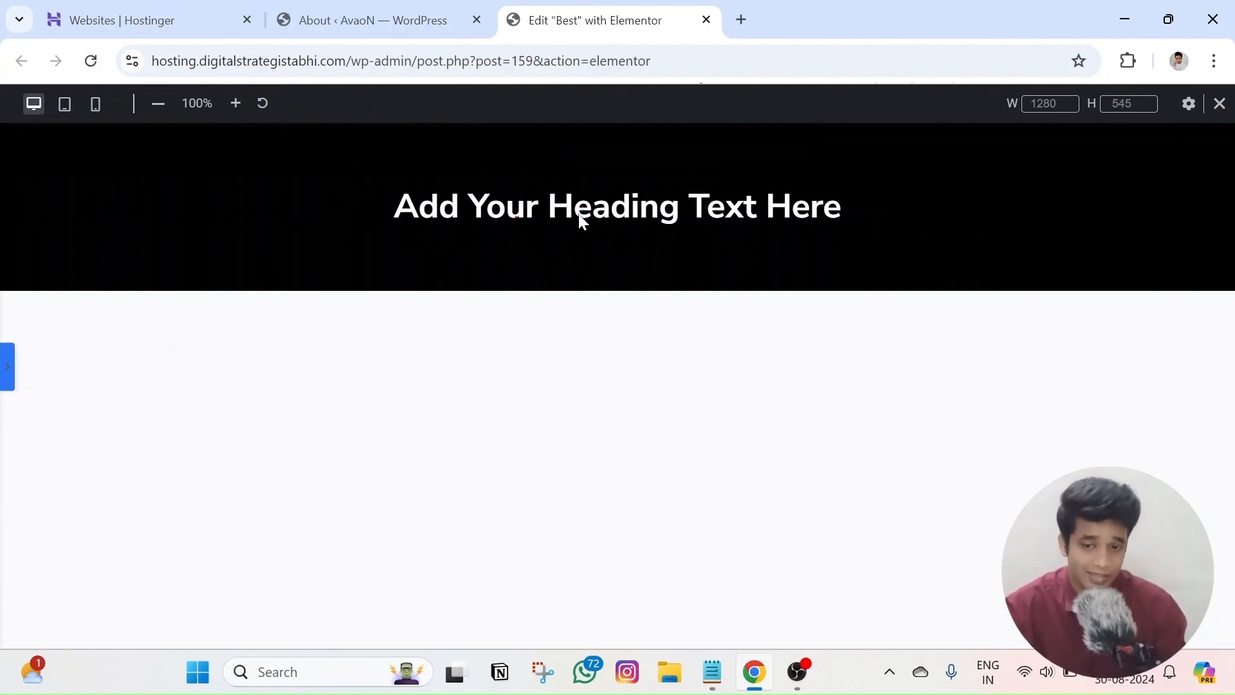
click(7, 367)
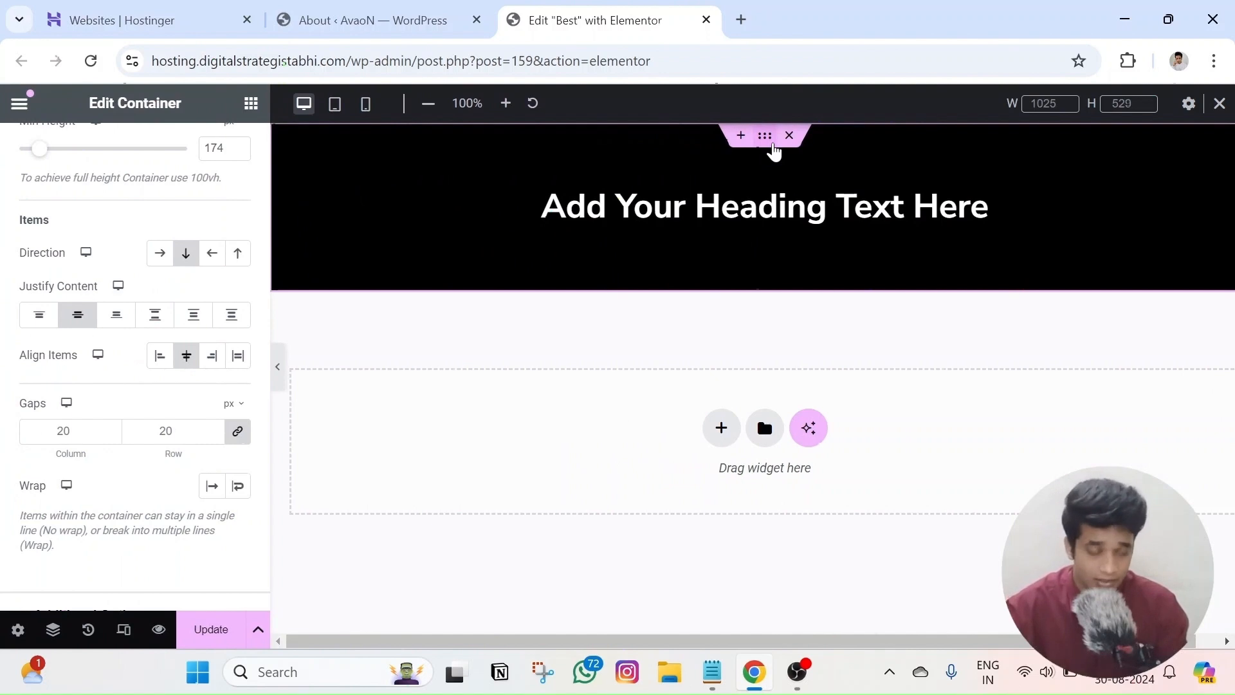
click(779, 204)
click(237, 342)
click(219, 468)
click(215, 497)
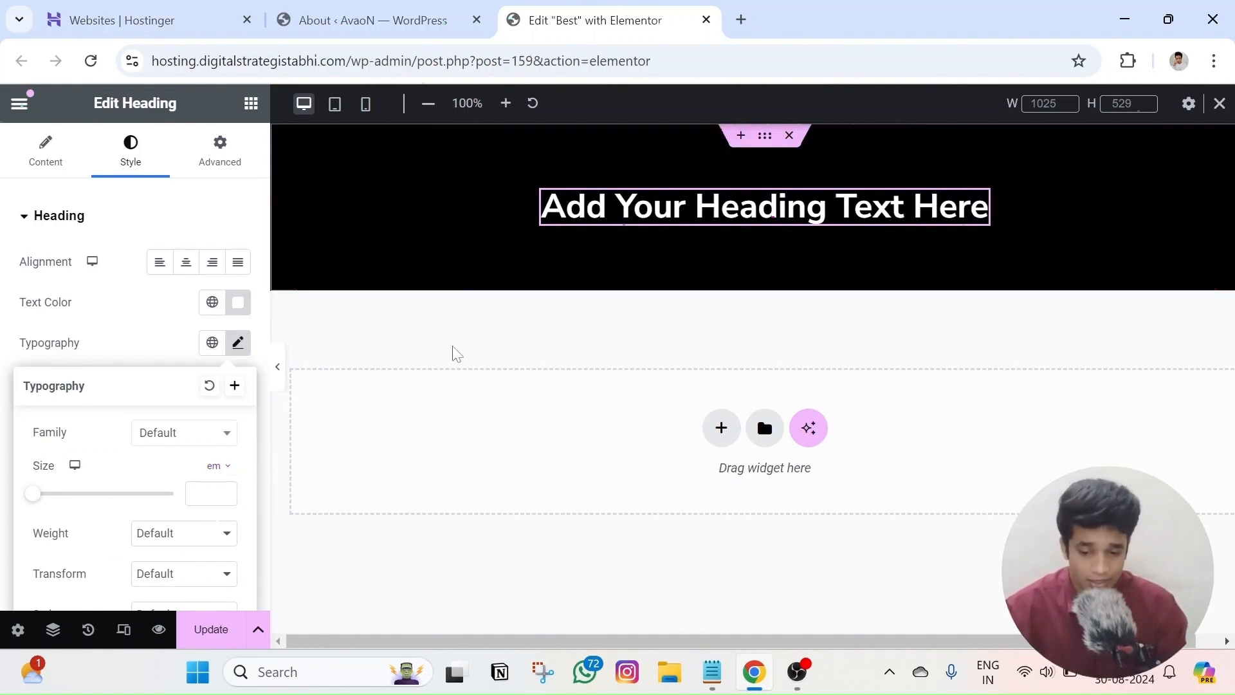
click(218, 476)
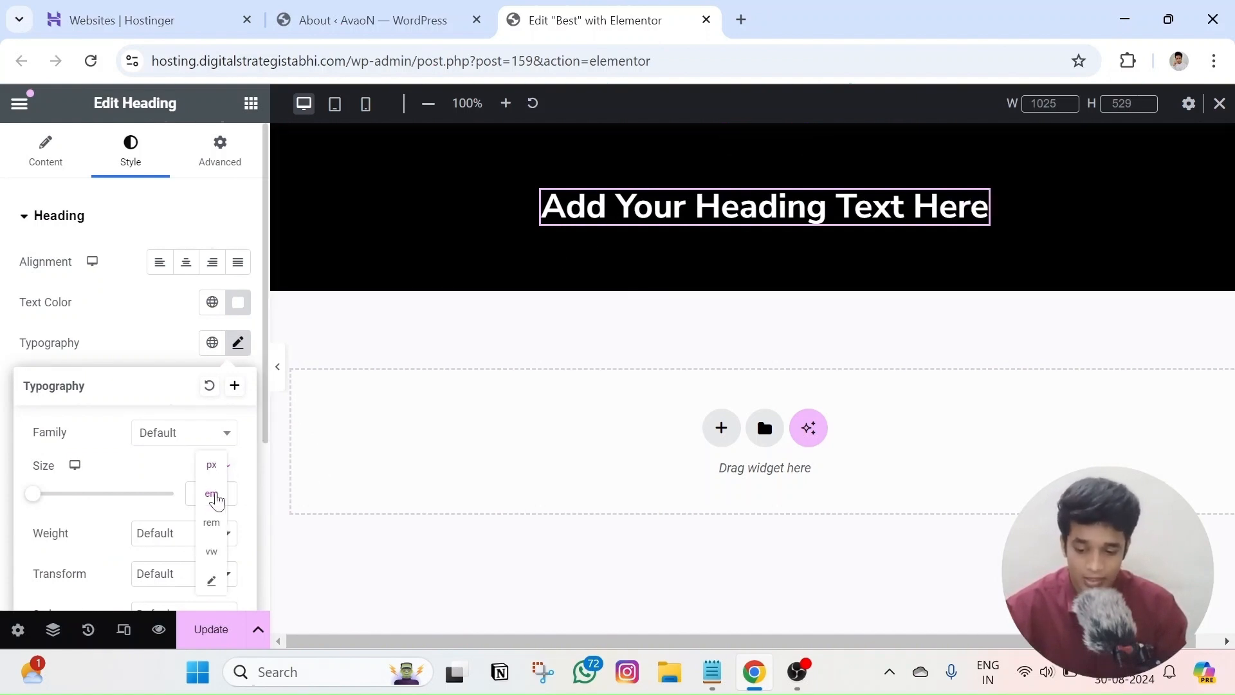
click(388, 351)
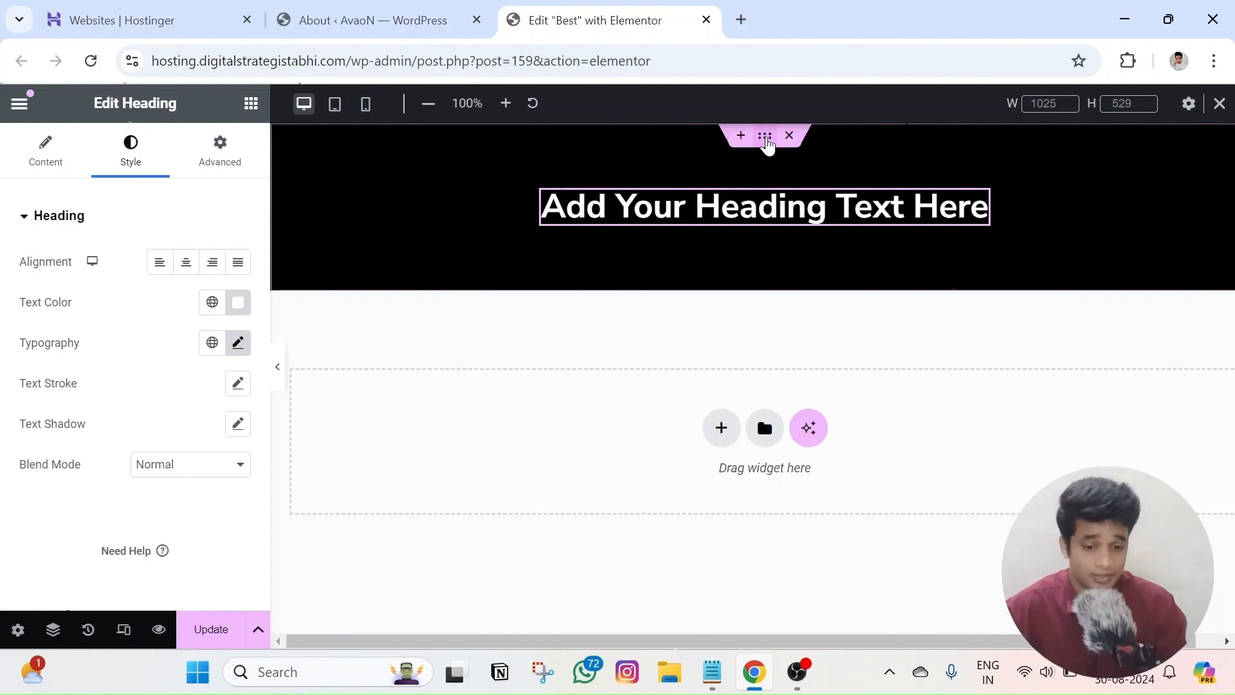
Set the heading's font size to 1 em
click(767, 144)
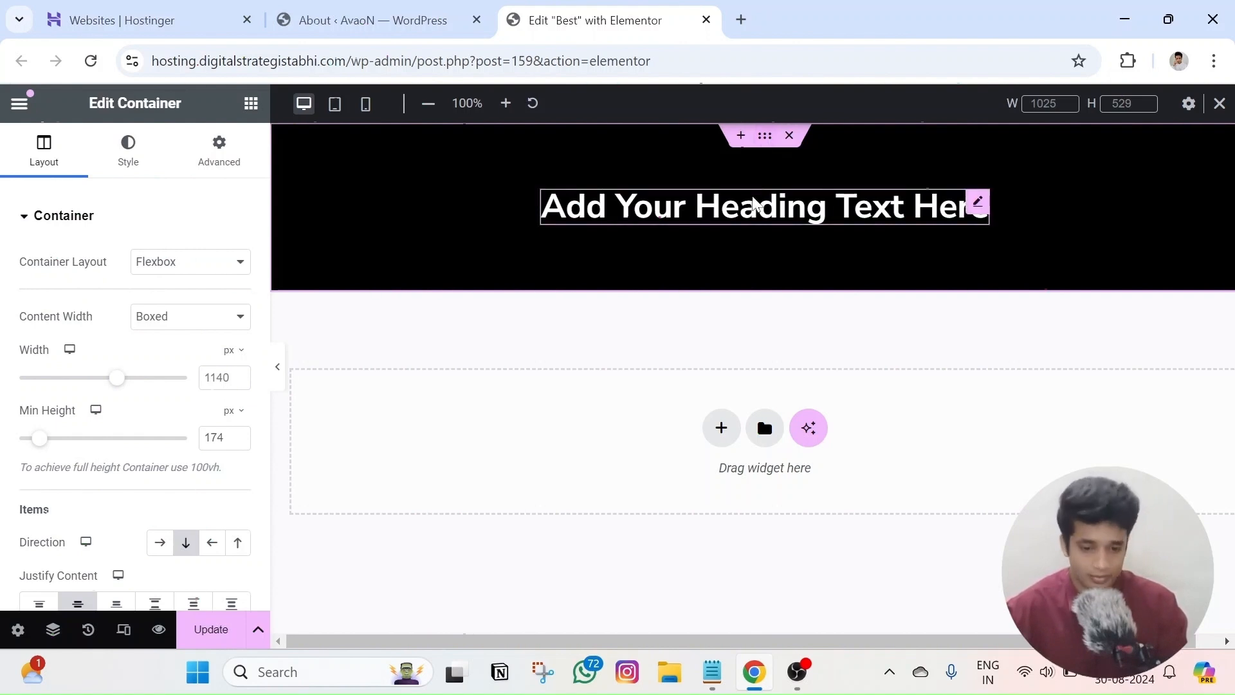
click(759, 205)
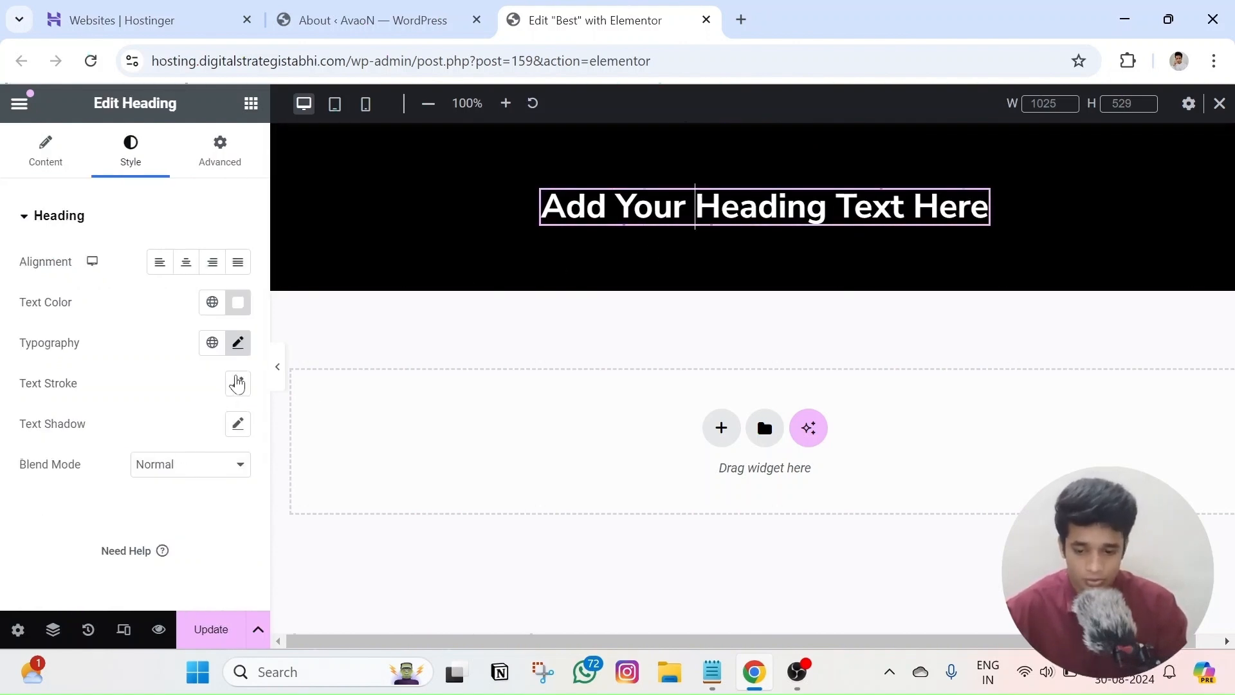
click(237, 343)
click(225, 492)
double_click(199, 494)
text(1)
click(482, 323)
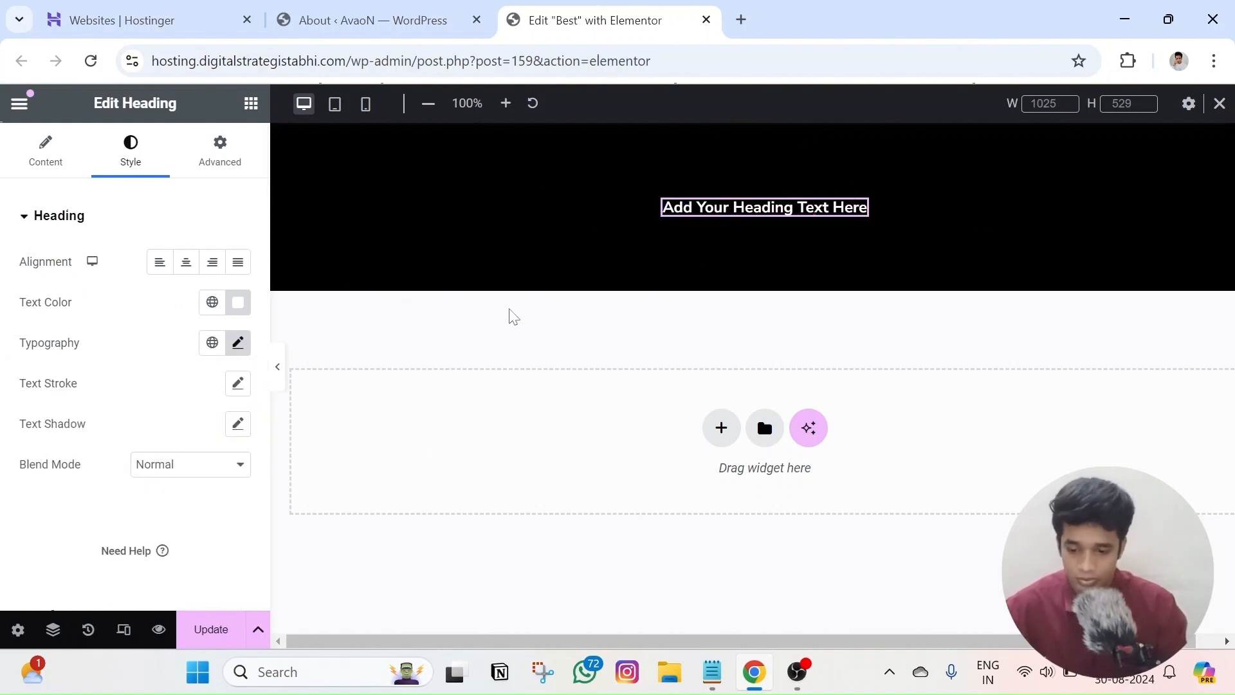
Set the font size of the heading in the black container to 2 em
click(764, 137)
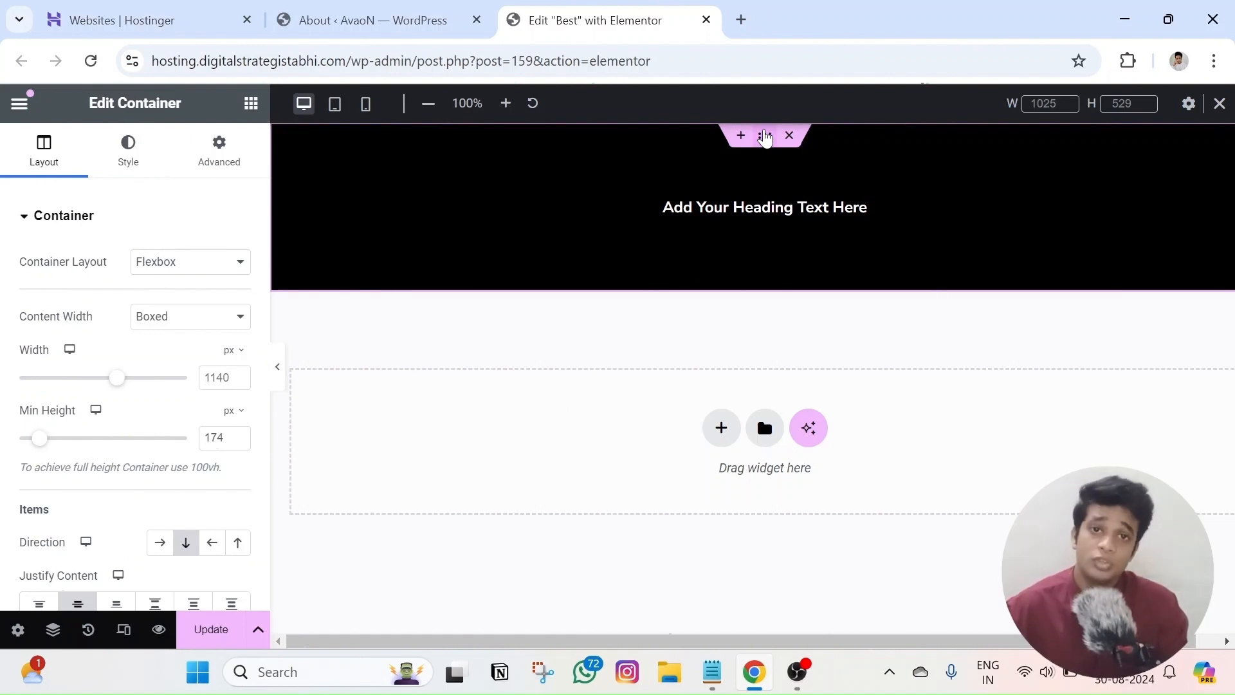
click(756, 217)
click(237, 343)
double_click(195, 493)
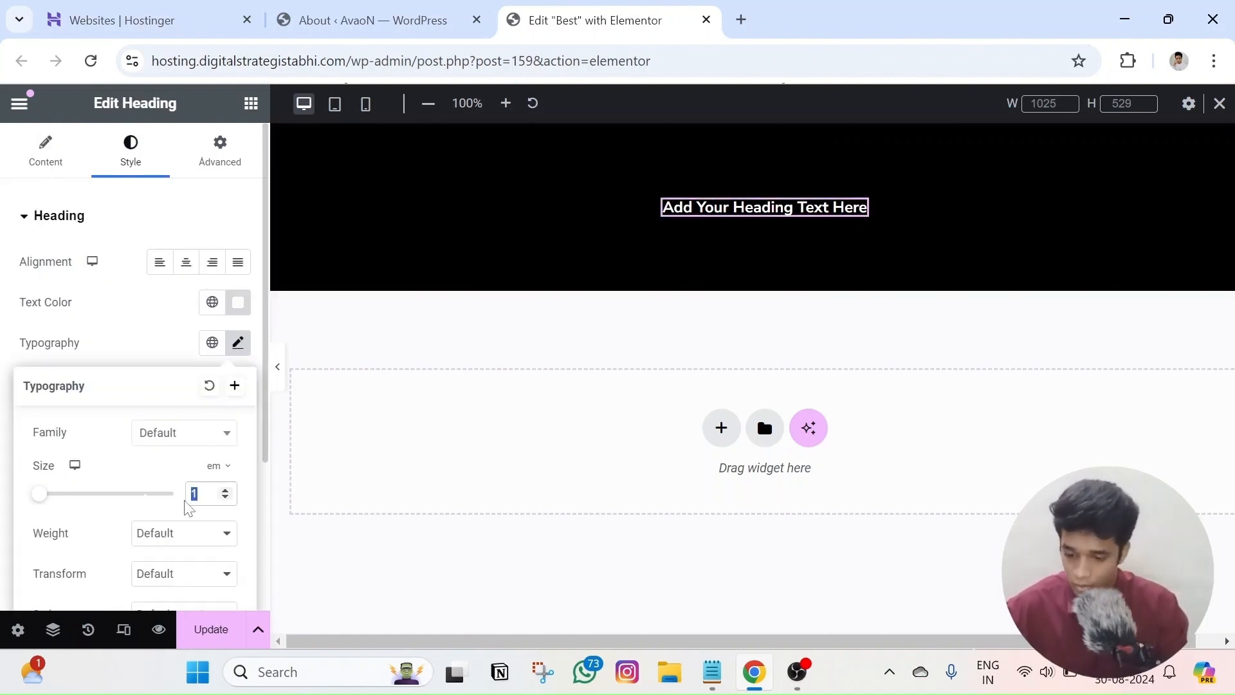
text(2)
click(633, 315)
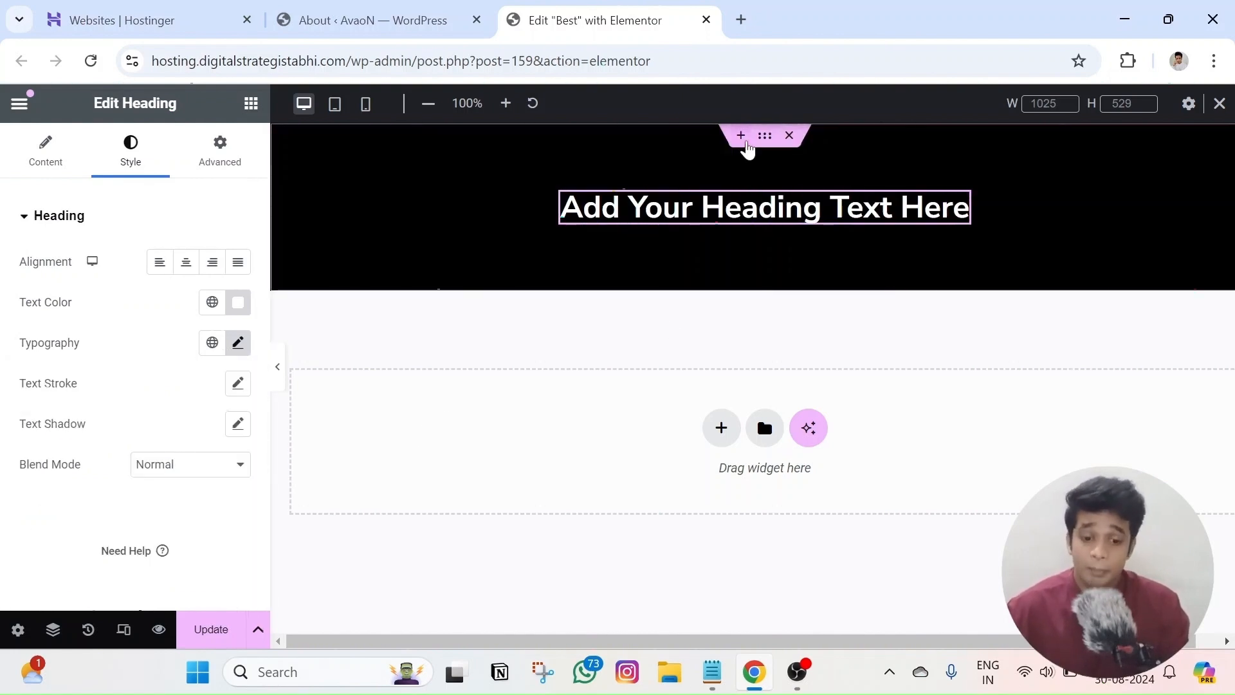
Set the heading's font size to 3 em and update the page
click(765, 136)
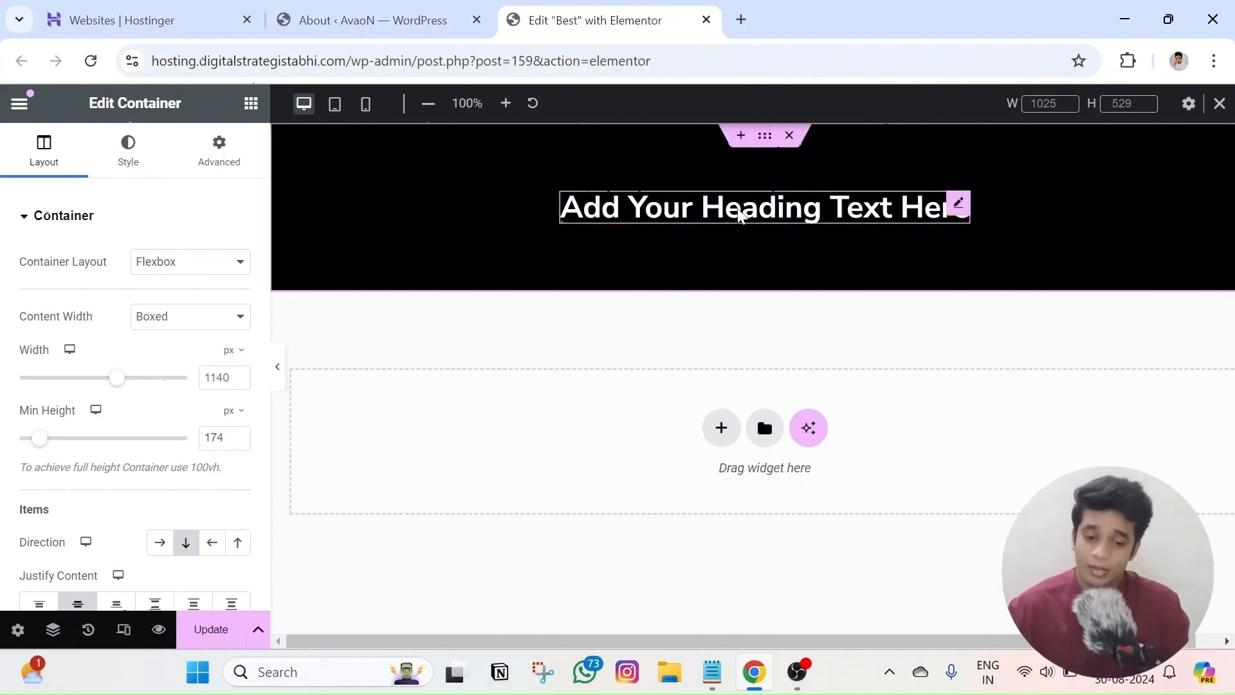
click(739, 215)
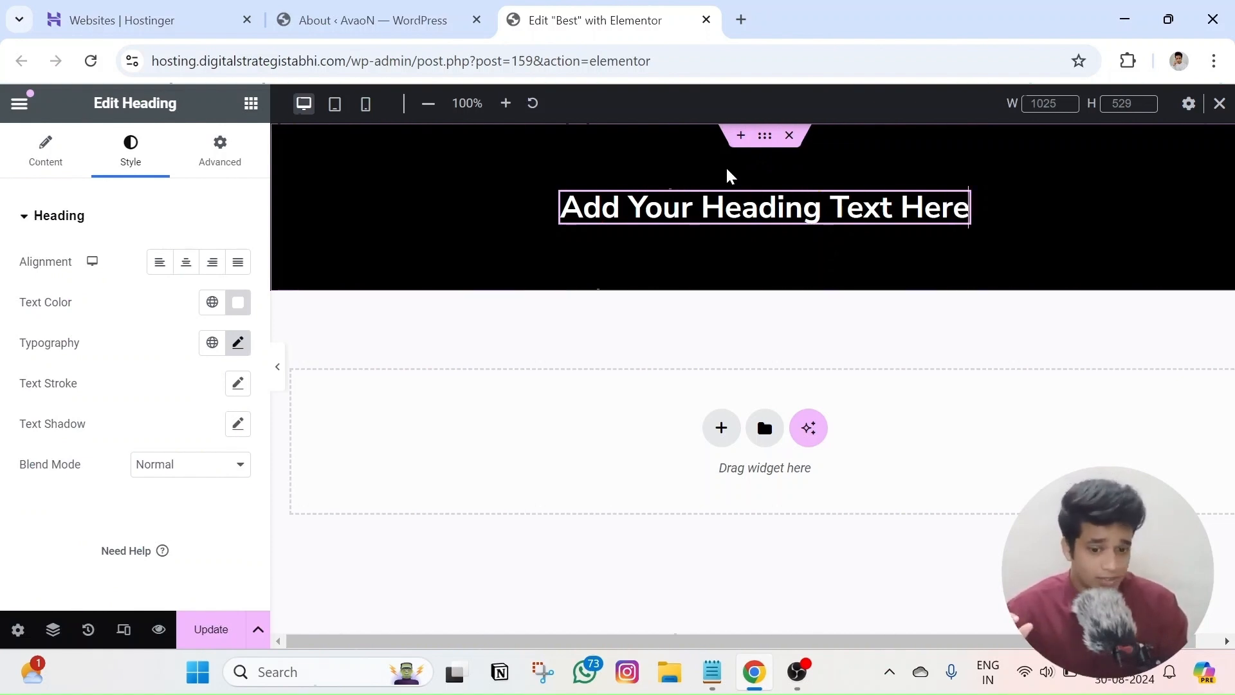
click(765, 136)
click(740, 205)
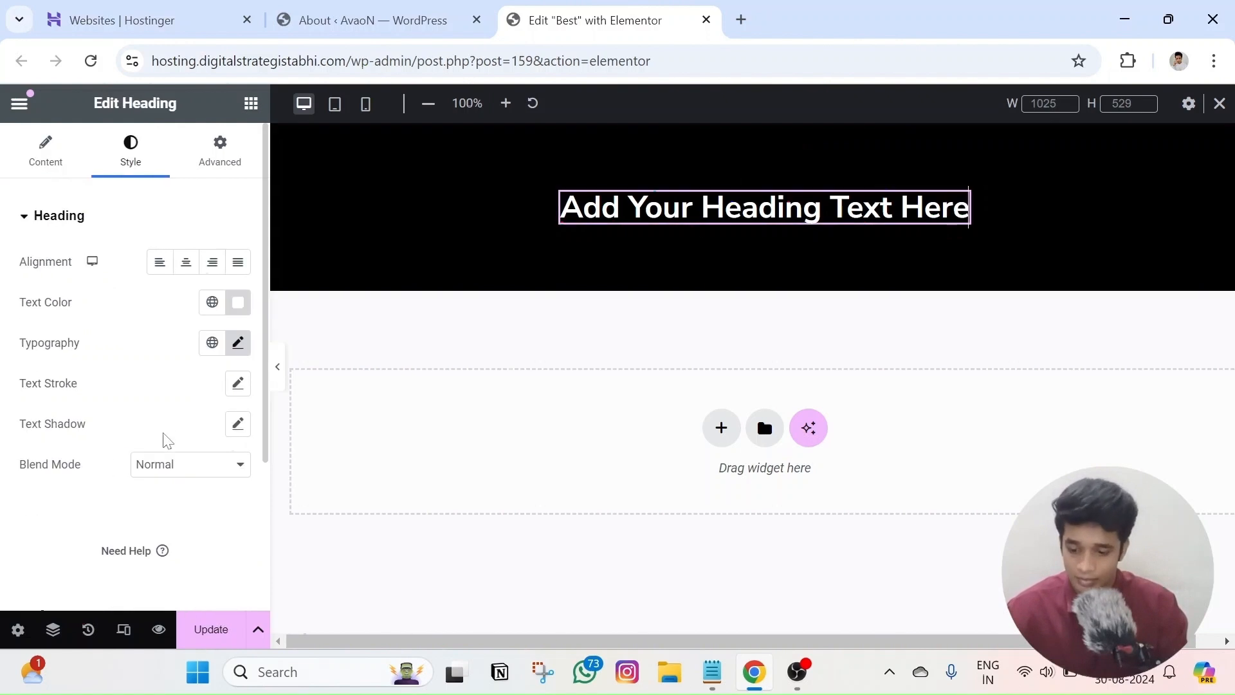
click(237, 342)
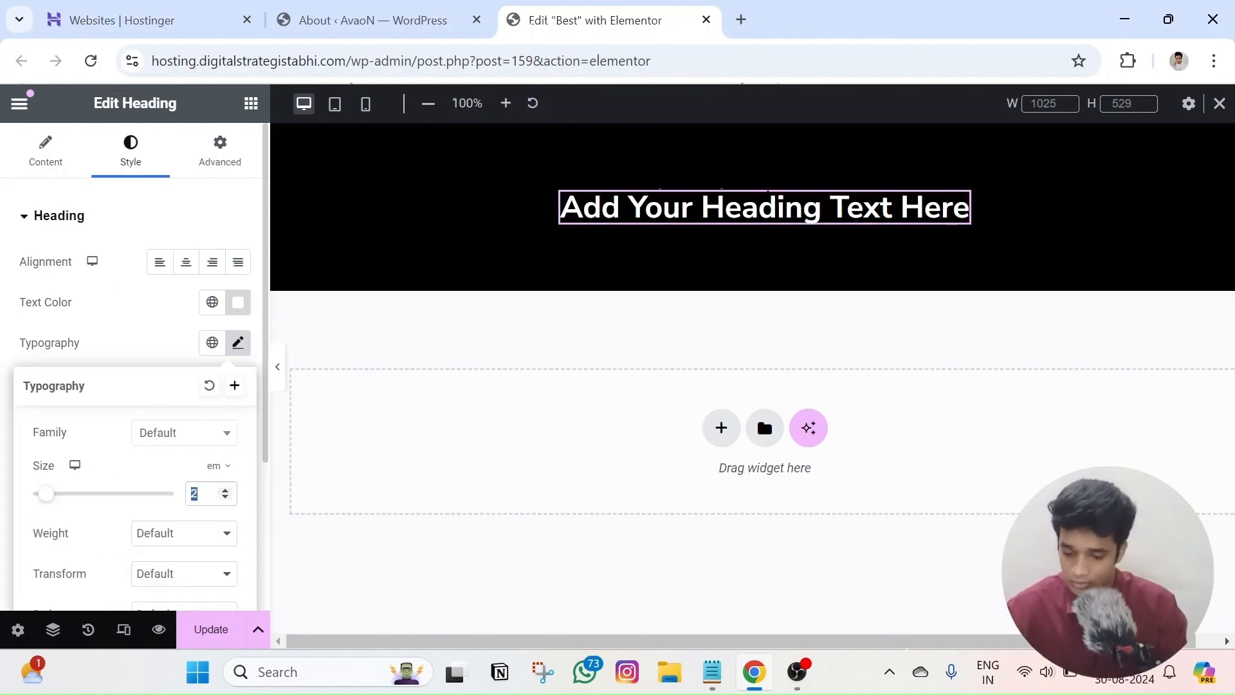
text(3)
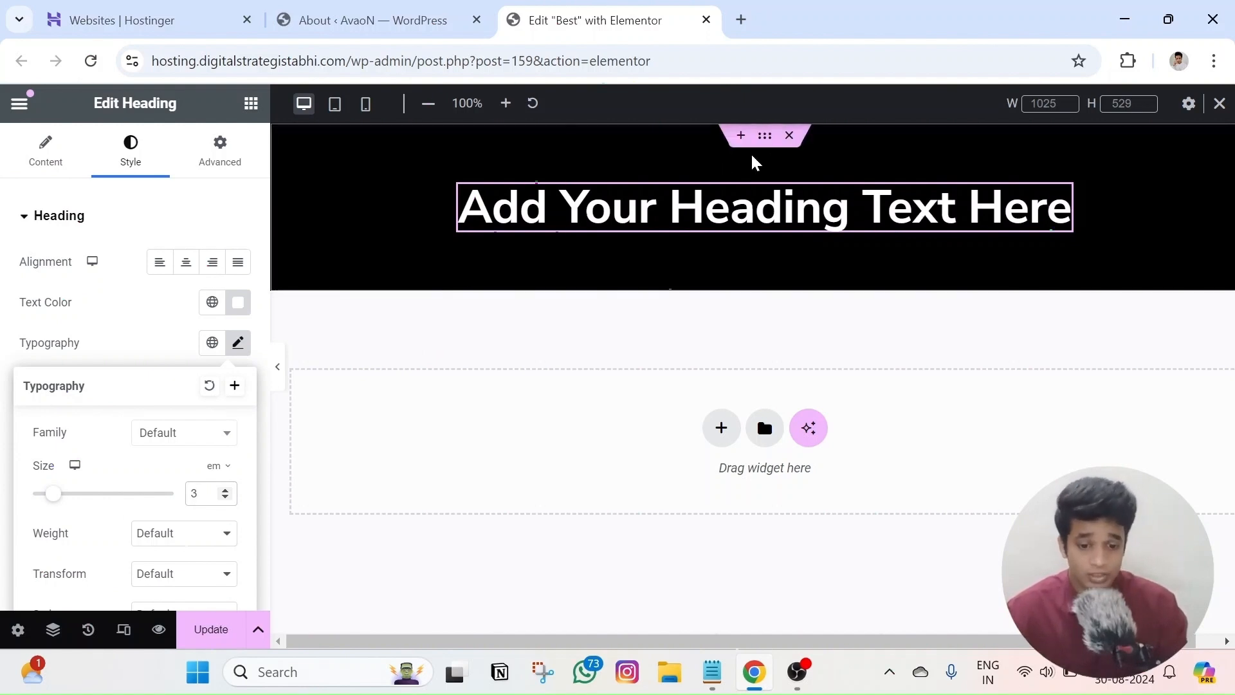
click(765, 136)
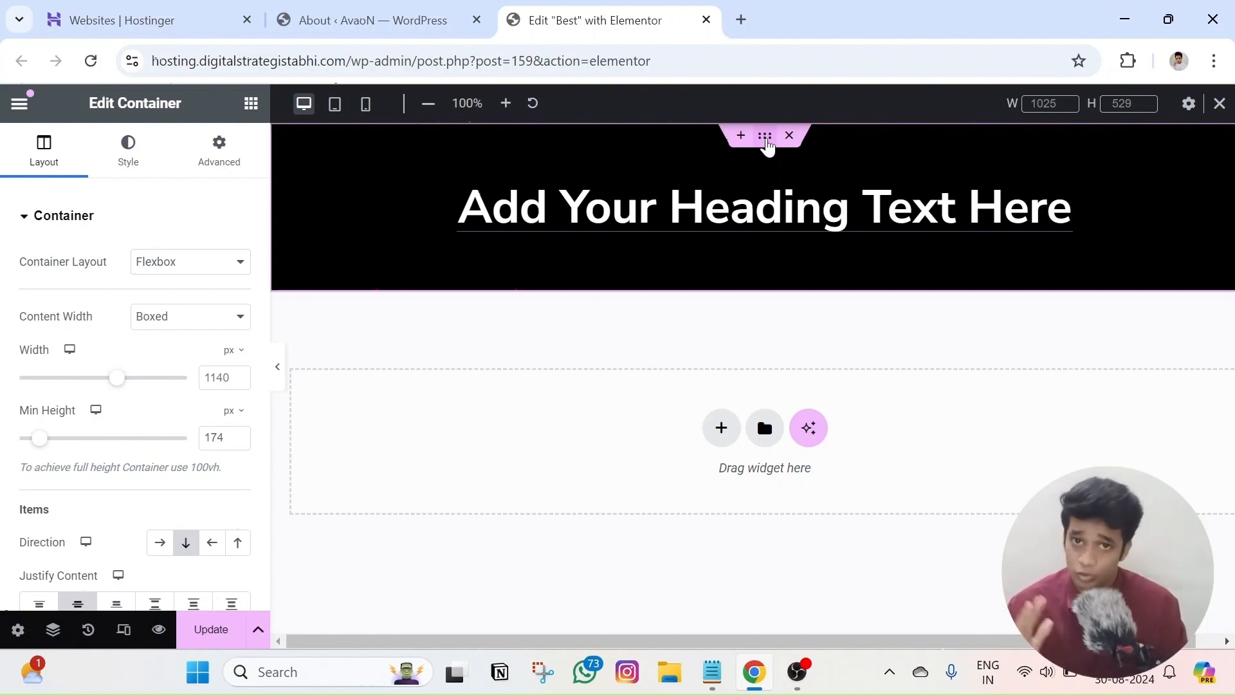
click(211, 630)
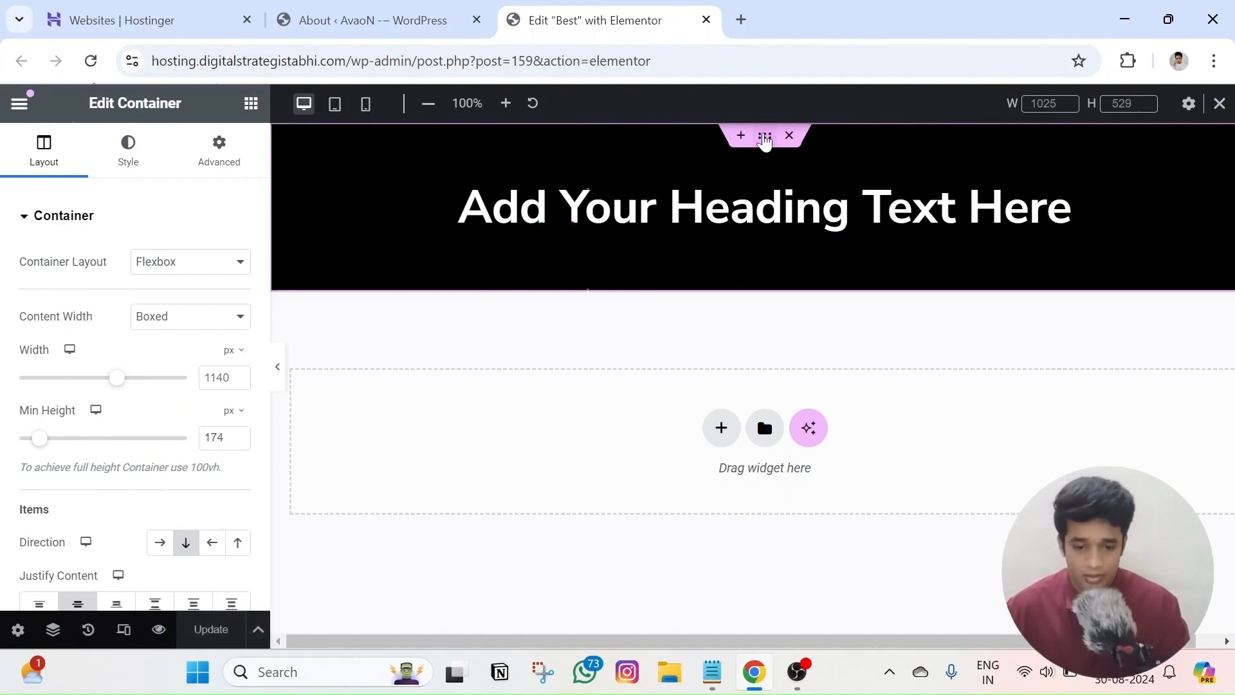
Open the theme style typography in Site Settings and locate the Body options
click(18, 629)
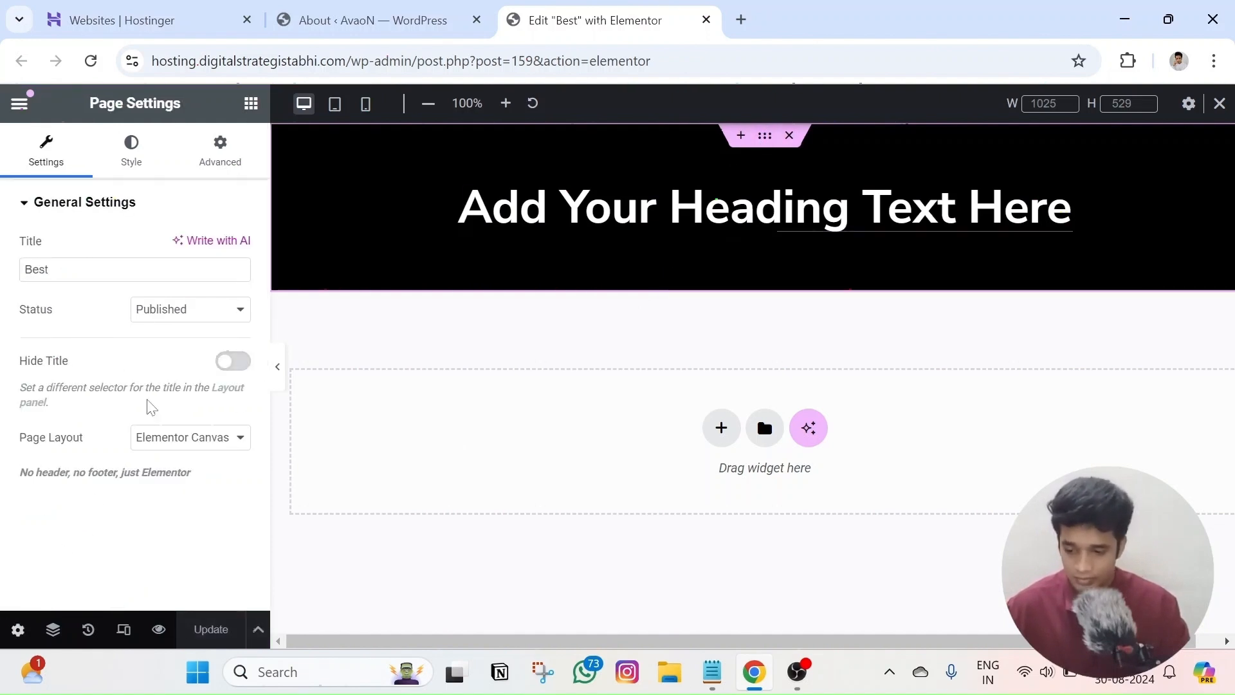
click(18, 103)
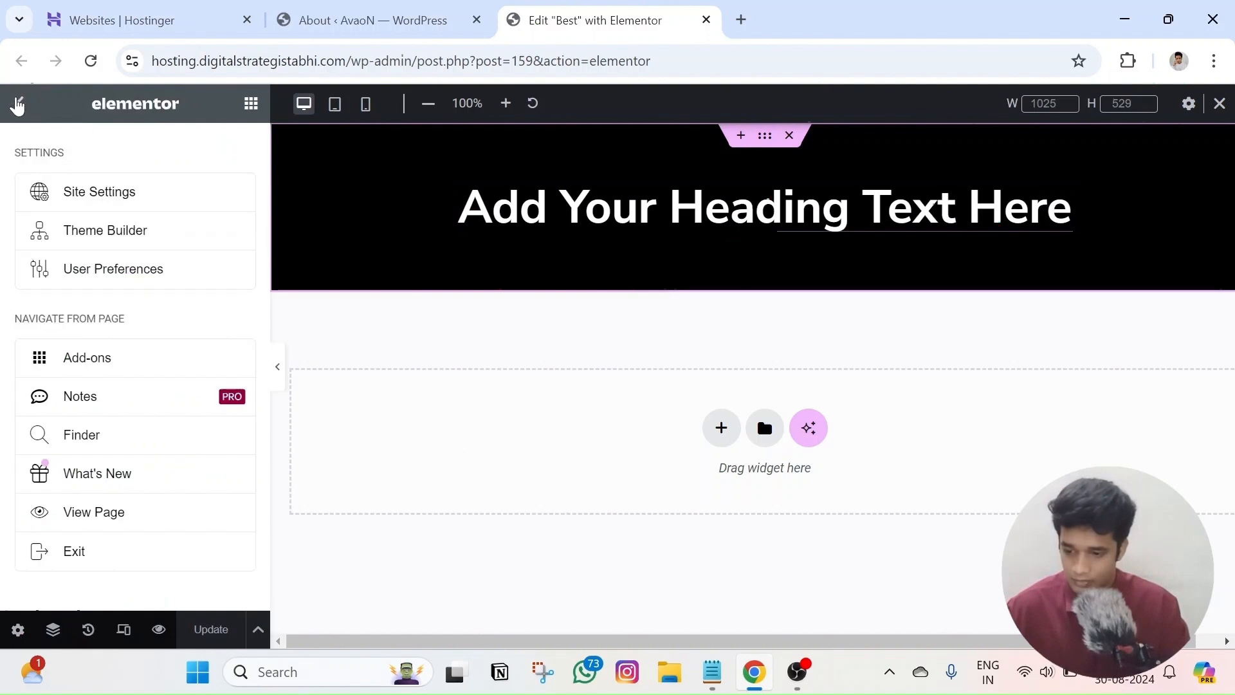
click(116, 206)
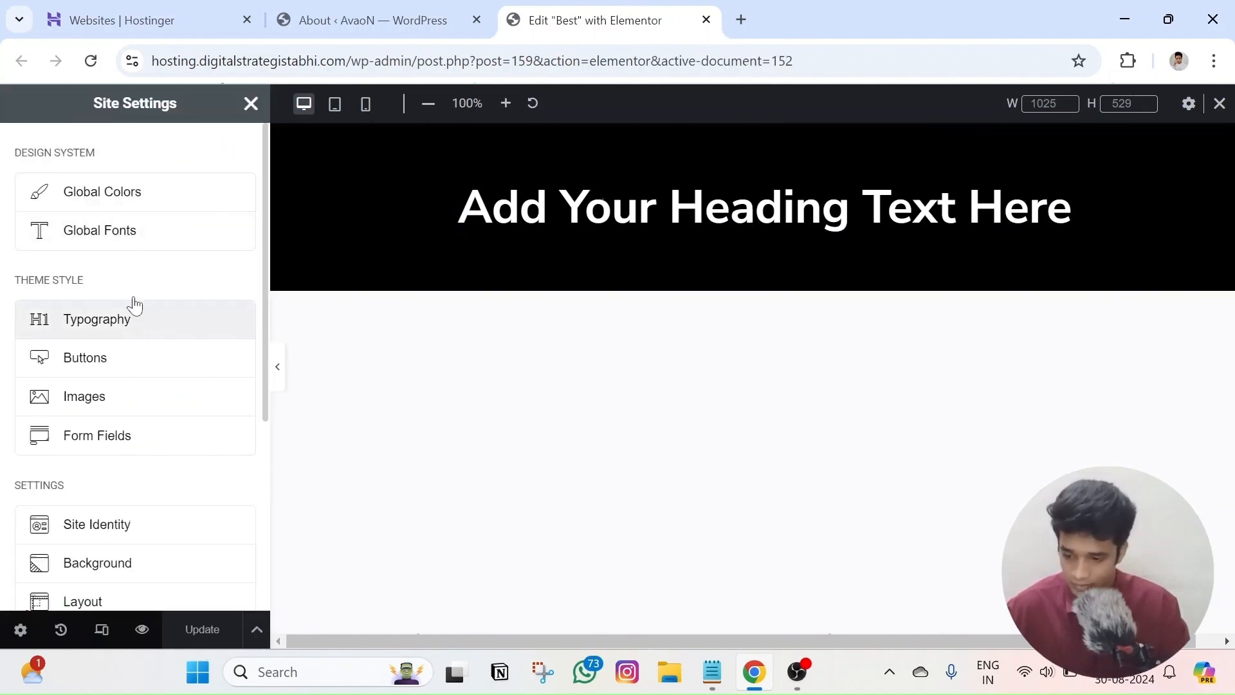
click(133, 307)
double_click(34, 185)
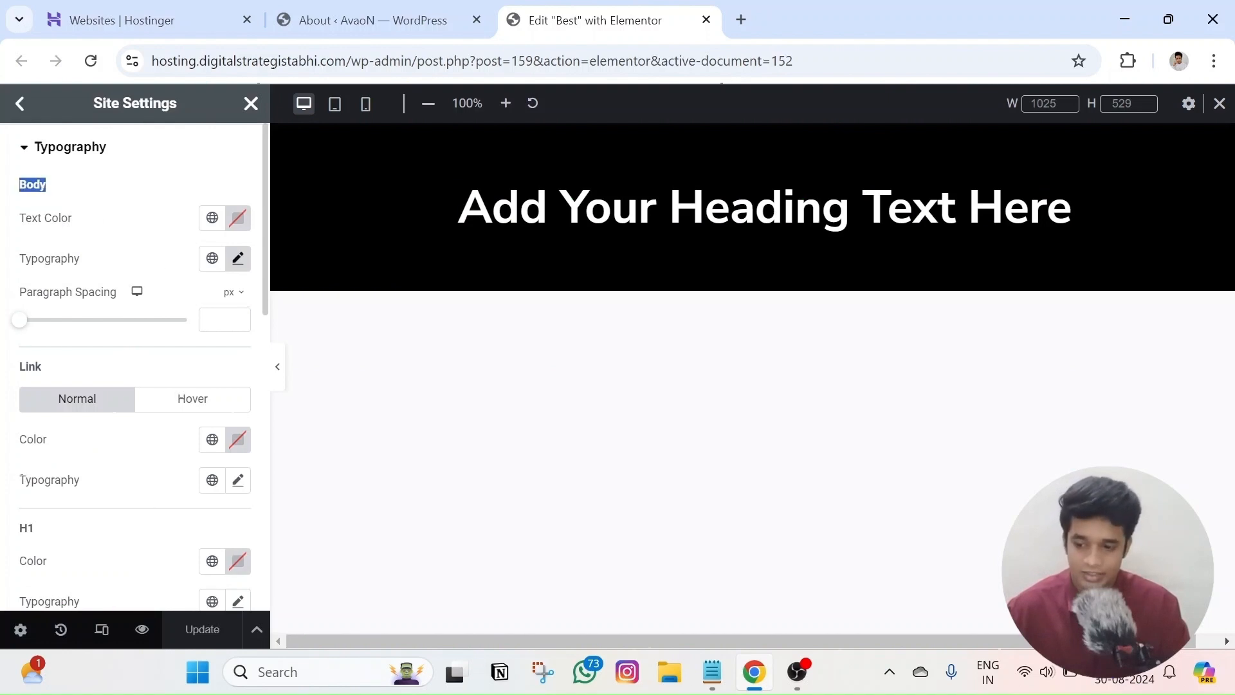
click(63, 194)
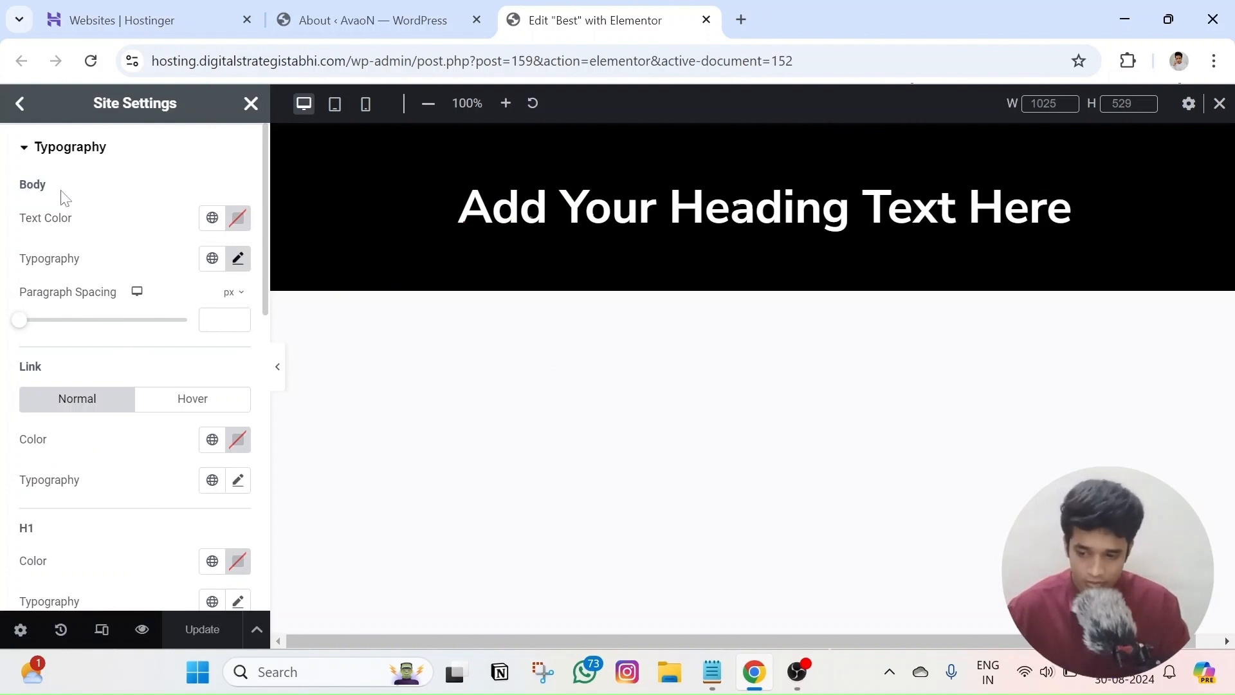
Set the site-wide body font size to 20 px
click(237, 258)
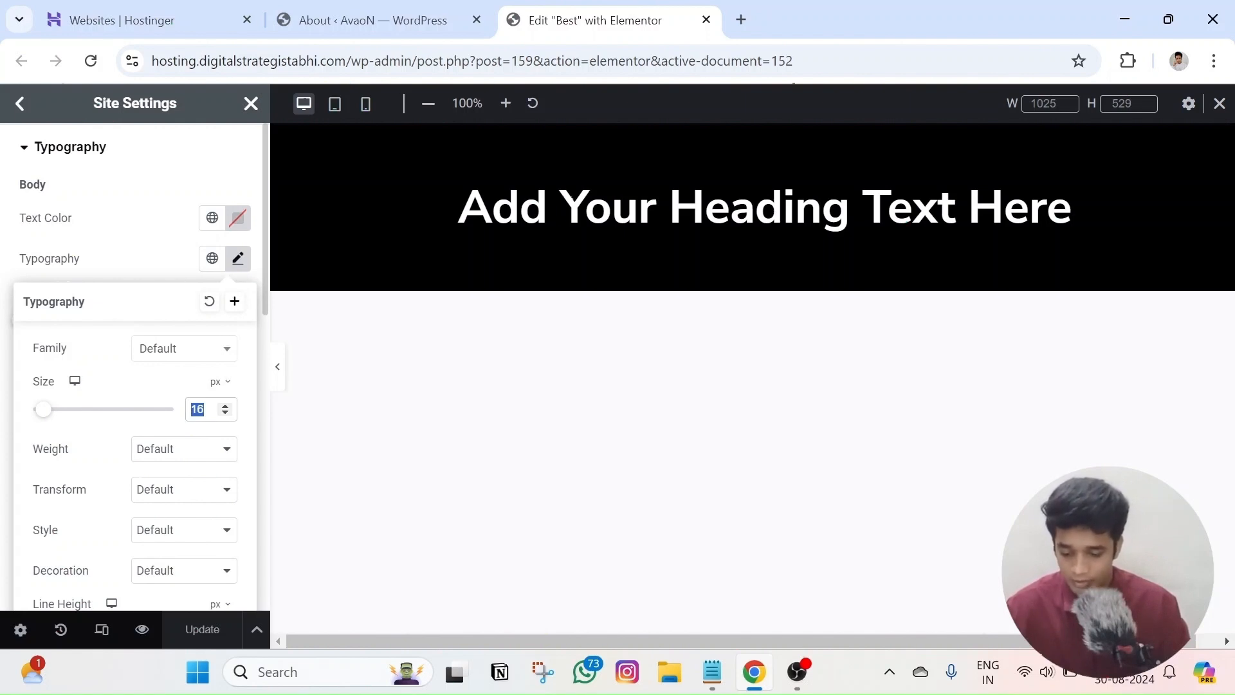
text(20)
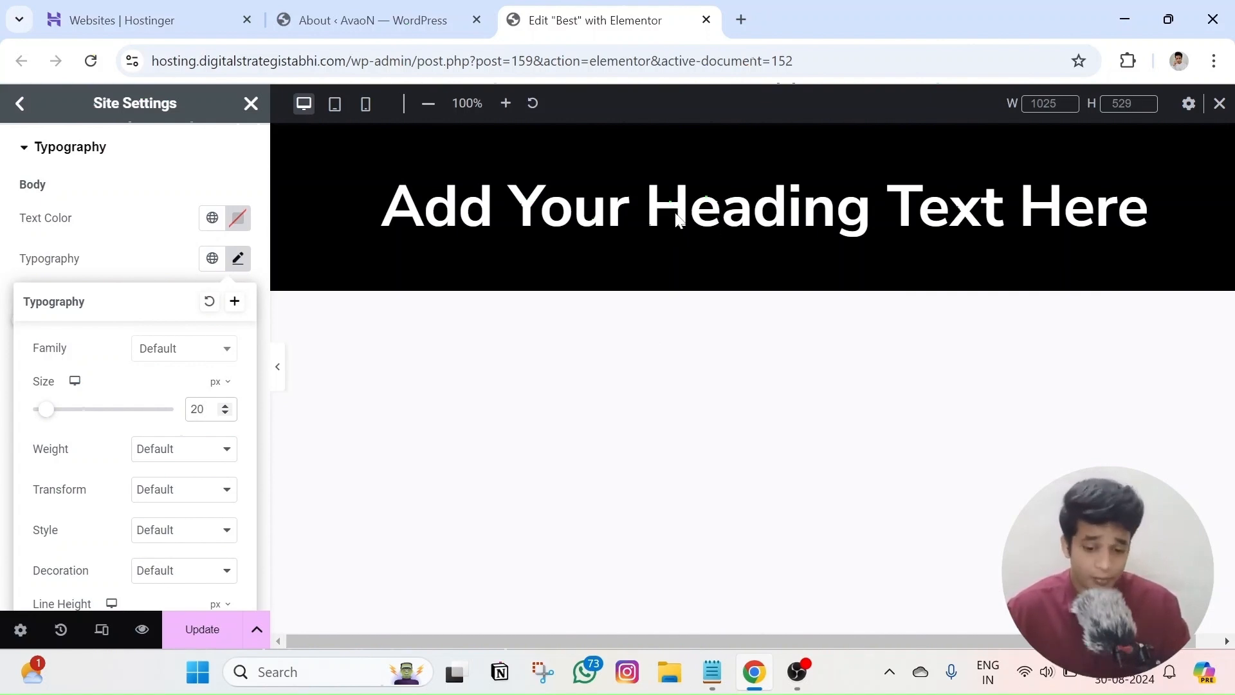
click(598, 217)
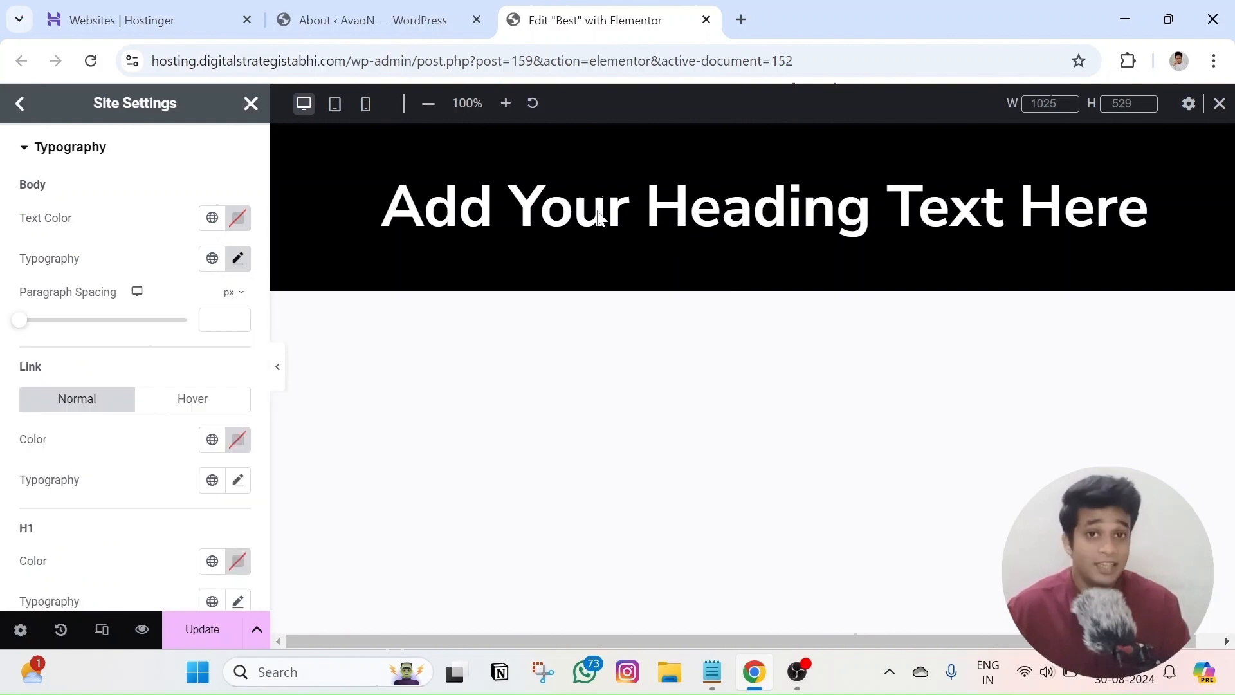
Set the site-wide body font size to 10 px
click(237, 258)
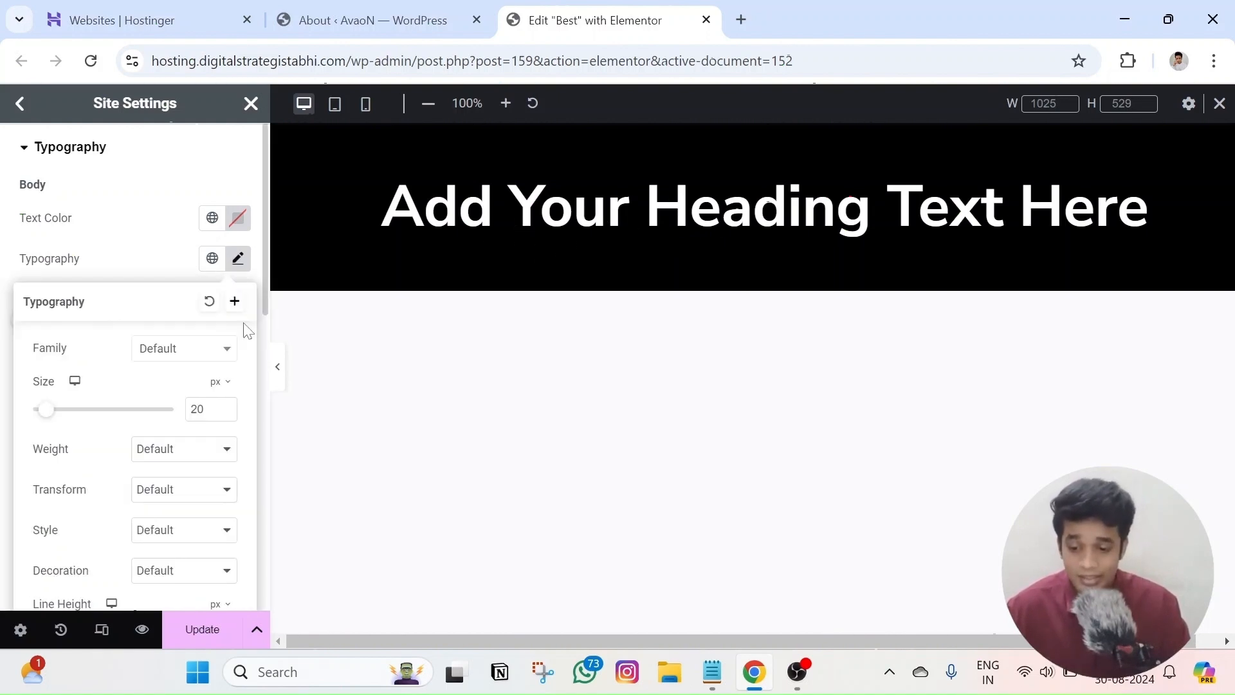
double_click(198, 409)
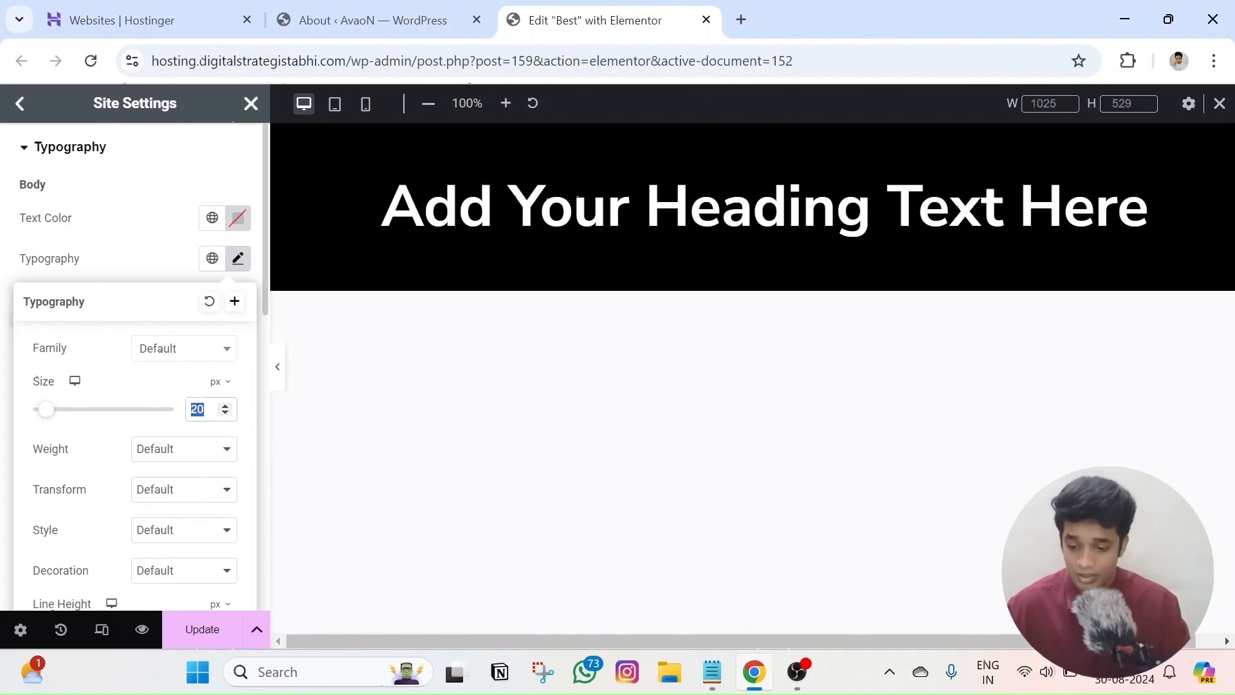
text(10)
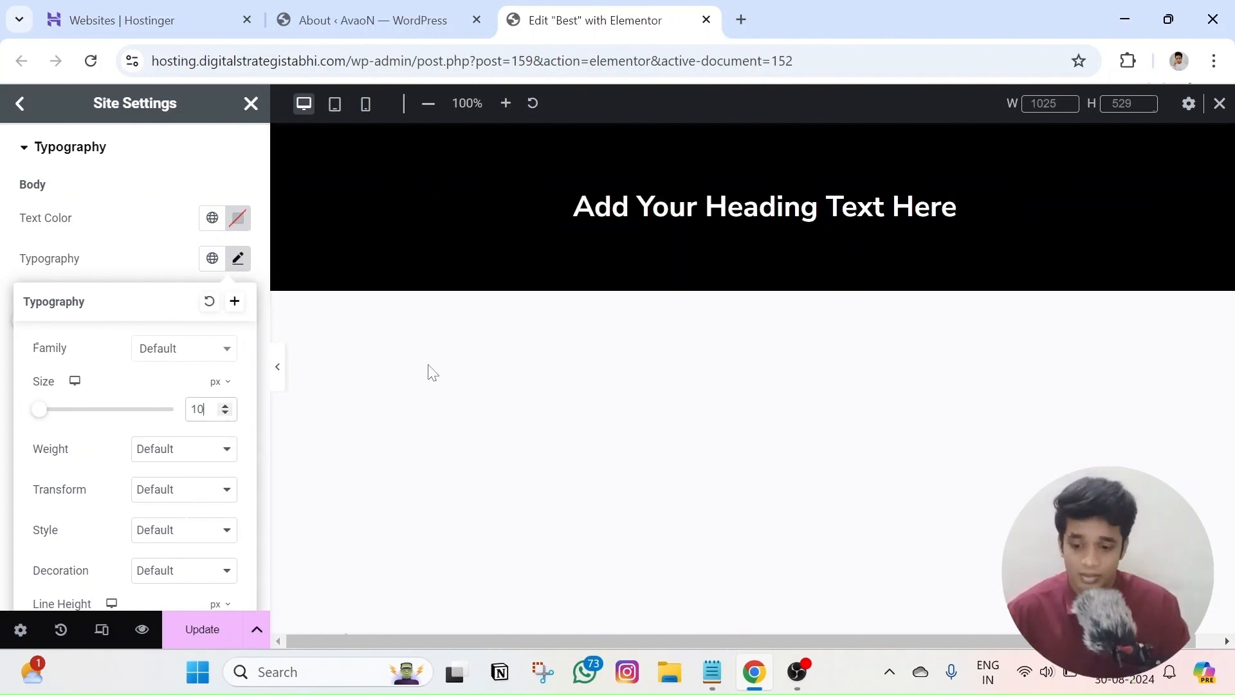
Set the site-wide body font size to 16 px, update the site settings and return to the page editor
double_click(198, 409)
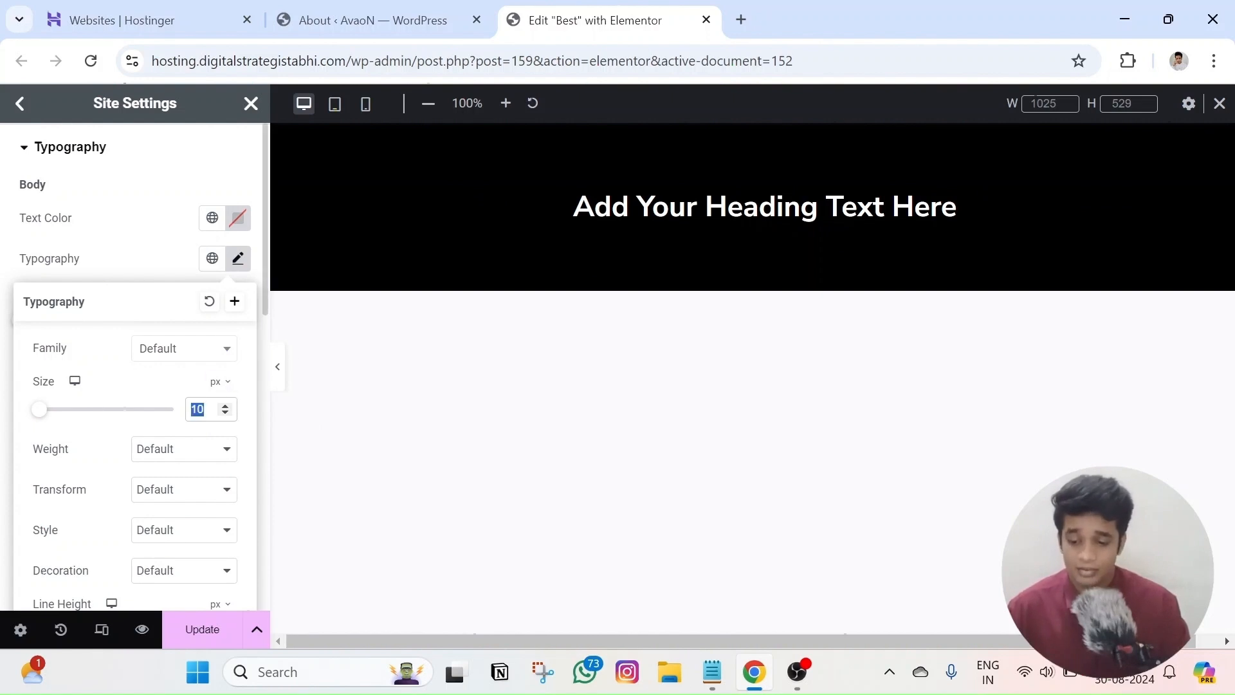
text(16)
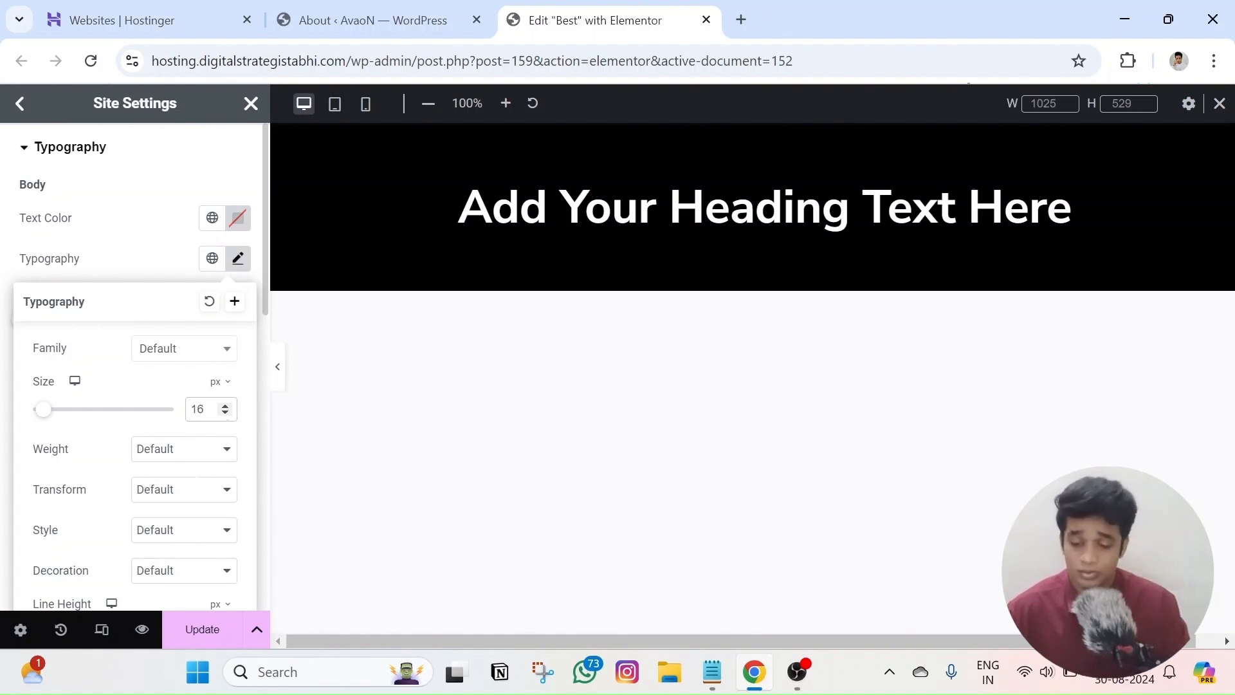
key(ctrl+a)
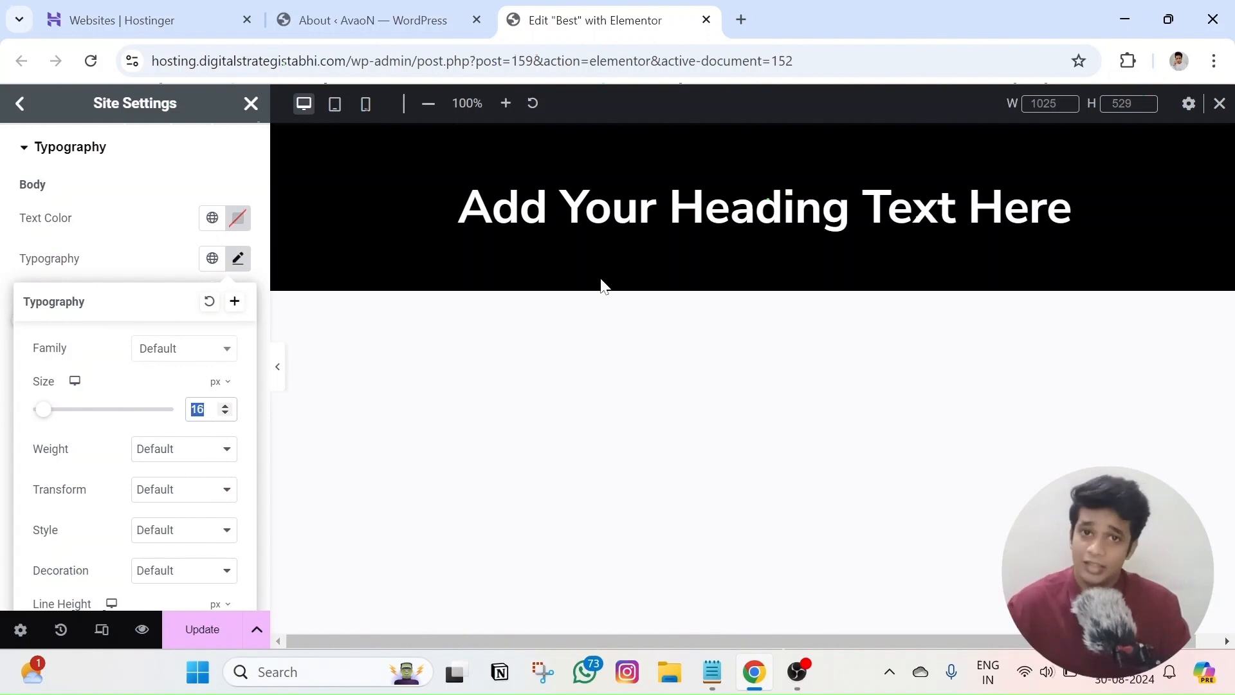
click(644, 207)
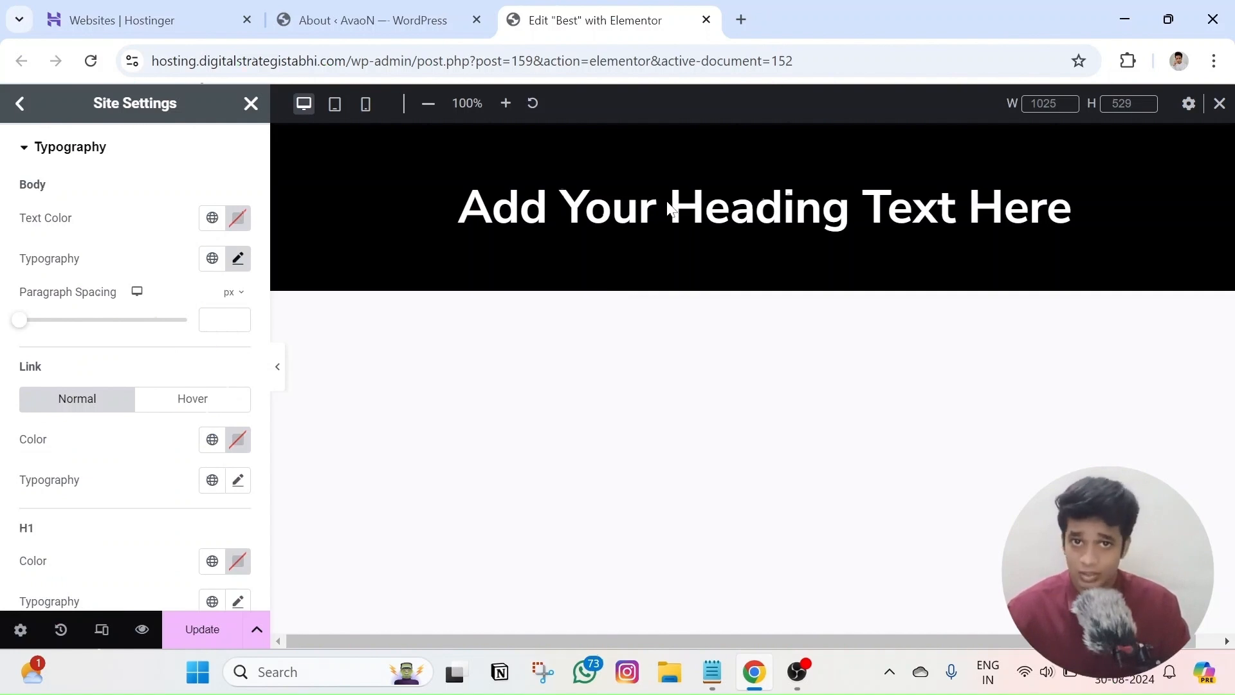
click(202, 629)
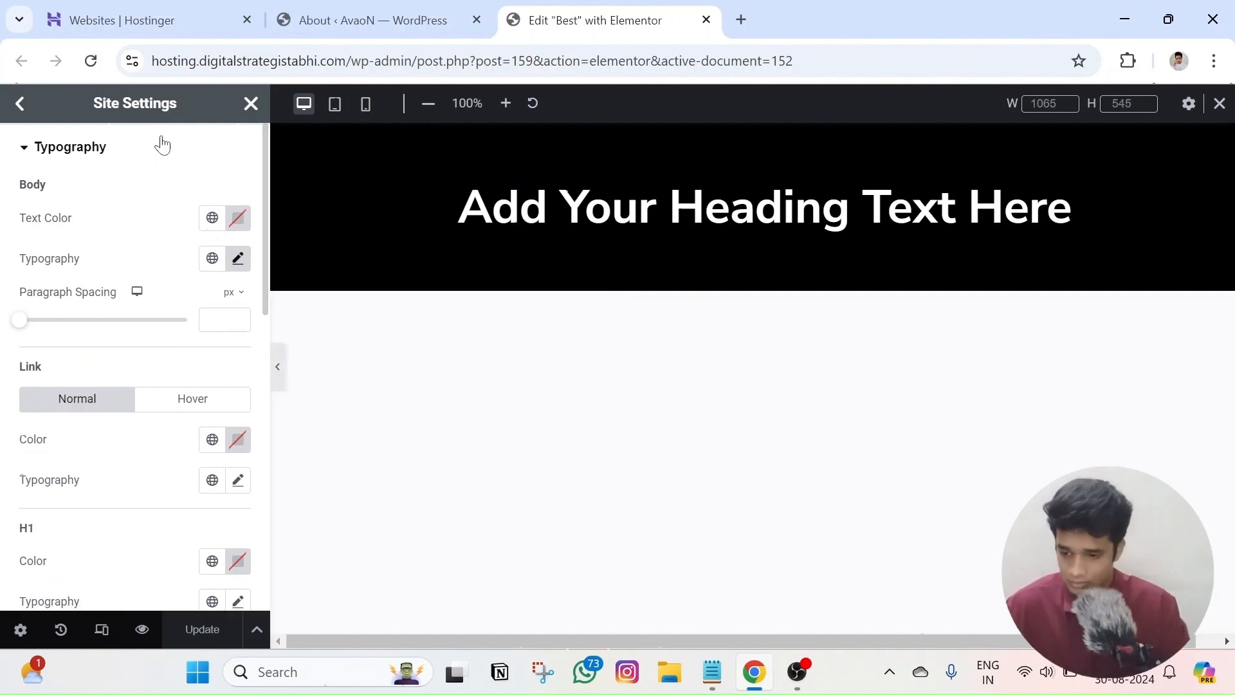
click(252, 103)
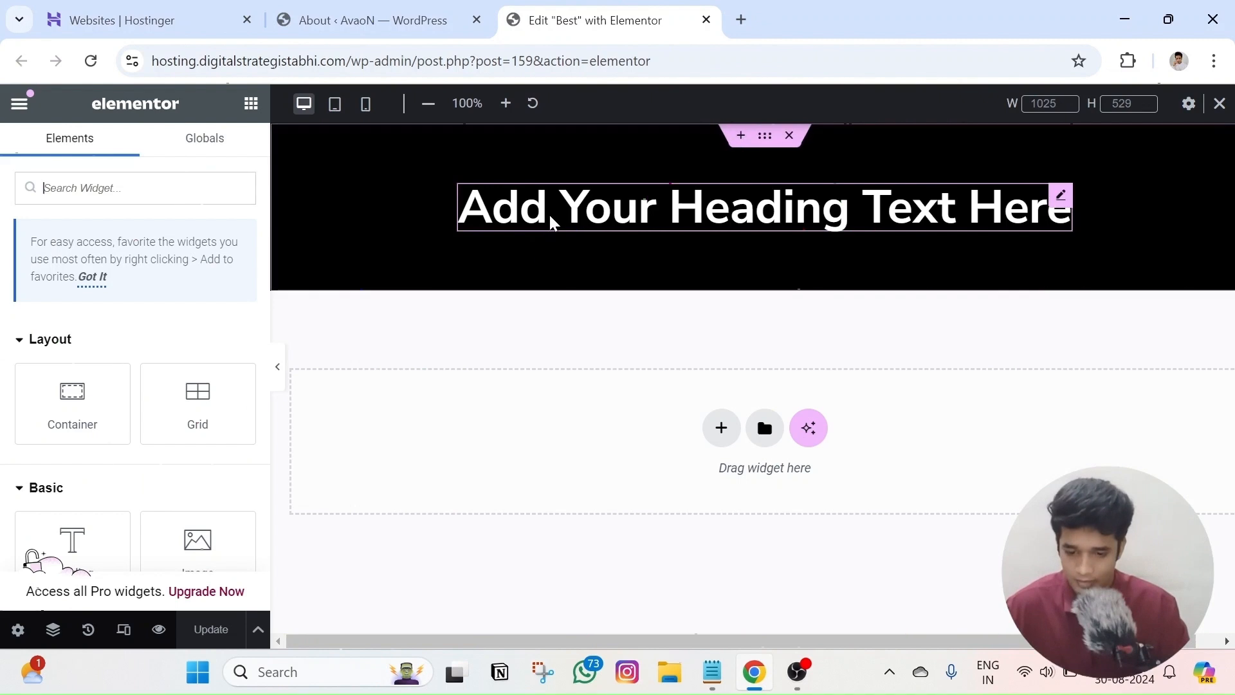
Set the font size of the heading in the black container to 2 em
click(547, 214)
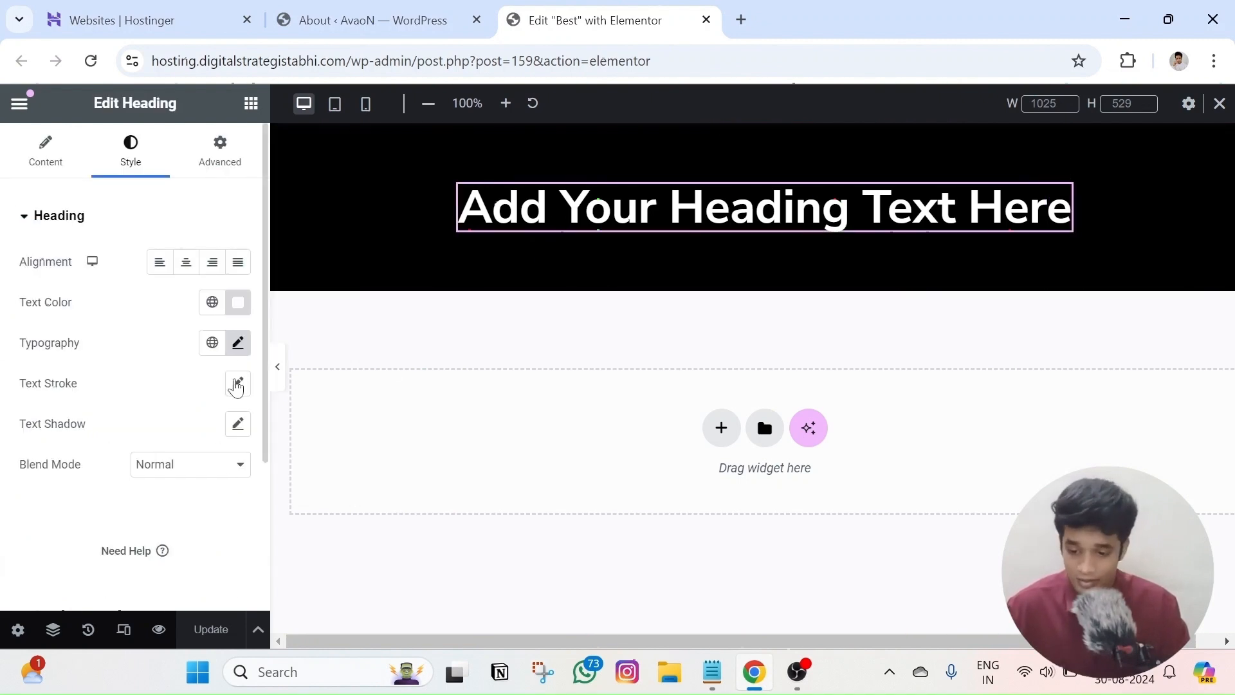
click(237, 342)
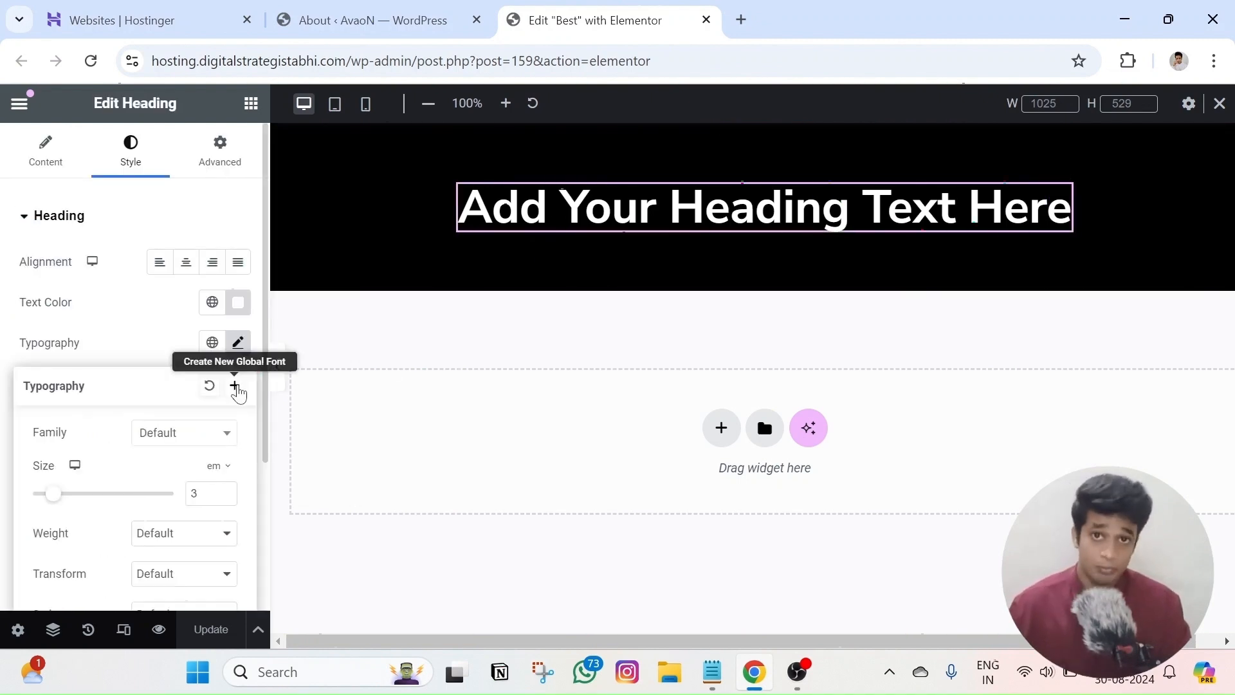
key(BackSpace)
text(2)
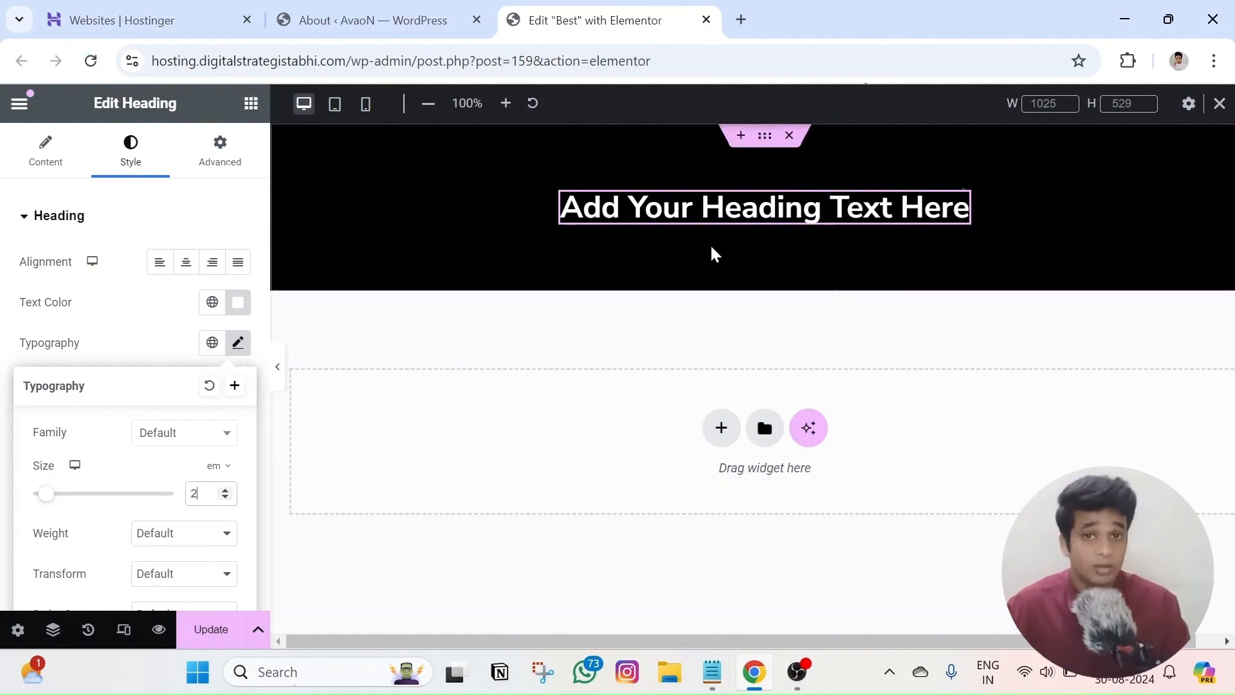
Duplicate the heading and set the lower copy's font size to 32 px
right_click(761, 200)
click(826, 254)
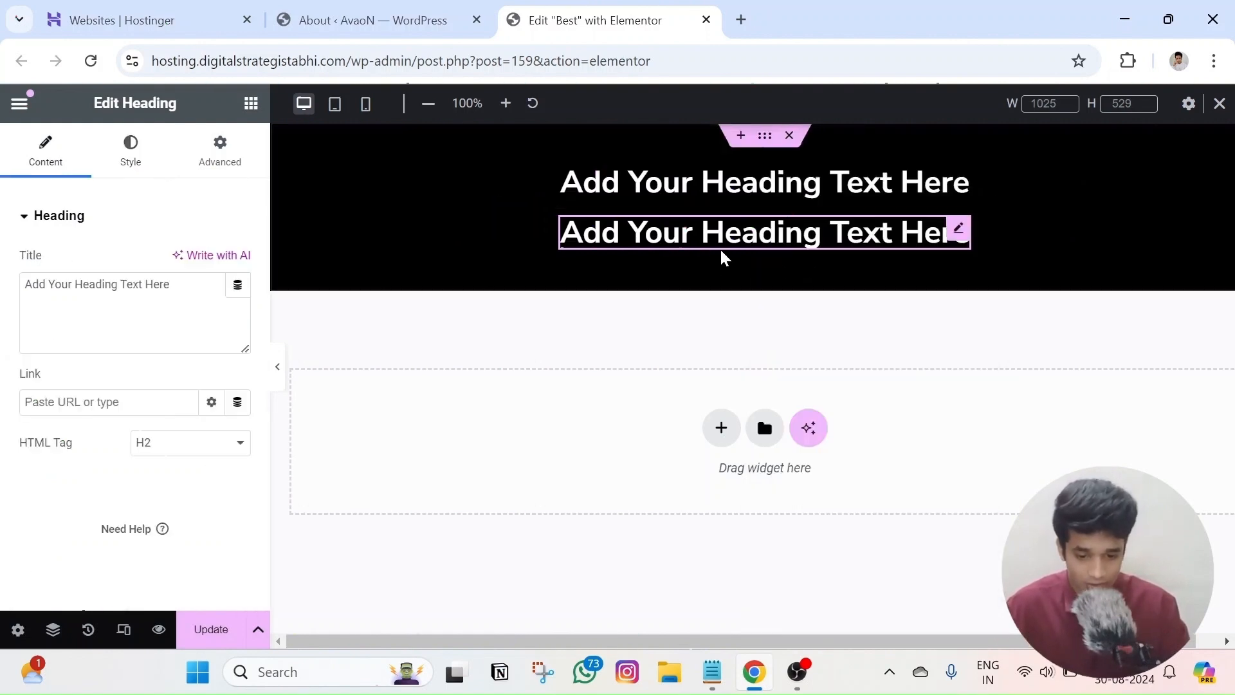
click(127, 154)
click(235, 346)
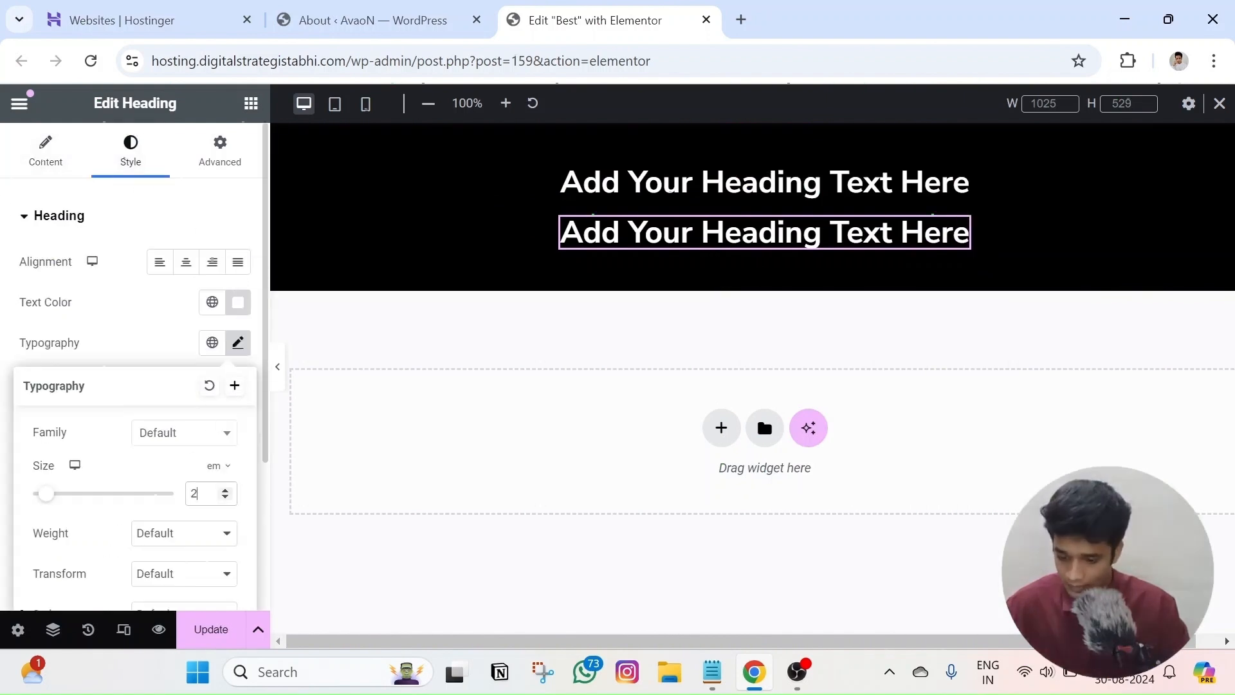
click(218, 465)
click(216, 479)
drag(208, 494, 169, 510)
text(32)
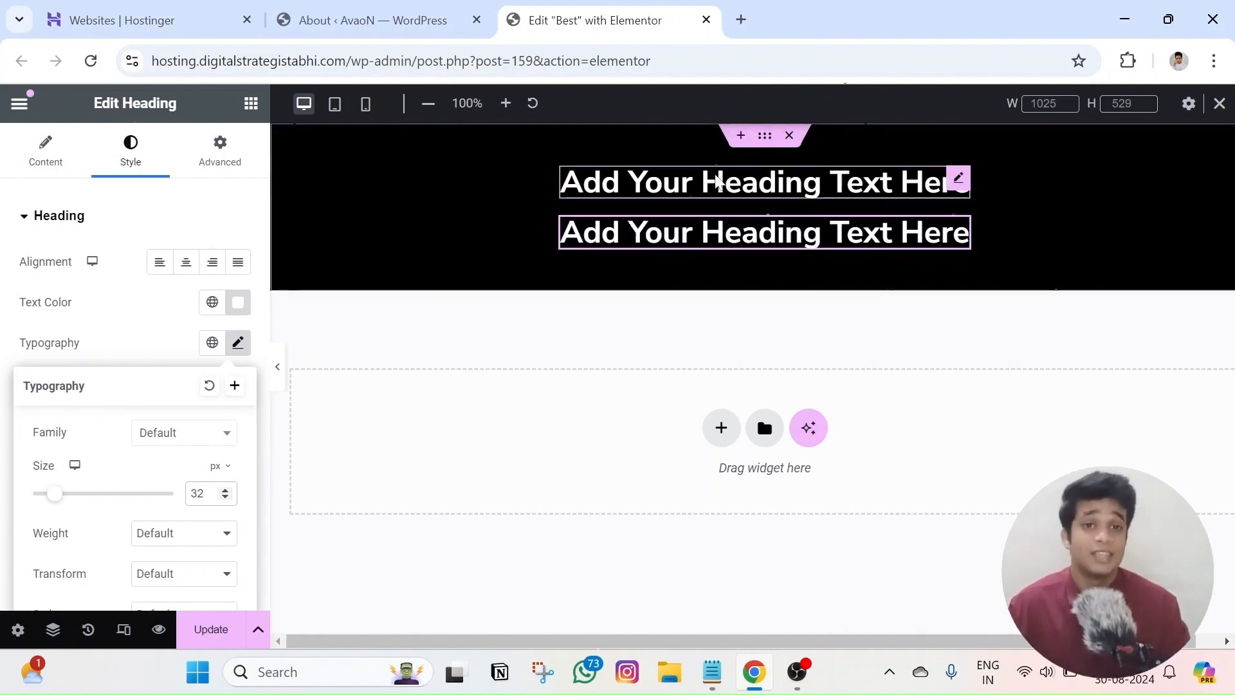
Open the upper heading's typography settings to compare its size and unit with the copy
click(668, 192)
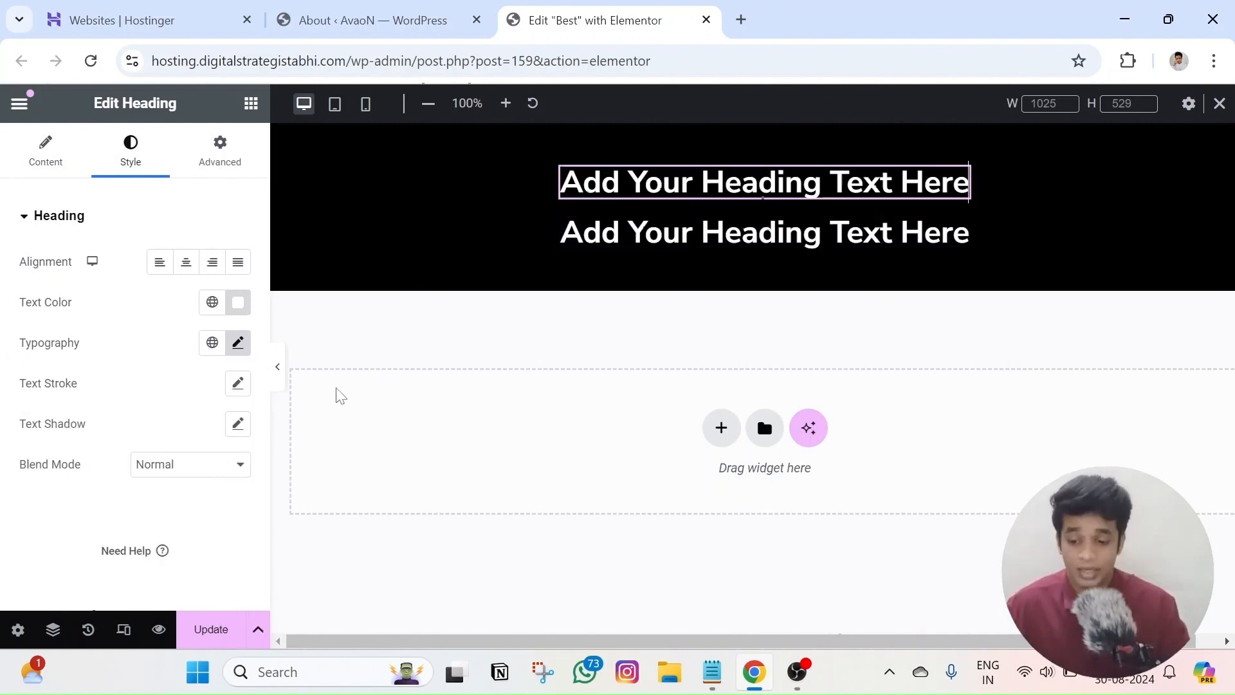
click(236, 344)
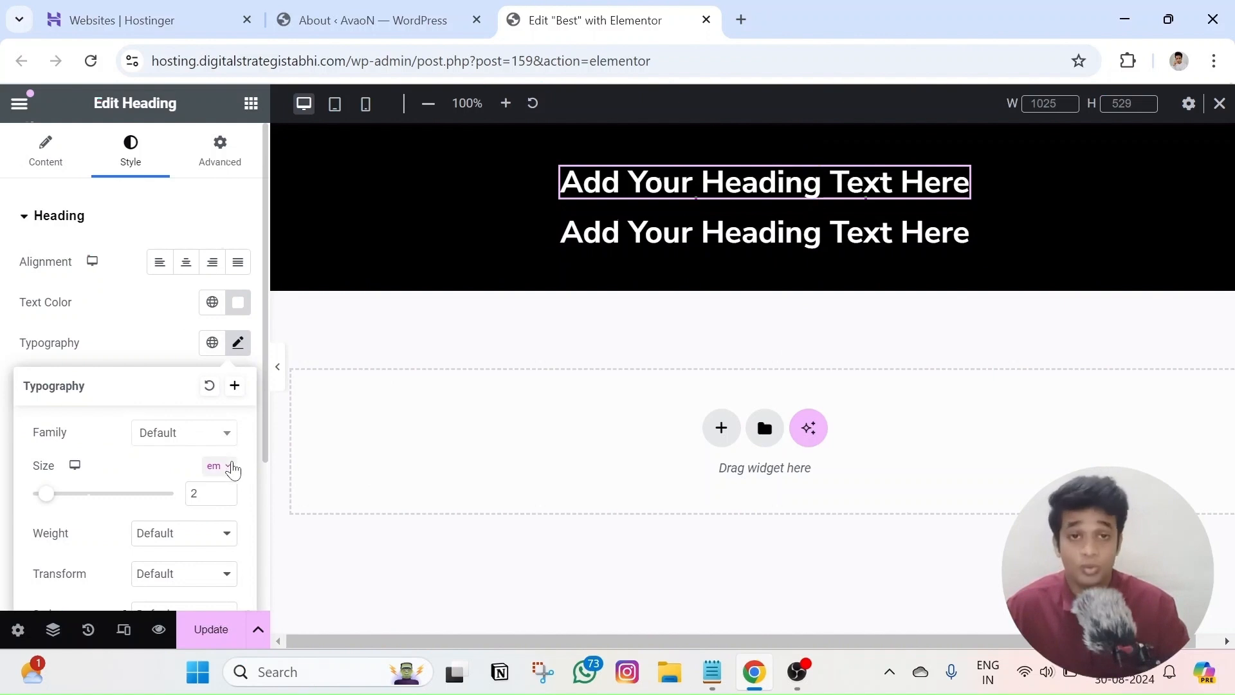
Compare the font size and unit in the typography settings of both headings, then view the settings of their black container
click(689, 239)
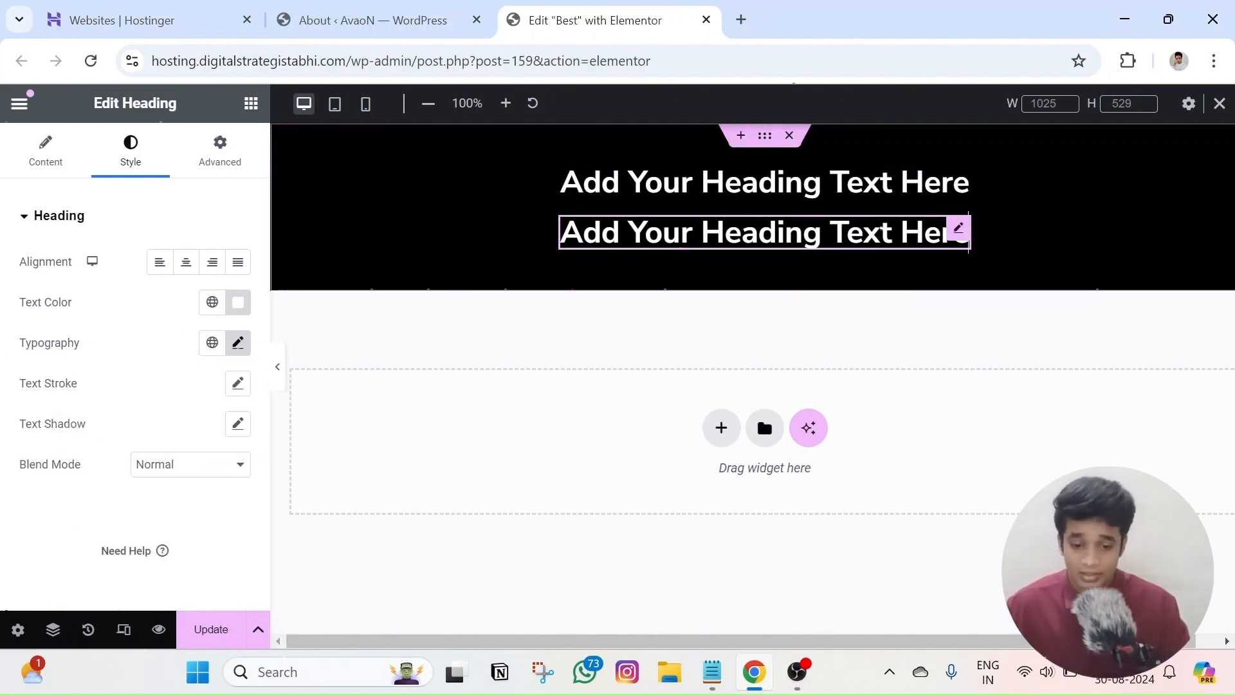
click(238, 342)
click(582, 241)
click(650, 186)
click(238, 345)
click(238, 345)
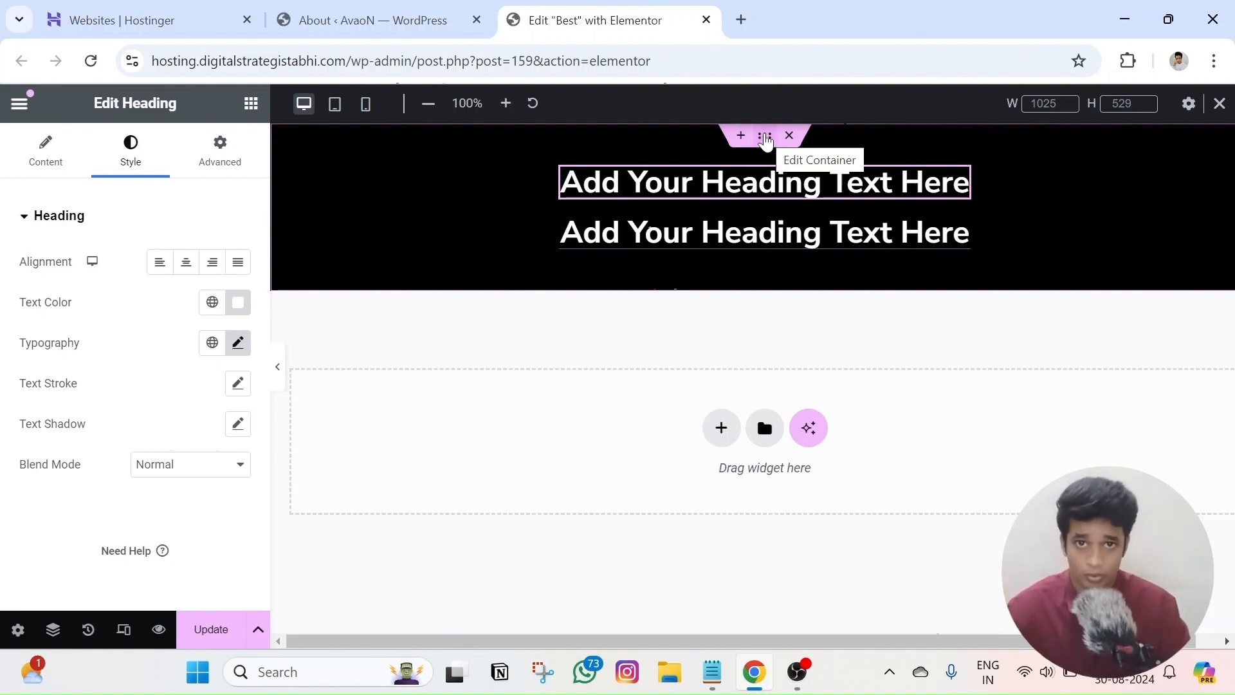
click(238, 346)
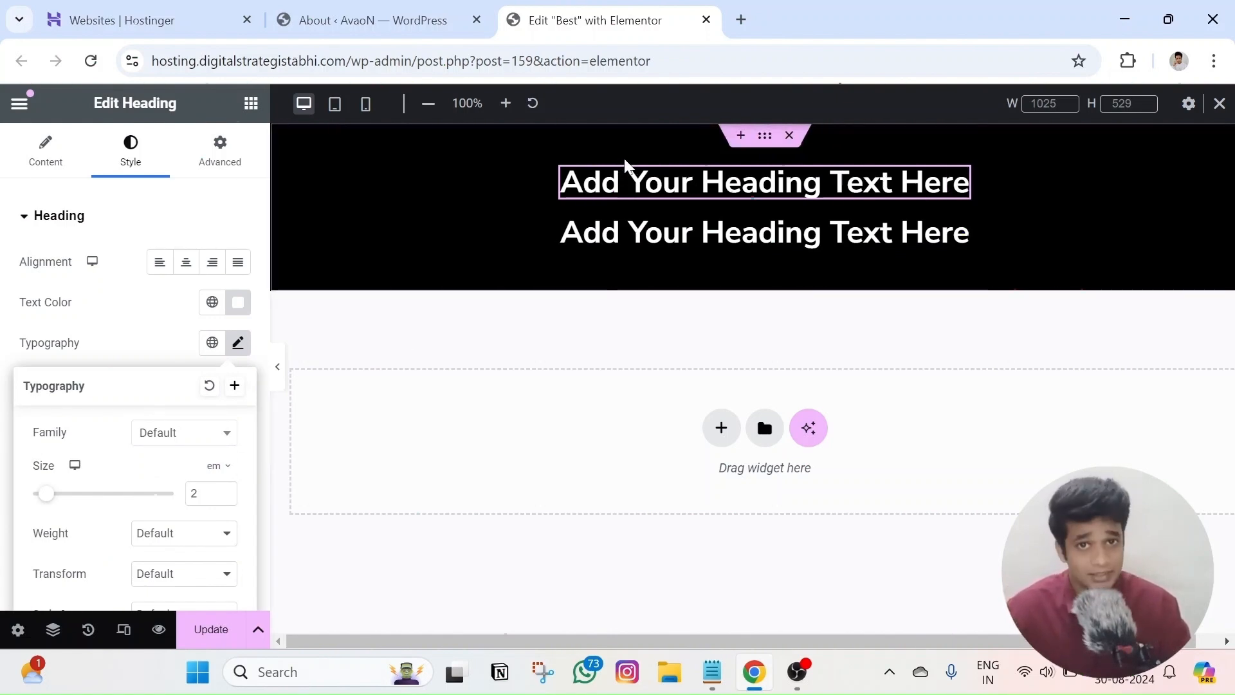
click(641, 237)
click(237, 342)
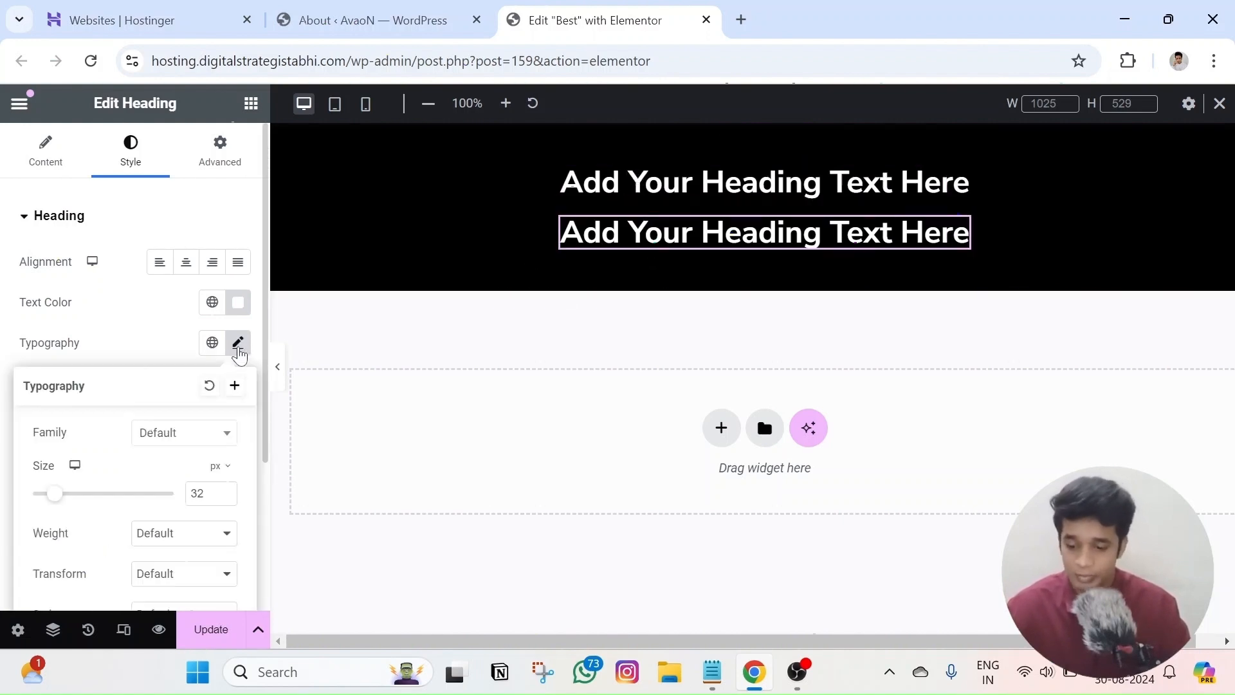
click(765, 137)
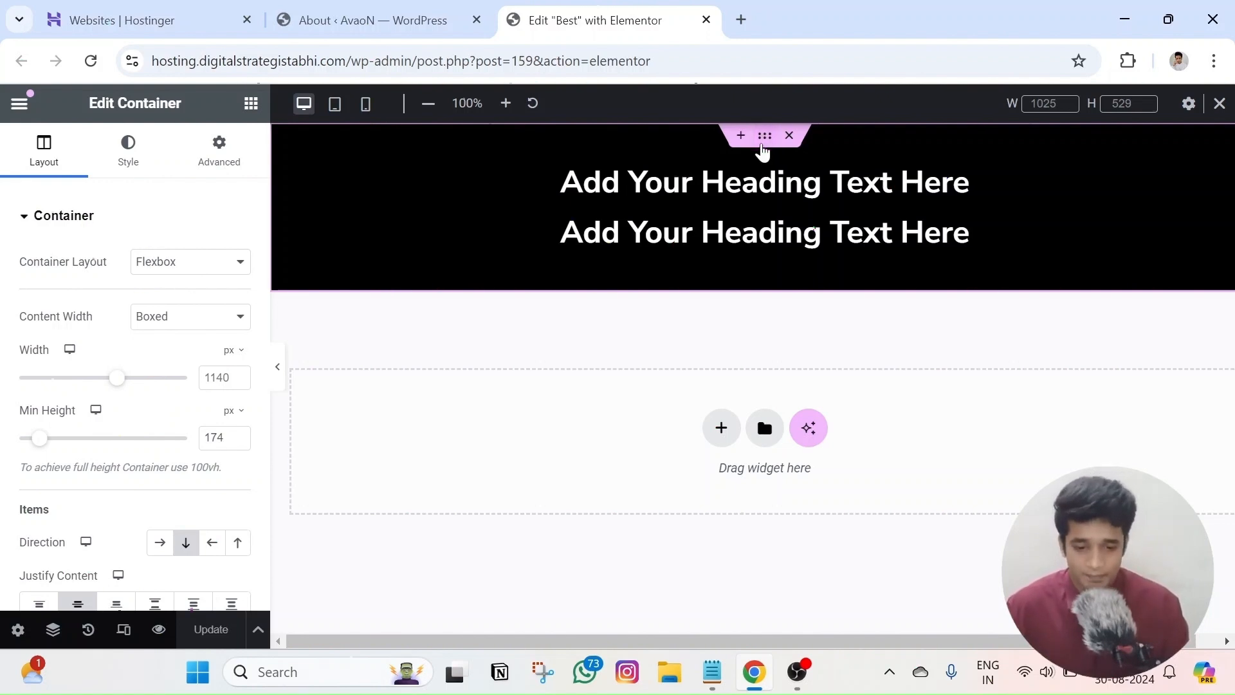
Change the upper heading's font size unit from em to rem and set the size to 2
click(758, 188)
click(237, 343)
click(238, 343)
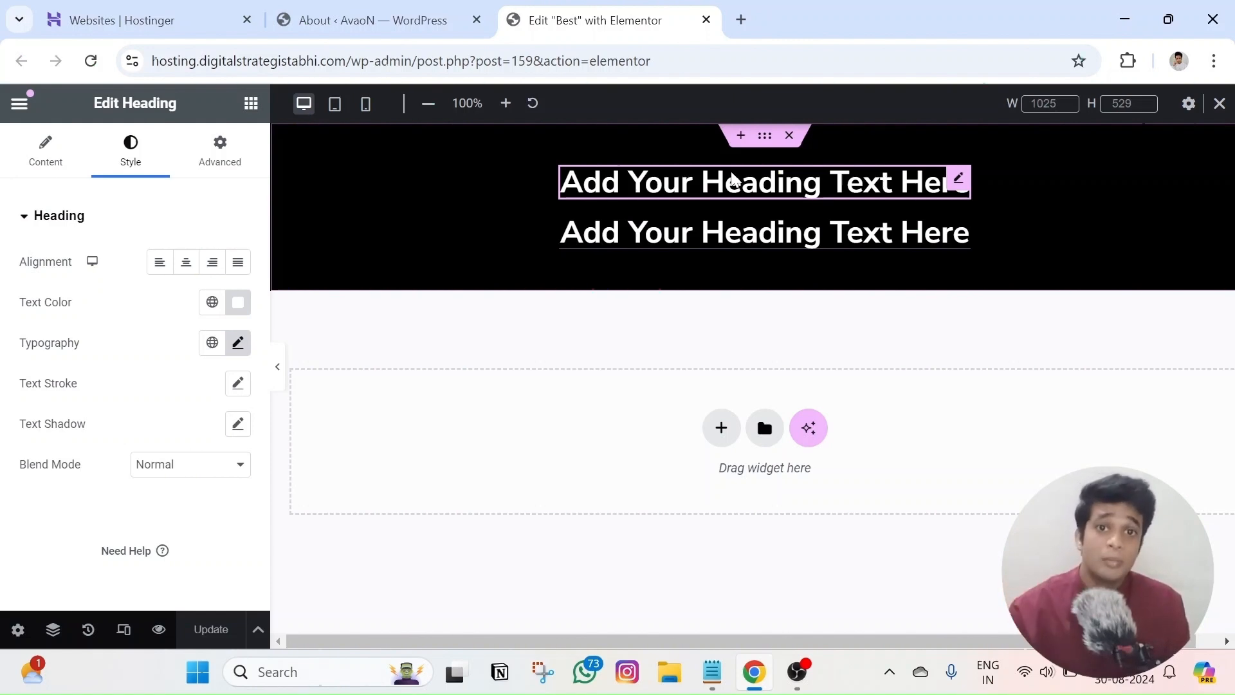
click(237, 348)
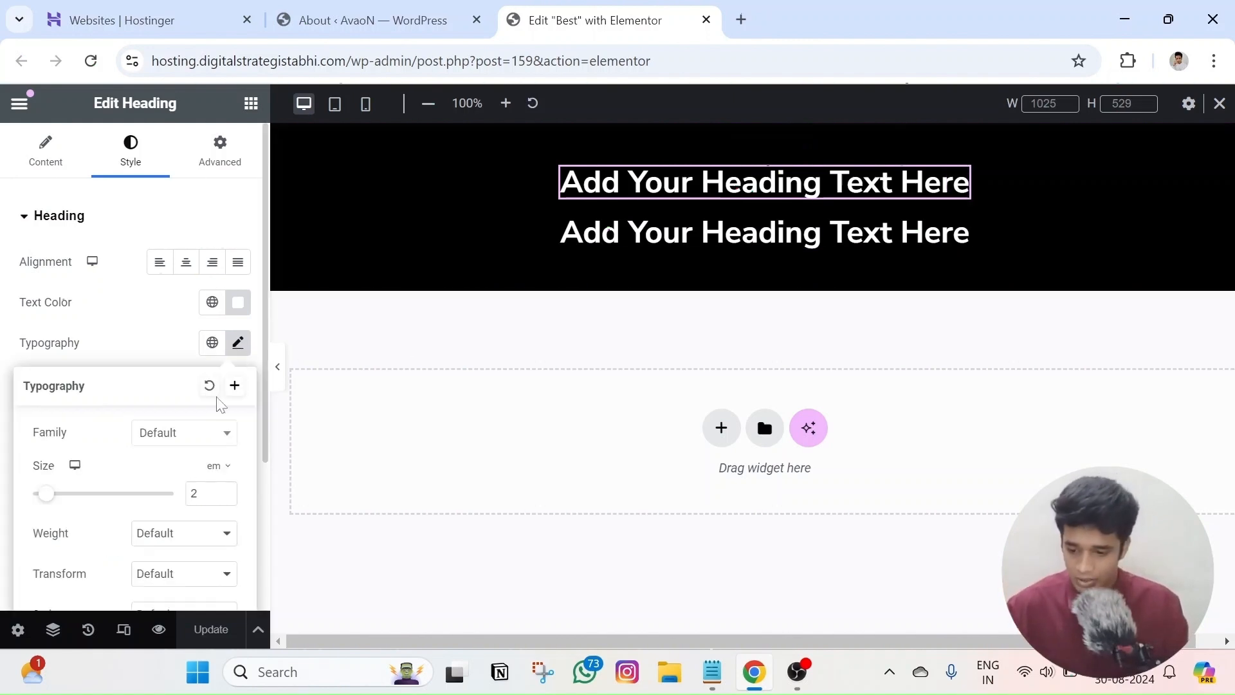
click(218, 465)
click(226, 517)
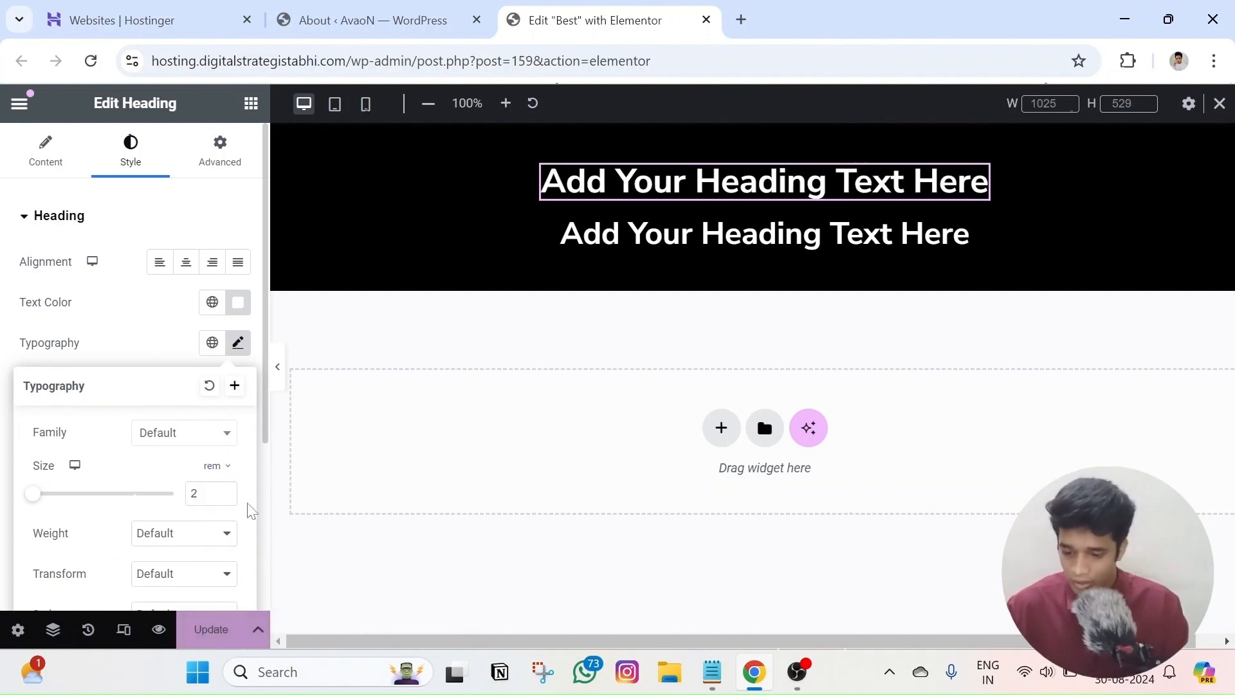
click(225, 492)
click(225, 498)
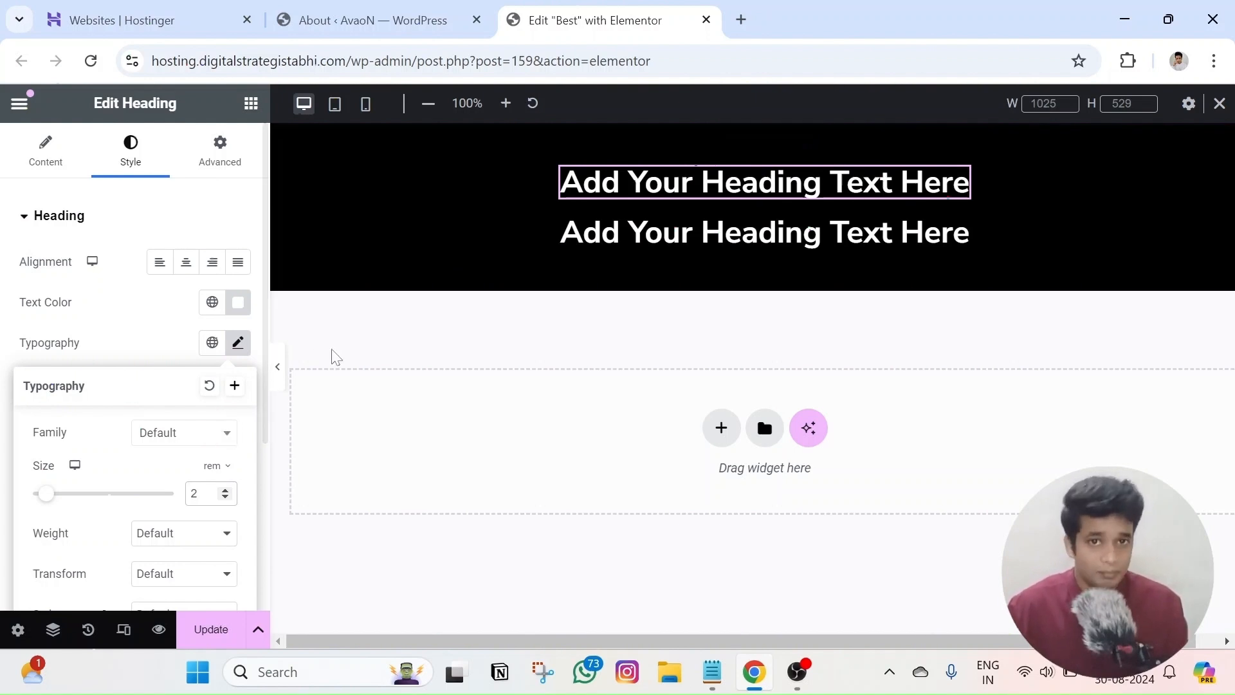
Switch the upper heading's font size back to em with a value of 2
click(217, 465)
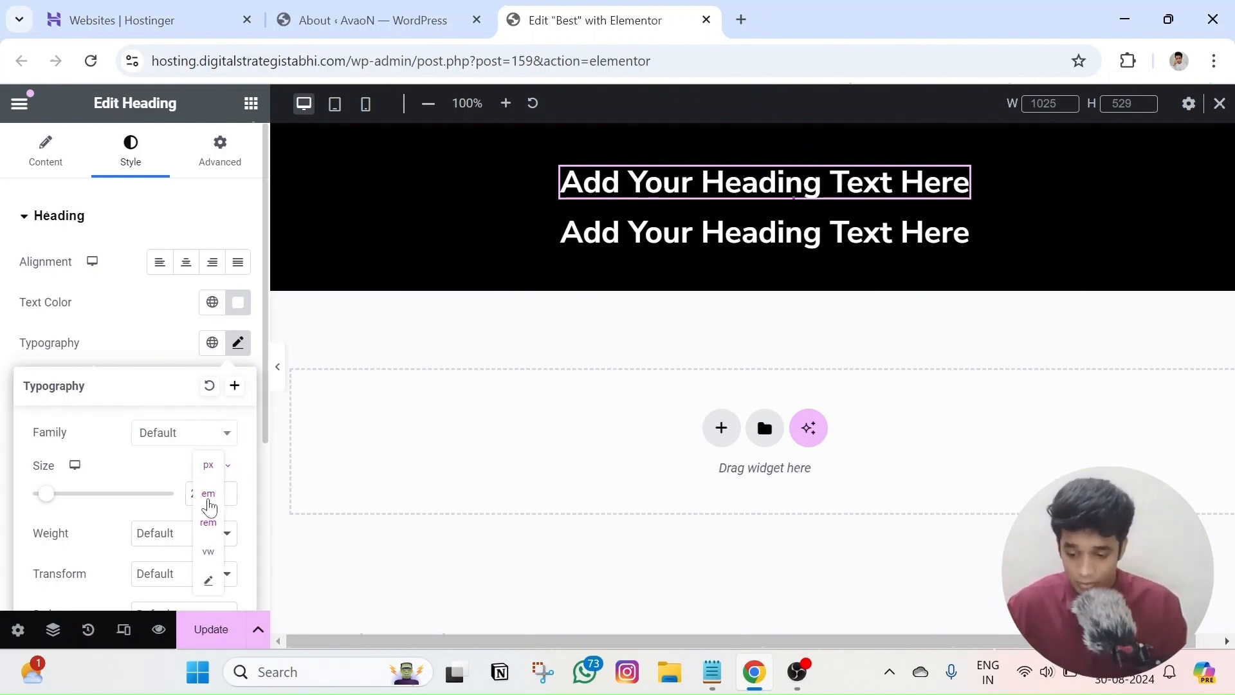
click(208, 501)
click(225, 492)
click(226, 498)
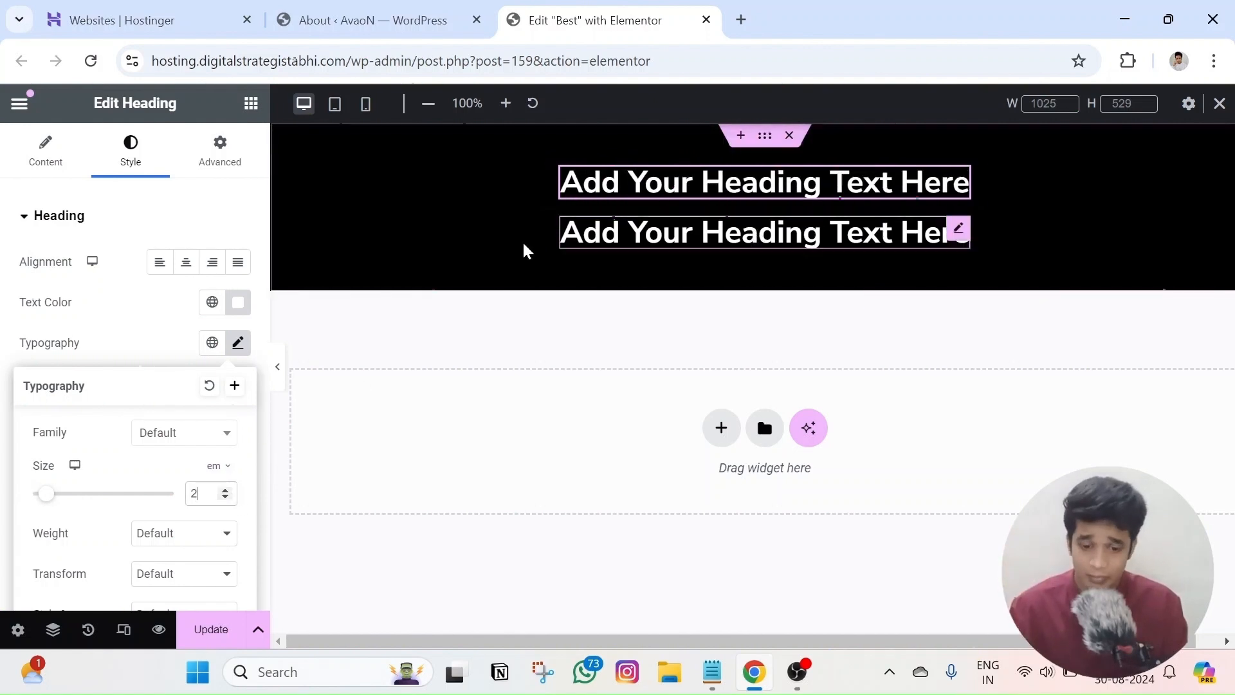
Delete the lower heading from the black container
click(765, 146)
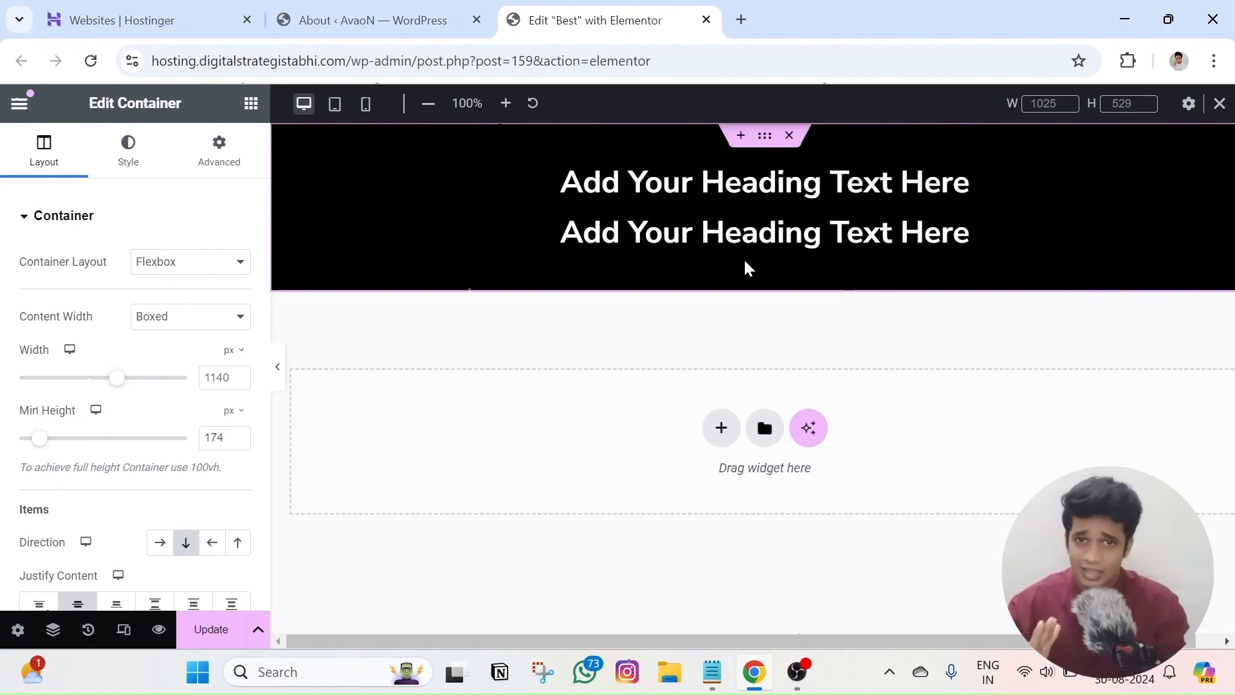
click(689, 189)
right_click(602, 235)
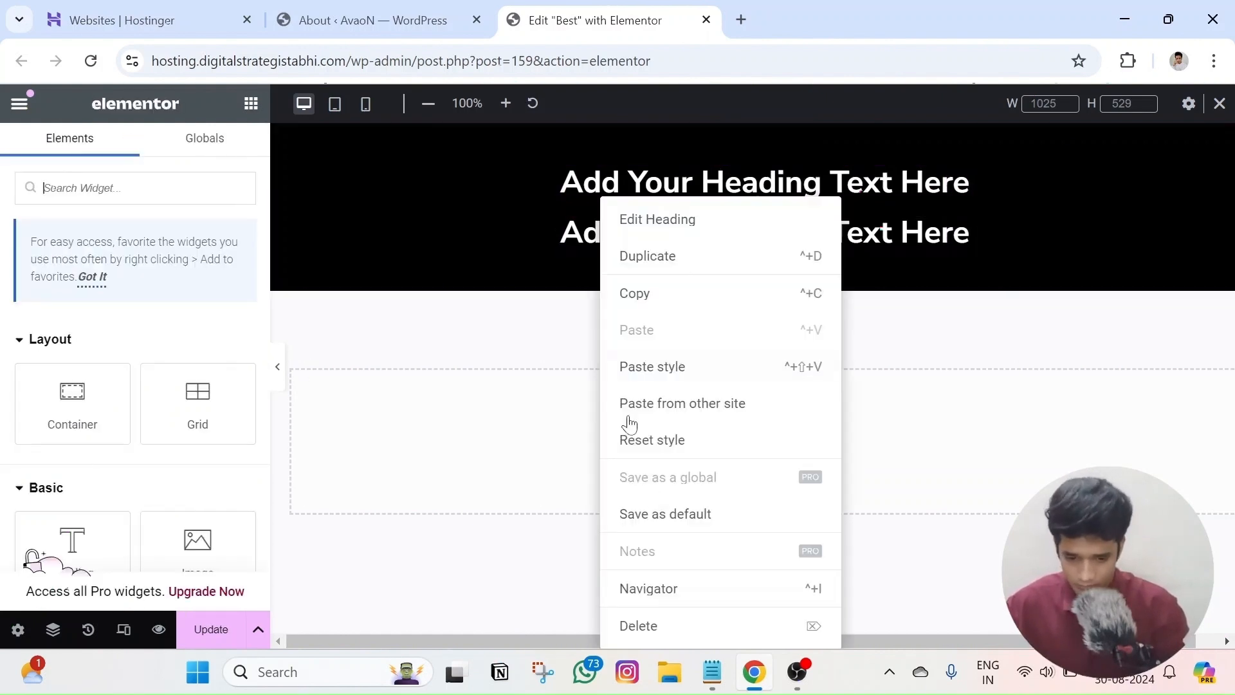
click(663, 626)
Set the remaining heading's font size to 2 rem
click(681, 222)
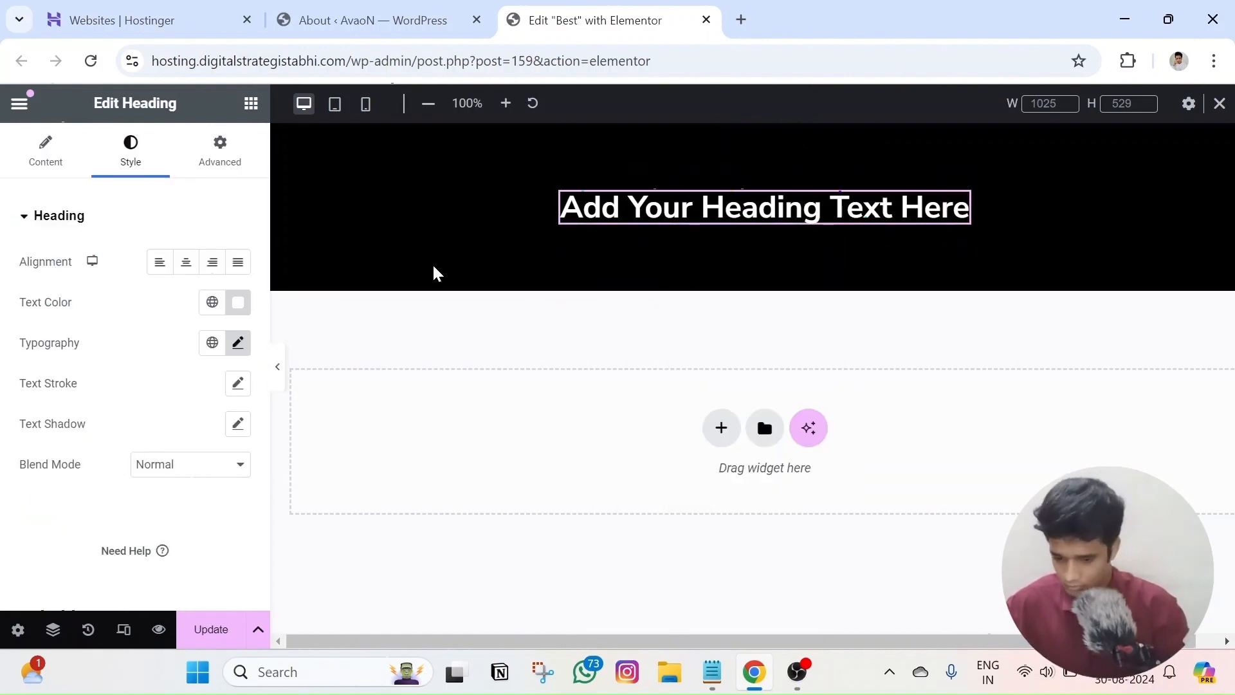
click(237, 342)
click(222, 467)
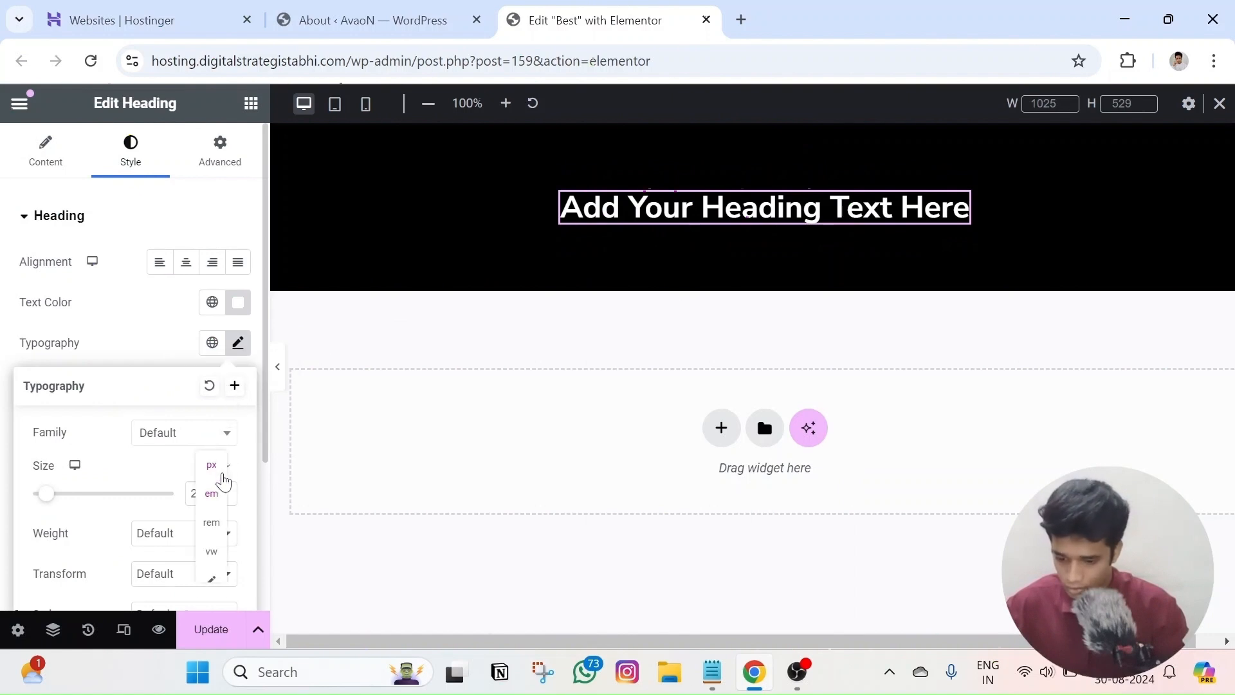
click(212, 523)
click(226, 498)
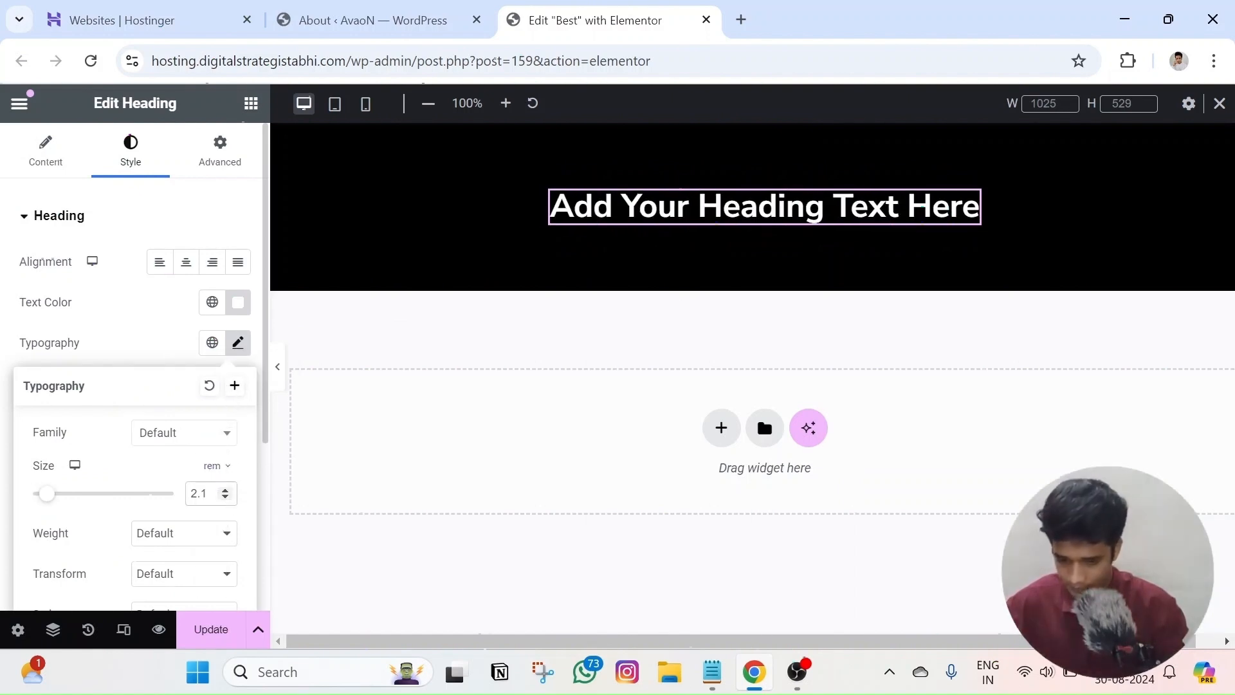
click(225, 498)
Update the page and open its preview in a new tab
click(212, 630)
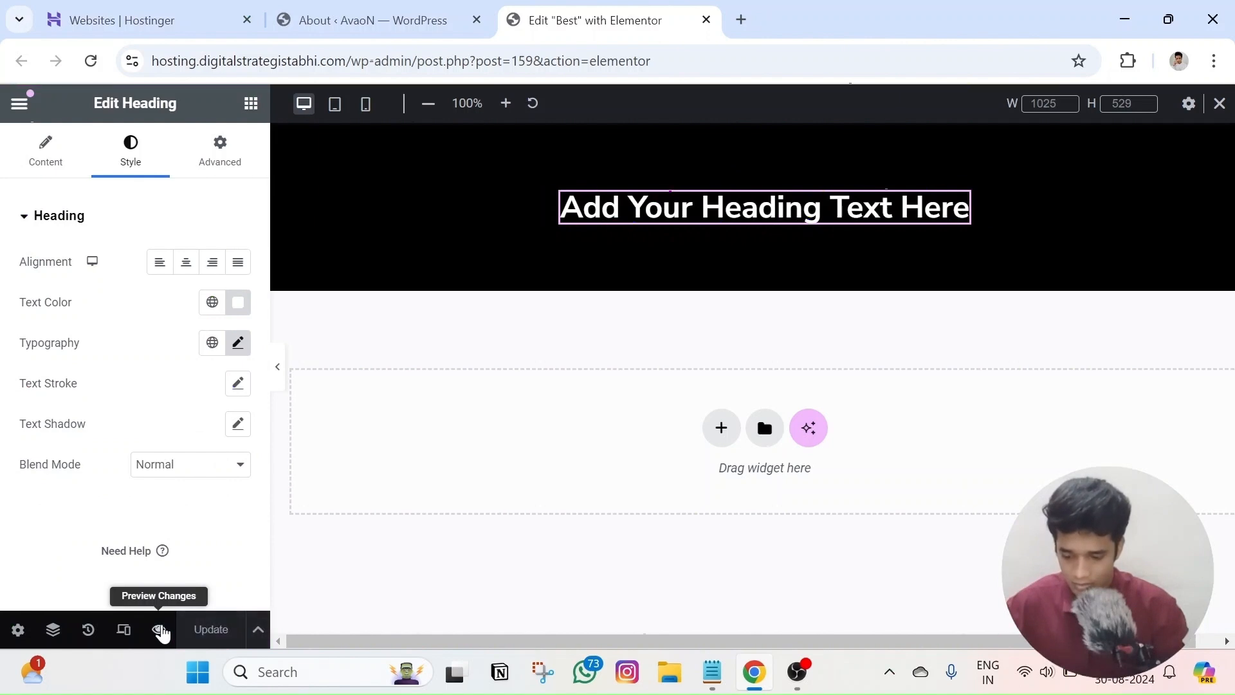
click(159, 630)
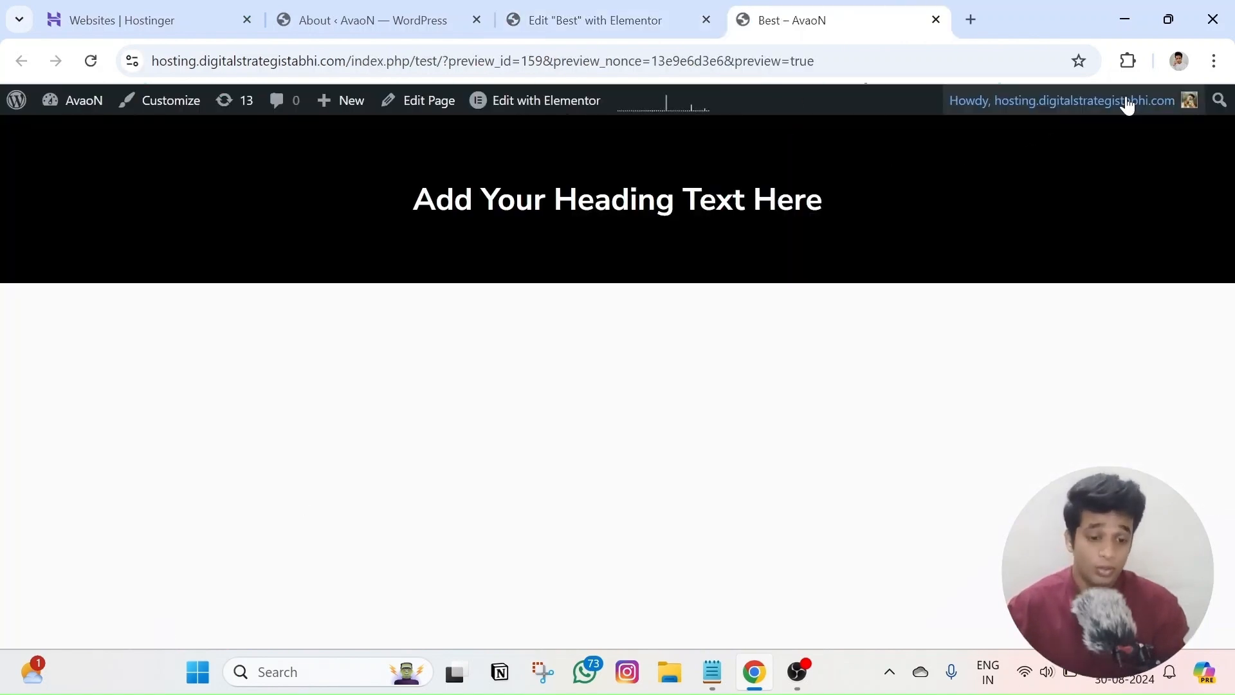
Open Chrome's settings, search for "font" and find the Font size option under Appearance
click(1214, 60)
scroll(1061, 488, down, 1)
scroll(1062, 488, down, 3)
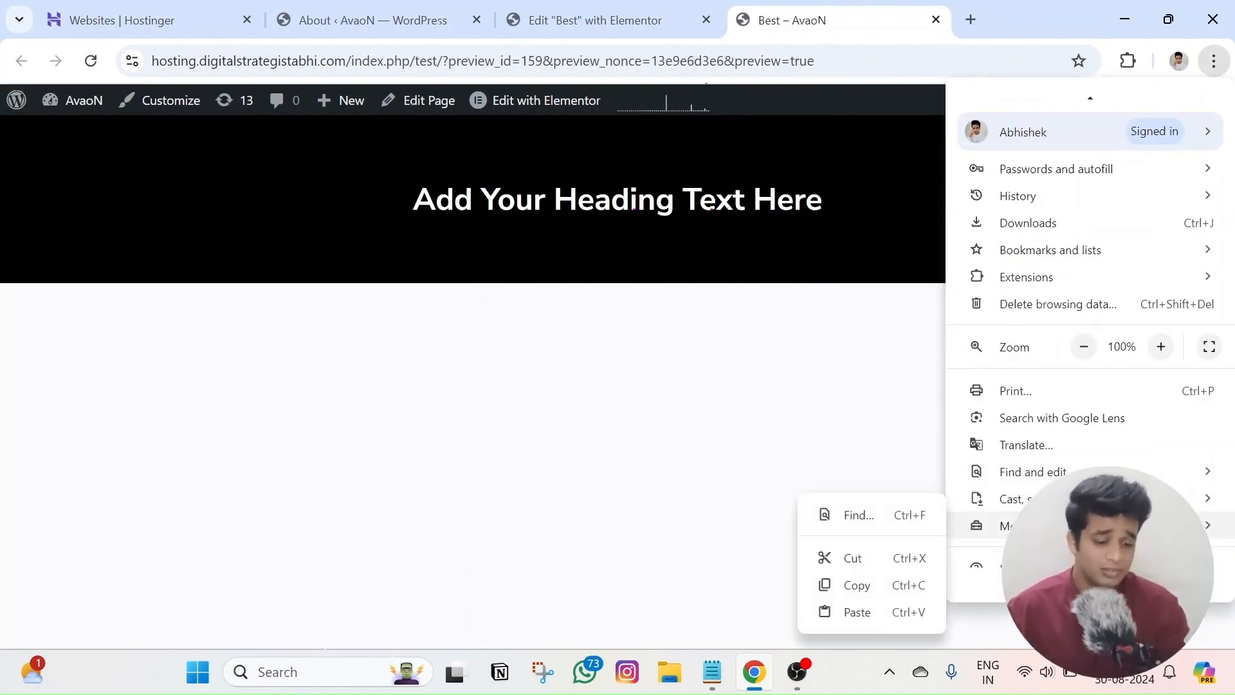
click(1016, 551)
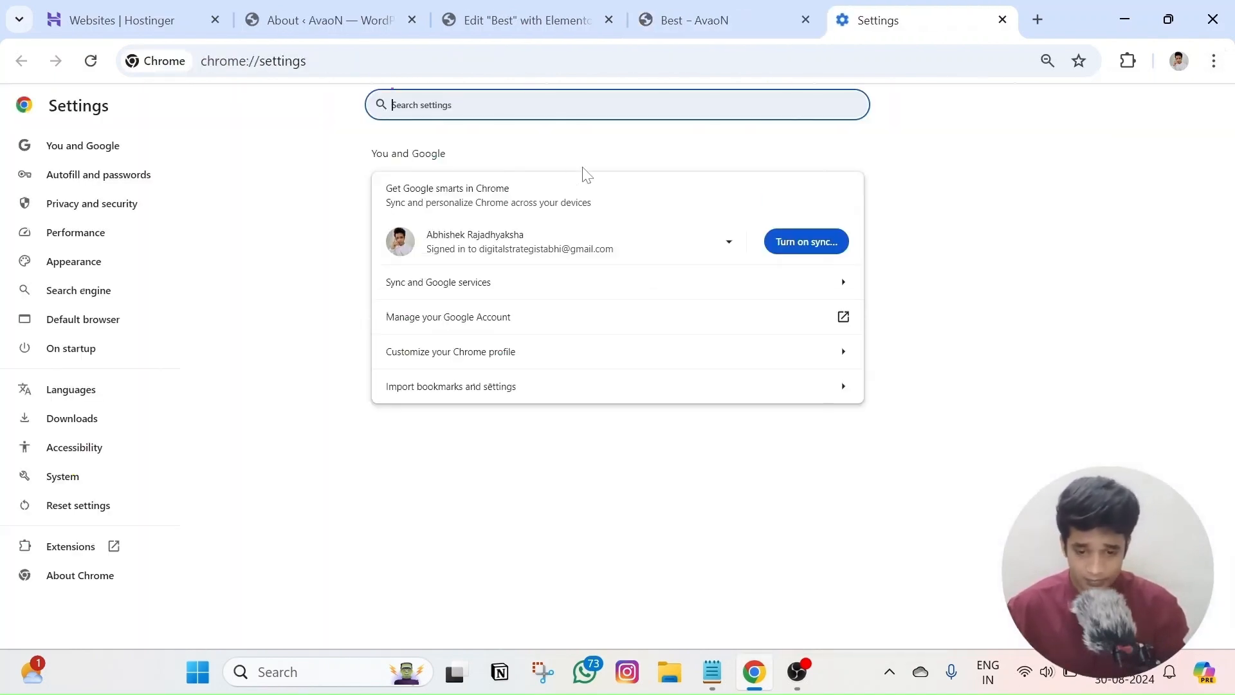
text(font)
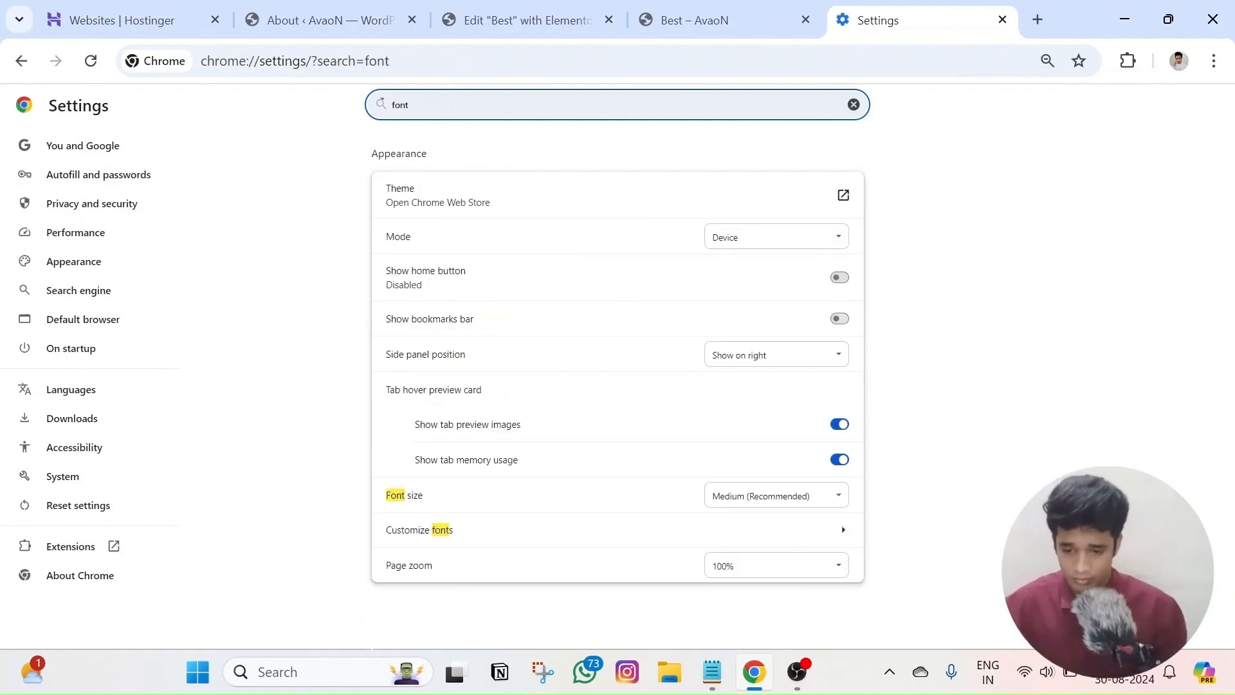
scroll(736, 477, down, 3)
scroll(716, 384, down, 1)
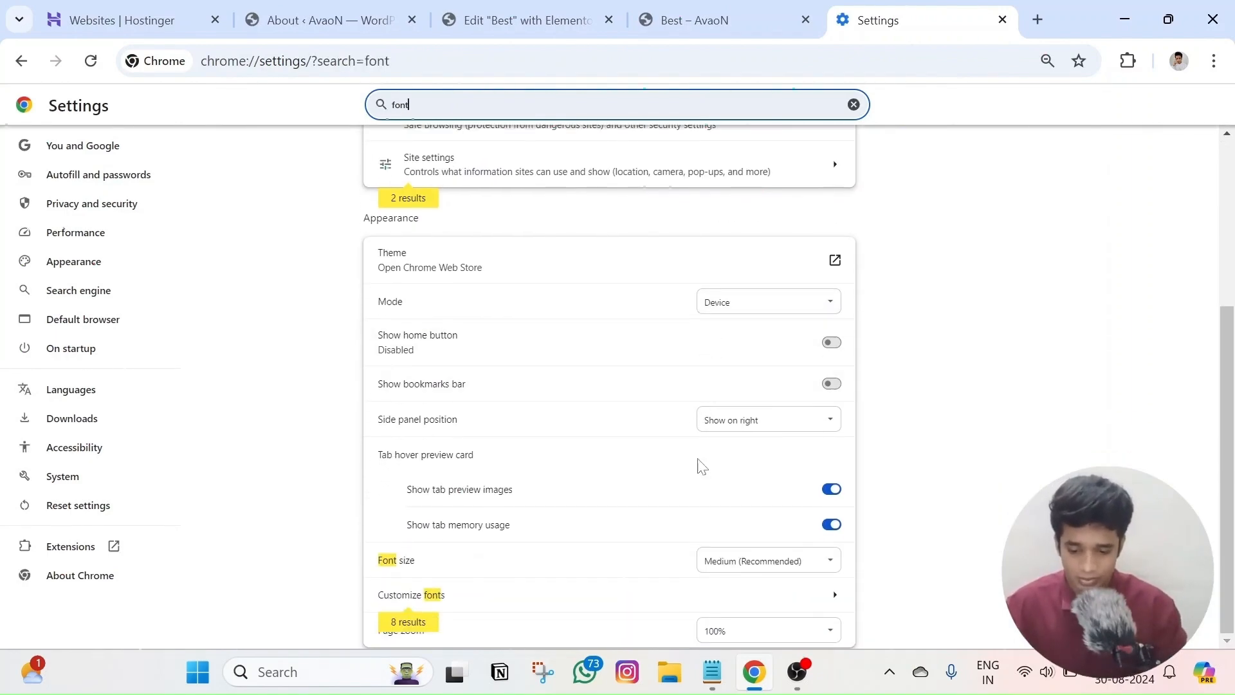
Set Chrome's font size to Very large and switch to the page preview to check the rem heading
click(738, 563)
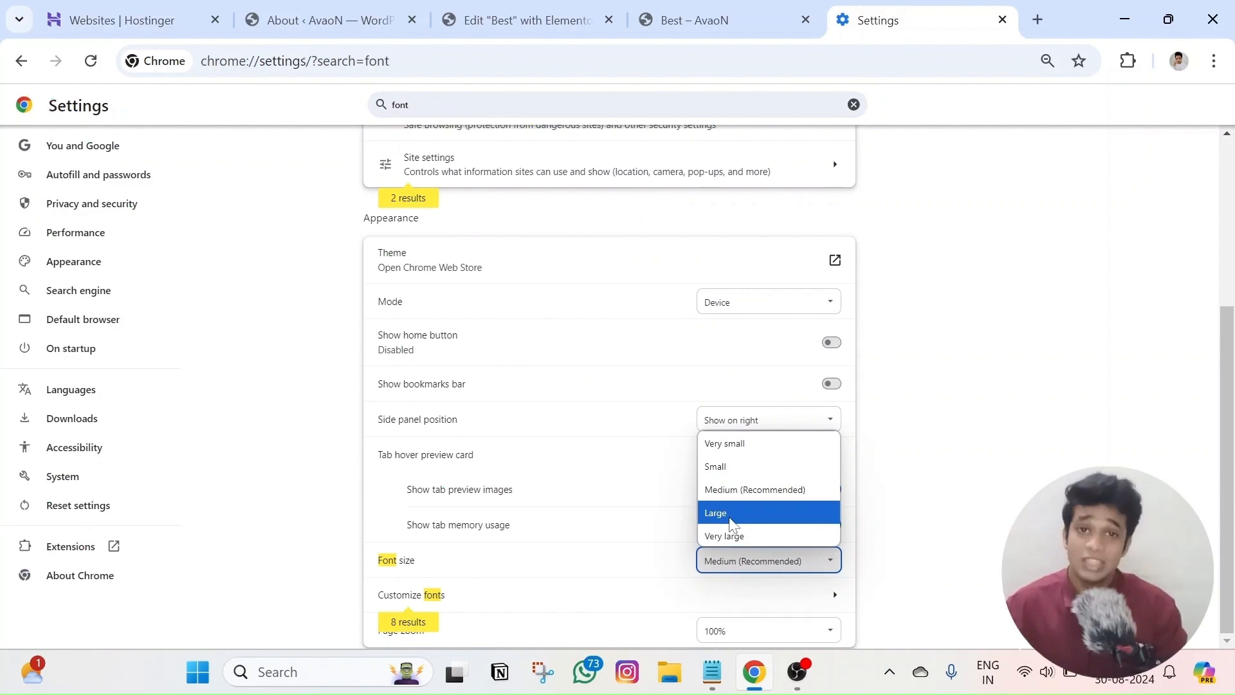
click(739, 538)
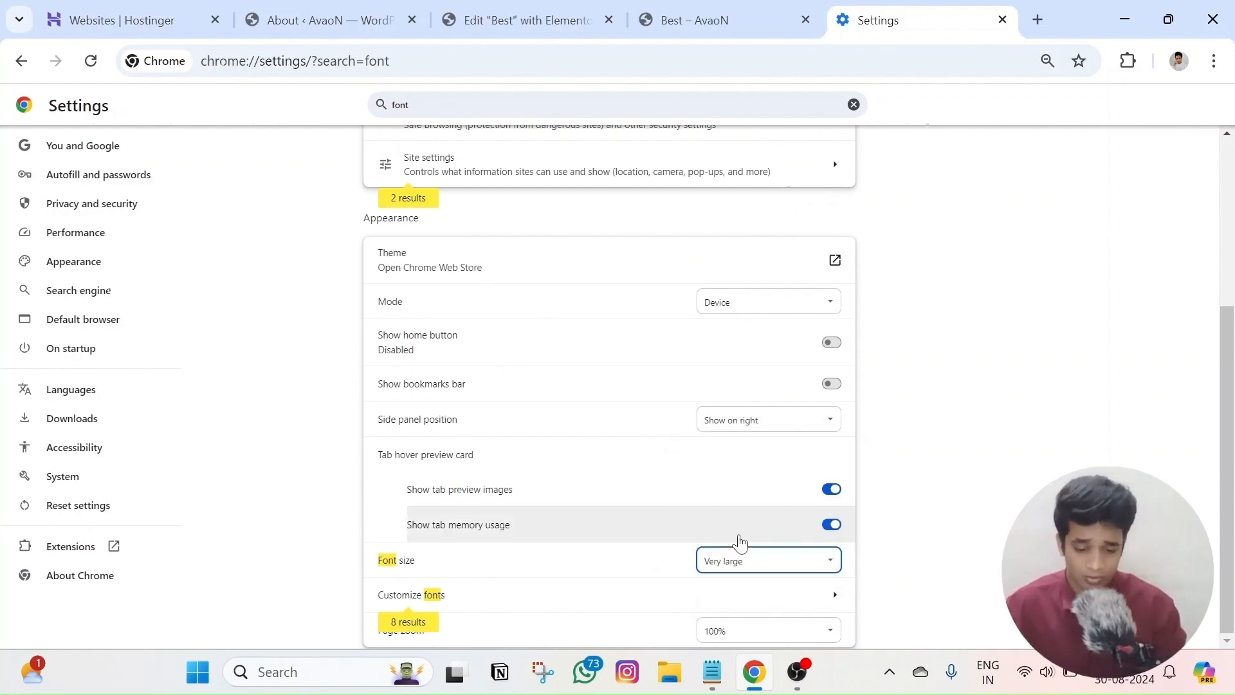
click(761, 9)
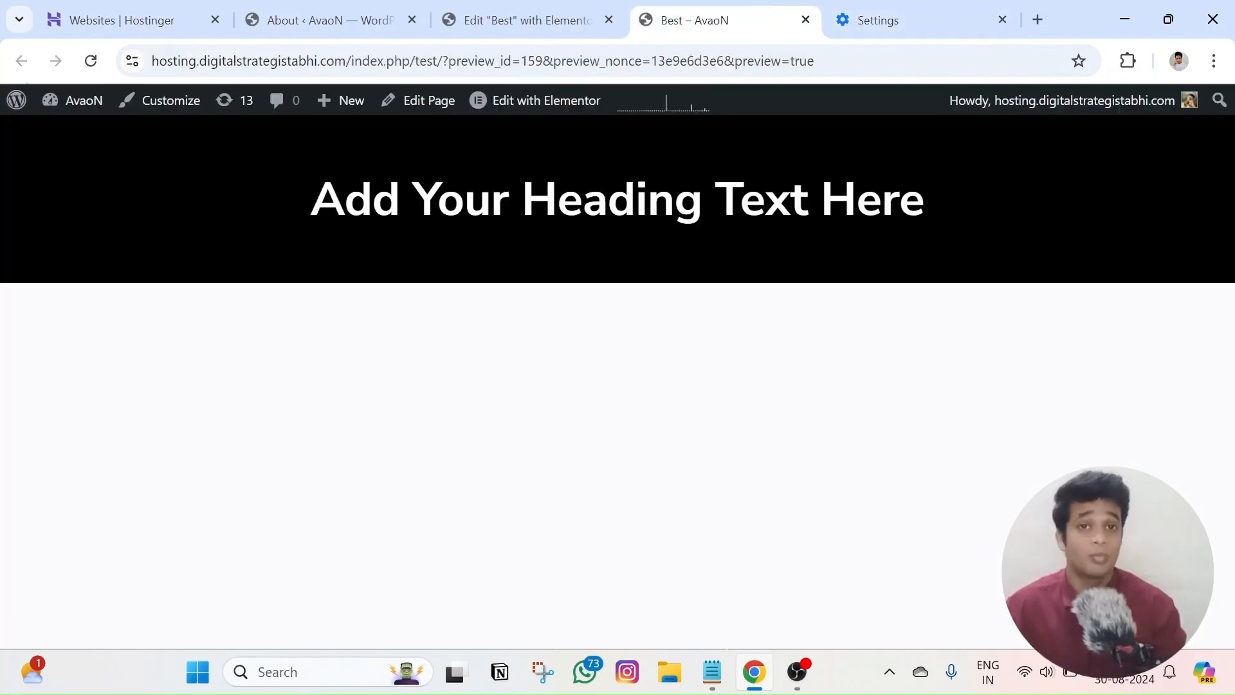
Set Chrome's font size back to Medium (Recommended) and check the heading again in the page preview
key(ctrl+Tab)
click(752, 559)
click(747, 489)
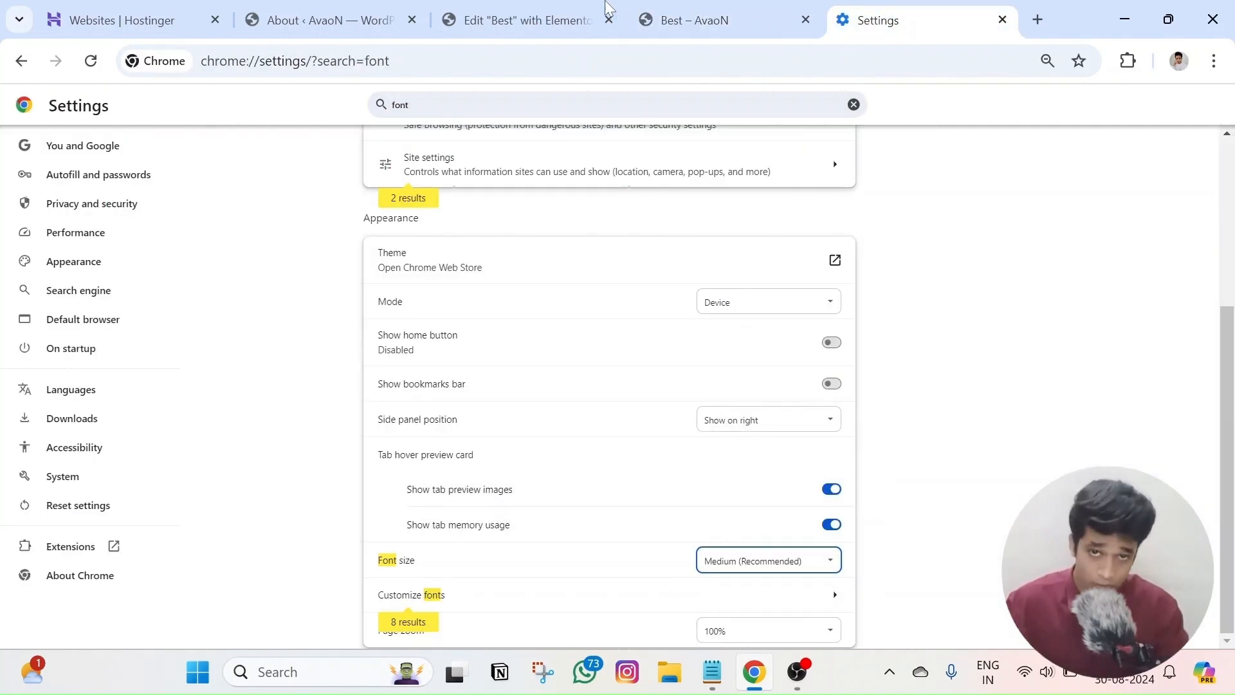
click(685, 9)
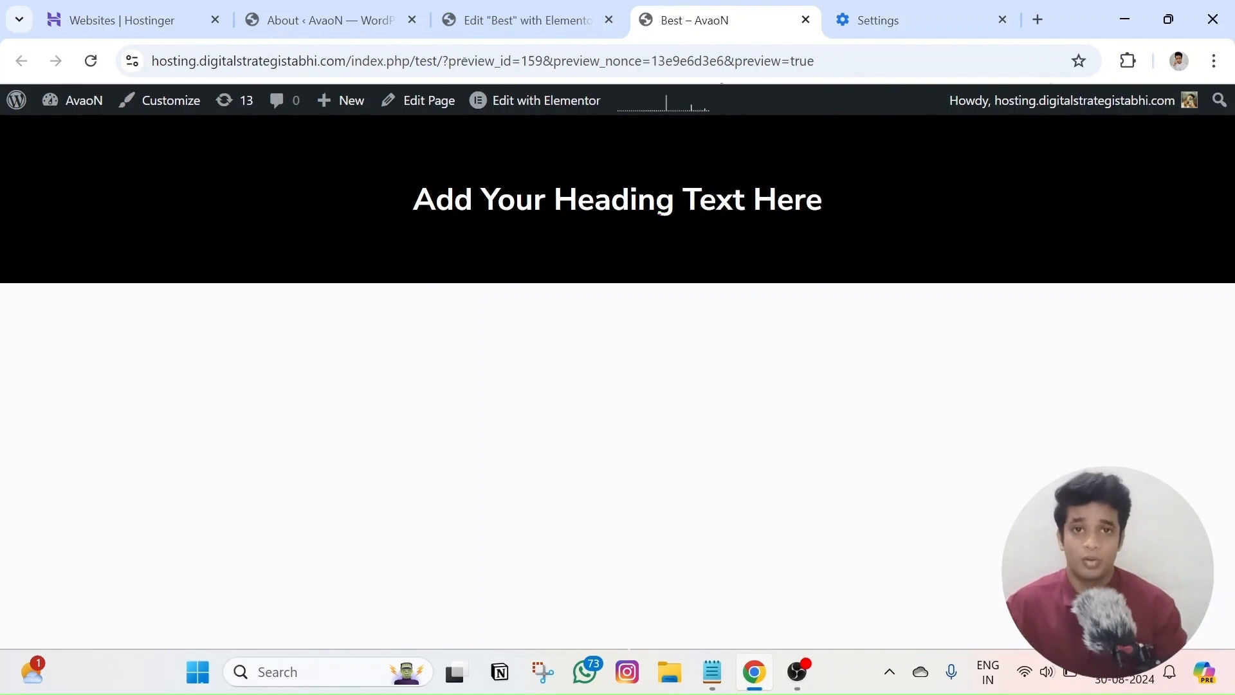
click(862, 9)
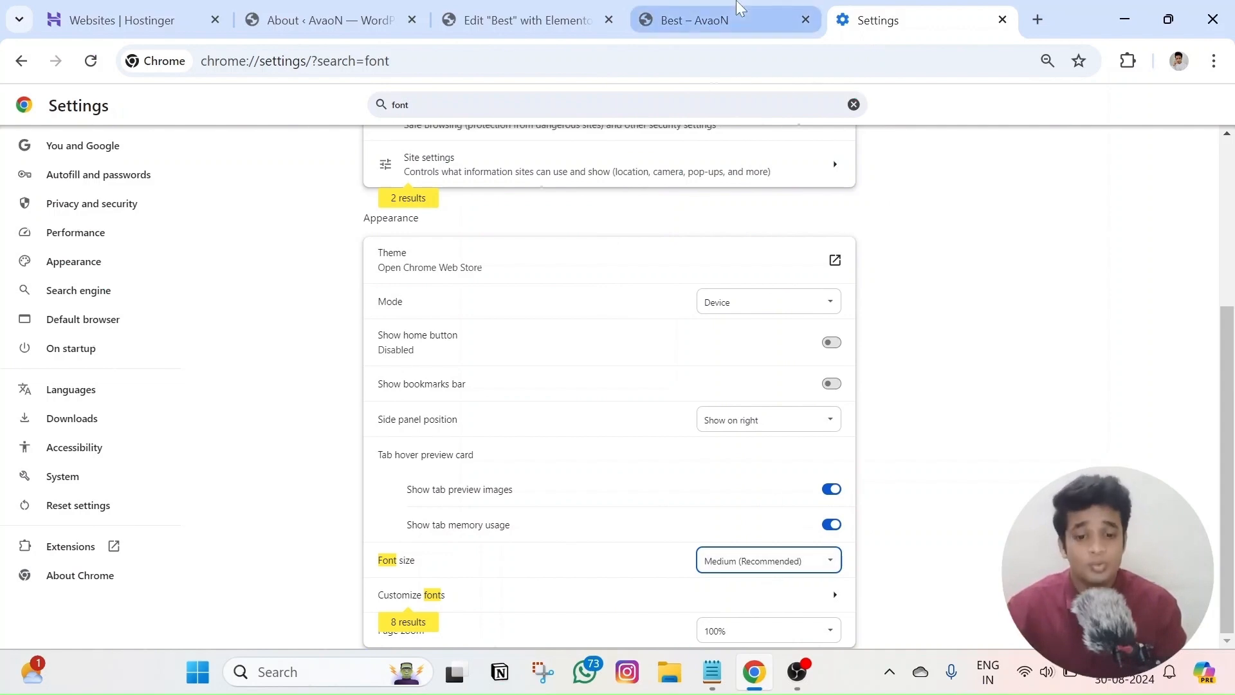
click(739, 18)
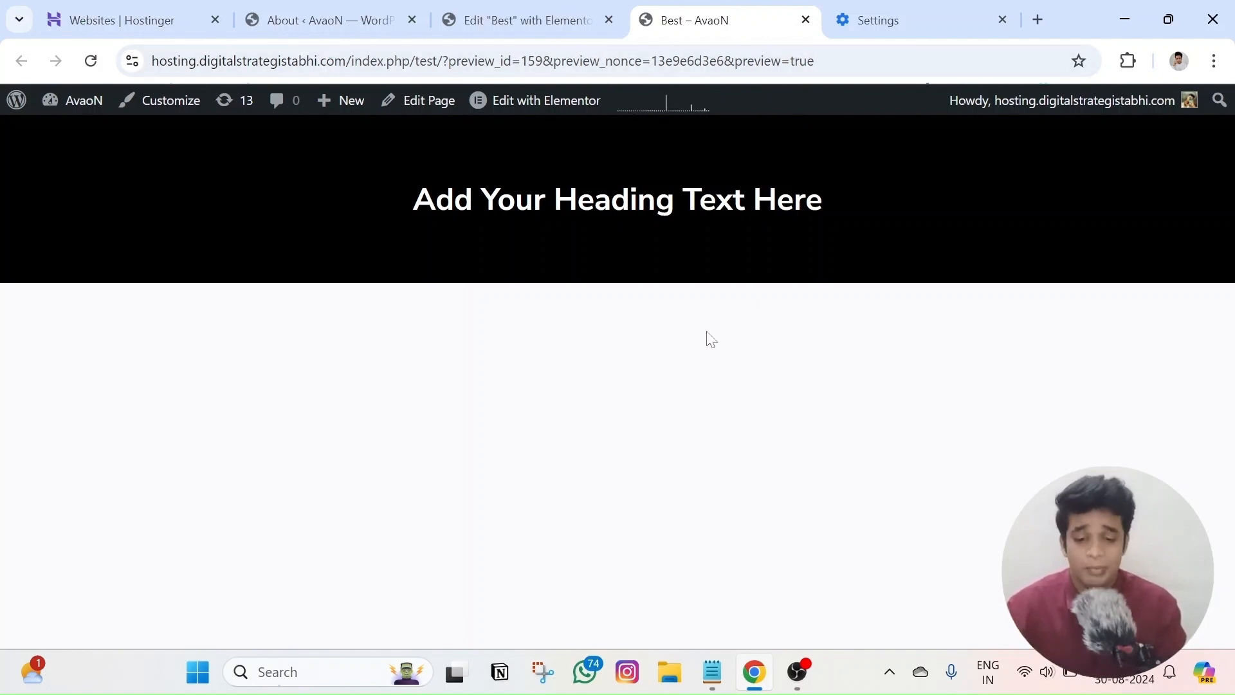
Zoom the page preview to 150% and back to 100% to compare with the font size change
key(ctrl+plus)
key(ctrl+plus)
key(ctrl+plus)
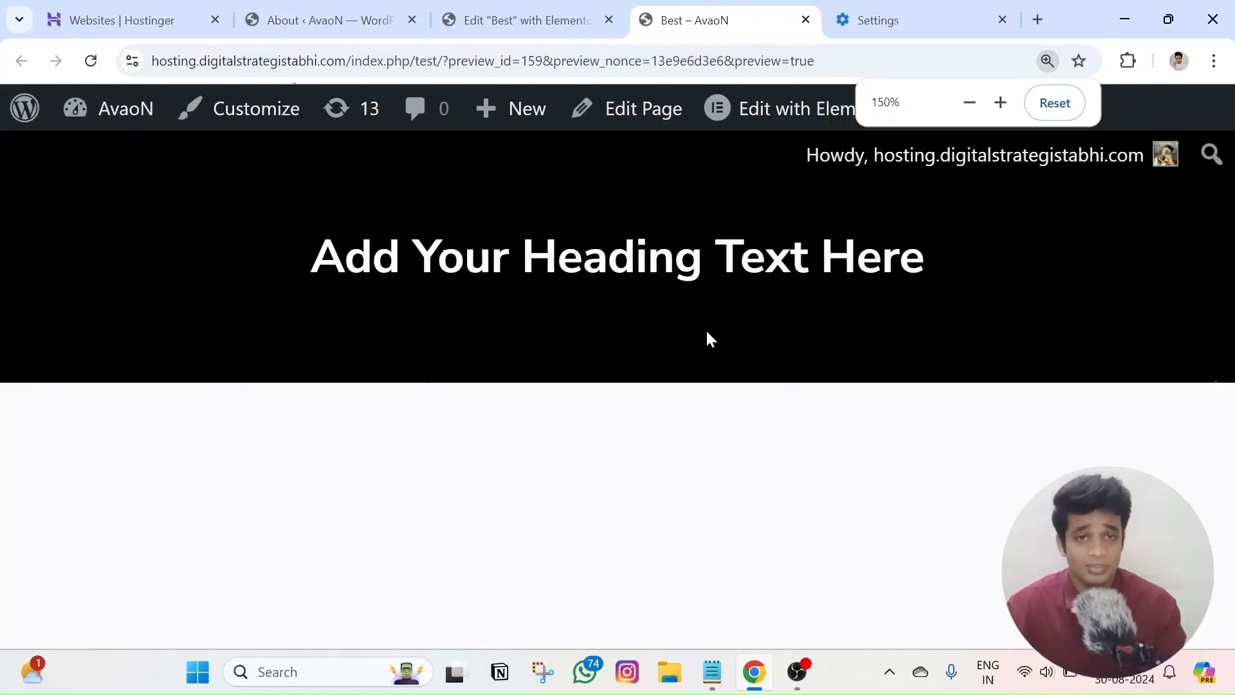
key(ctrl+minus)
key(ctrl+minus)
key(ctrl+minus)
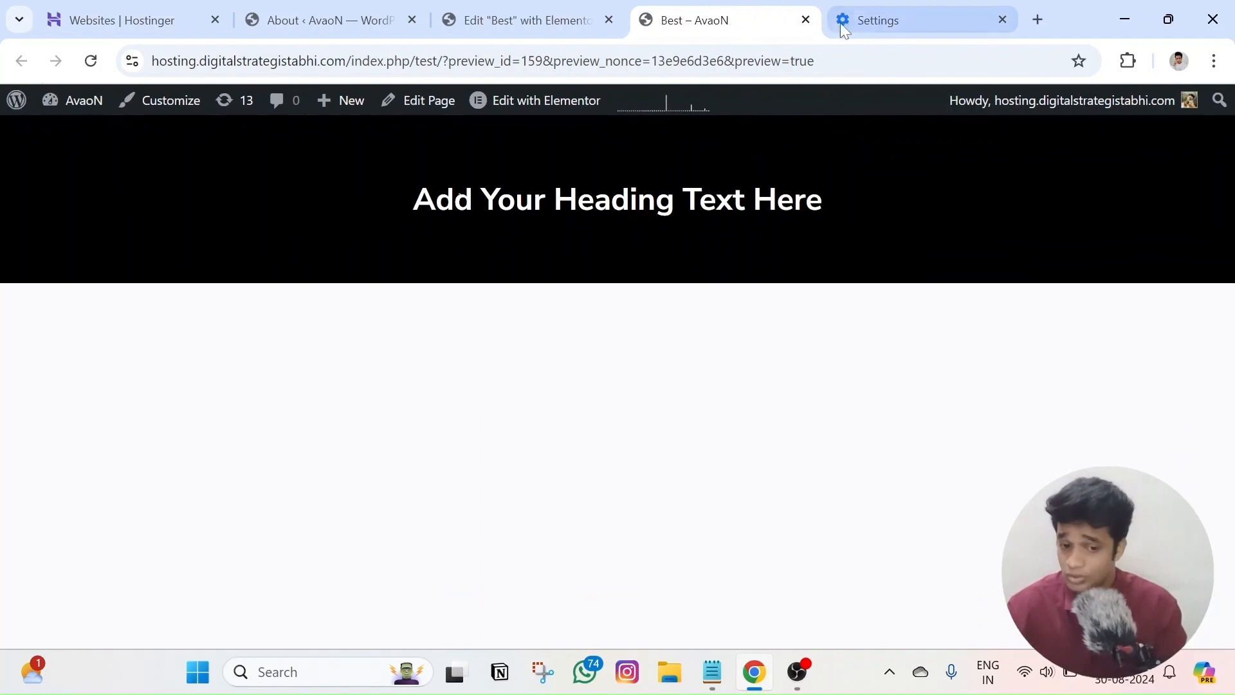
Switch back to the Elementor editor, duplicate the heading in the black container and open the copy's style settings
click(505, 8)
right_click(711, 212)
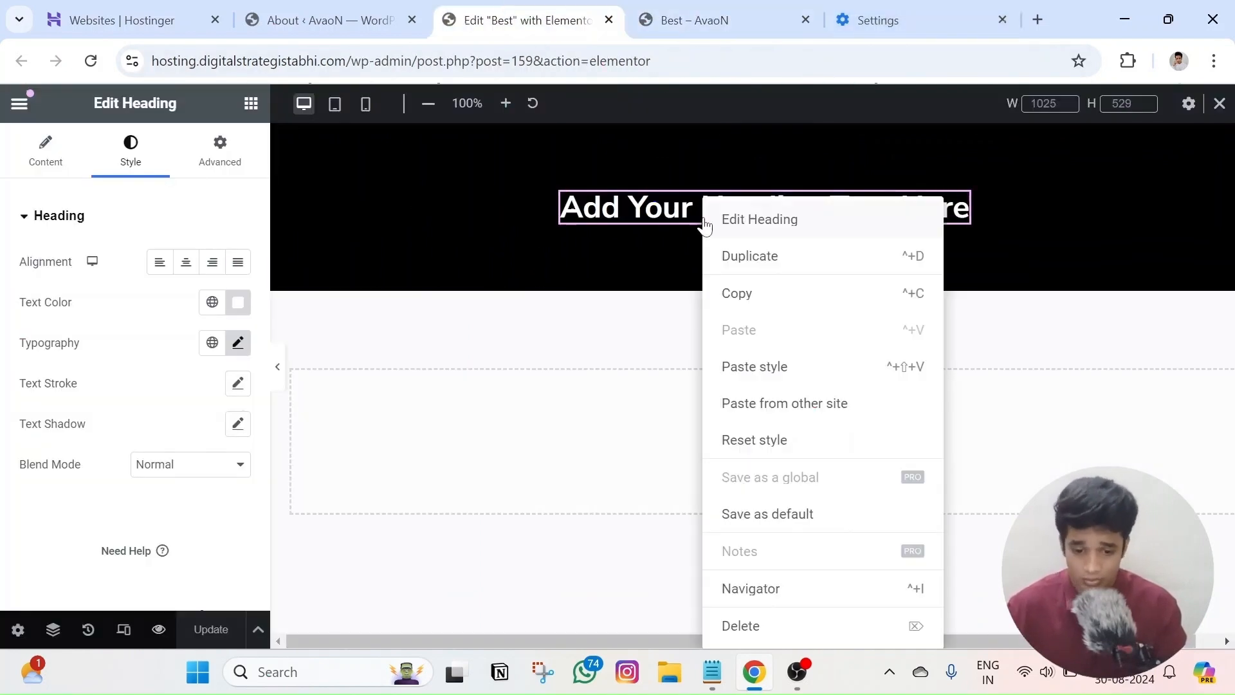
click(739, 255)
click(131, 151)
Set the lower heading copy's font size to 32 px and select the upper heading
click(237, 342)
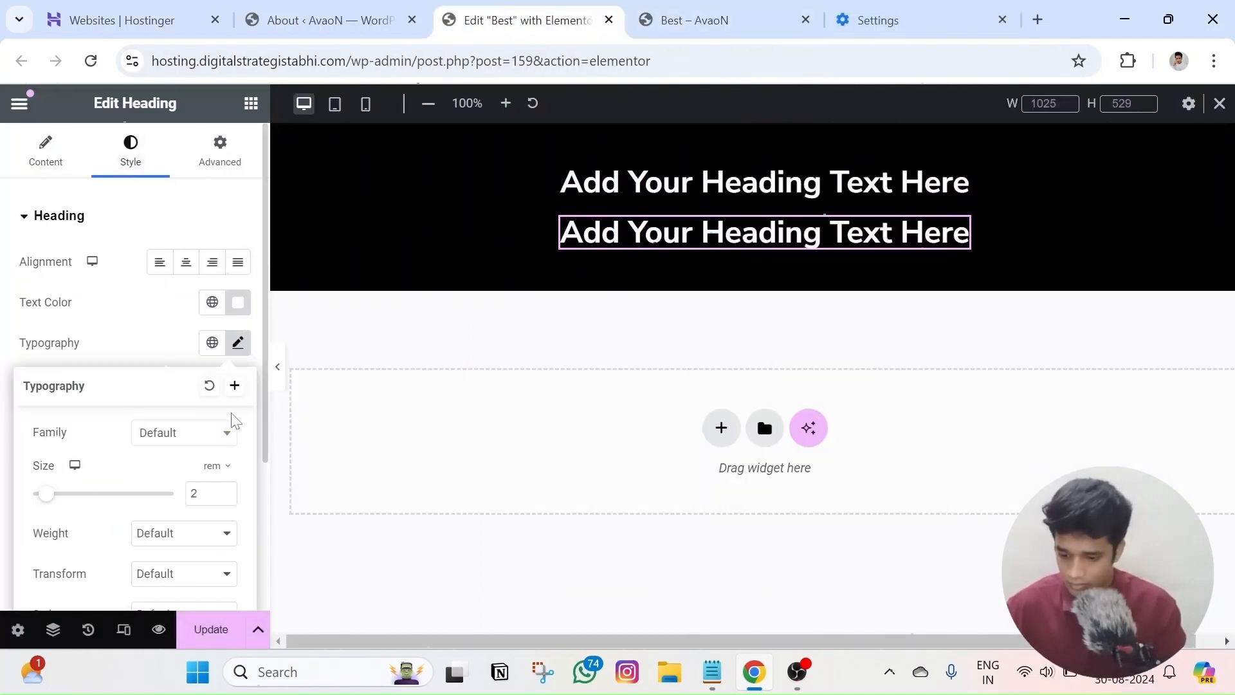
click(219, 467)
click(208, 471)
drag(212, 495, 184, 499)
text(32)
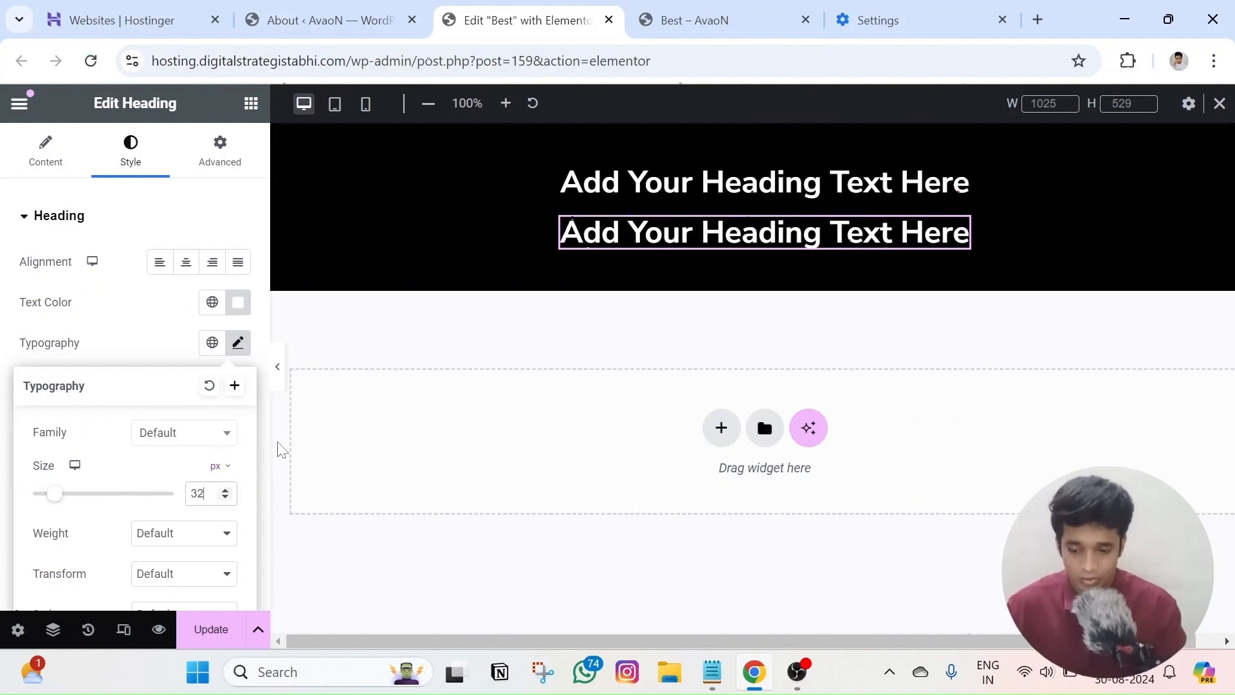
click(684, 198)
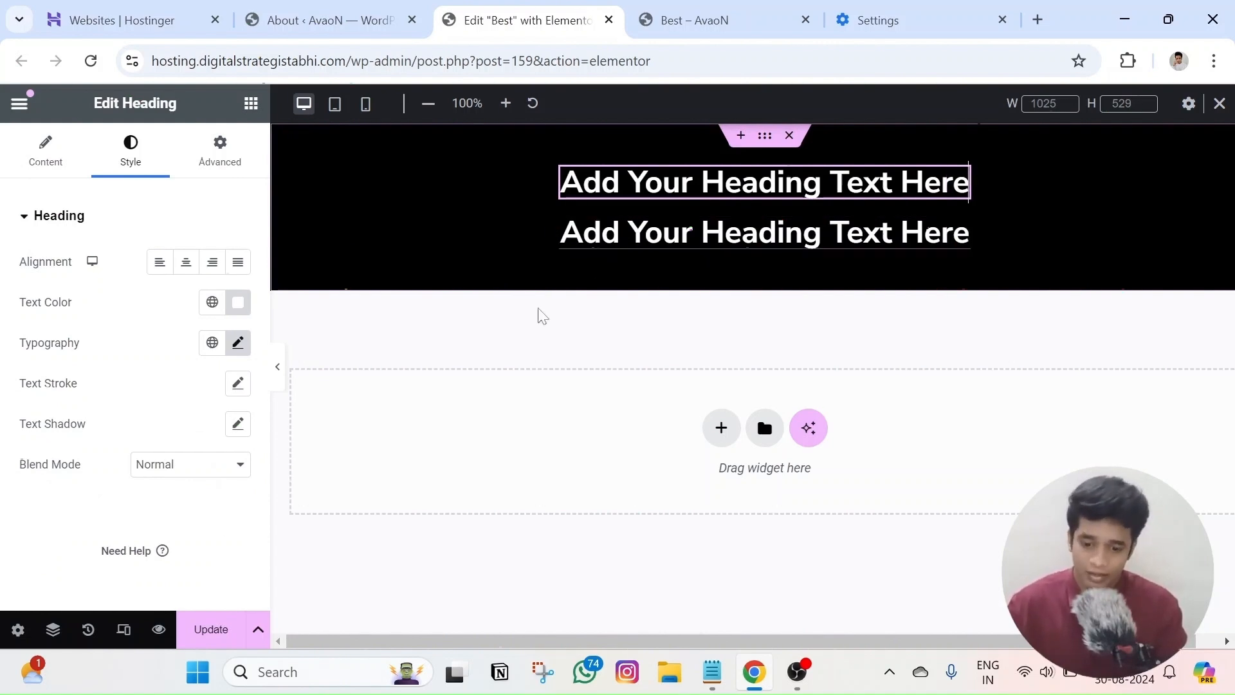
Update the page, open its preview, and set Chrome's font size to Very large
click(207, 632)
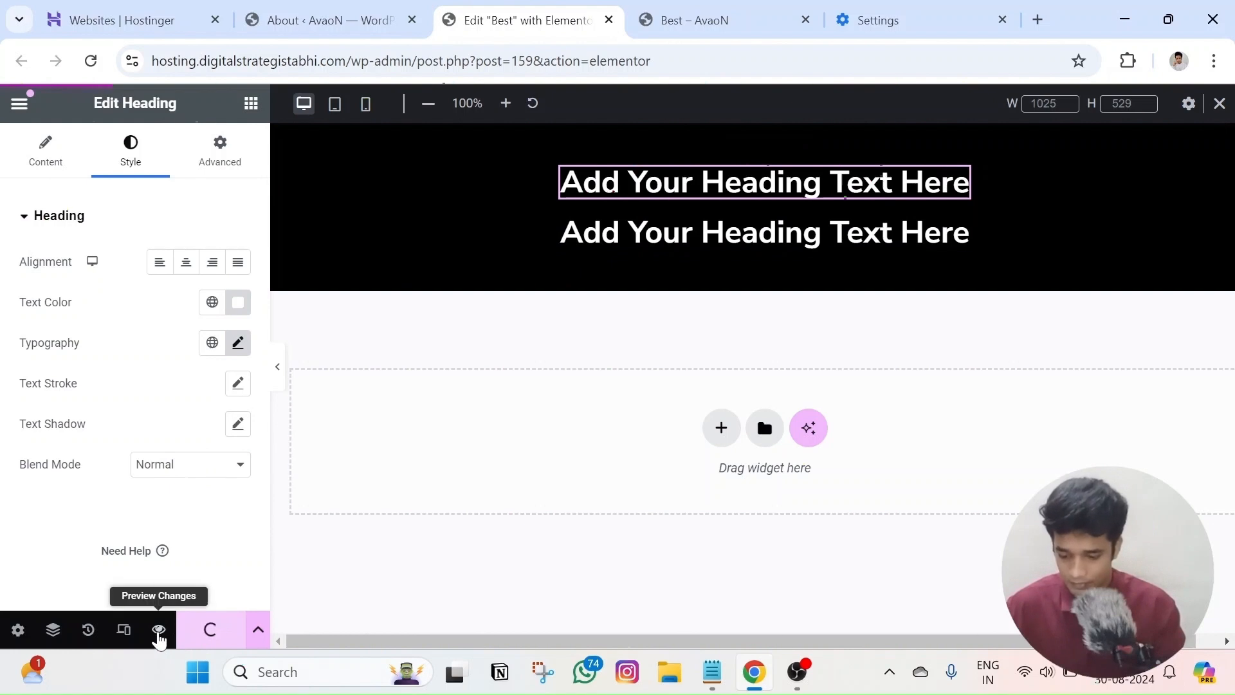
click(159, 636)
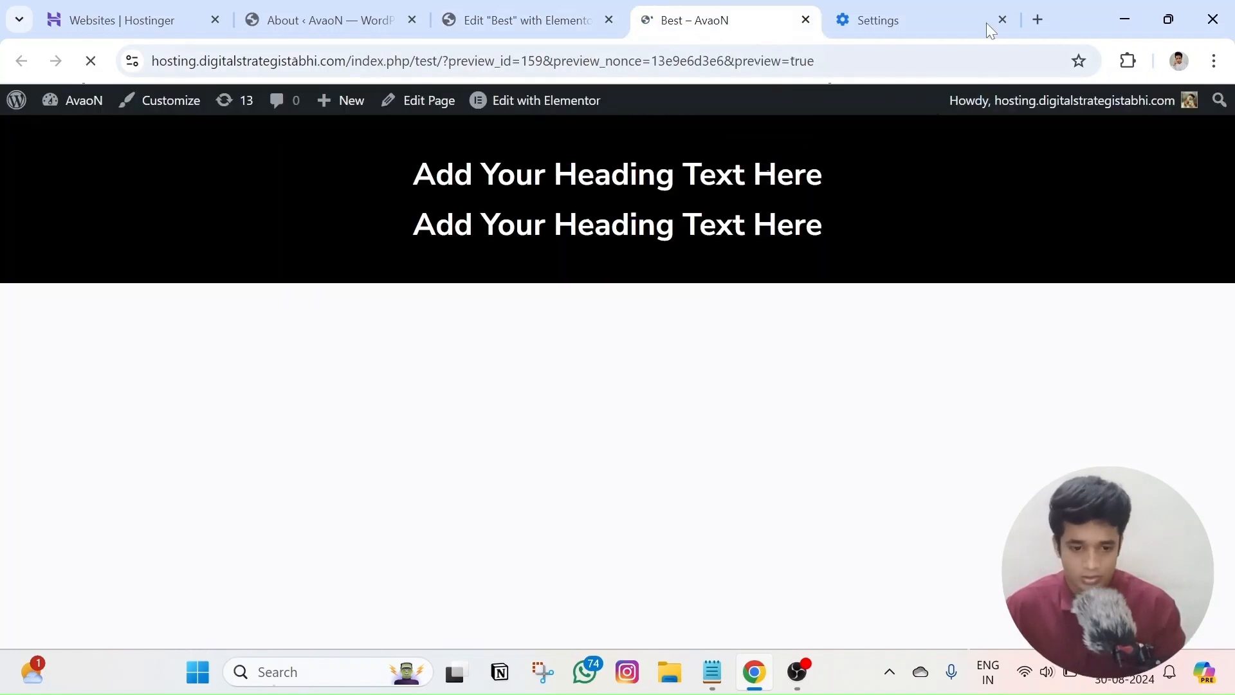
click(878, 22)
click(755, 563)
click(750, 538)
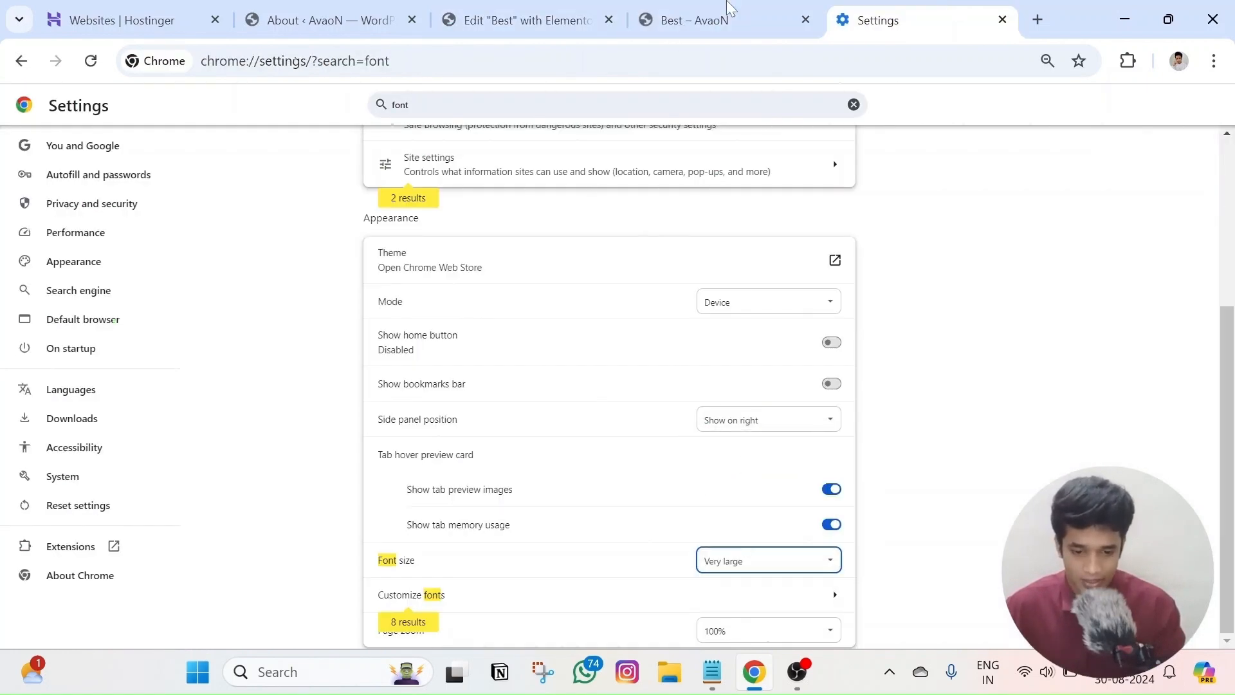
Compare the upper and lower headings in the page preview after the browser font size change
click(695, 20)
triple_click(681, 184)
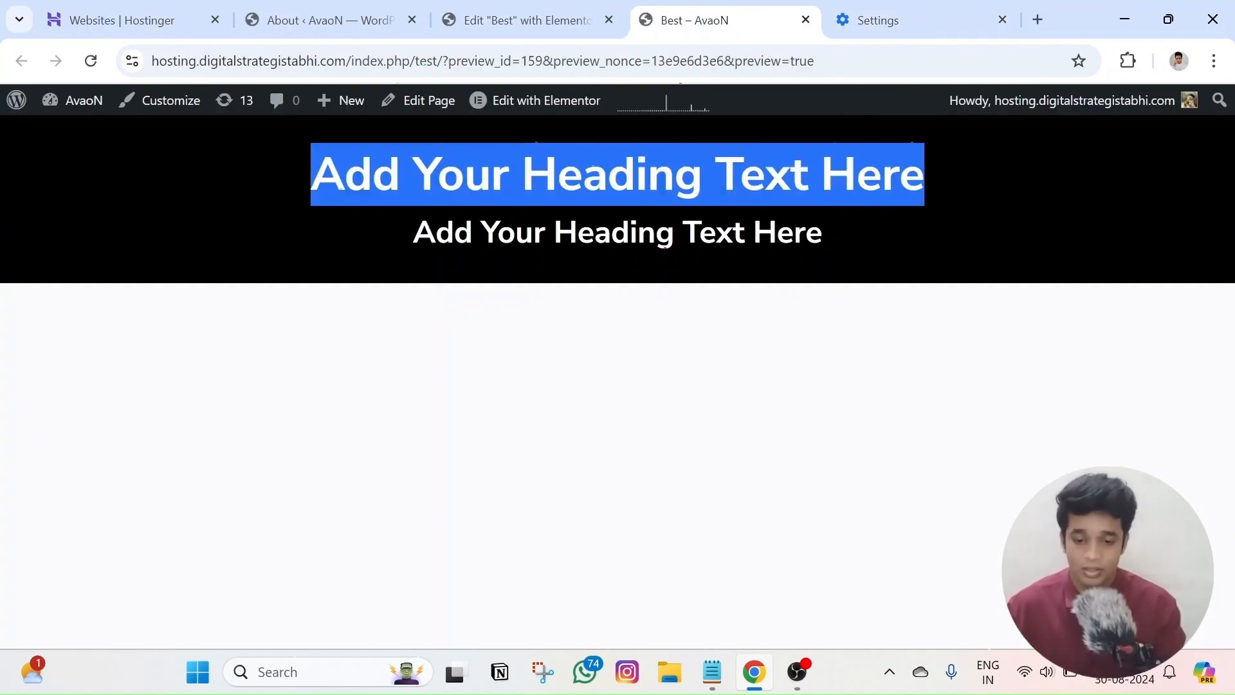
click(681, 184)
triple_click(566, 232)
click(566, 309)
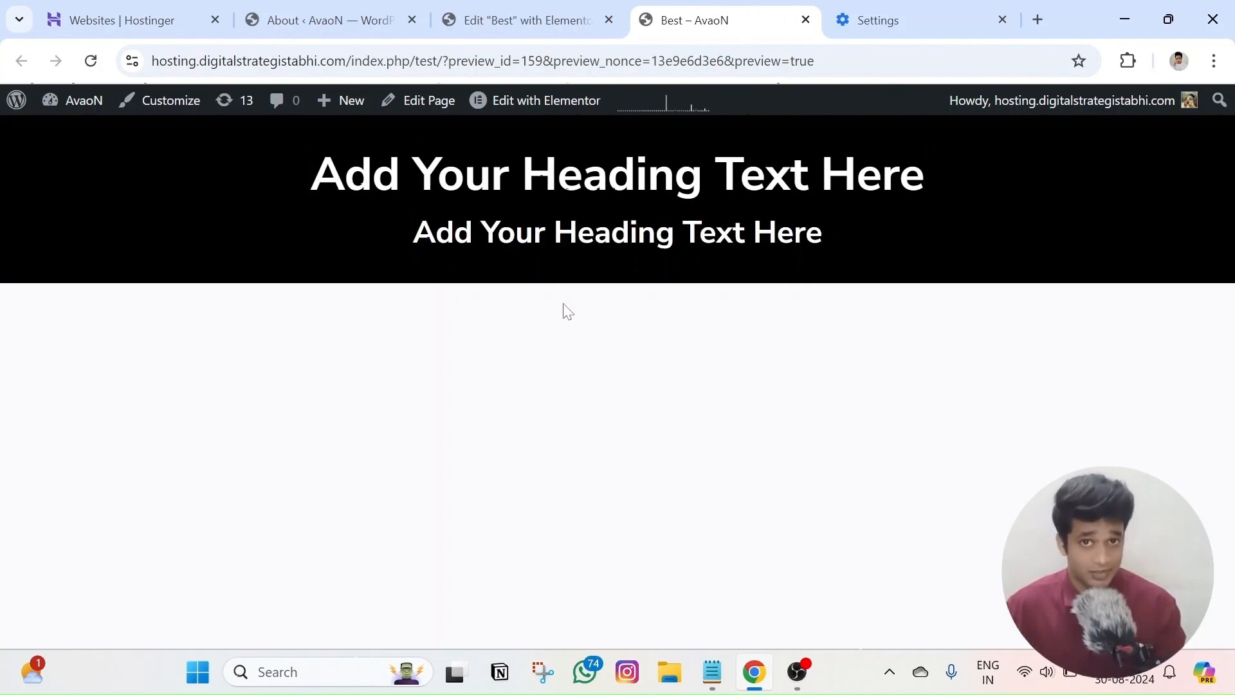
Zoom the page preview in and out to compare how both headings scale
key(ctrl+plus)
key(ctrl+plus)
key(ctrl+plus)
key(ctrl+plus)
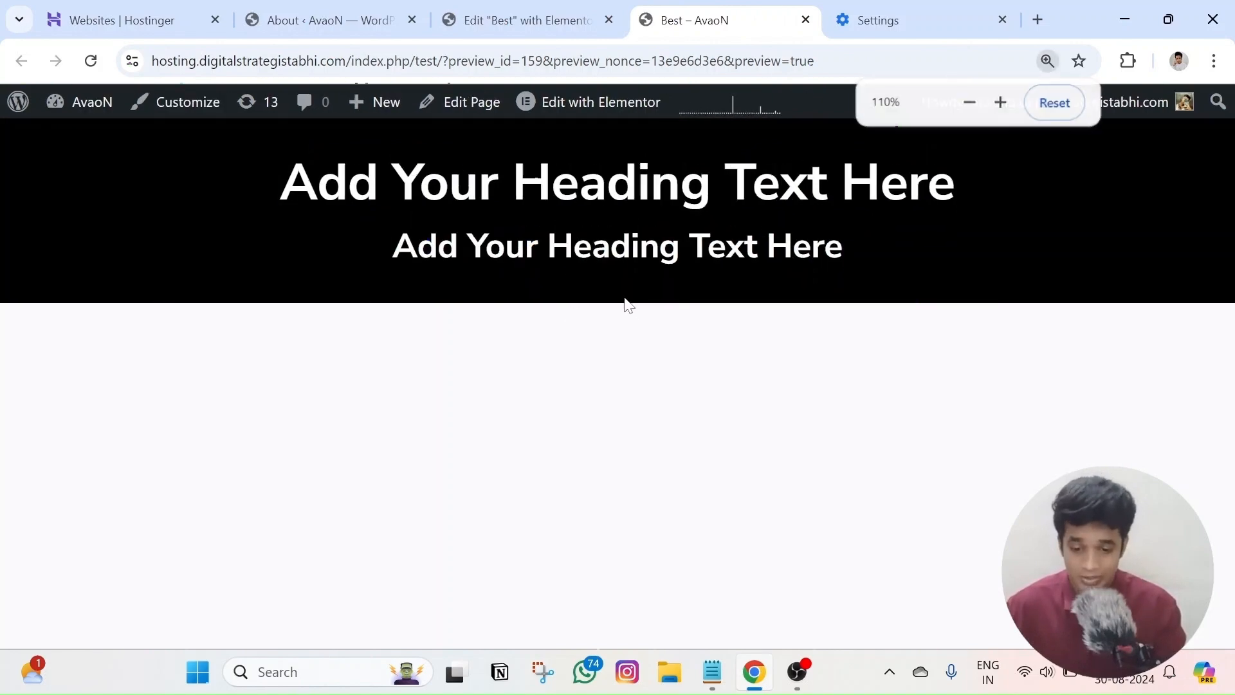
key(ctrl+minus)
key(ctrl+minus)
key(ctrl+minus)
key(ctrl+minus)
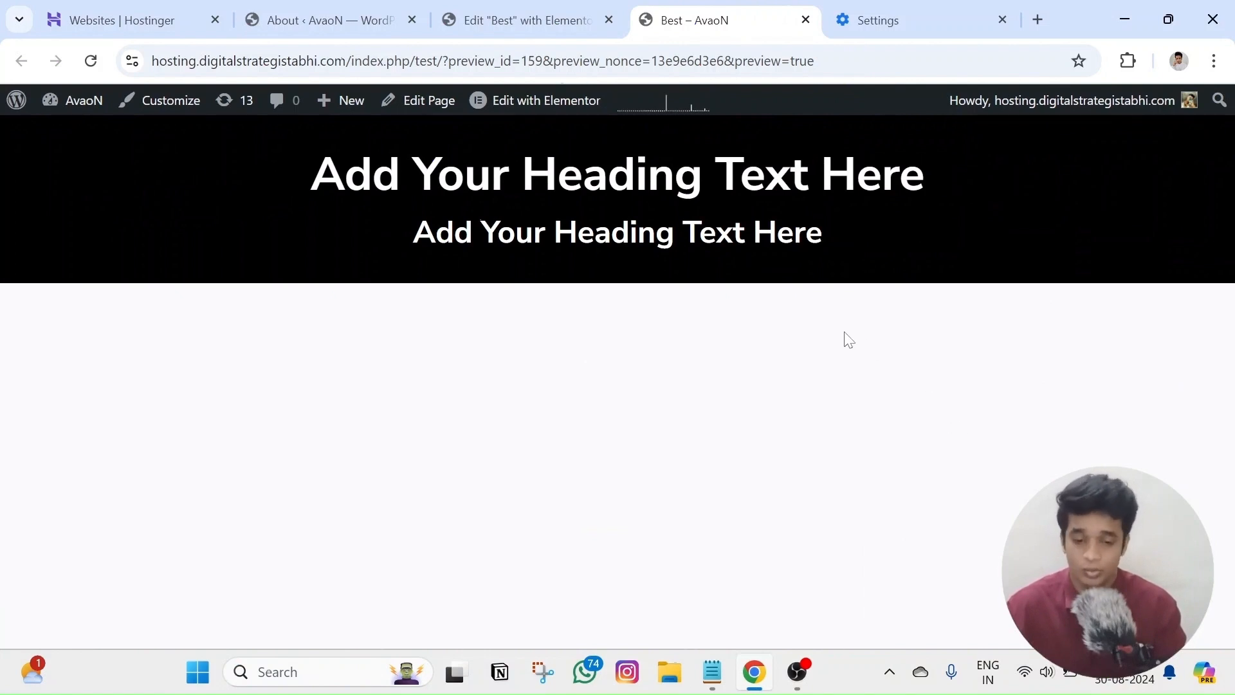
key(ctrl+plus)
key(ctrl+plus)
key(ctrl+minus)
key(ctrl+minus)
key(ctrl+minus)
key(ctrl+minus)
key(ctrl+minus)
key(ctrl+plus)
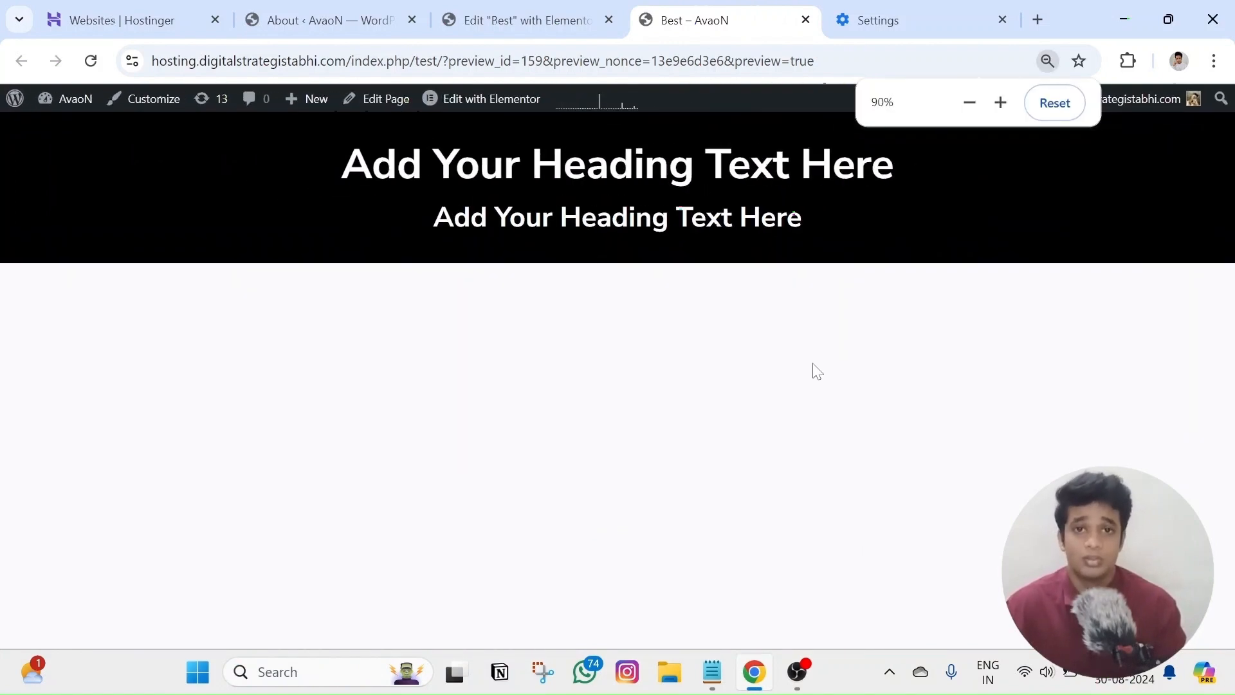
key(ctrl+plus)
key(ctrl+plus)
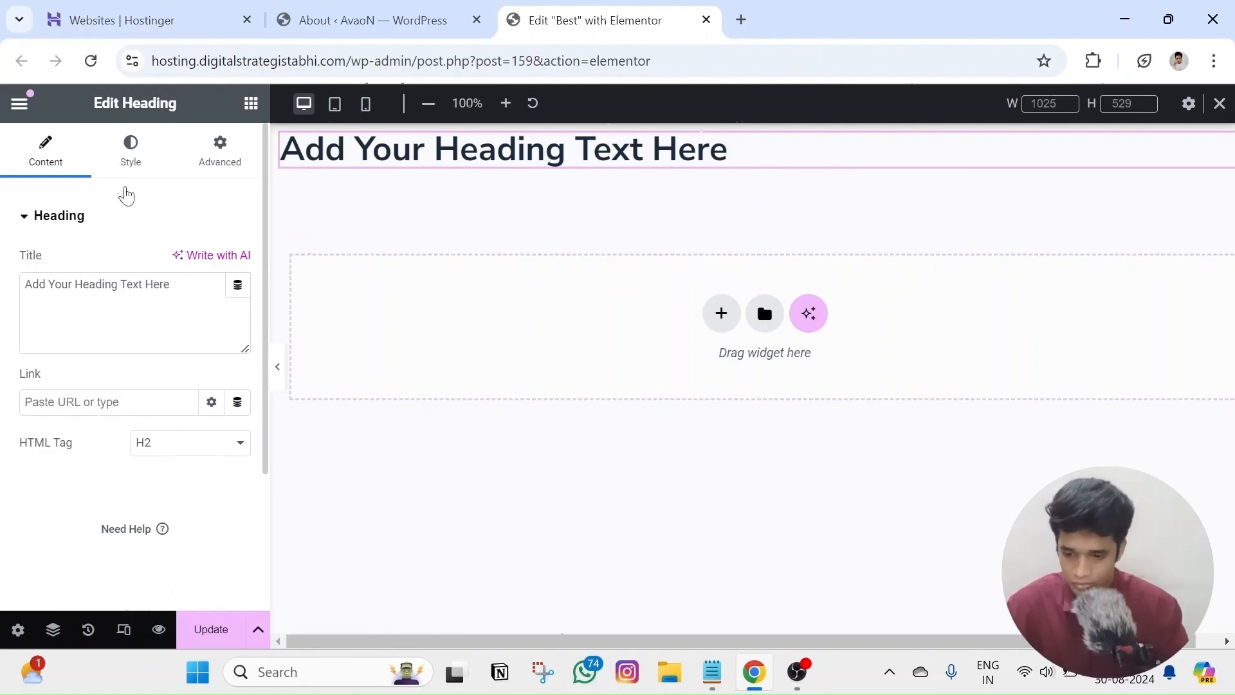
Open the heading's typography settings and the settings of its parent container
click(130, 152)
click(238, 344)
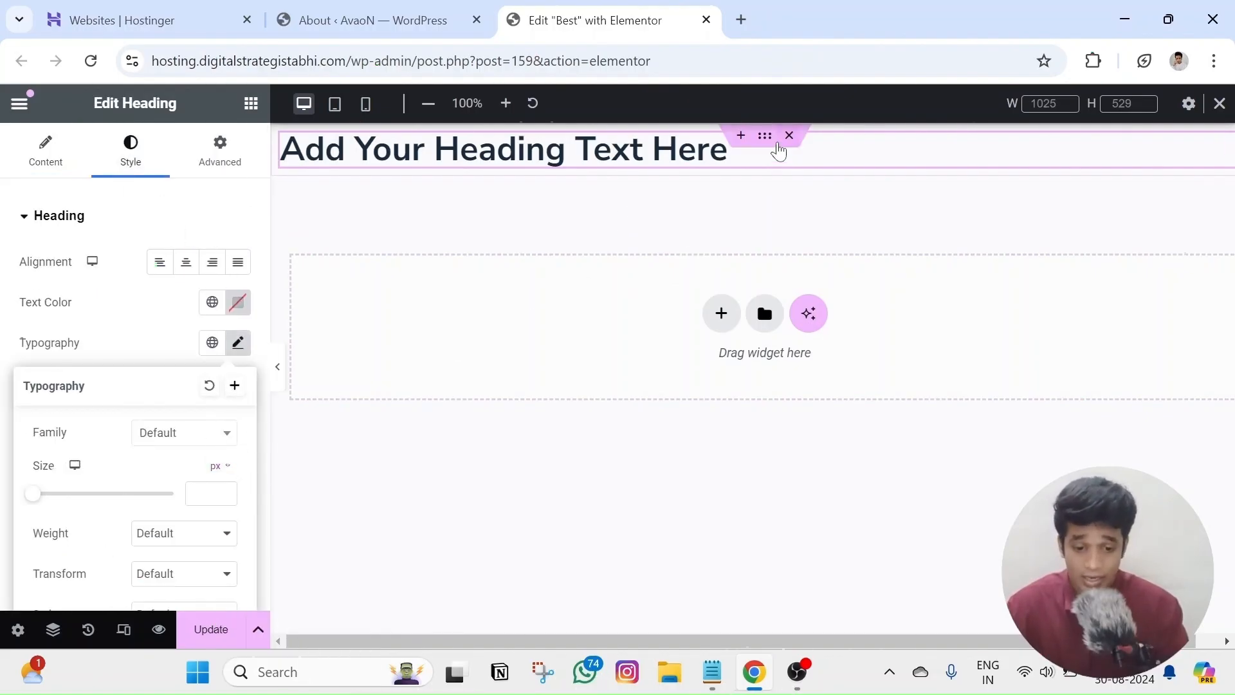
click(766, 139)
Unlink the heading's padding values and set its left padding to 36 px
click(543, 150)
click(260, 165)
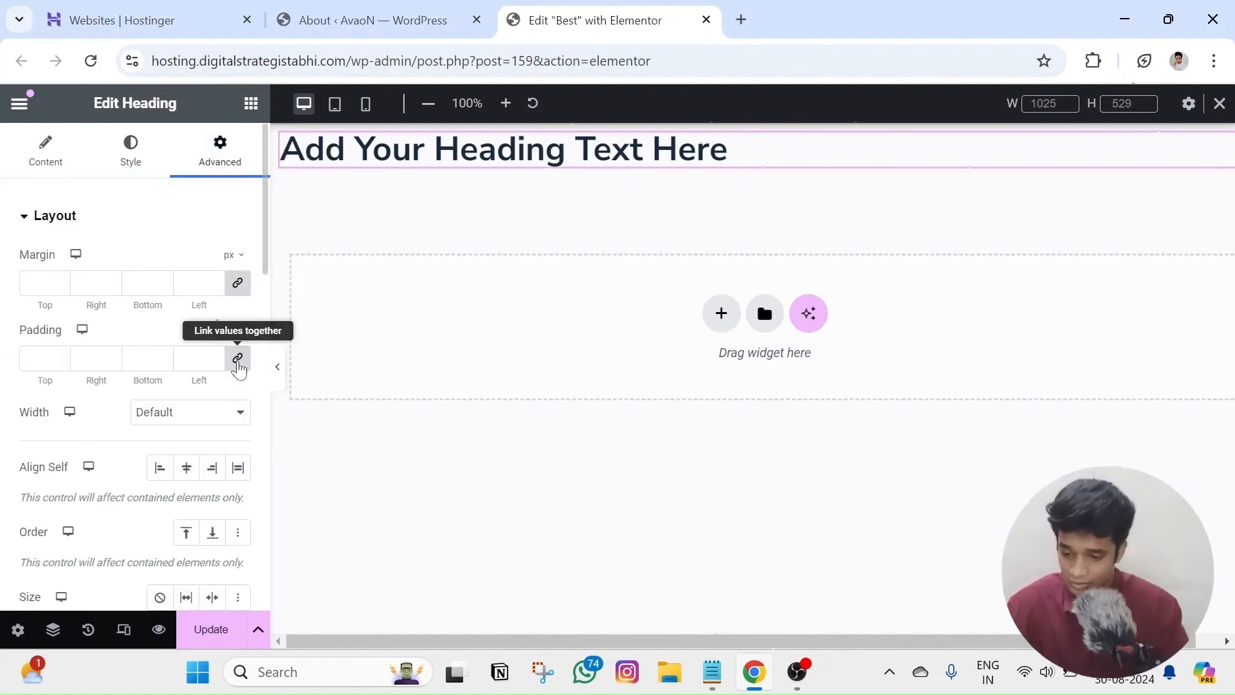
click(238, 359)
click(214, 354)
click(214, 353)
drag(212, 358, 212, 358)
Switch the heading's padding unit to vw and set the left padding to 6
click(232, 330)
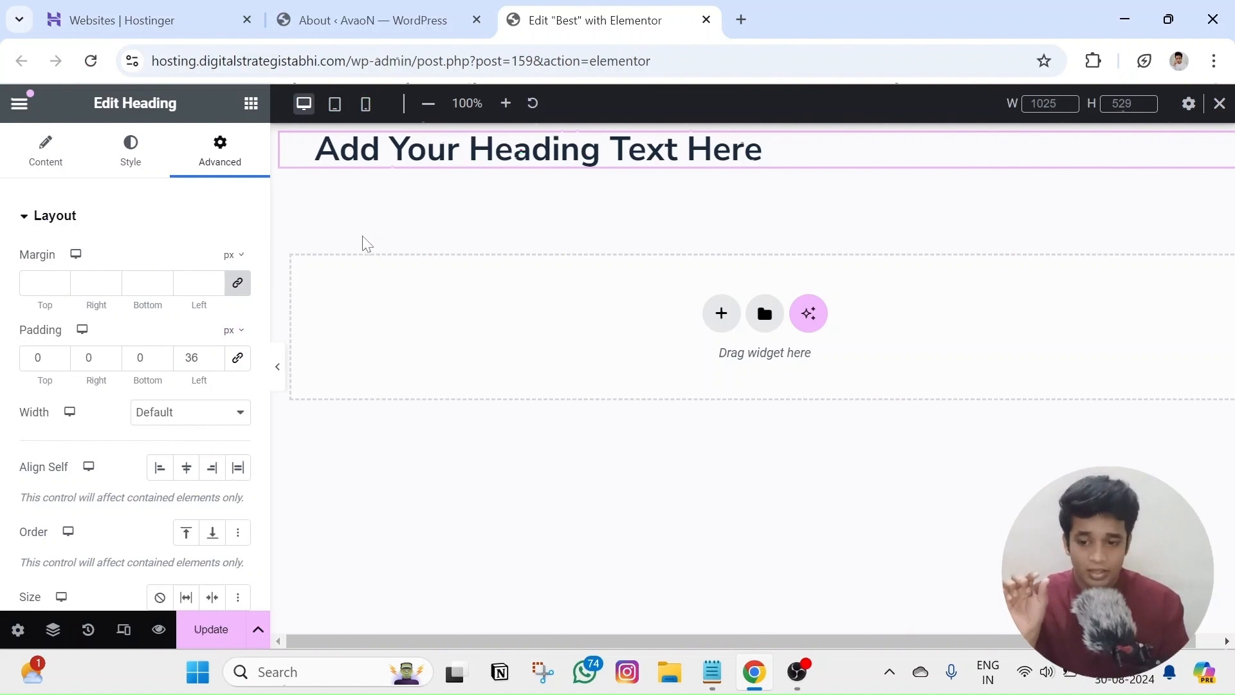
click(232, 330)
click(230, 442)
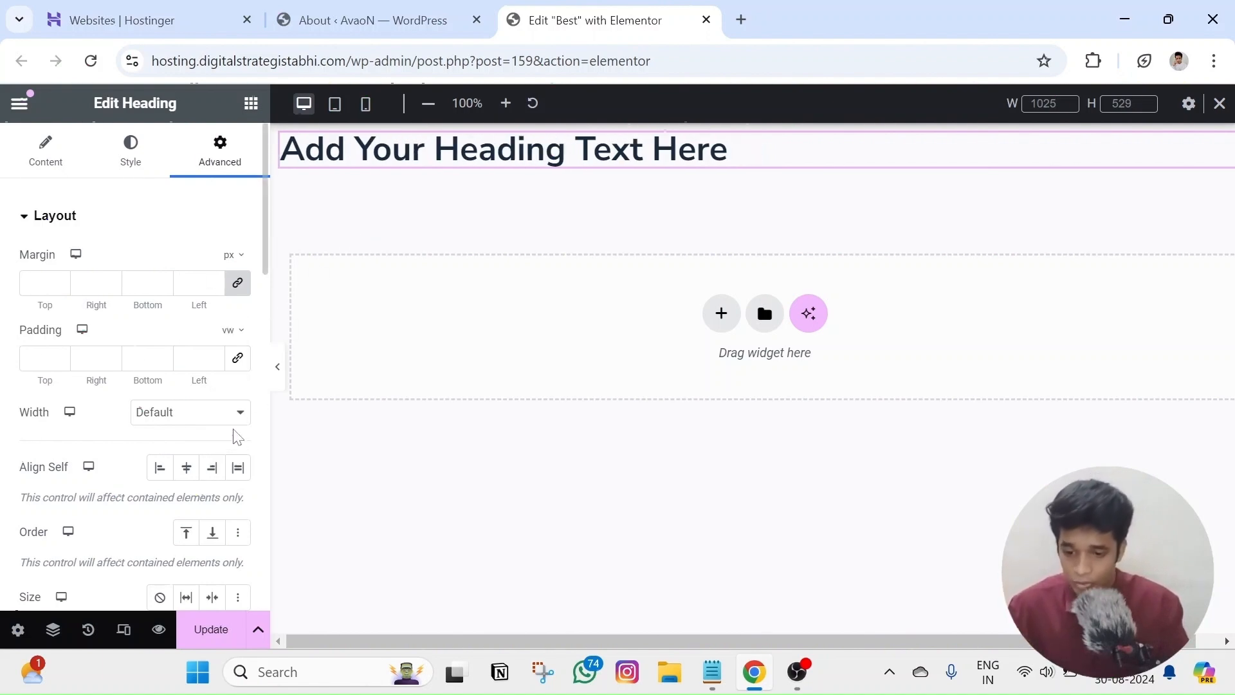
click(215, 354)
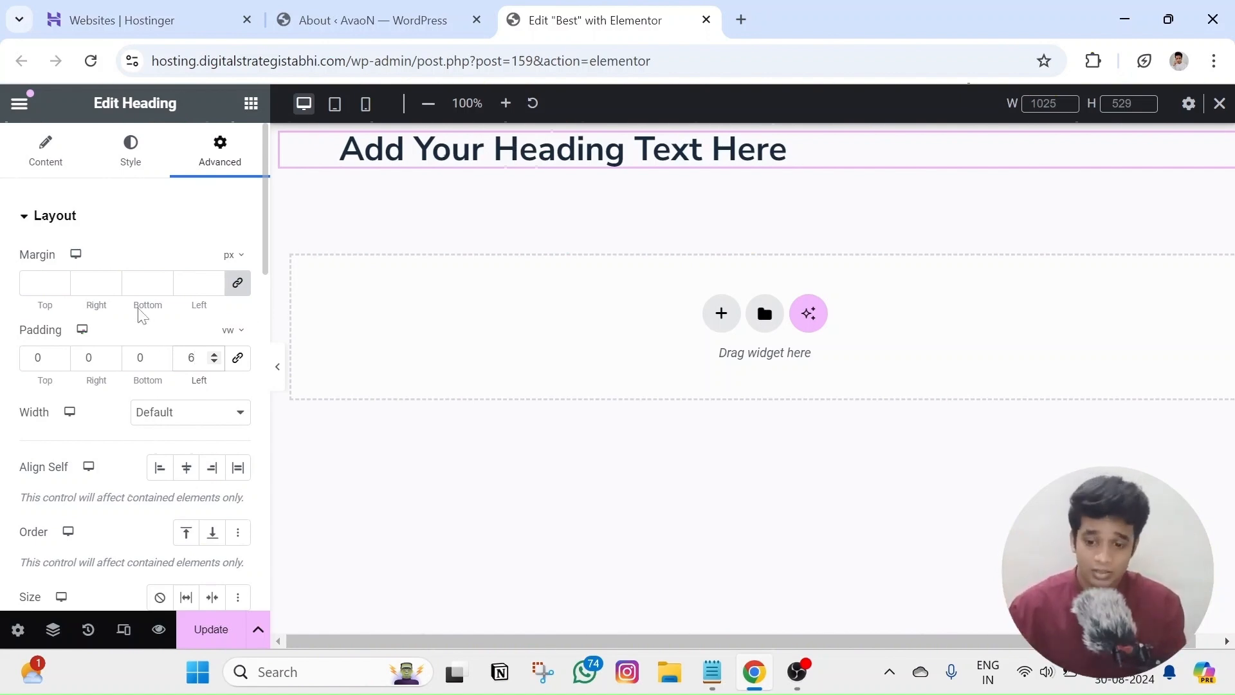
Switch the heading's padding unit back to px with a left padding of 6
click(234, 330)
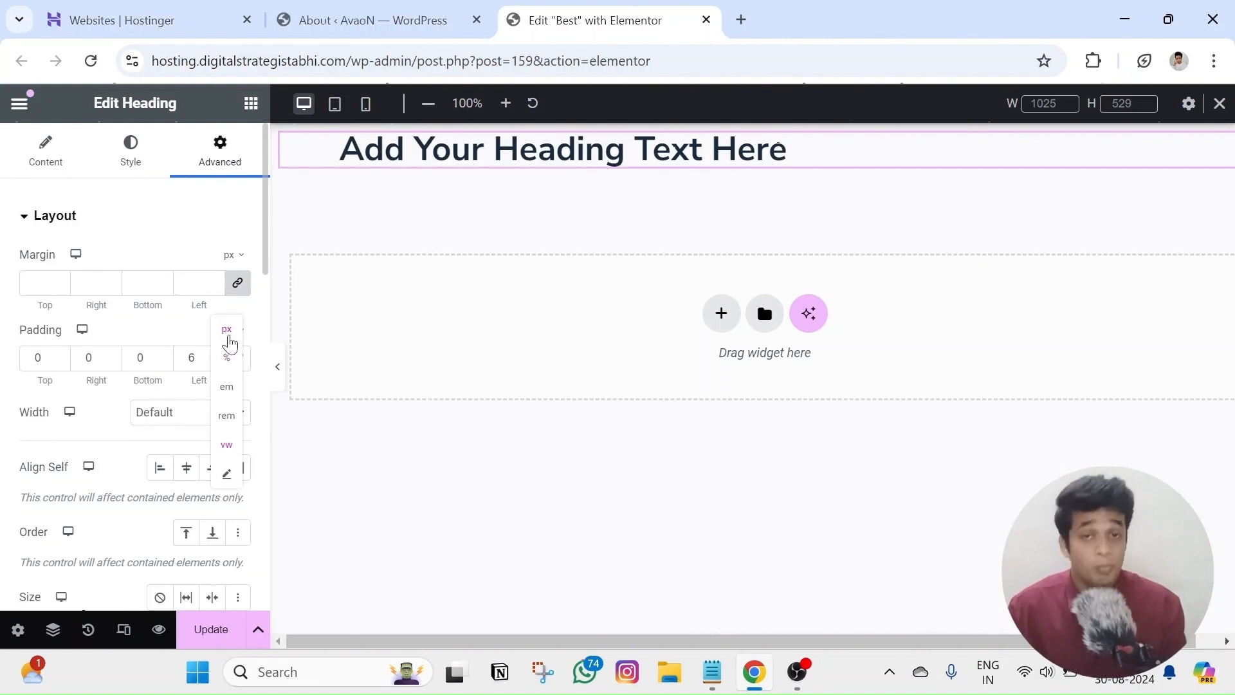
click(232, 356)
click(217, 355)
click(217, 354)
click(217, 354)
click(217, 355)
click(217, 354)
click(216, 355)
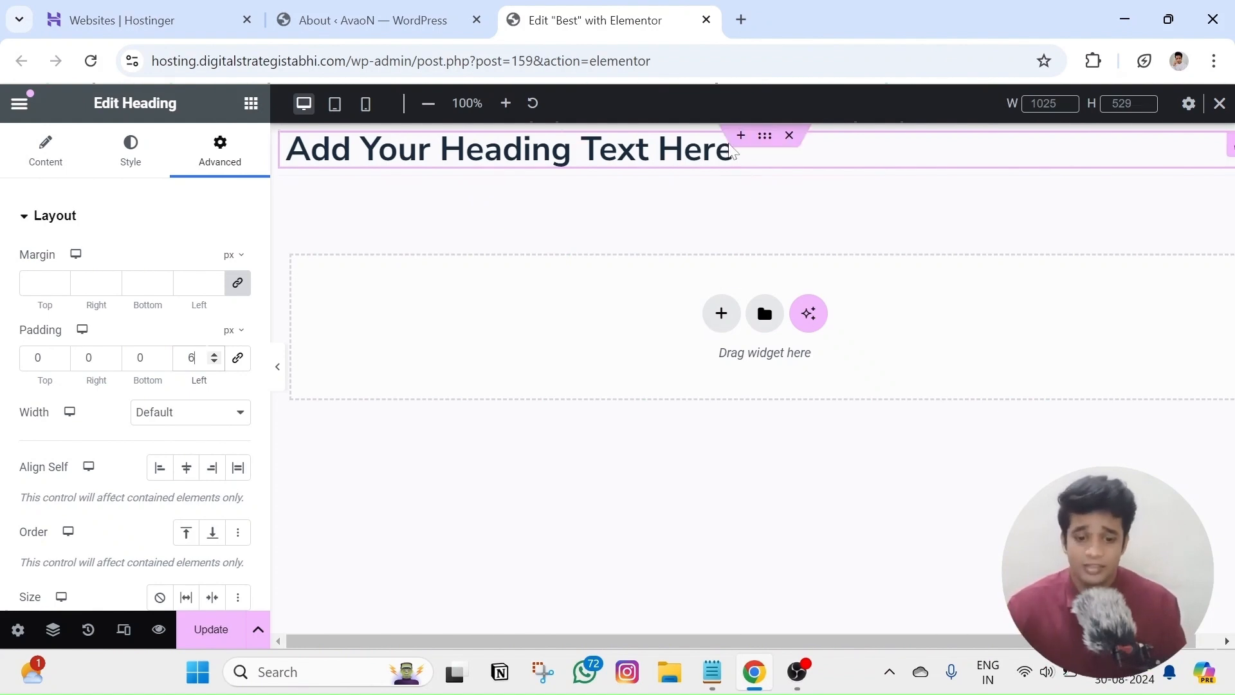
Delete the heading's container and restore it from the edit history, checking the container and heading settings
click(798, 137)
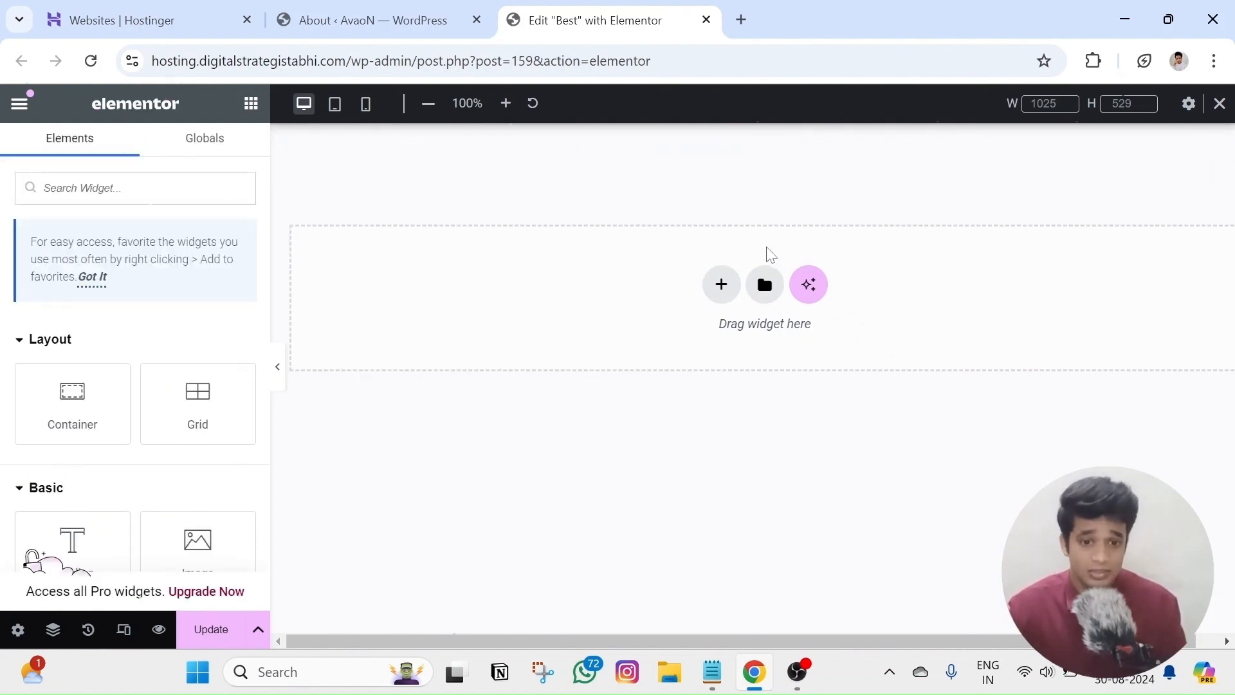
click(88, 629)
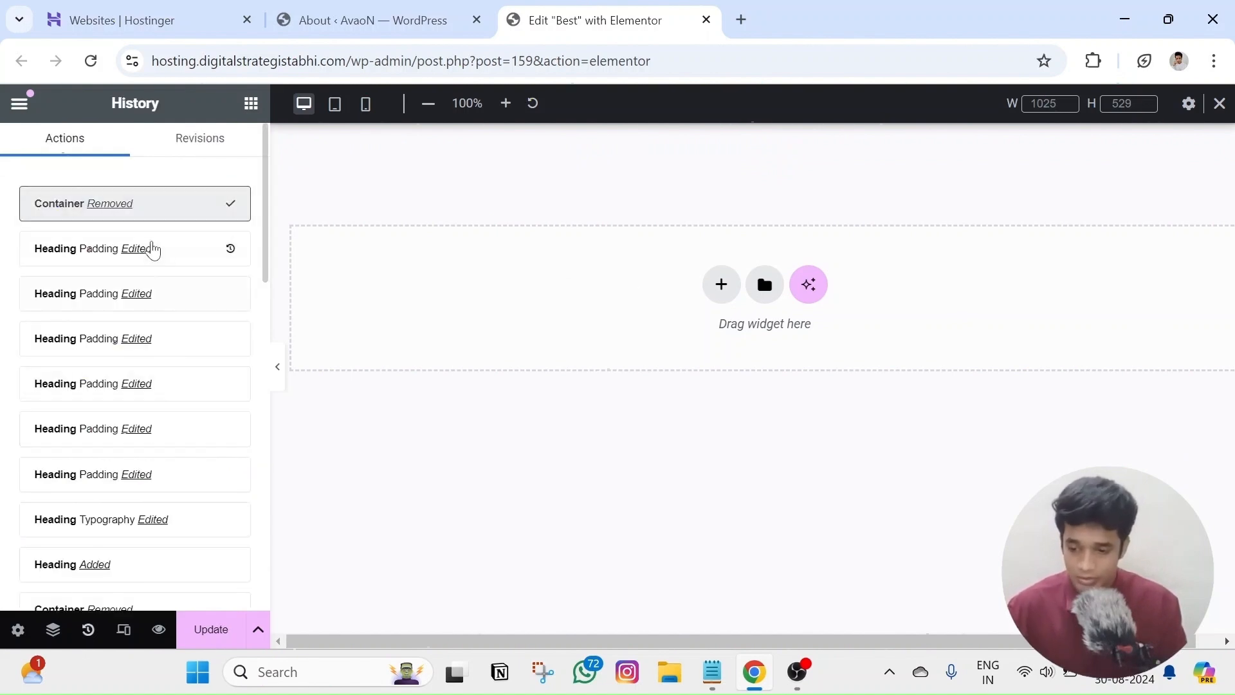
click(142, 251)
click(674, 158)
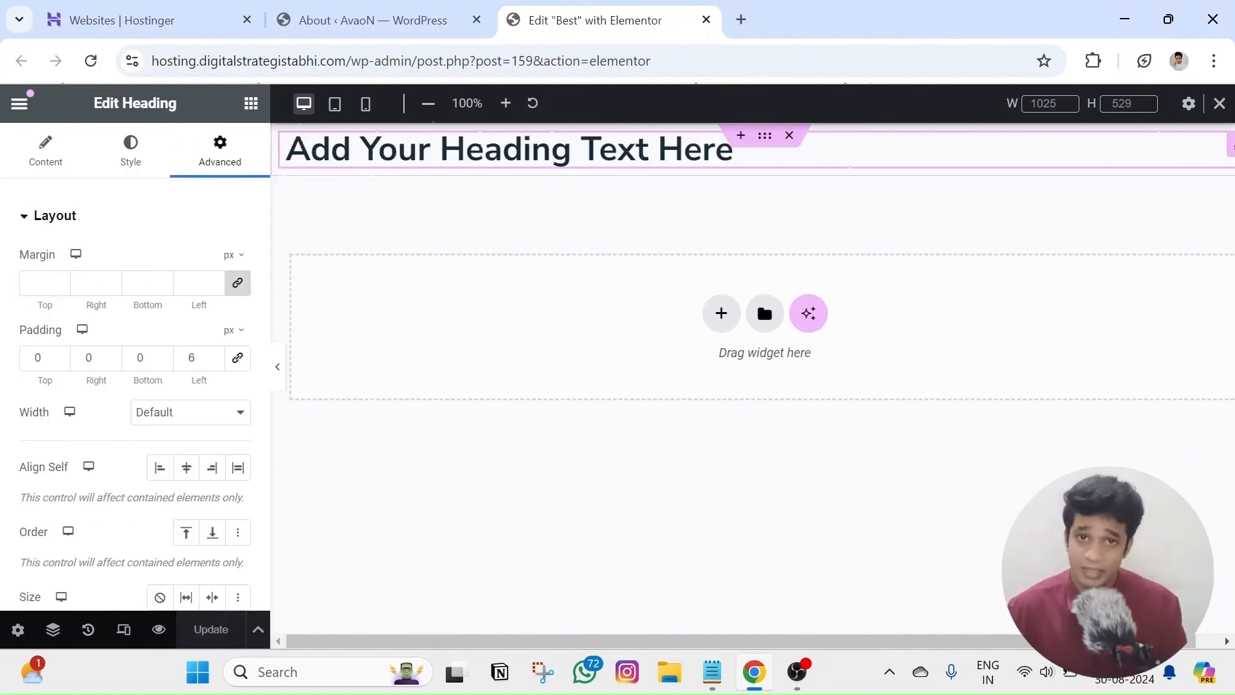
click(772, 147)
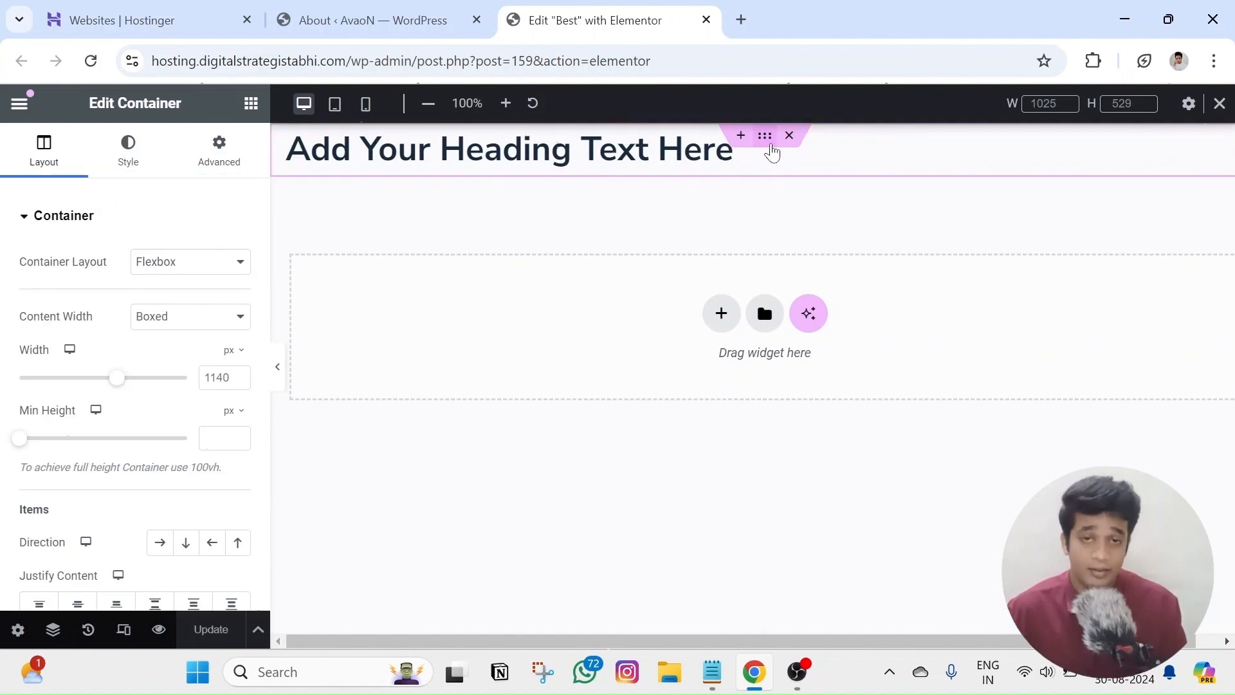
click(684, 166)
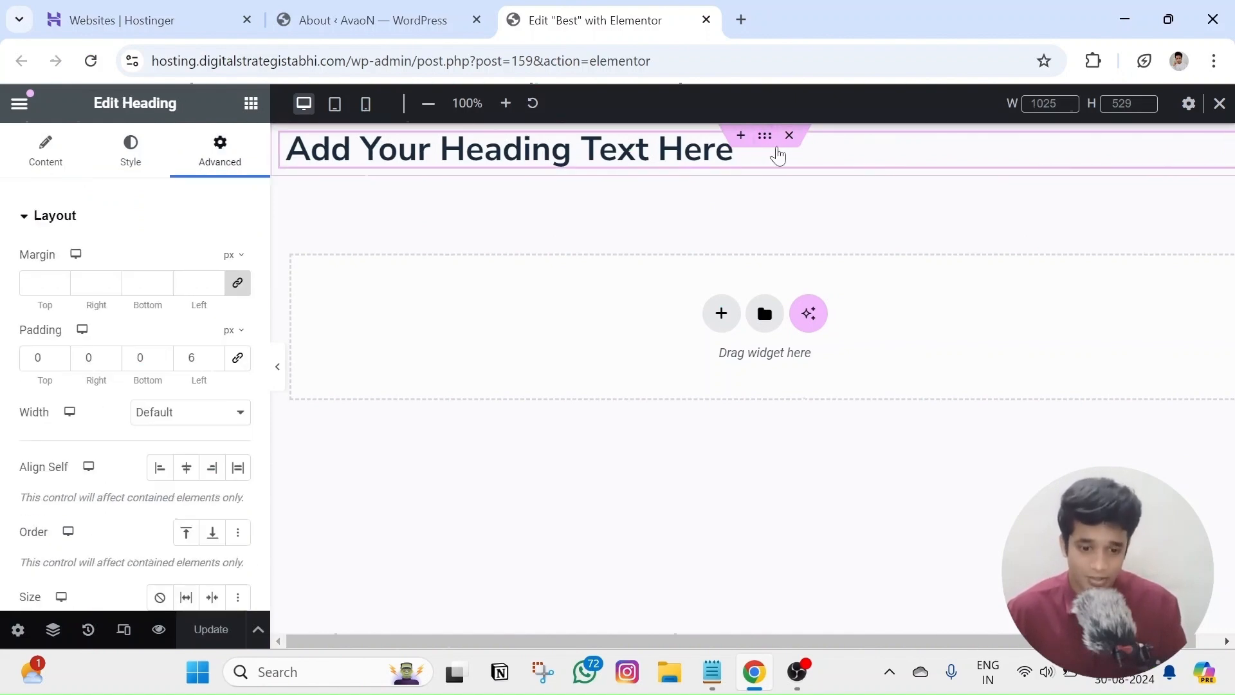
Delete the heading's container and add a Flexbox container with two equal columns
key(Delete)
click(720, 283)
click(710, 339)
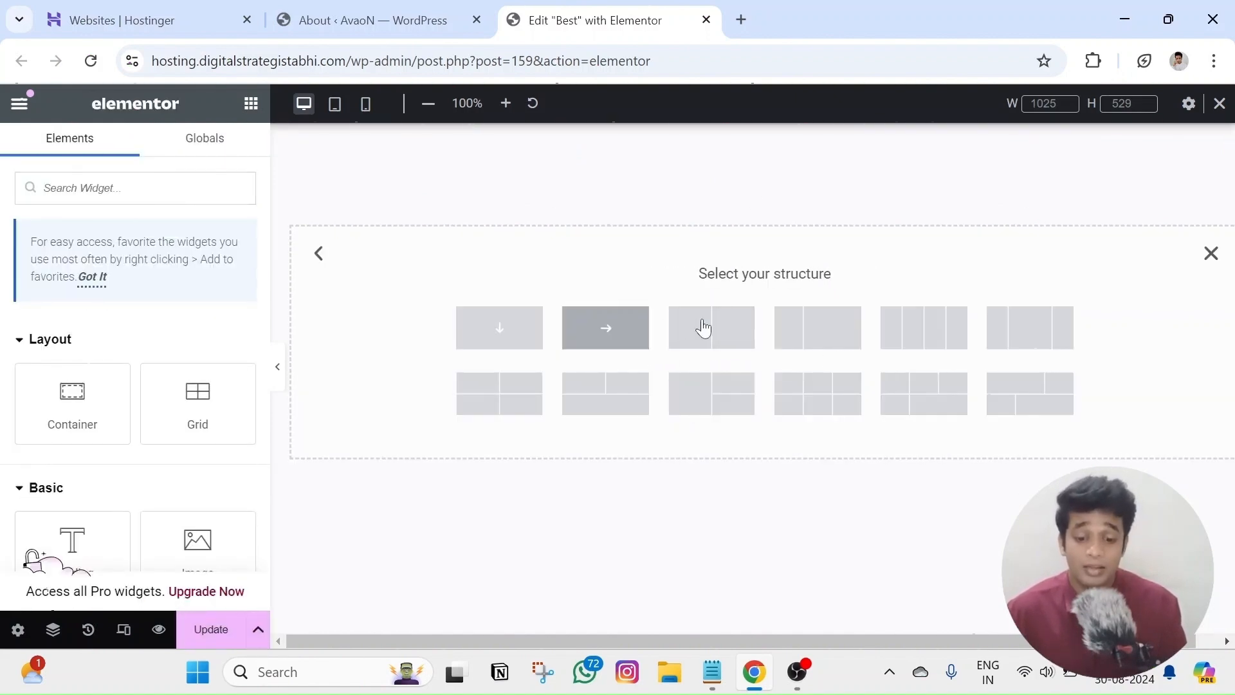
click(726, 322)
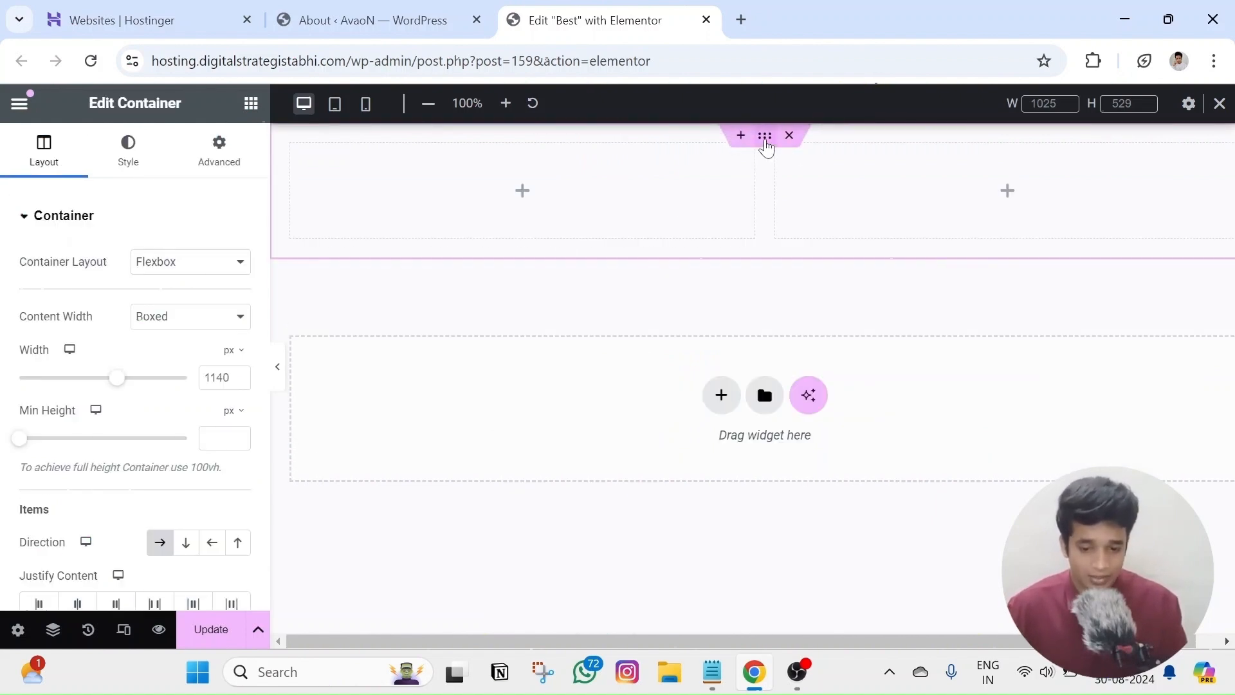
Compare the width settings of both inner containers with those of the outer container
click(291, 143)
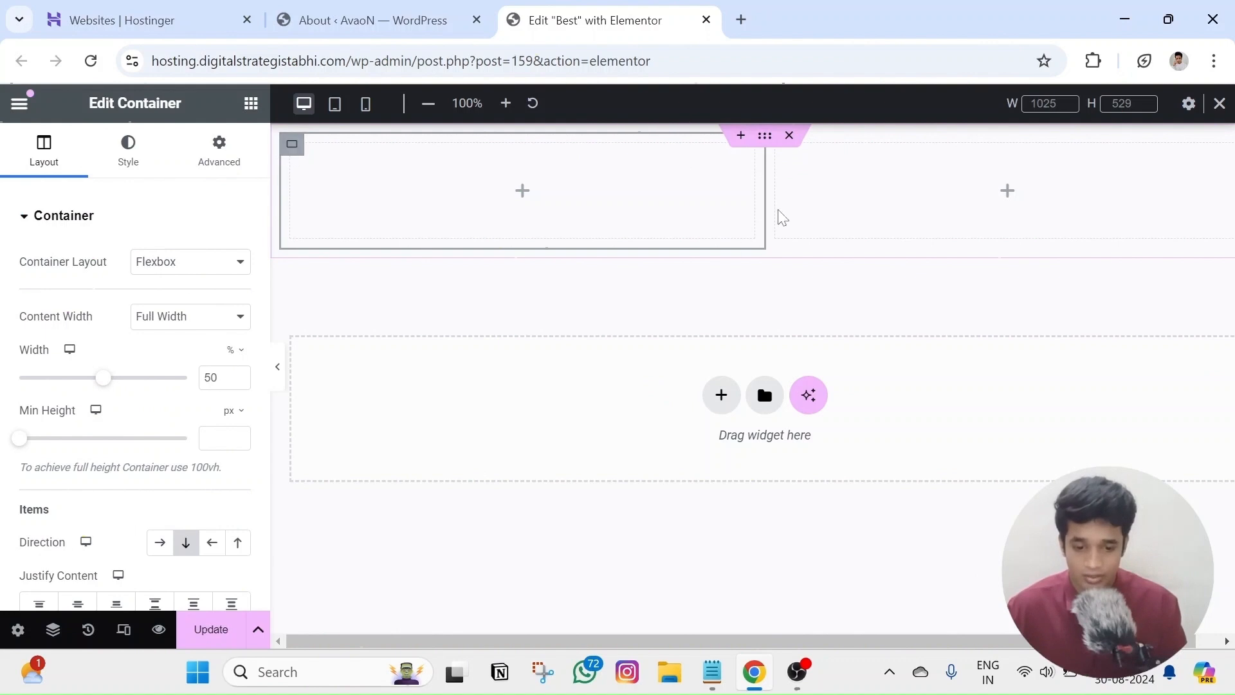
click(777, 155)
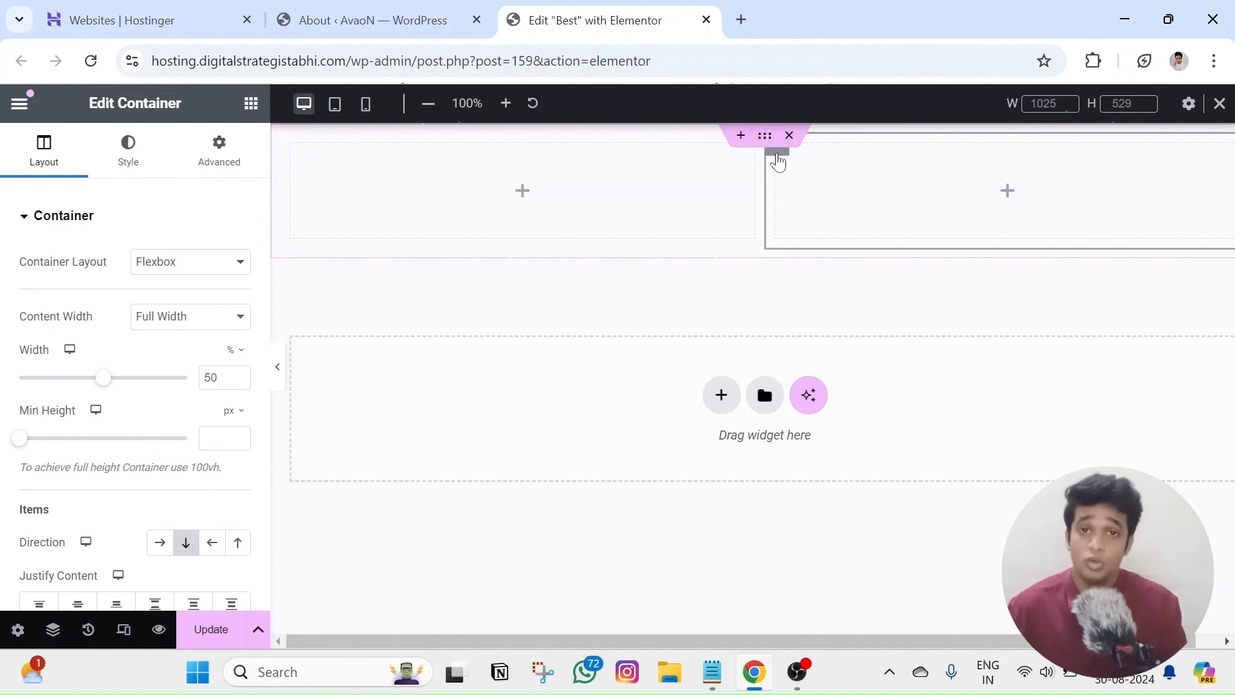
click(765, 139)
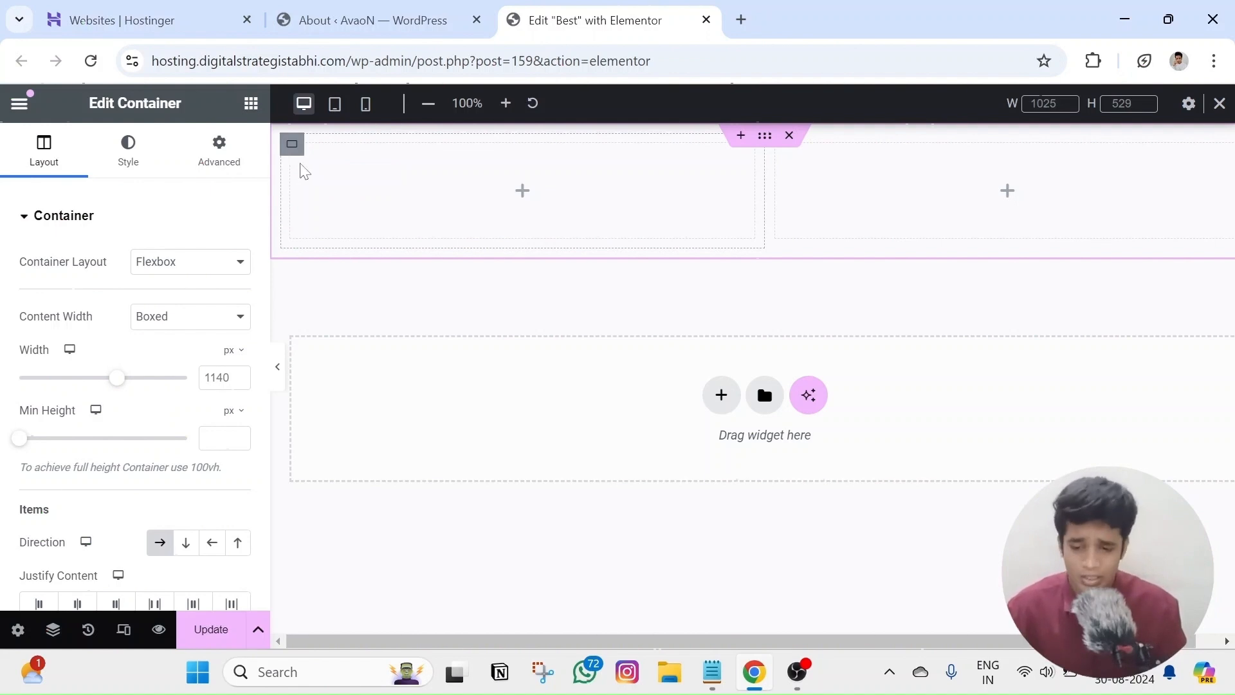
Set the first inner container's width to 40% and paste its style onto the second inner container
click(292, 144)
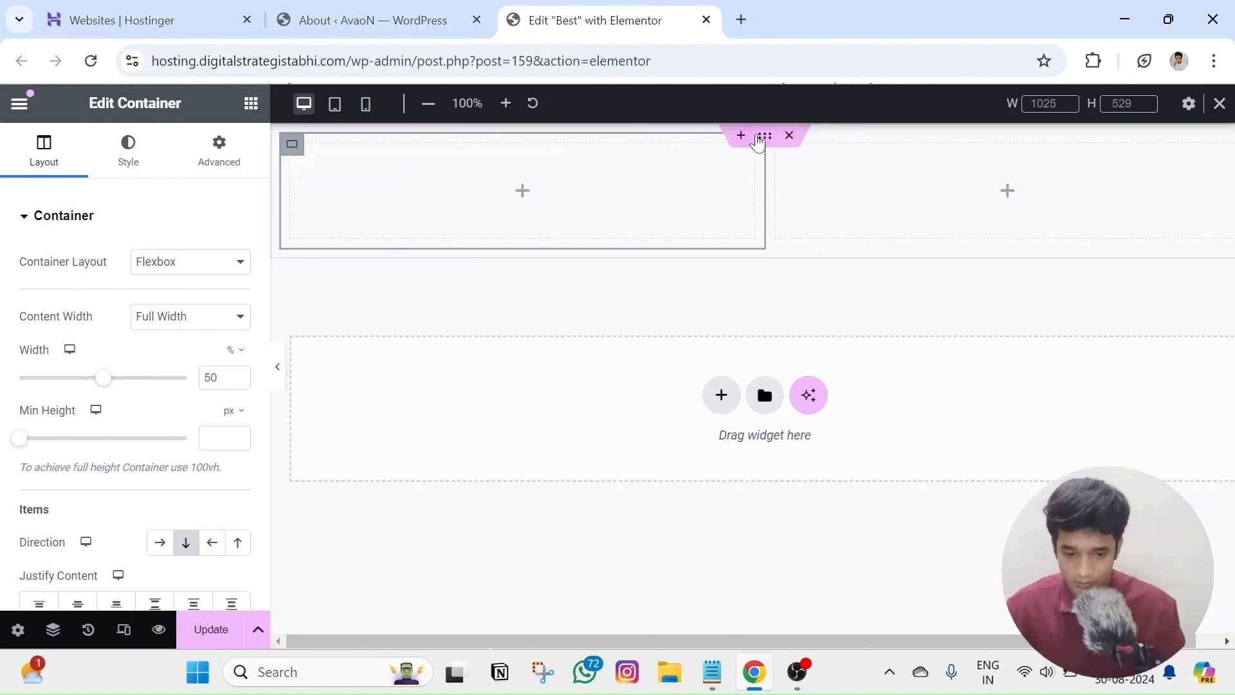
double_click(211, 378)
text(40)
right_click(292, 143)
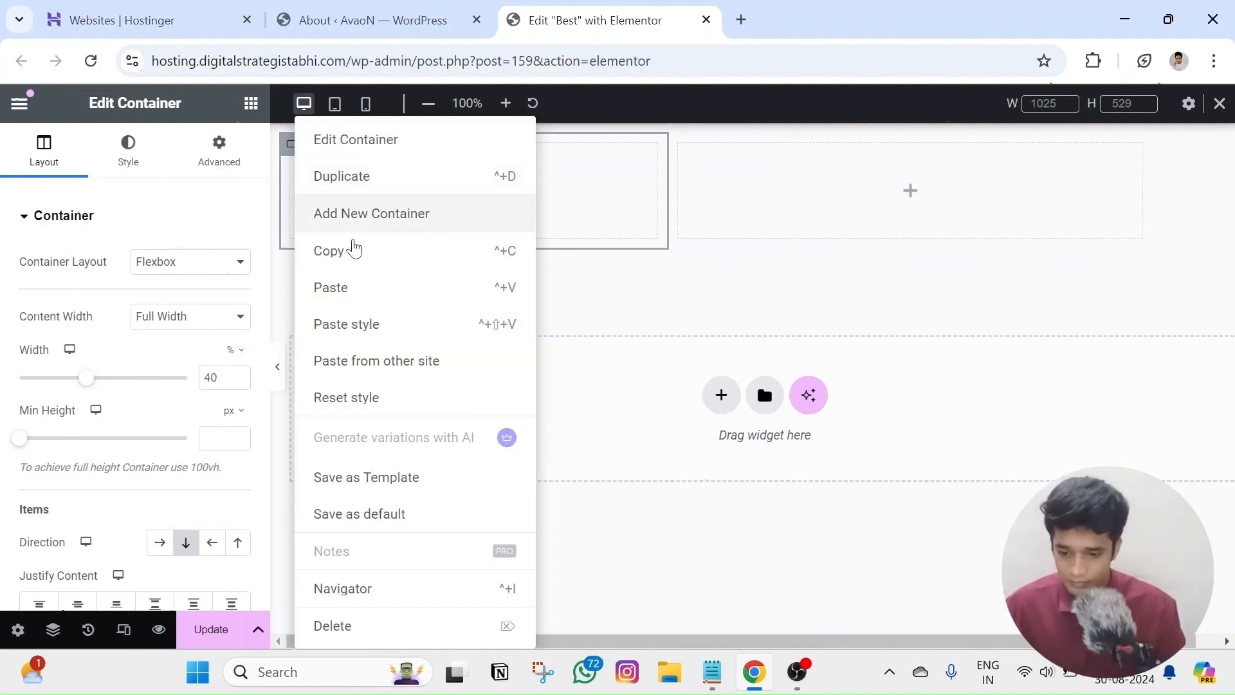
click(354, 249)
right_click(681, 144)
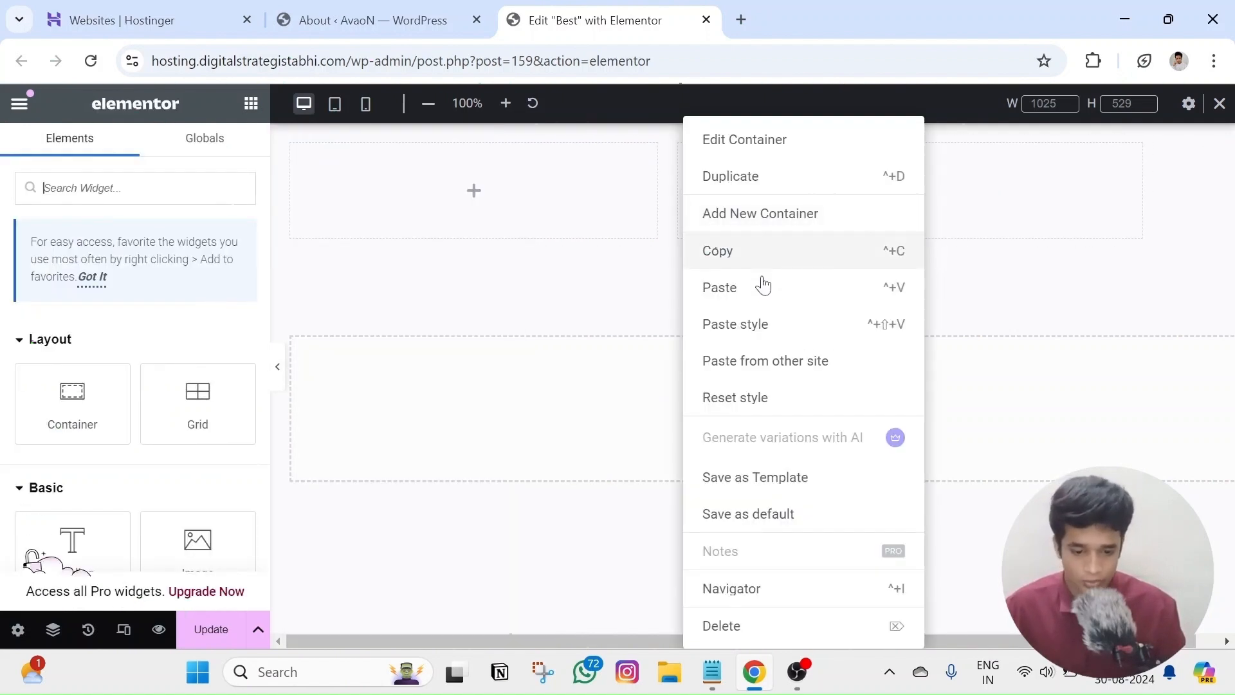
click(755, 326)
Delete the two-column container and add a single Flexbox container with a downward direction
click(765, 140)
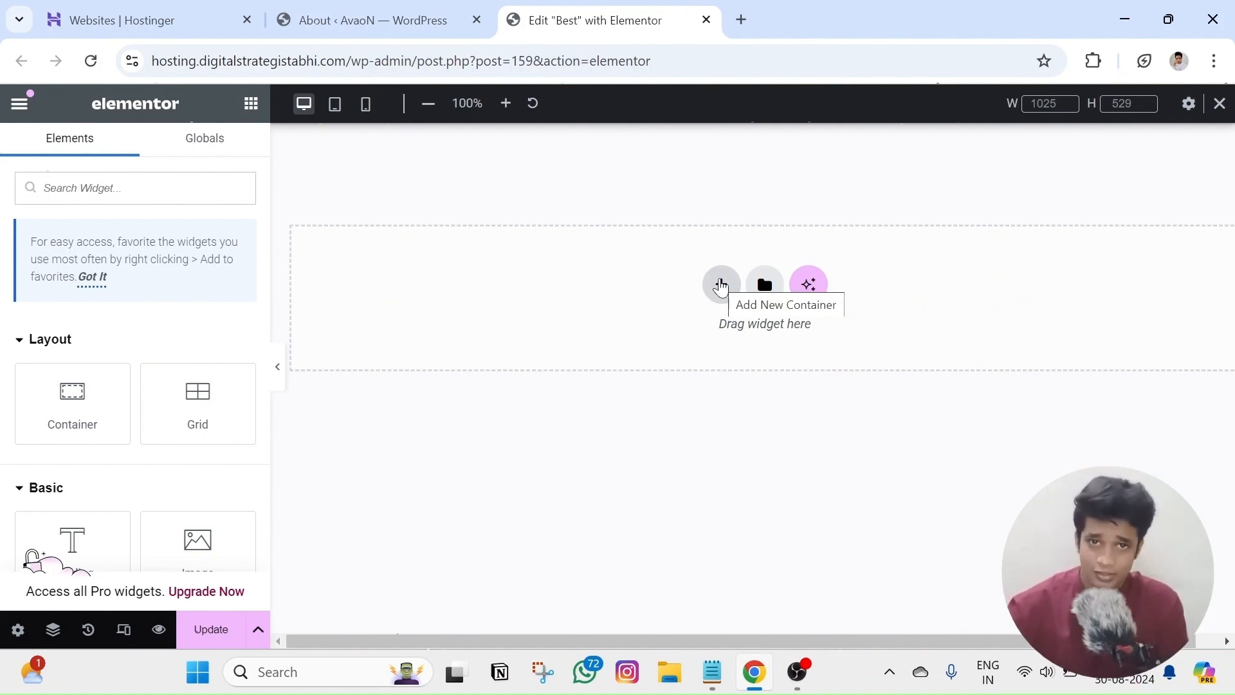
click(721, 286)
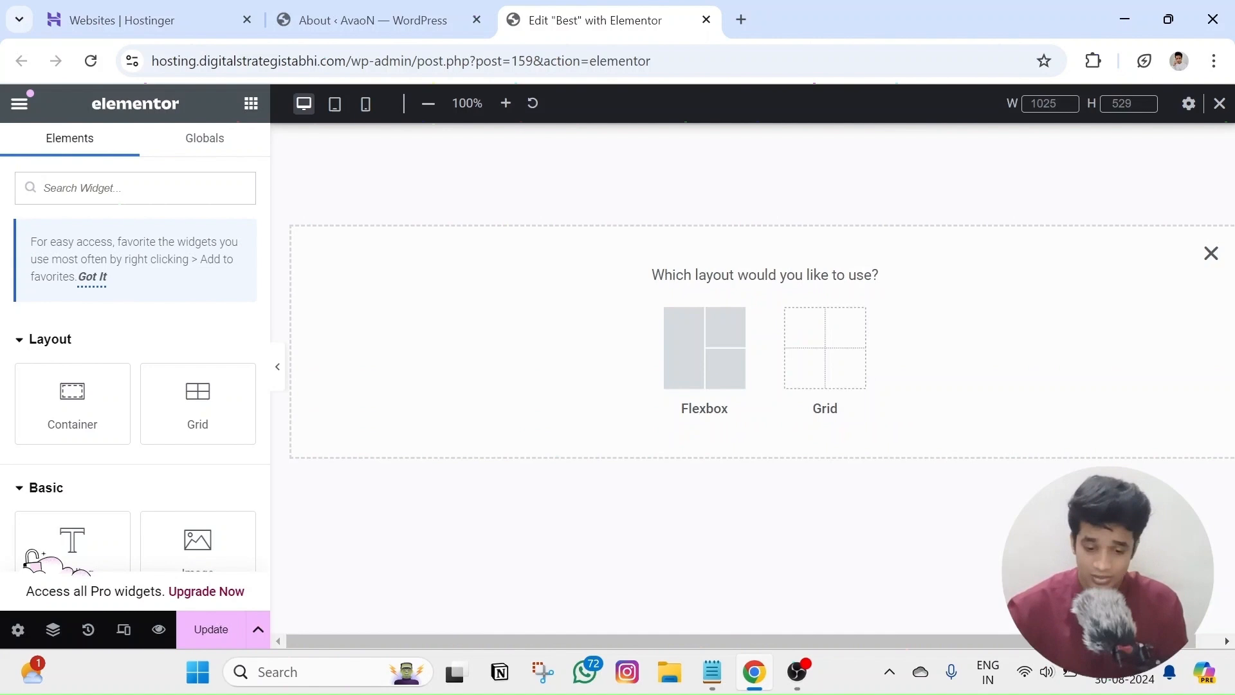
click(699, 361)
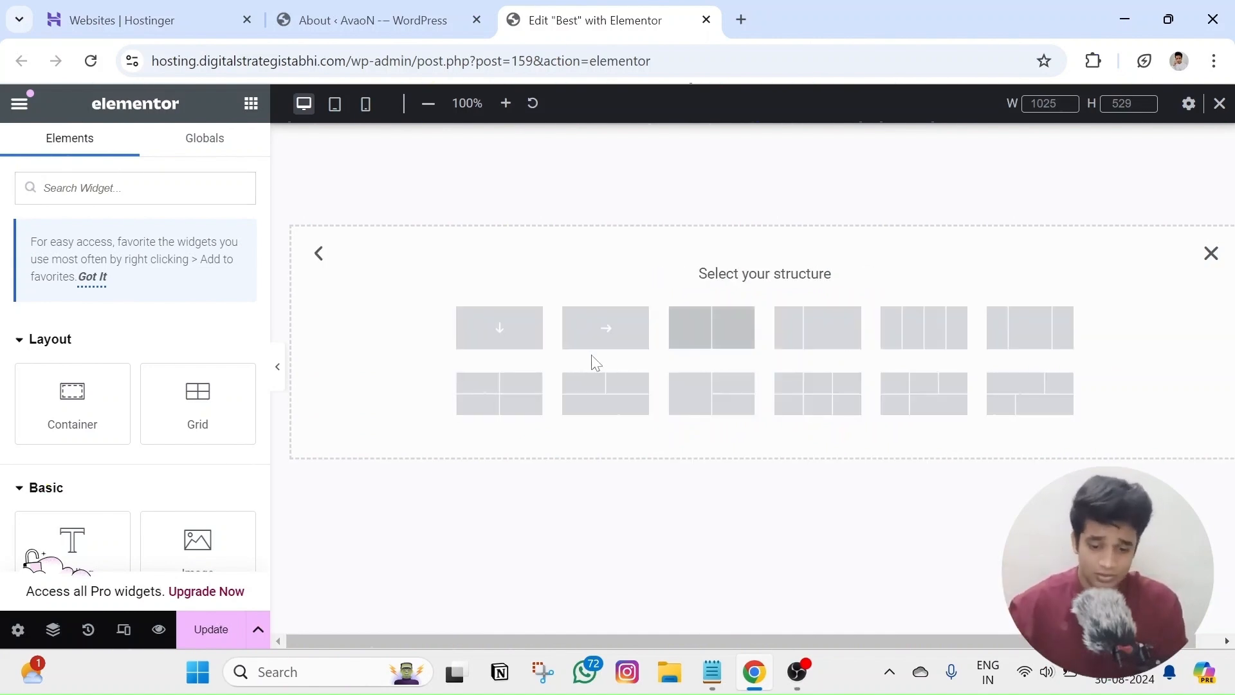
click(511, 344)
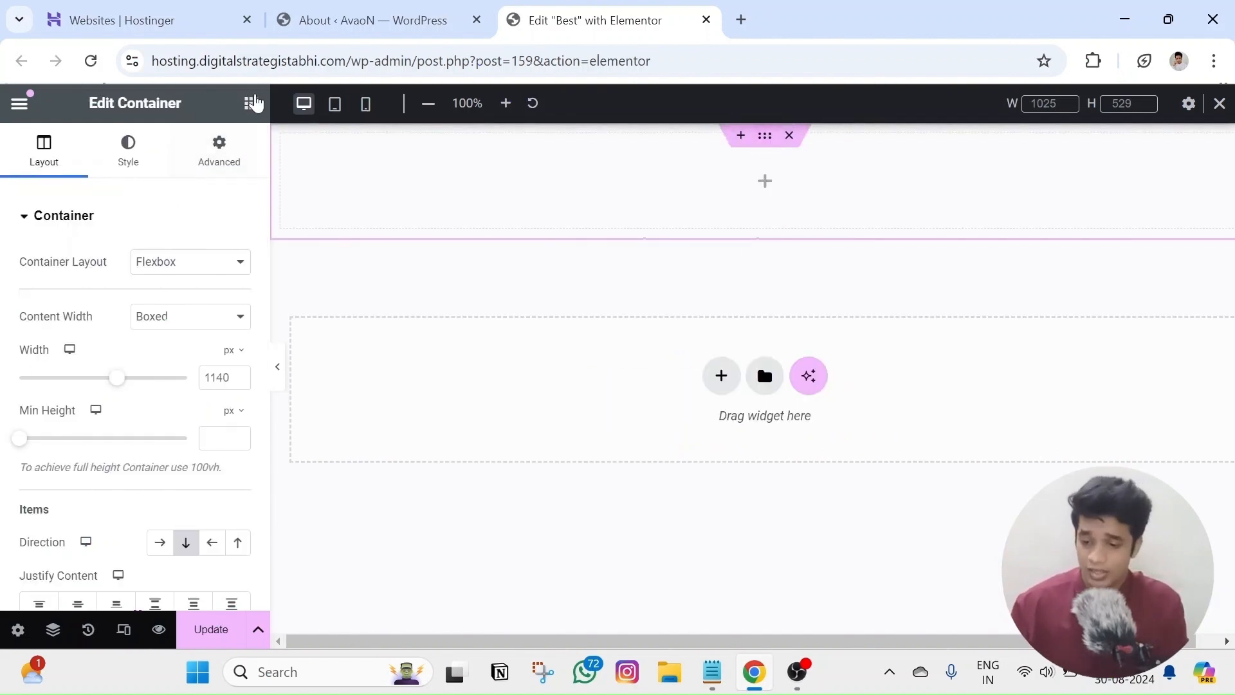
click(251, 103)
scroll(95, 394, down, 3)
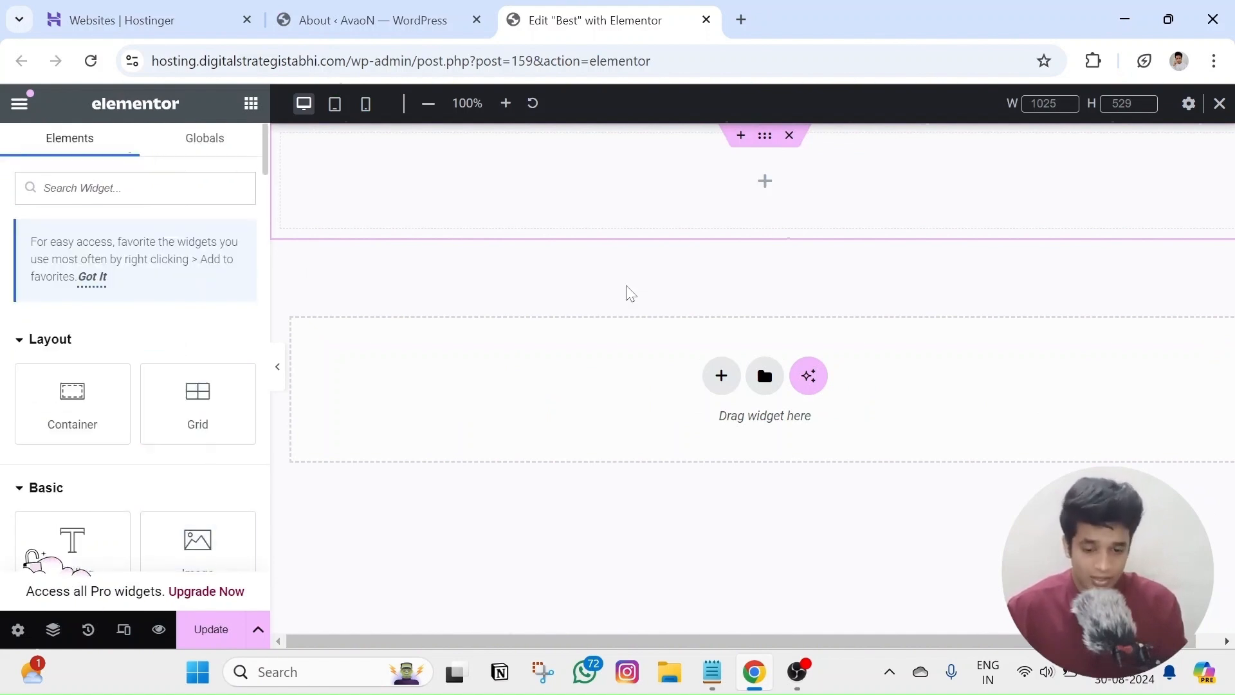
click(721, 376)
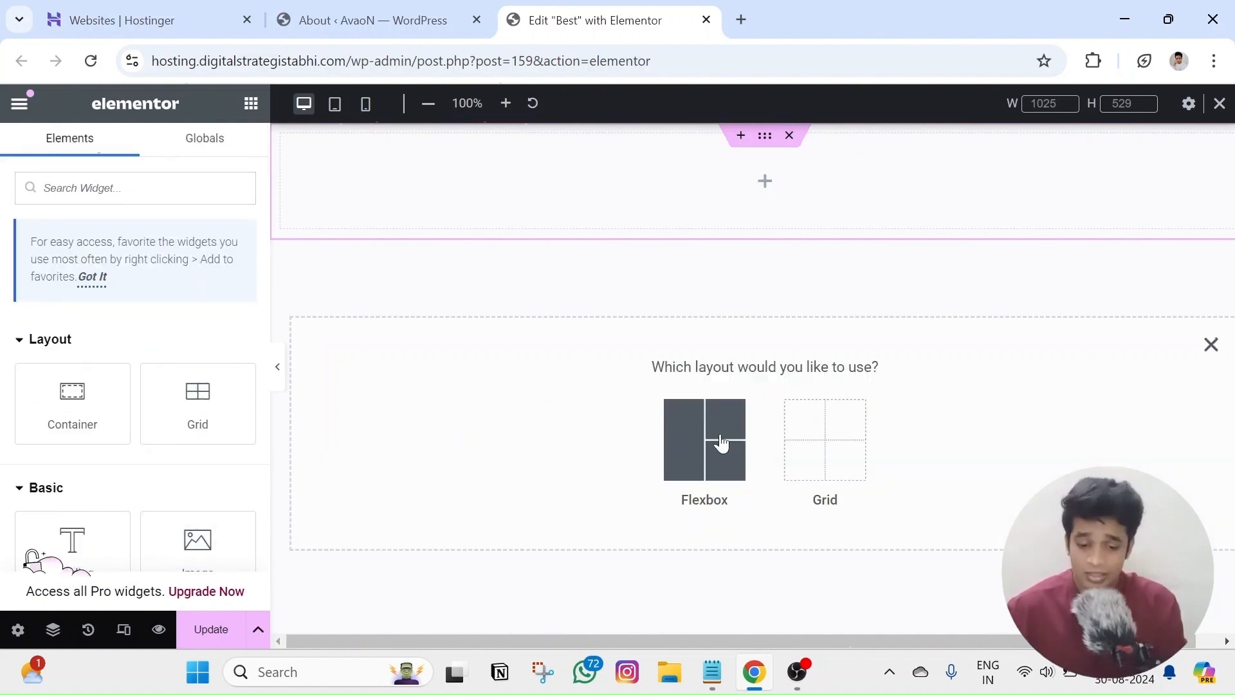
click(1211, 351)
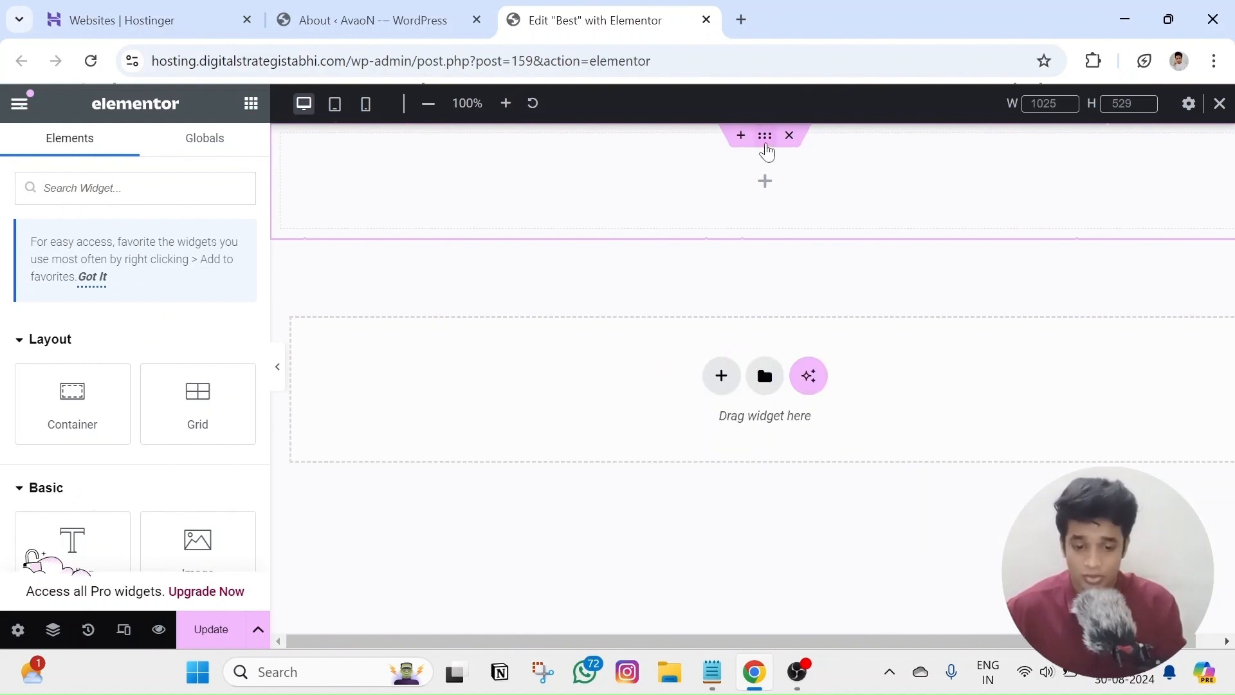
Compare the container's width setting in the desktop and mobile views
click(766, 144)
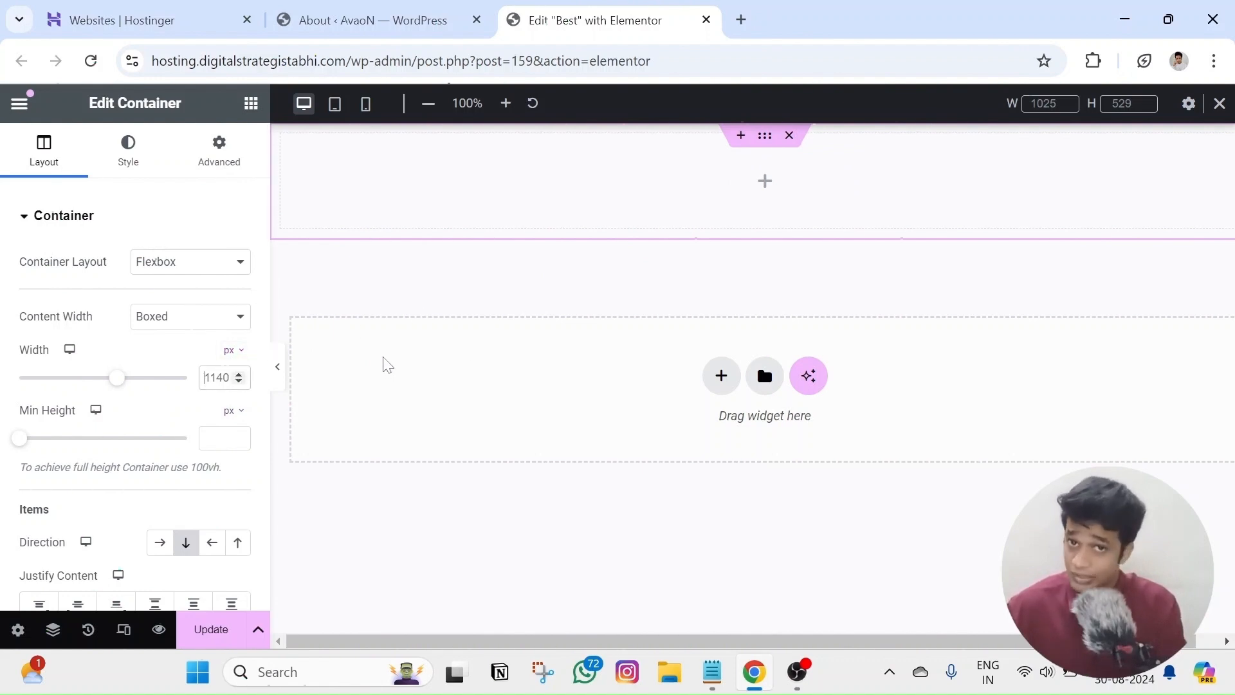
click(366, 105)
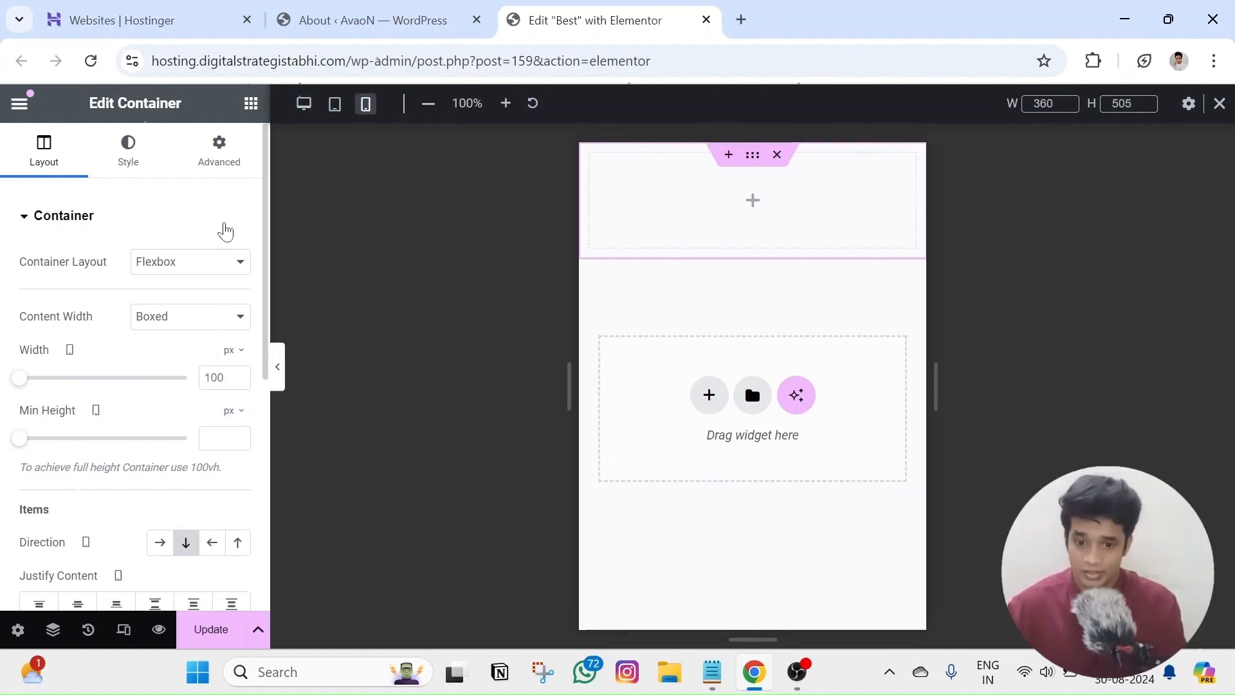
click(304, 104)
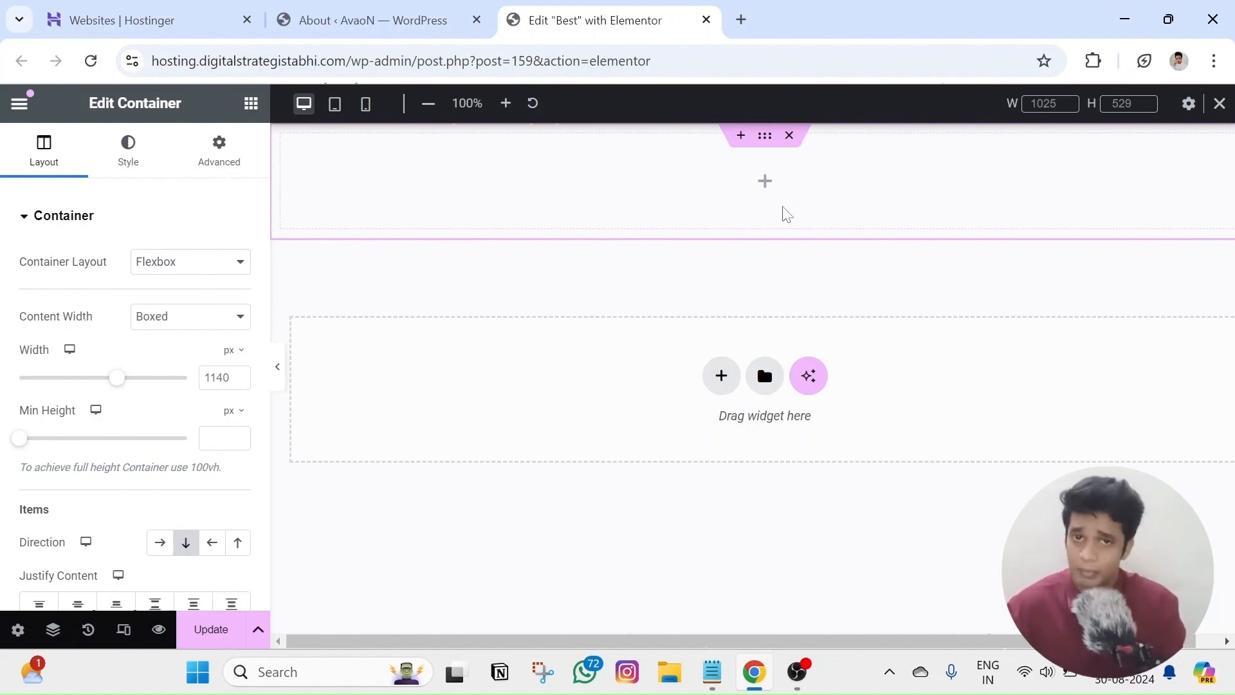
Delete the container and add a fresh single Flexbox container with a downward direction
click(789, 135)
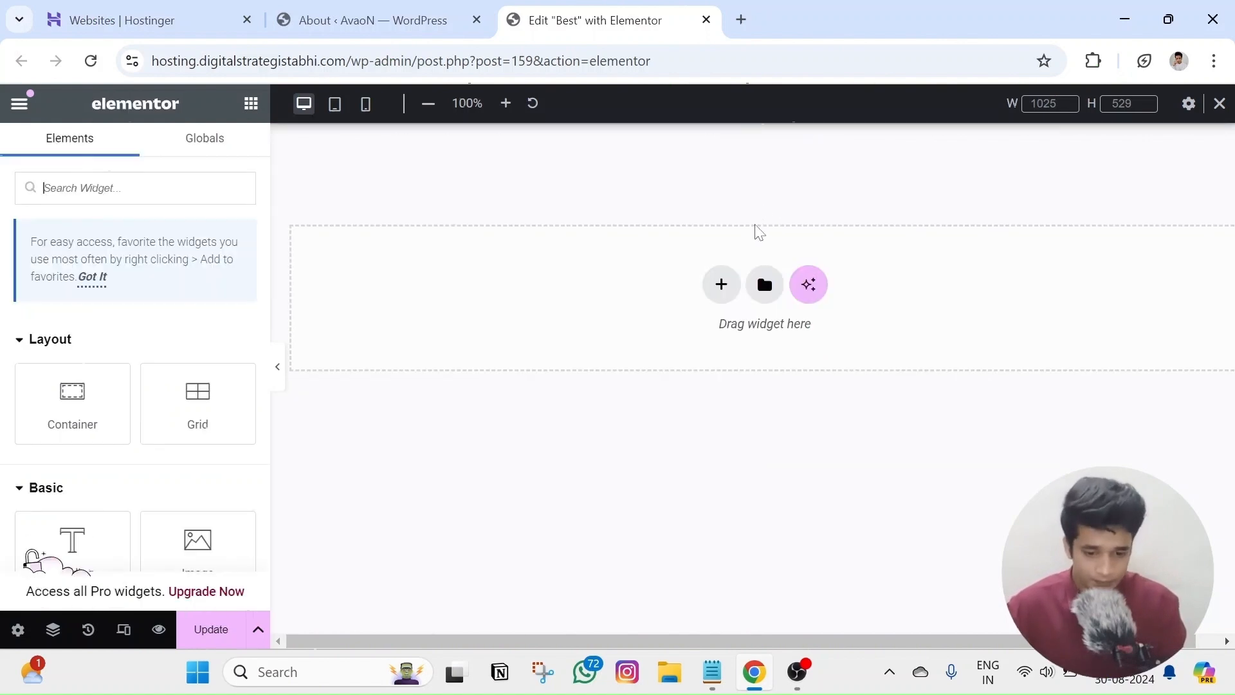
click(724, 282)
click(1207, 254)
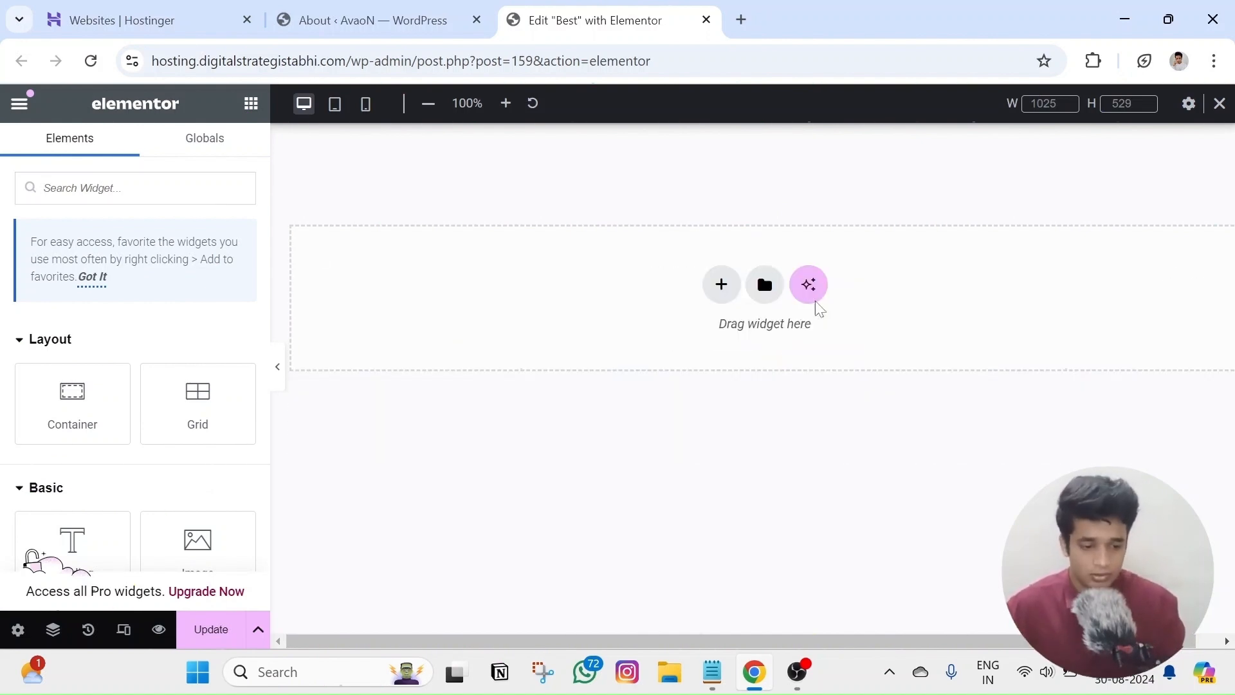
click(721, 295)
click(704, 348)
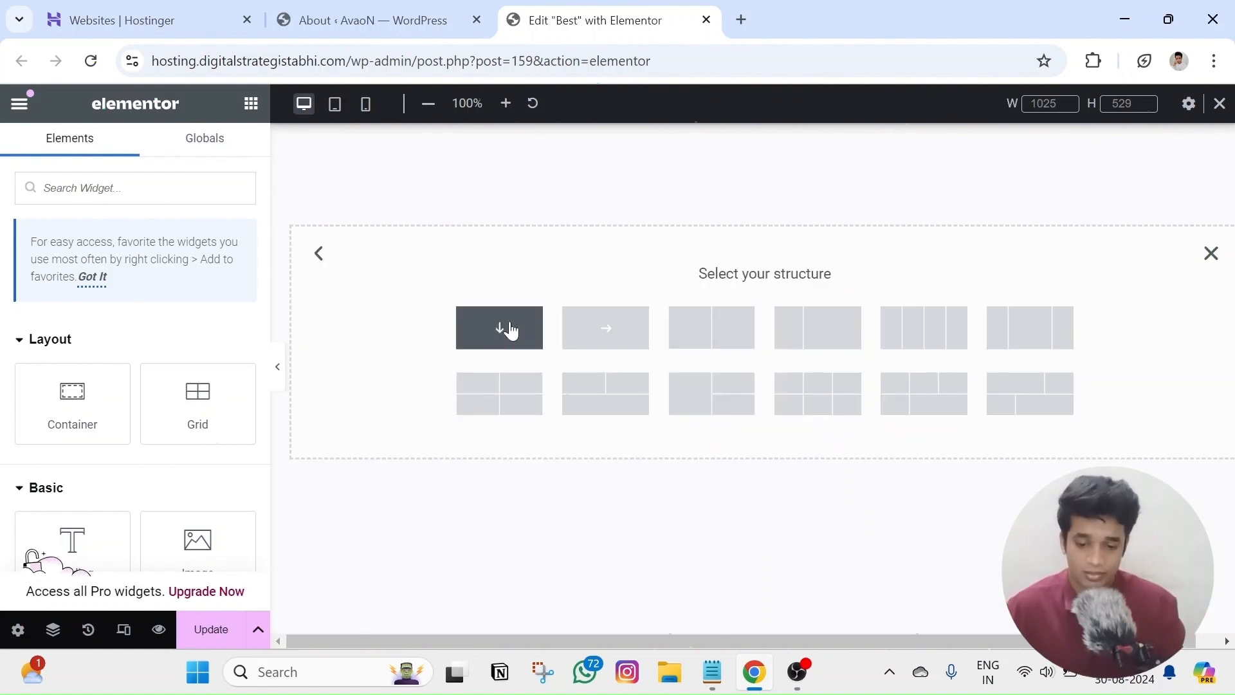
click(511, 329)
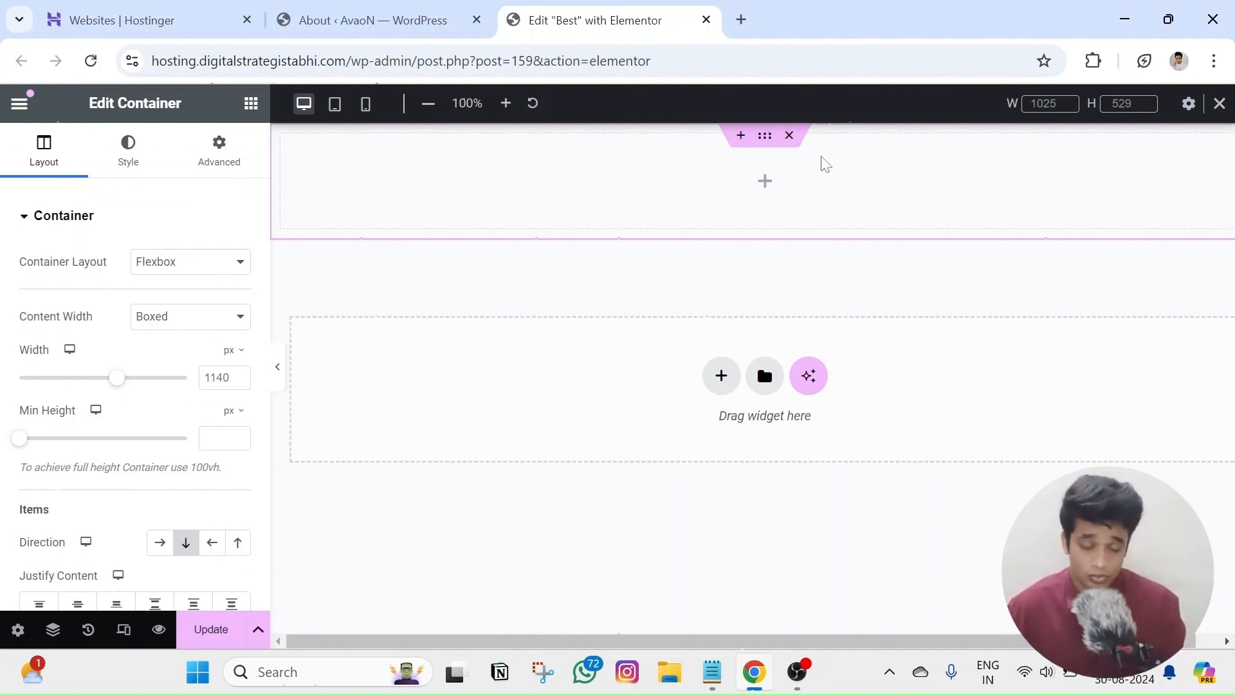
Replace the single container with a Flexbox container that has two equal columns
click(789, 136)
click(721, 284)
click(711, 345)
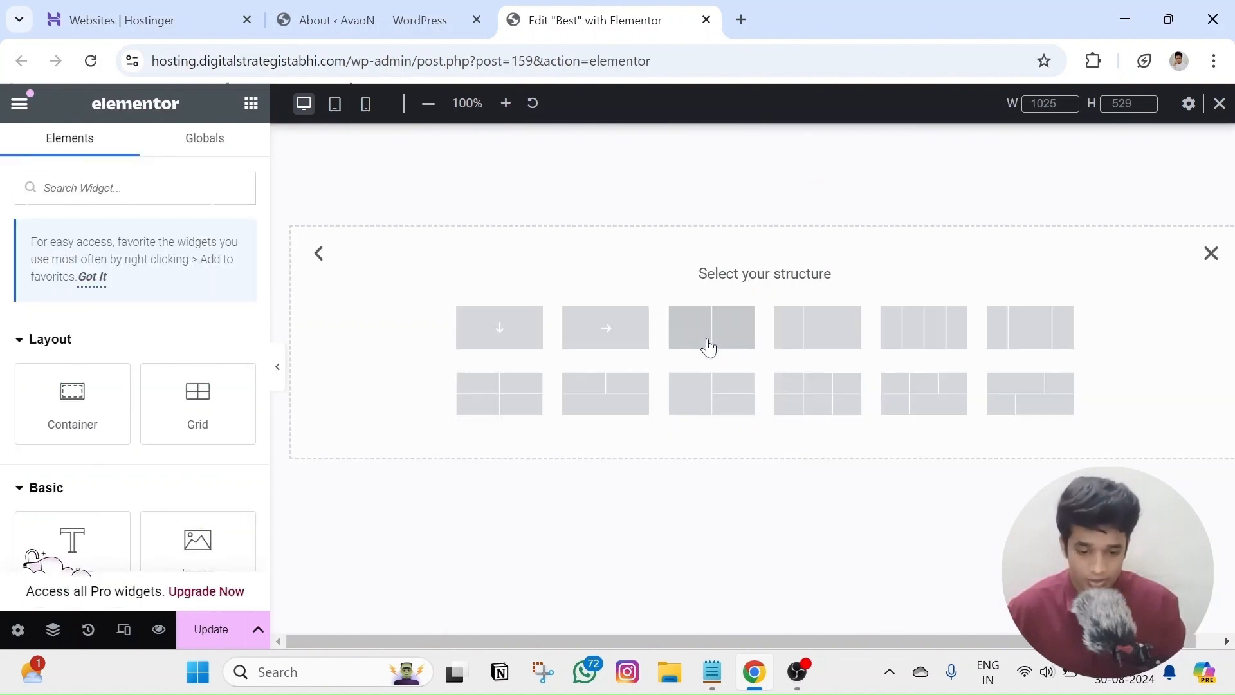
click(688, 338)
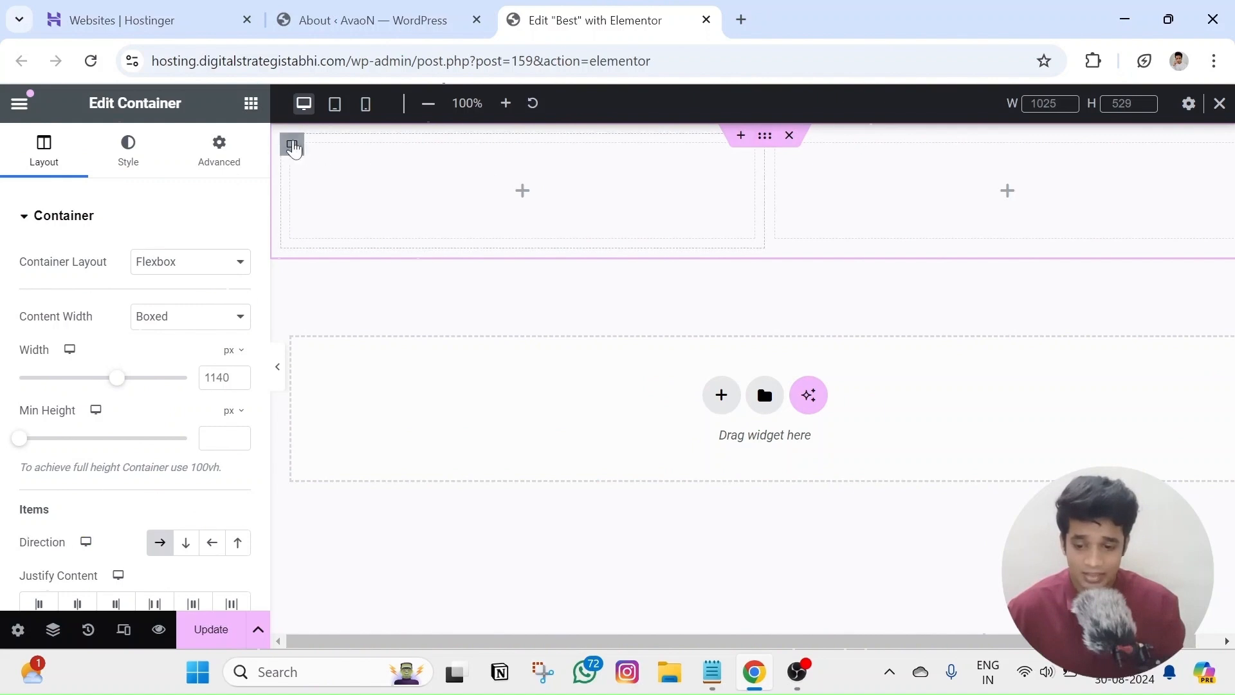
Check the content width and width unit of both inner containers
click(292, 144)
click(783, 154)
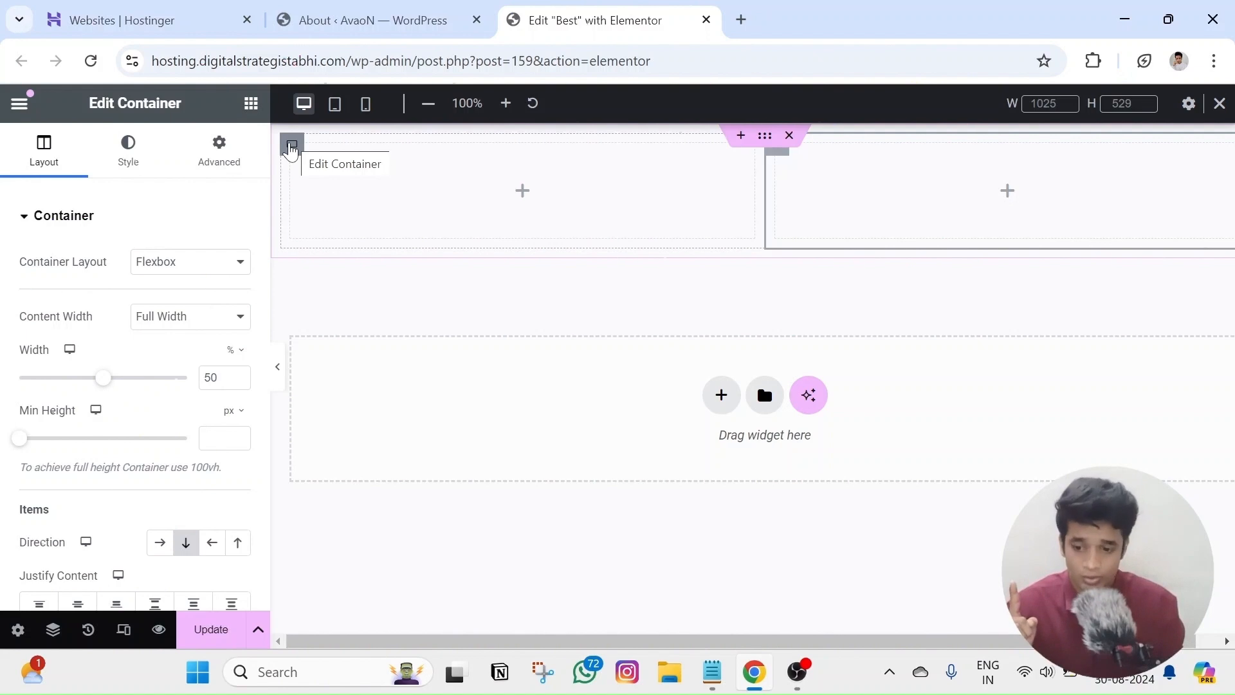
click(291, 148)
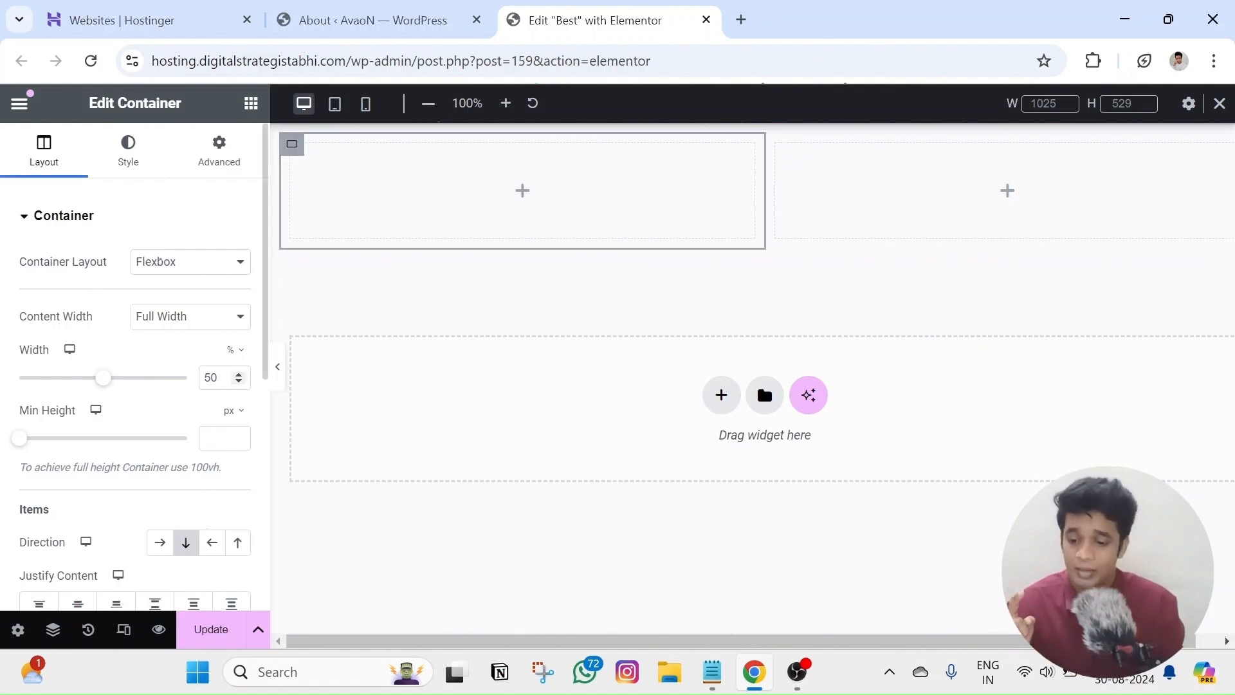
Try a width of 40% on the first inner container and undo the change
drag(220, 378, 203, 379)
text(40)
key(ctrl+z)
key(ctrl+z)
click(490, 307)
mouse_move(718, 146)
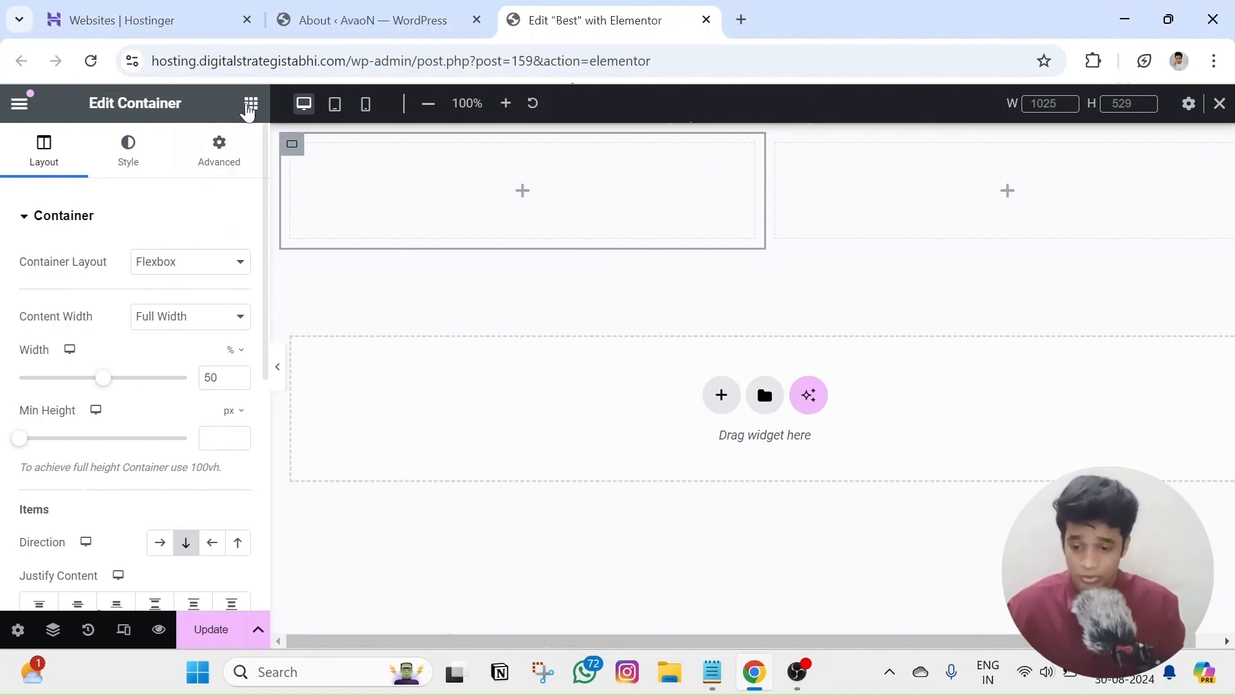
Add a Heading widget to the first inner container and open its typography settings
click(250, 104)
drag(73, 537, 499, 182)
click(131, 154)
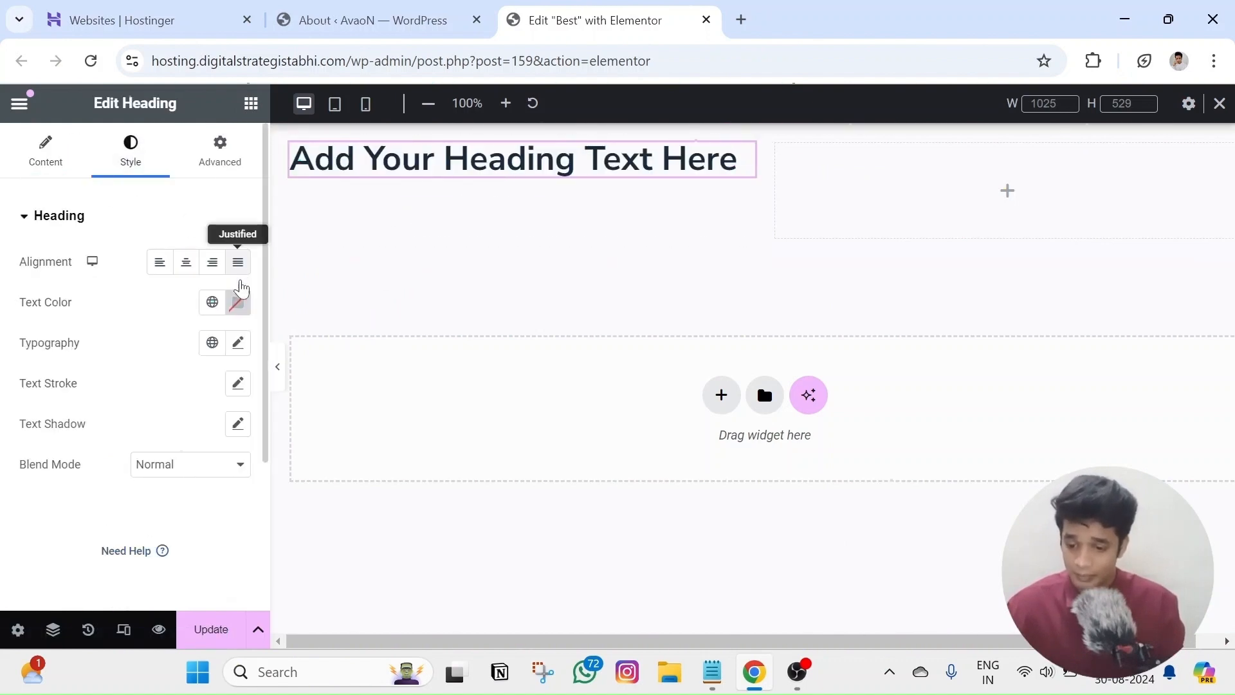
click(238, 343)
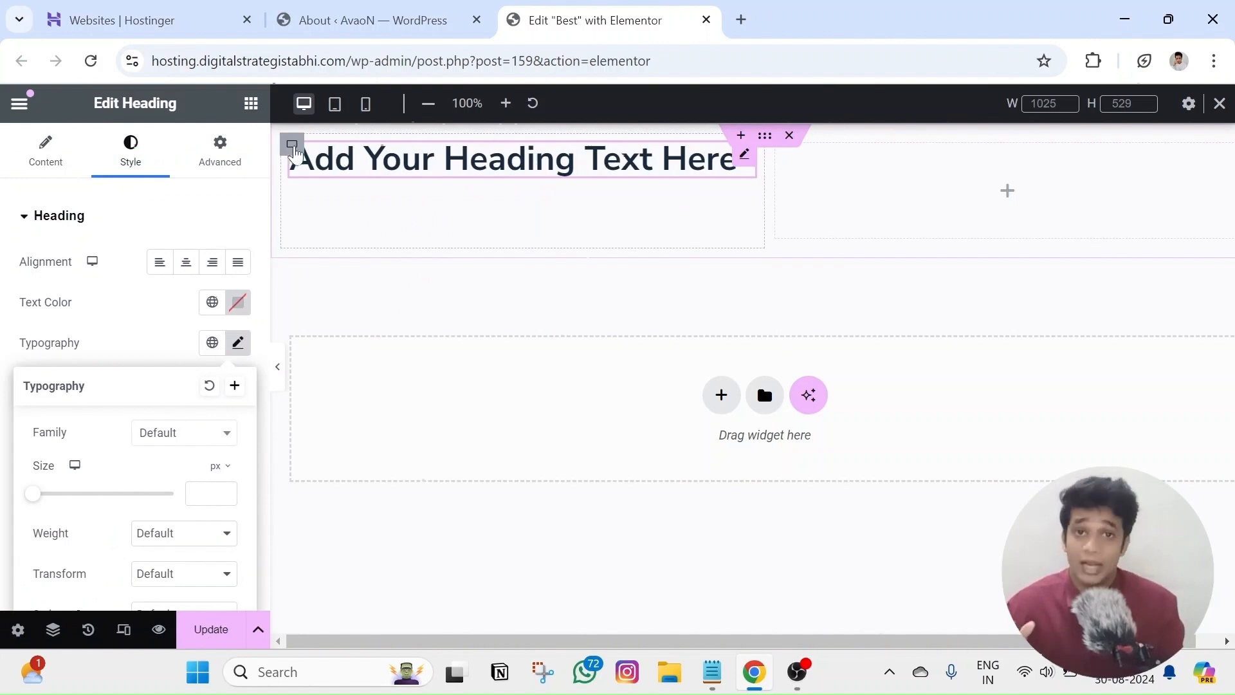
Close the typography settings and show the heading's margin and padding settings
click(273, 150)
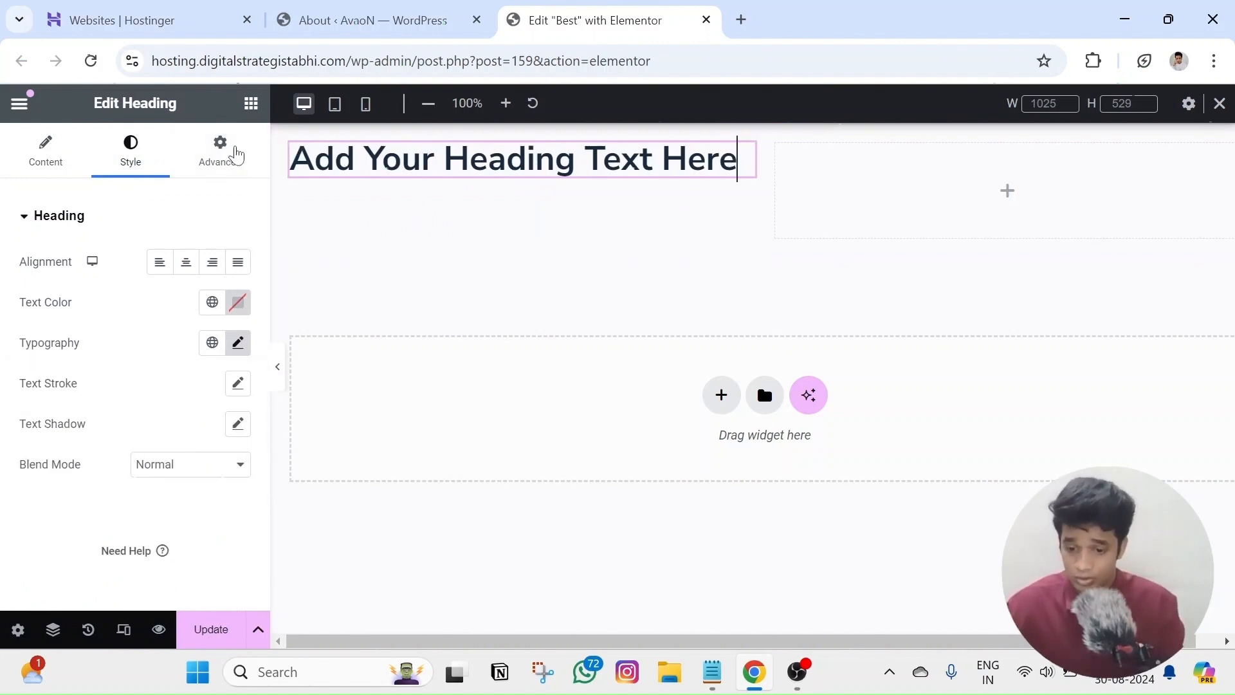
click(243, 154)
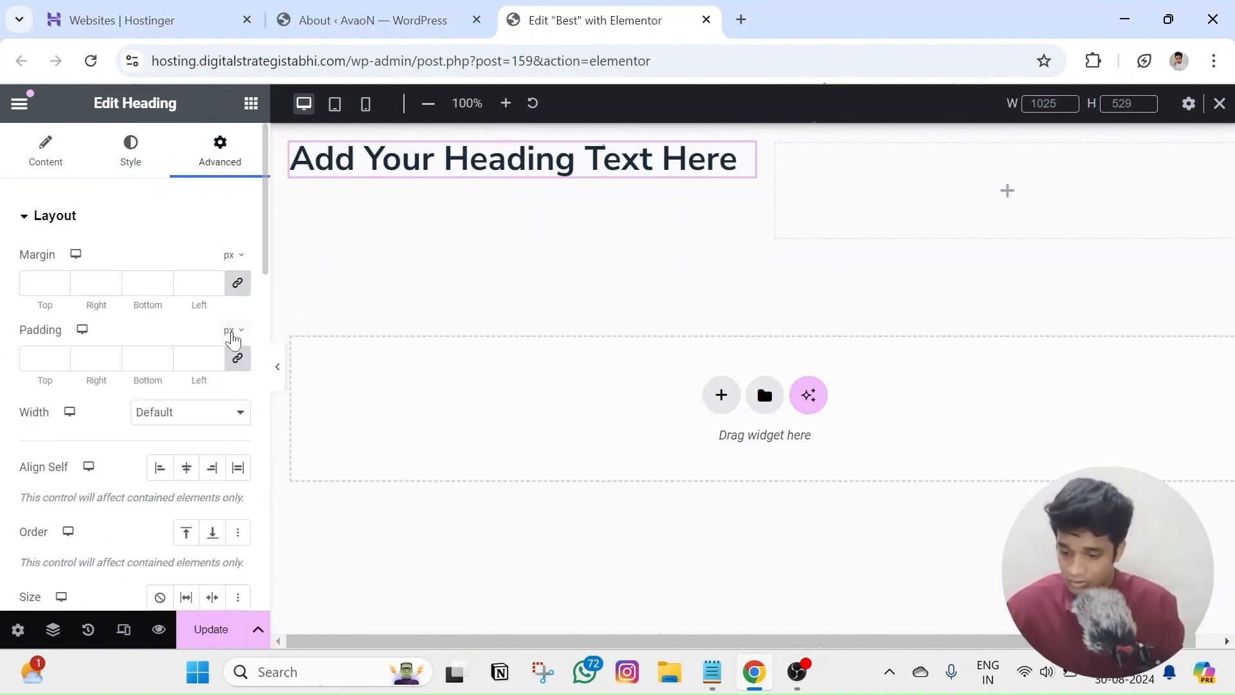